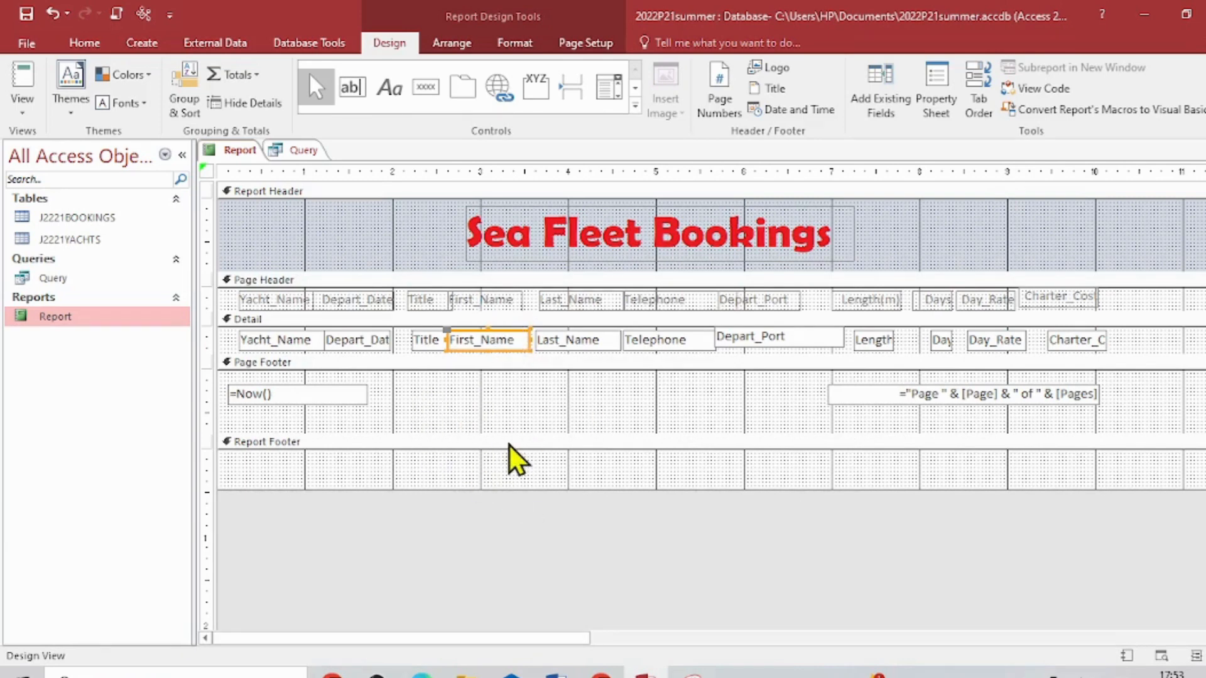
- Reduce the page footer's height and add a Count Records total for the First_Name field in the report footer
drag(542, 432, 544, 412)
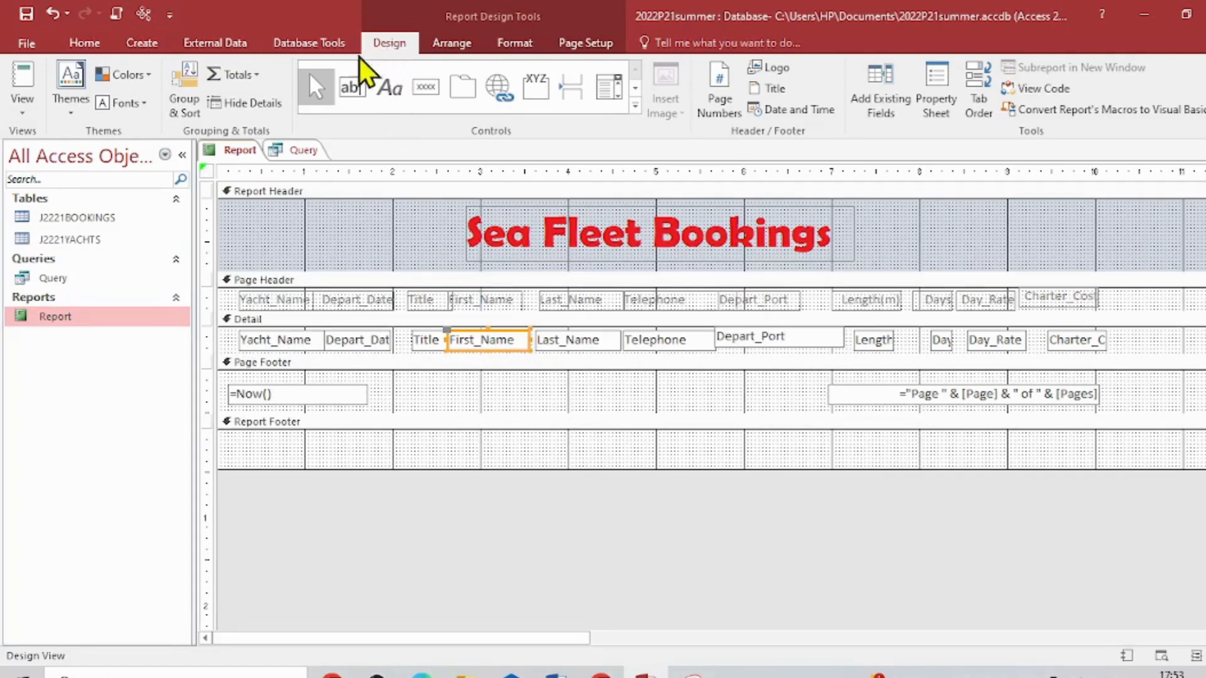
click(245, 75)
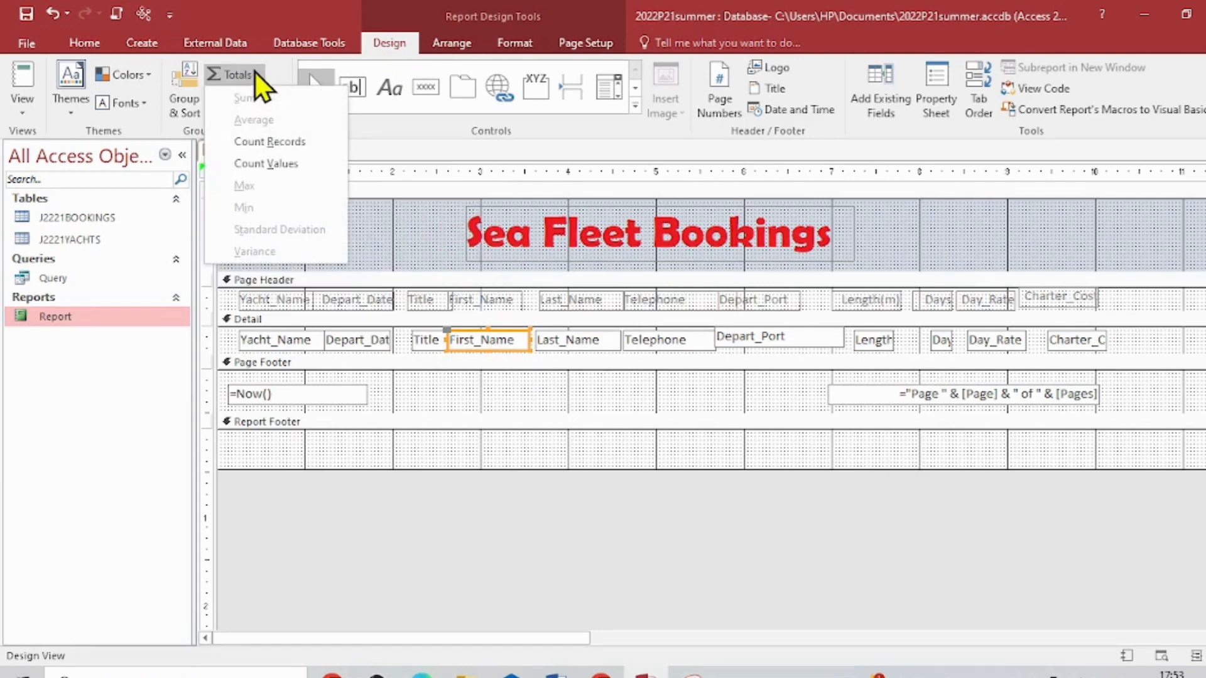
click(286, 147)
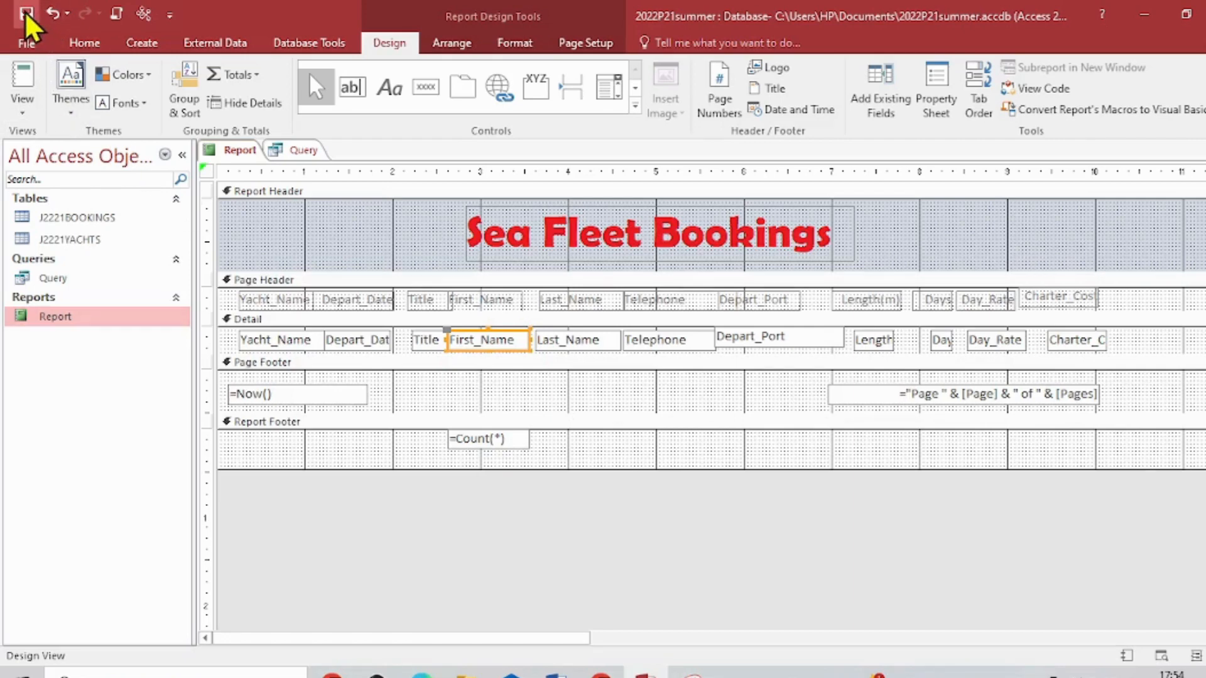
- View the report in Layout View and check the record count at the end of the report
click(23, 110)
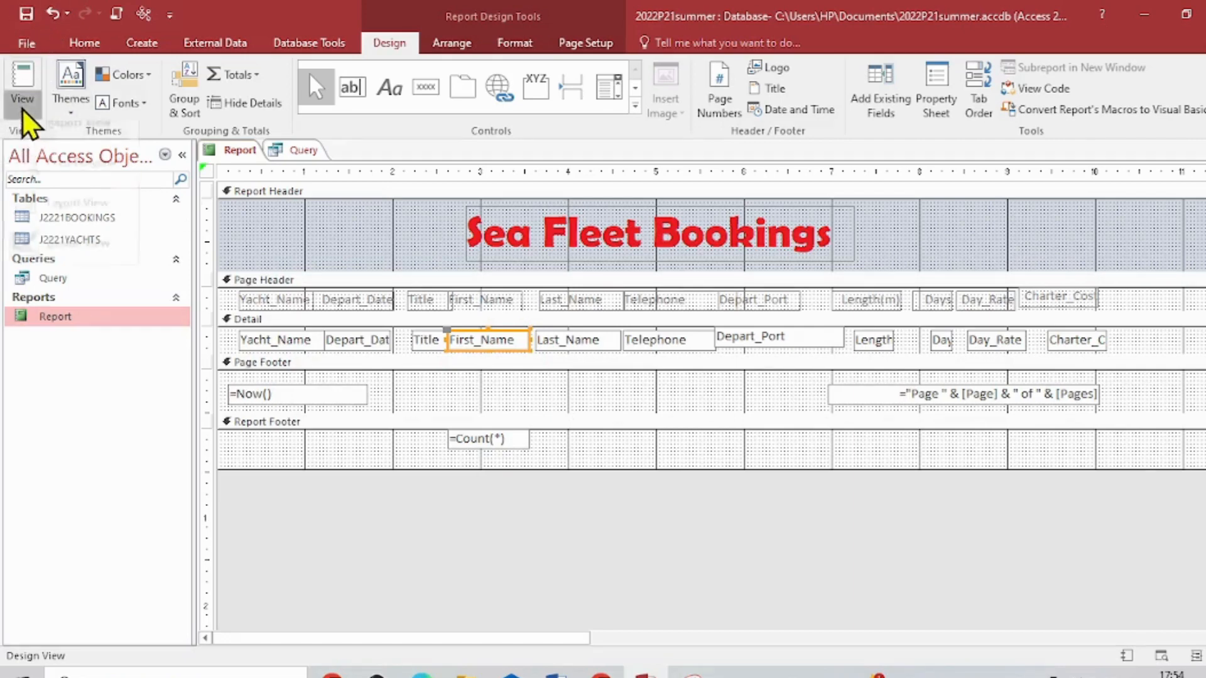
click(92, 221)
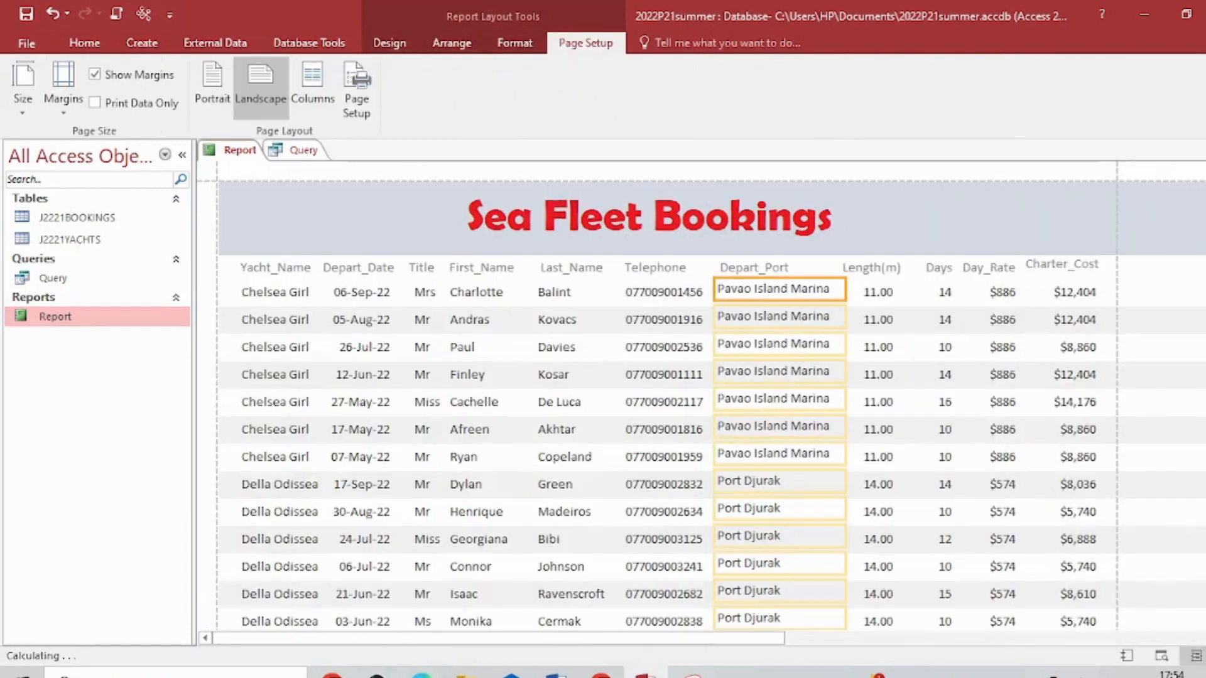
scroll(666, 396, down, 15)
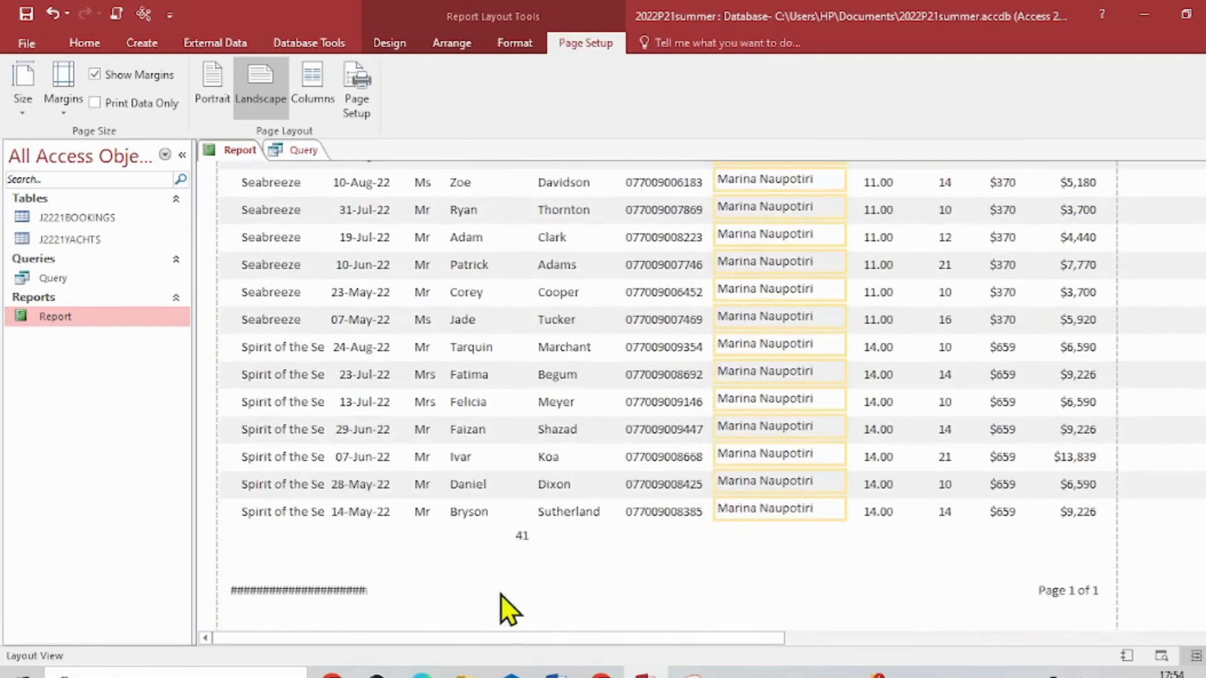
click(528, 538)
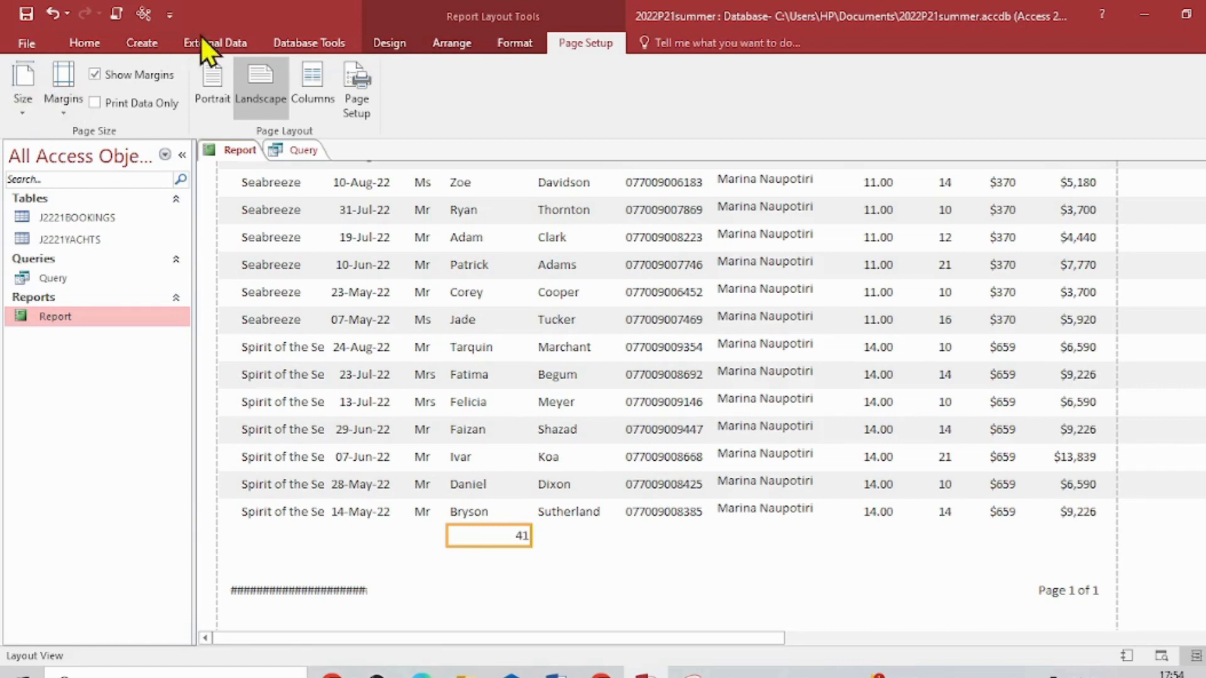
- In Design View, format the report footer's =Count(*) box with font size 16 and red text
click(91, 43)
click(14, 112)
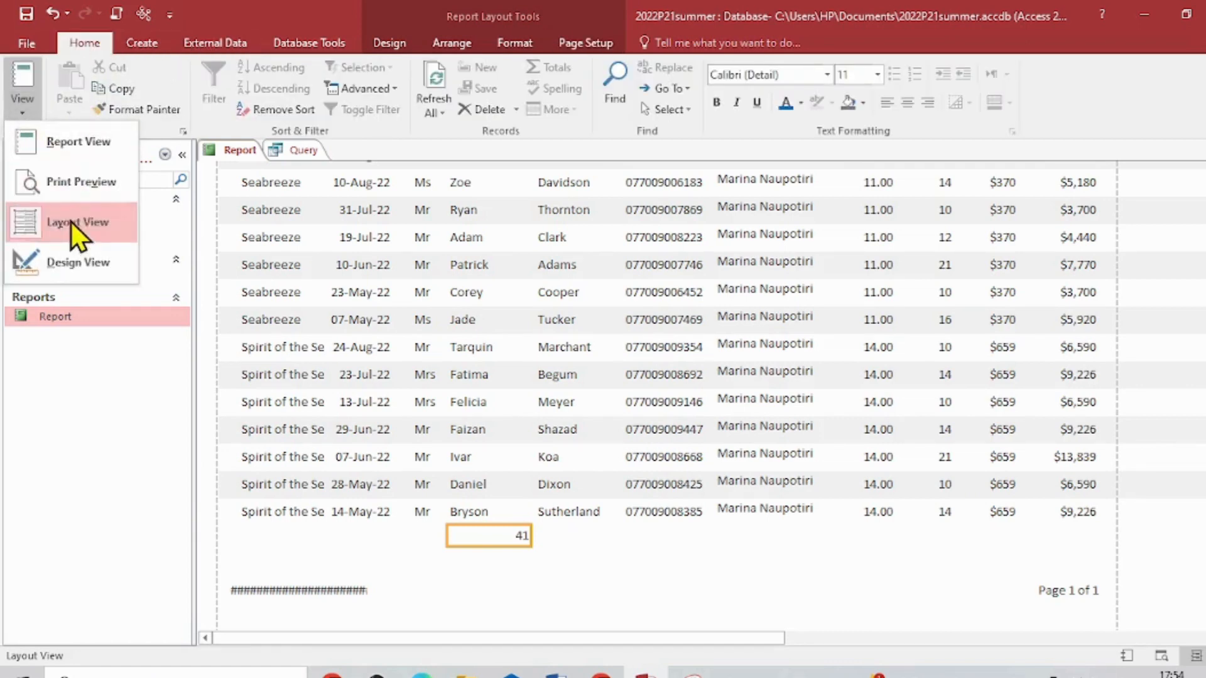
click(71, 261)
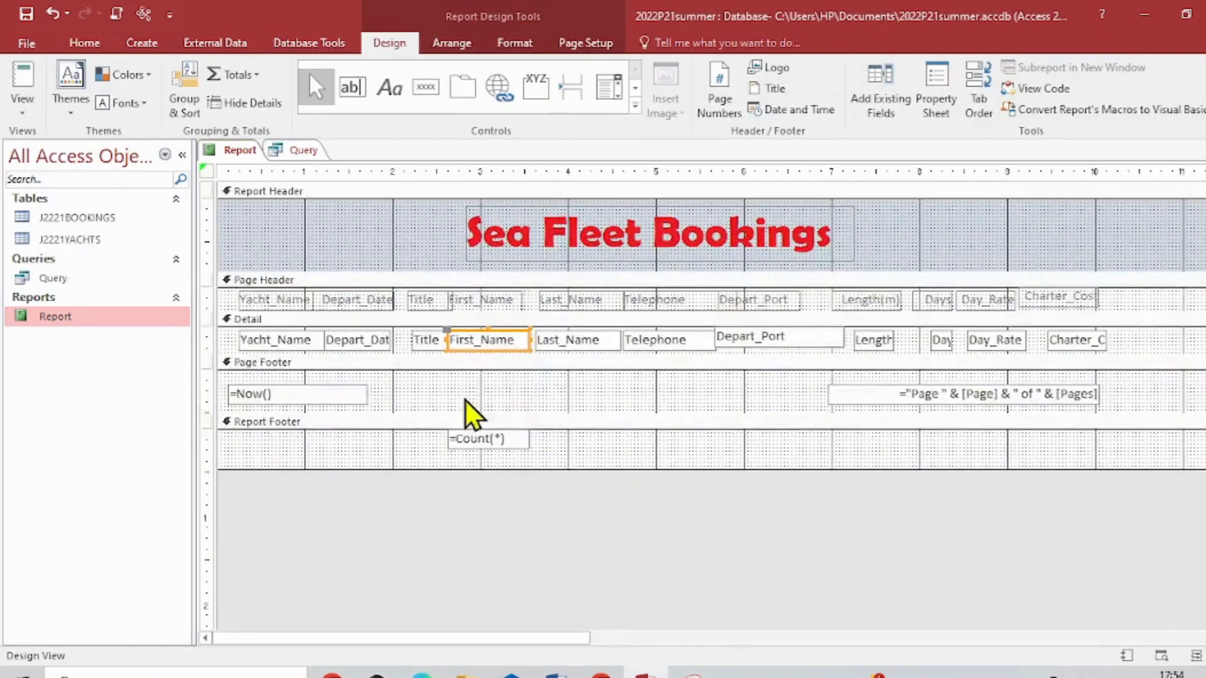
click(503, 443)
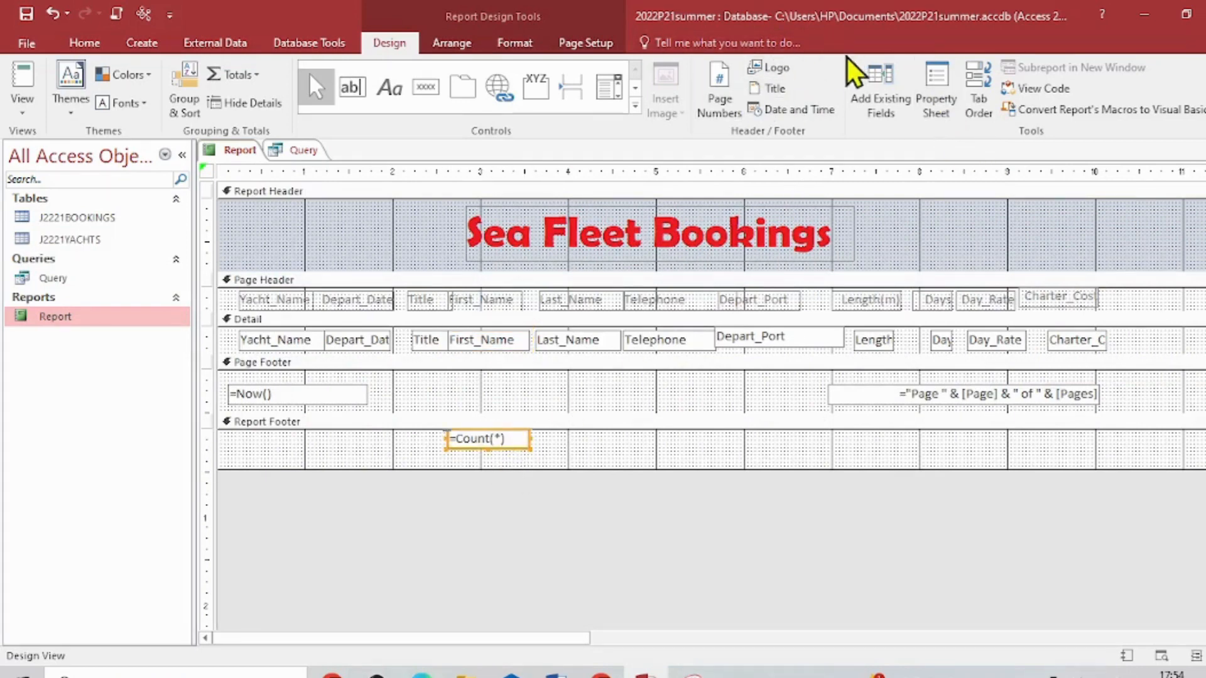
click(85, 42)
click(877, 76)
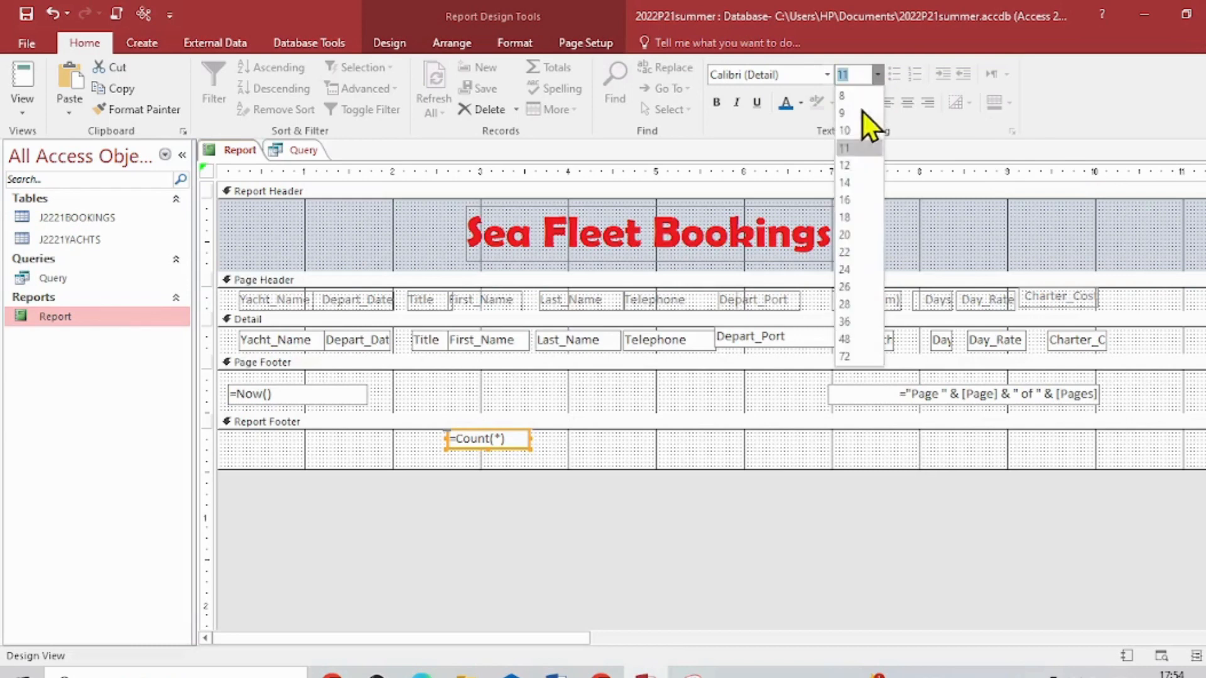
click(854, 200)
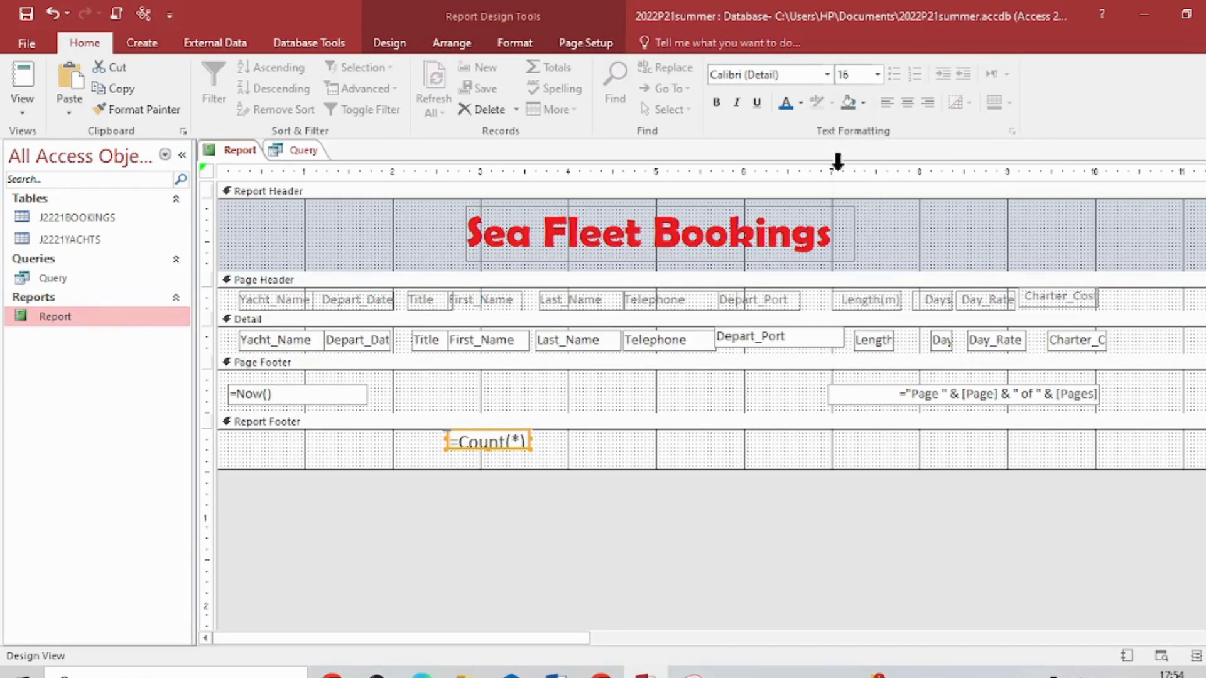
click(800, 103)
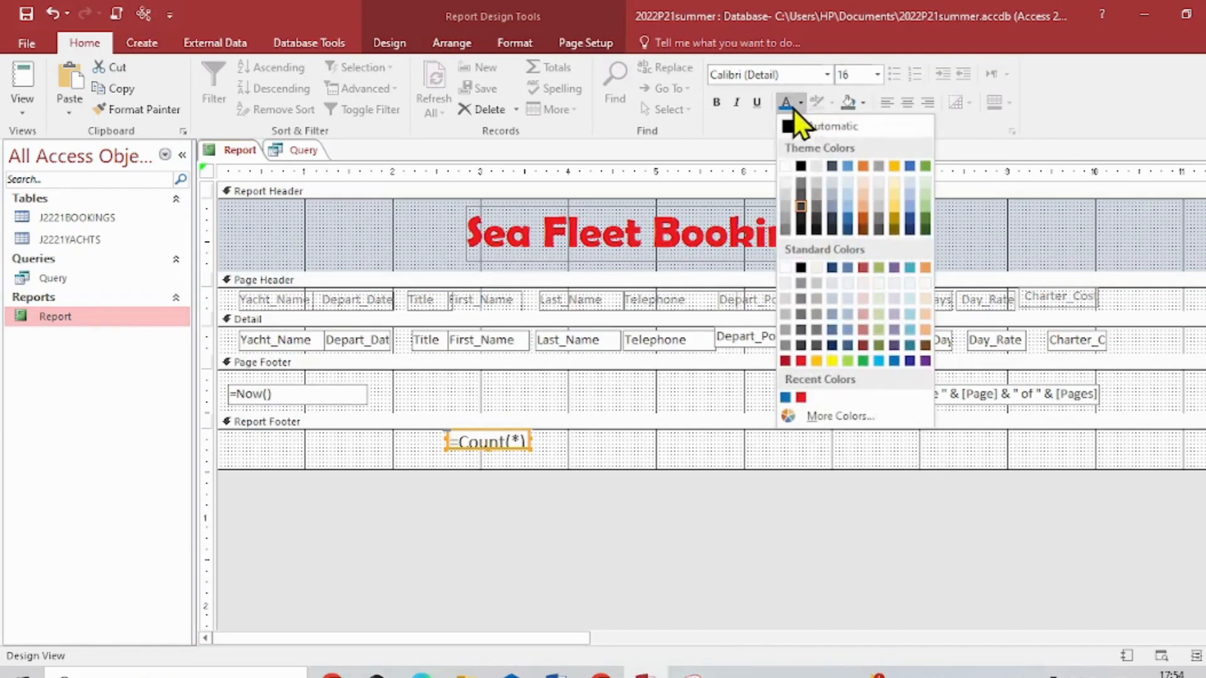
click(801, 361)
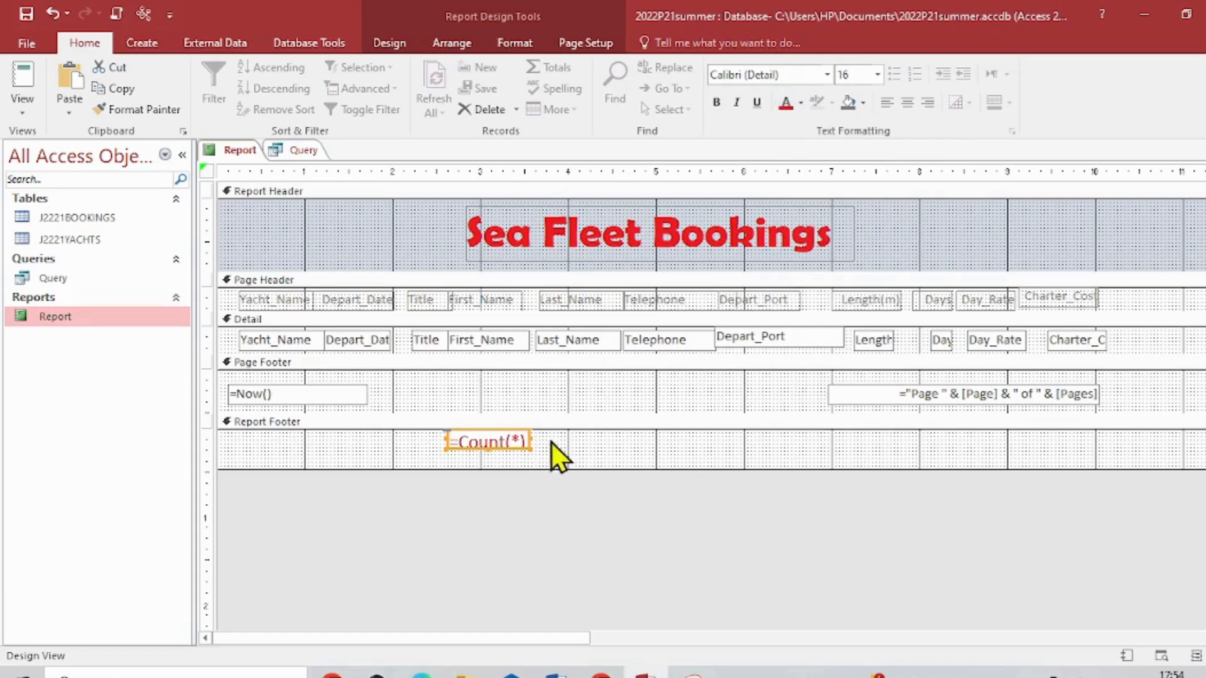
- Widen and heighten the =Count(*) box to fit its larger text, and save the report
drag(534, 439, 592, 443)
click(512, 443)
drag(518, 450, 519, 460)
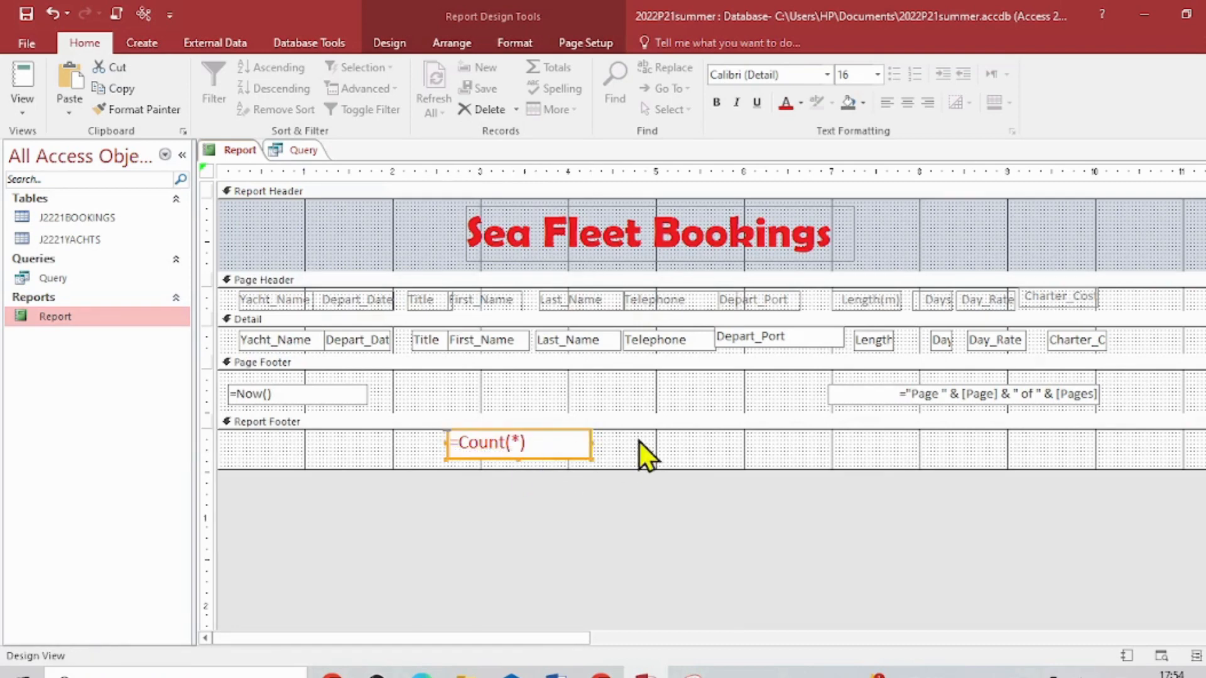
click(26, 13)
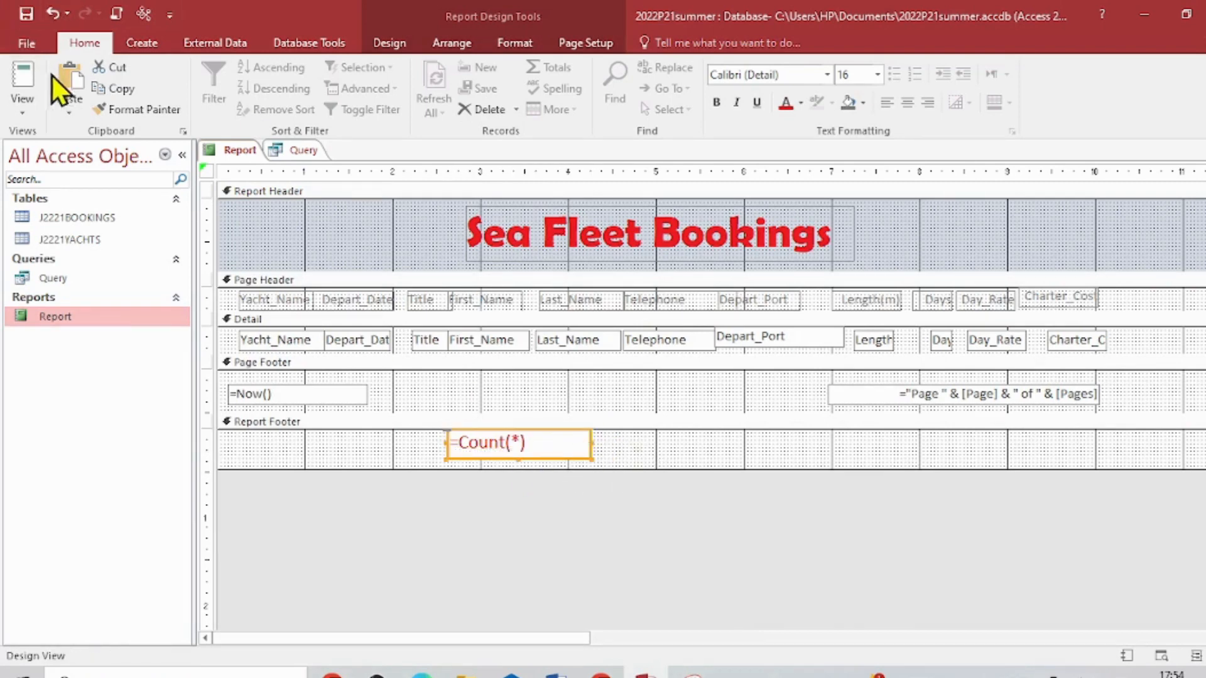
- Switch to the 0417_s22_qp_21.pdf exam paper and copy the label text "Total bookings"
click(28, 119)
click(422, 674)
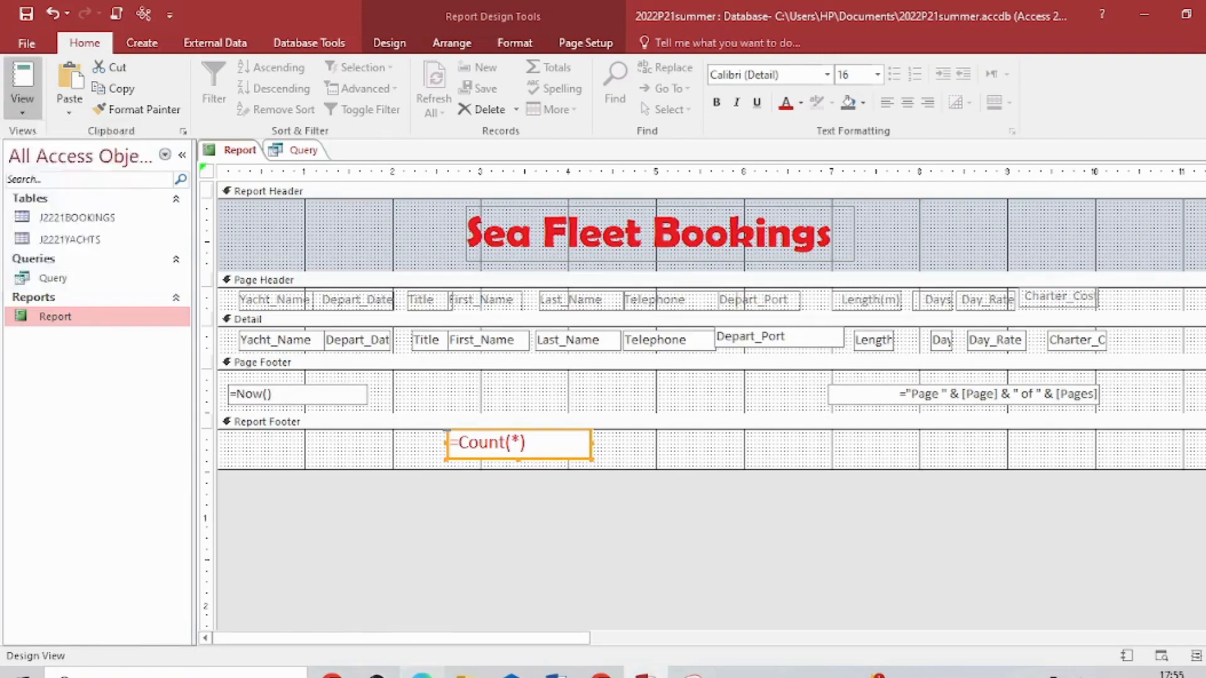
click(544, 580)
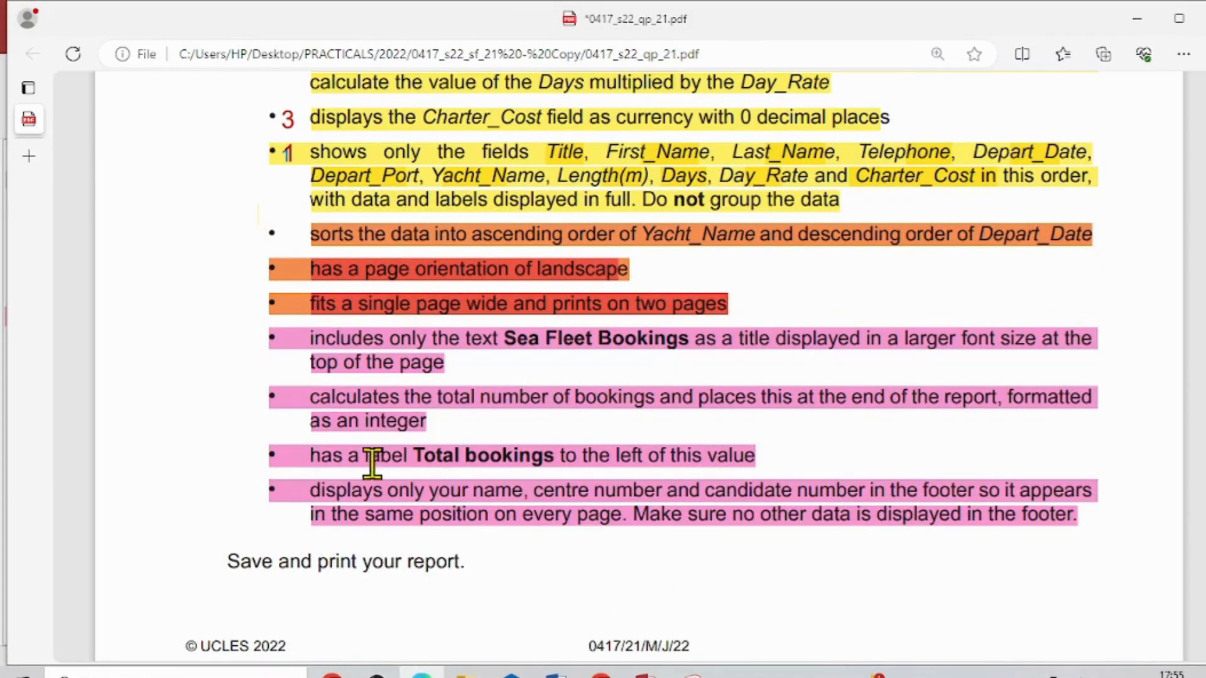
drag(416, 453, 557, 458)
key(ctrl+c)
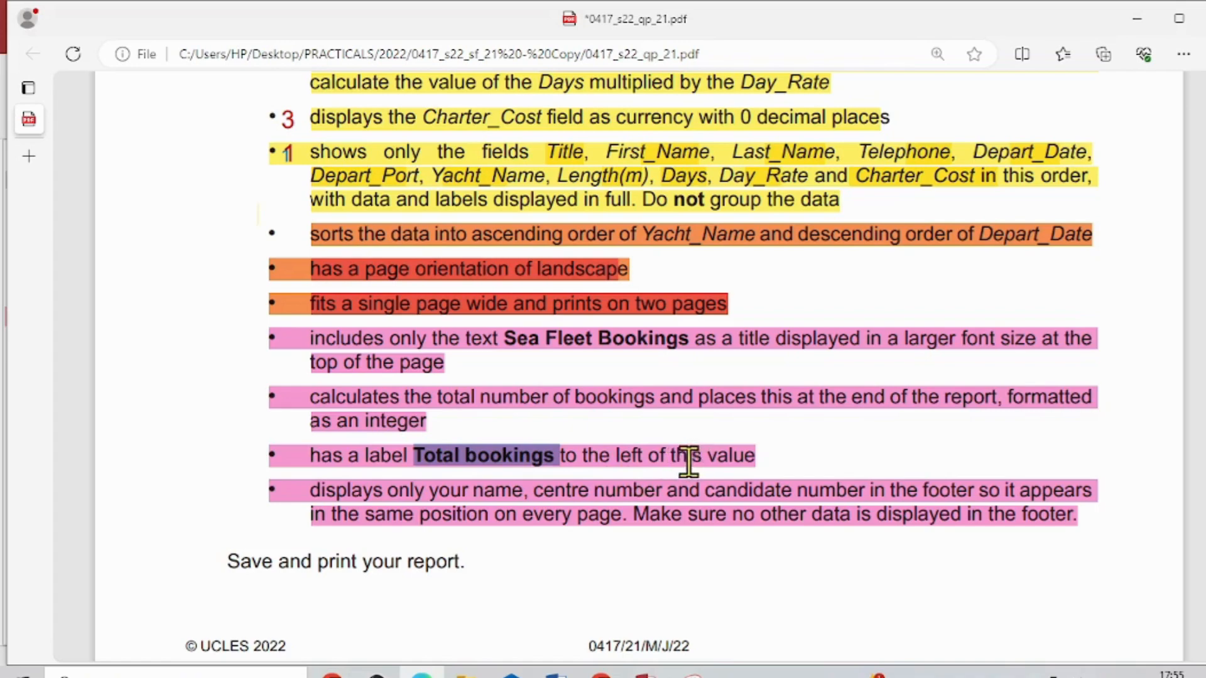
- Back in Access, add a "Total bookings" label in the report footer and place it directly left of the =Count(*) box
click(602, 674)
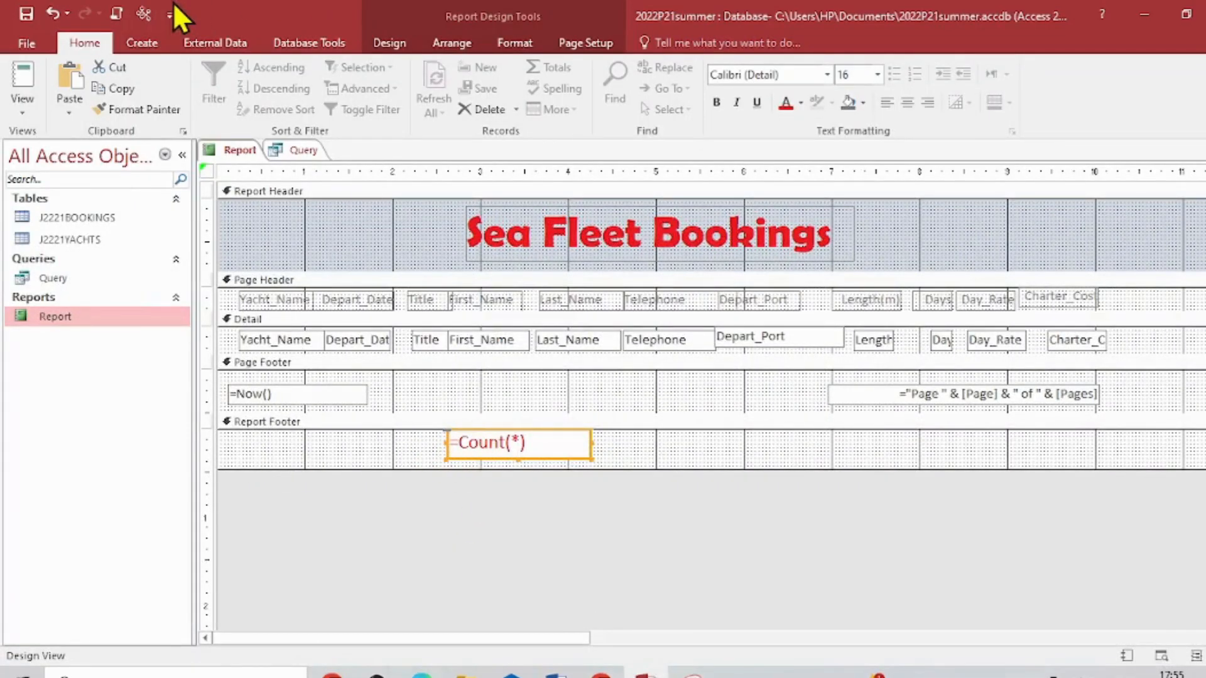
click(388, 43)
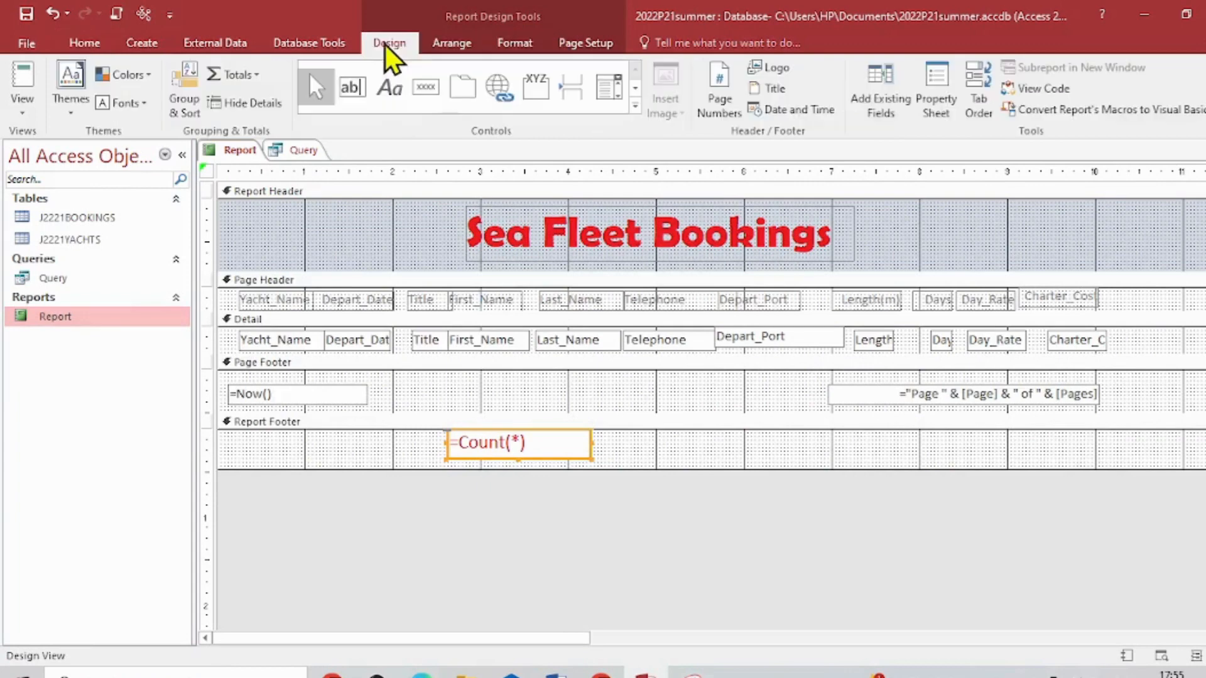
click(389, 85)
drag(291, 441, 431, 458)
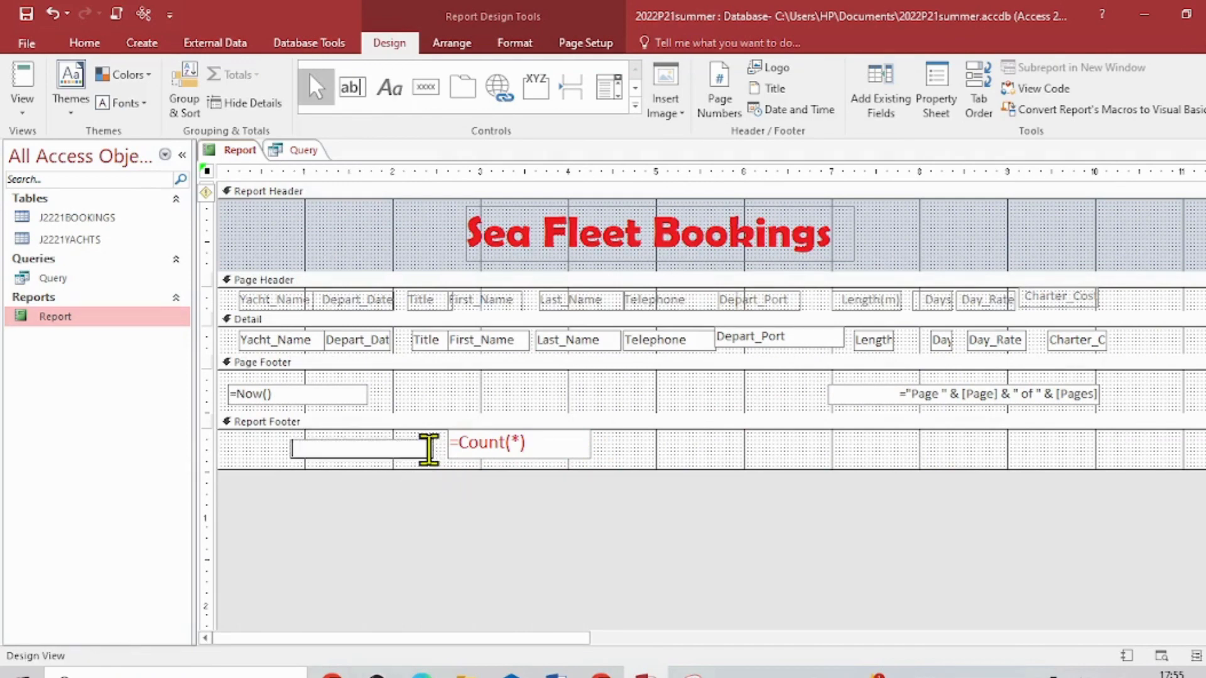
text(Total bookings)
click(593, 484)
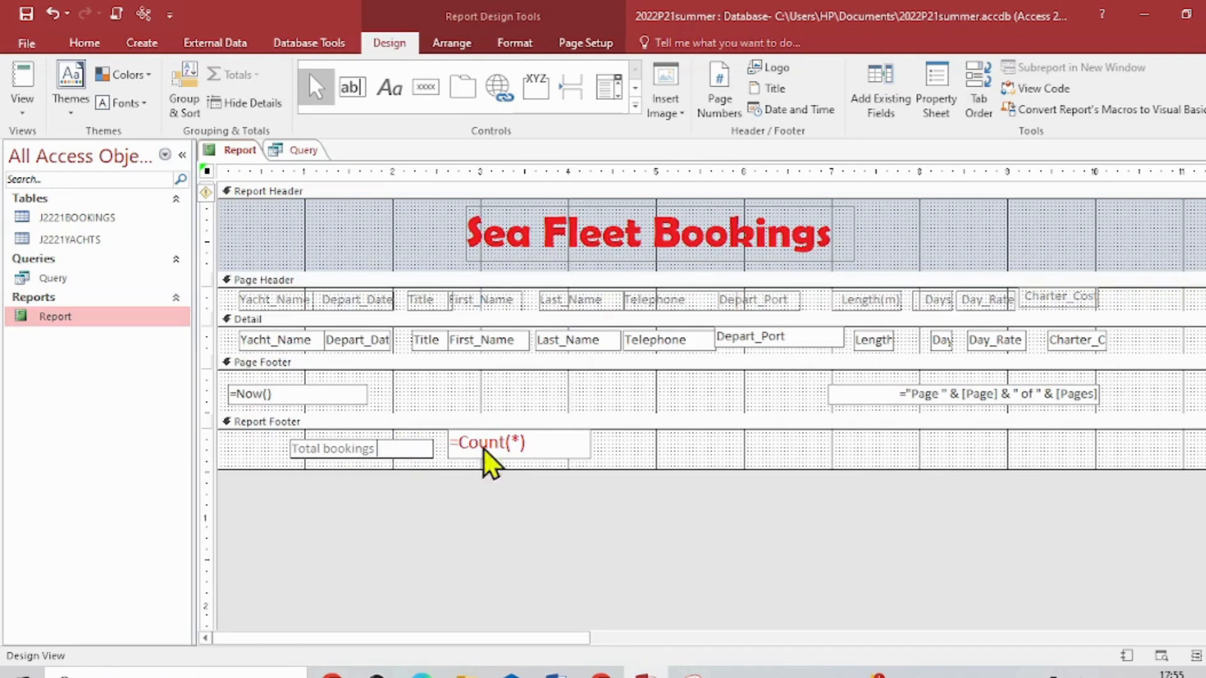
click(544, 395)
drag(362, 454, 372, 446)
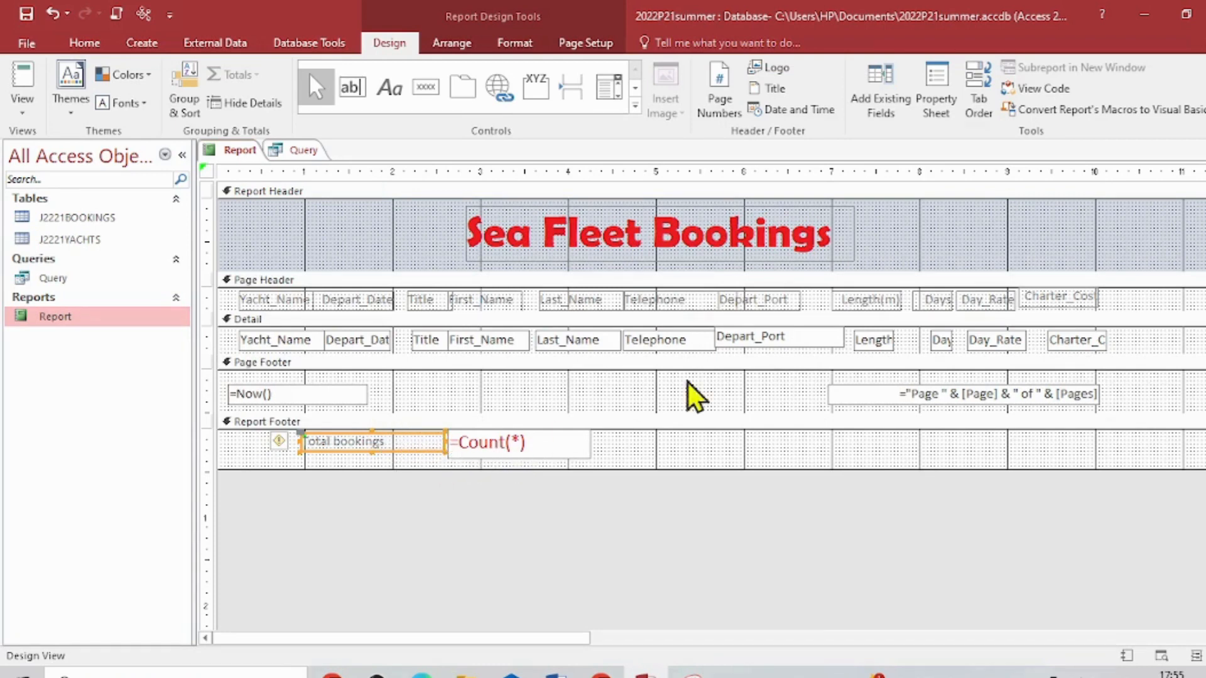
- Format the "Total bookings" label with font size 14 and blue text
click(87, 44)
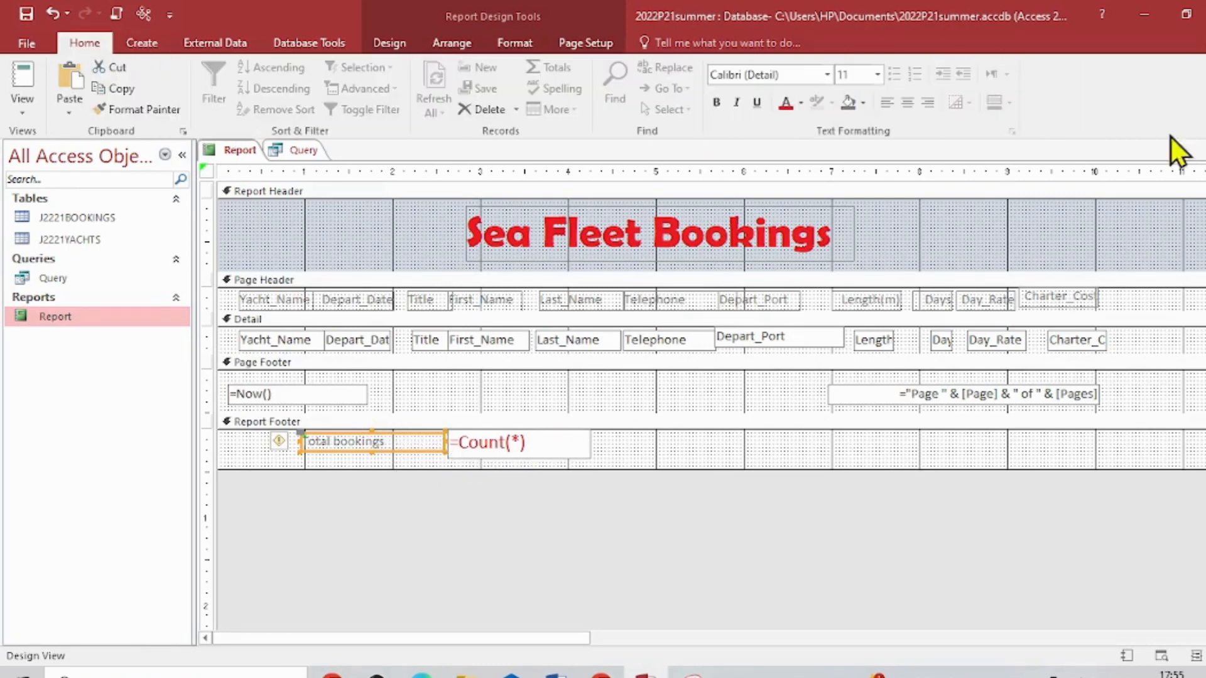
click(877, 75)
click(849, 183)
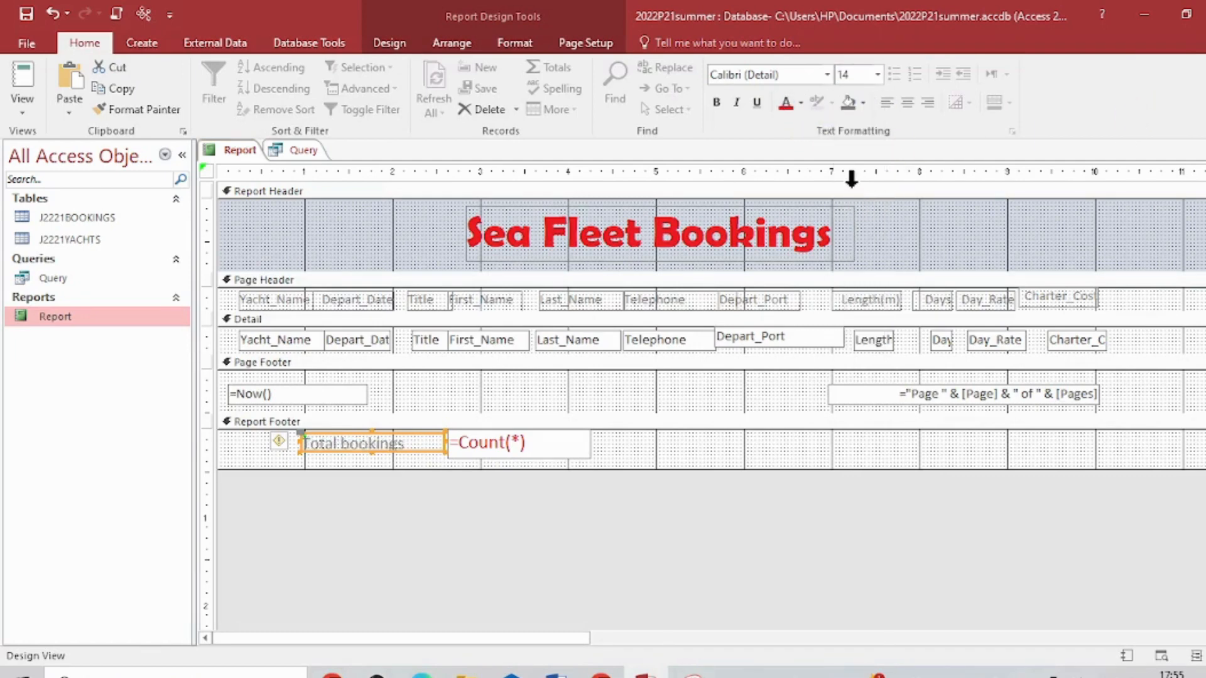
click(802, 104)
click(801, 397)
- Add a colon at the end of the label so it reads "Total bookings :"
click(418, 446)
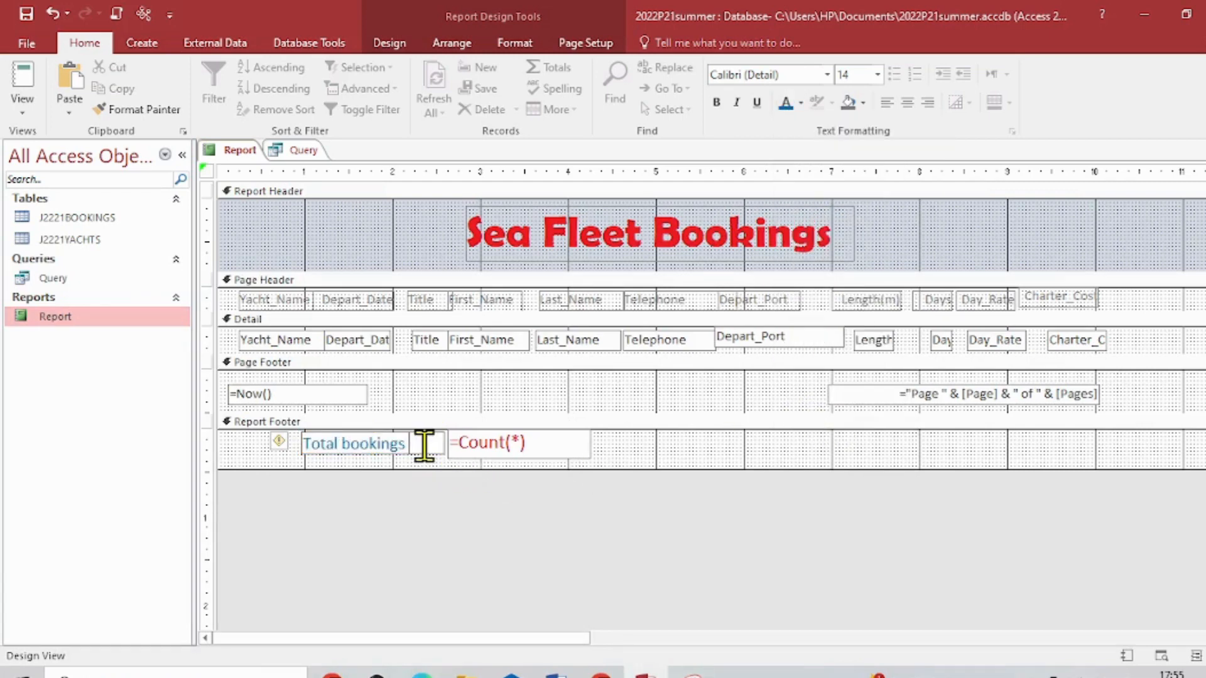
text(p)
key(BackSpace)
text(:)
click(641, 405)
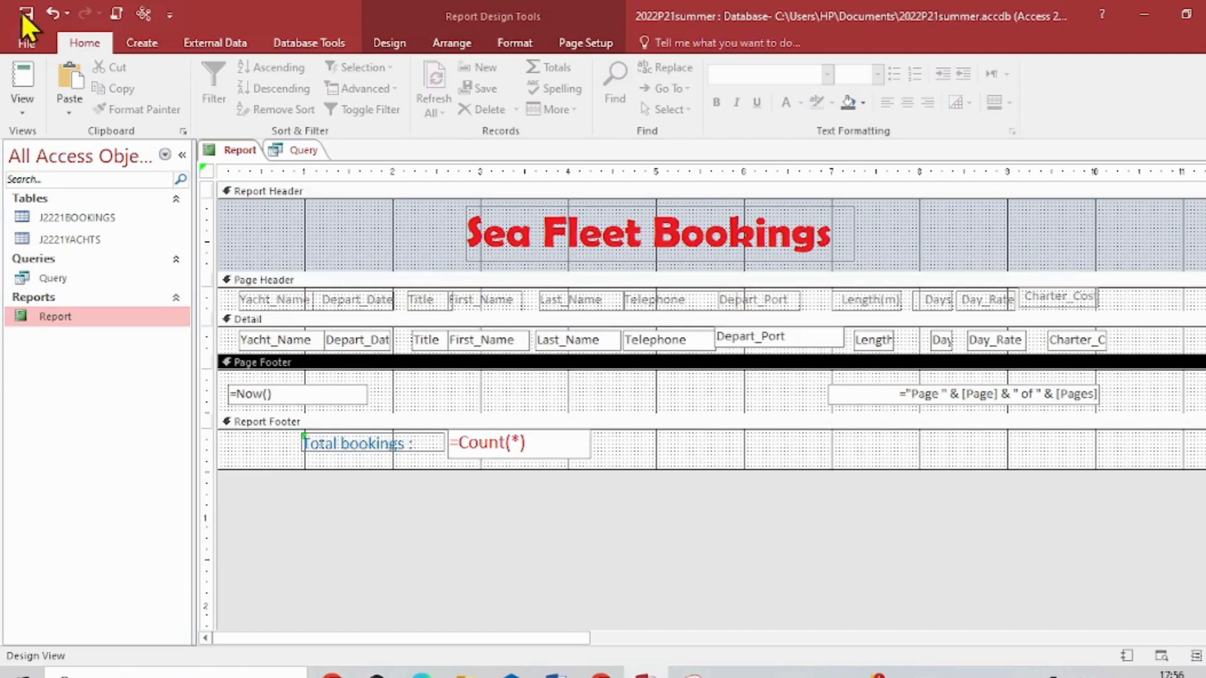
- Switch the report to Layout View and go to the booking total at its end
click(15, 111)
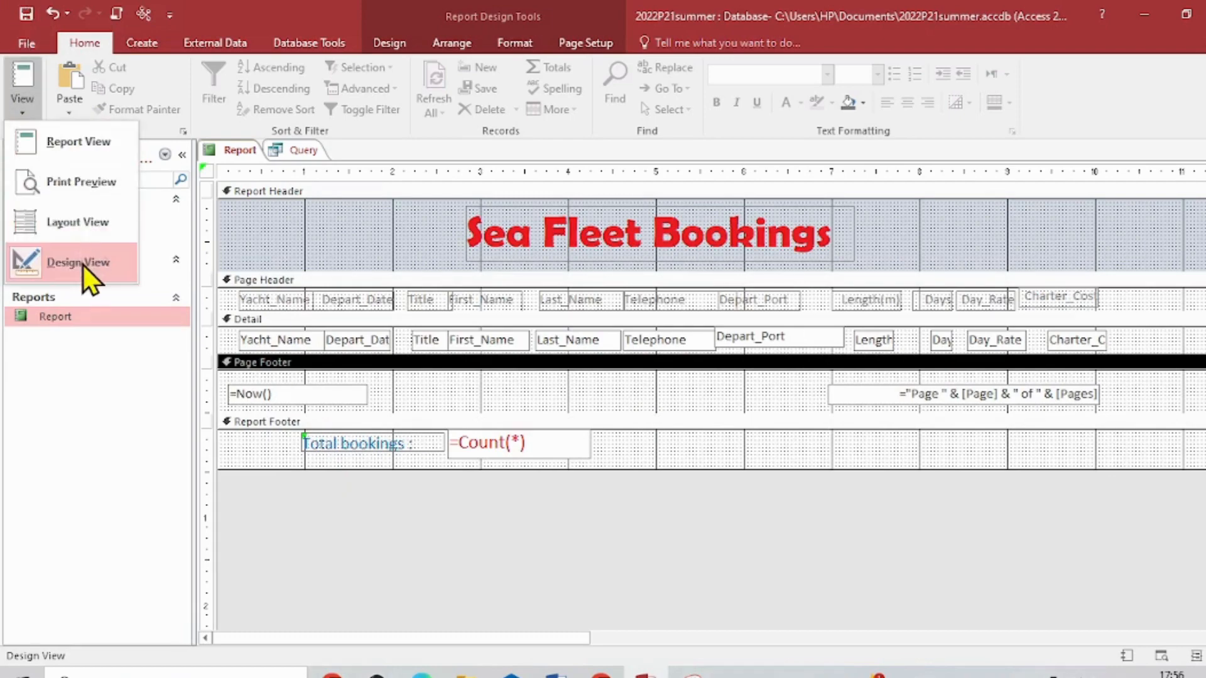
click(84, 225)
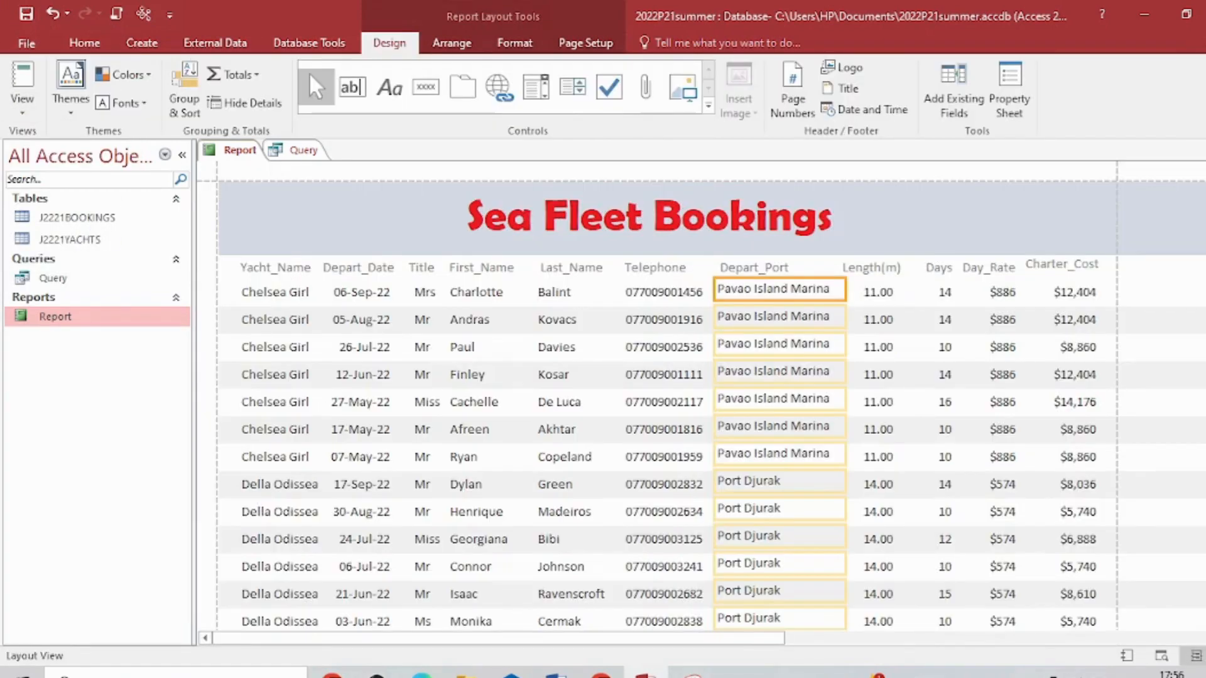
scroll(713, 396, down, 15)
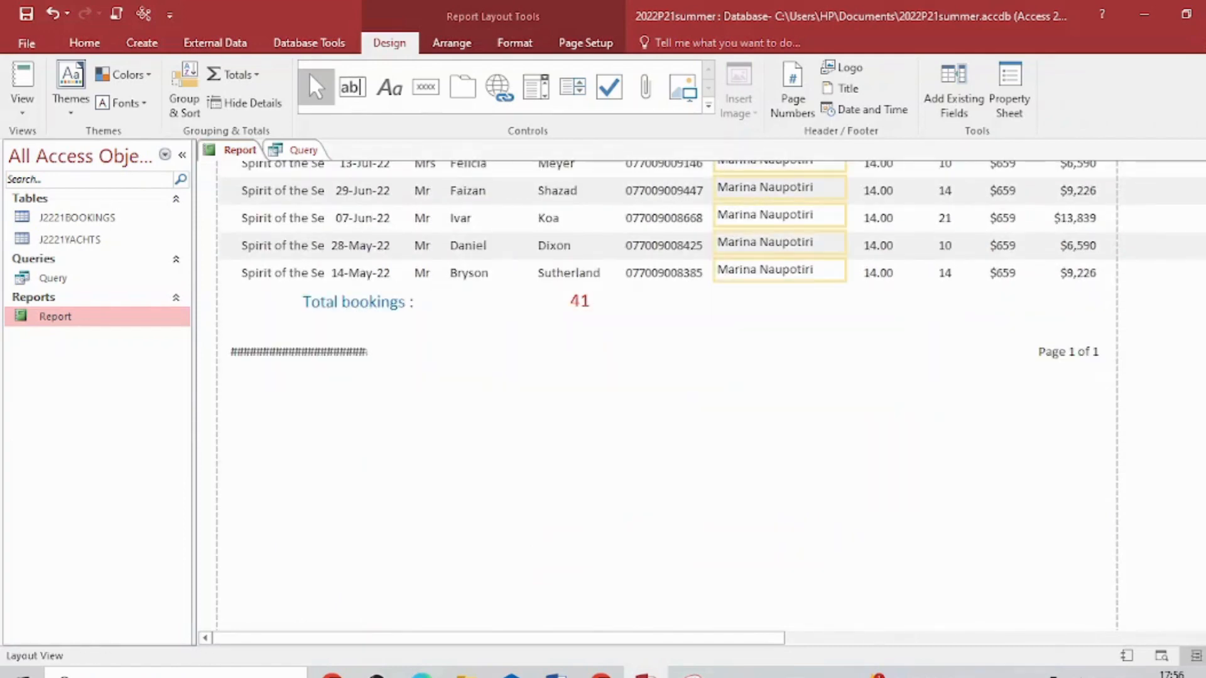
key(XF86MonBrightnessUp)
key(XF86MonBrightnessUp)
key(XF86MonBrightnessUp)
key(XF86MonBrightnessUp)
key(XF86MonBrightnessUp)
key(XF86MonBrightnessUp)
key(XF86MonBrightnessUp)
key(XF86MonBrightnessUp)
- Widen the date box in the page footer so the full date fits
click(349, 352)
drag(375, 380, 461, 382)
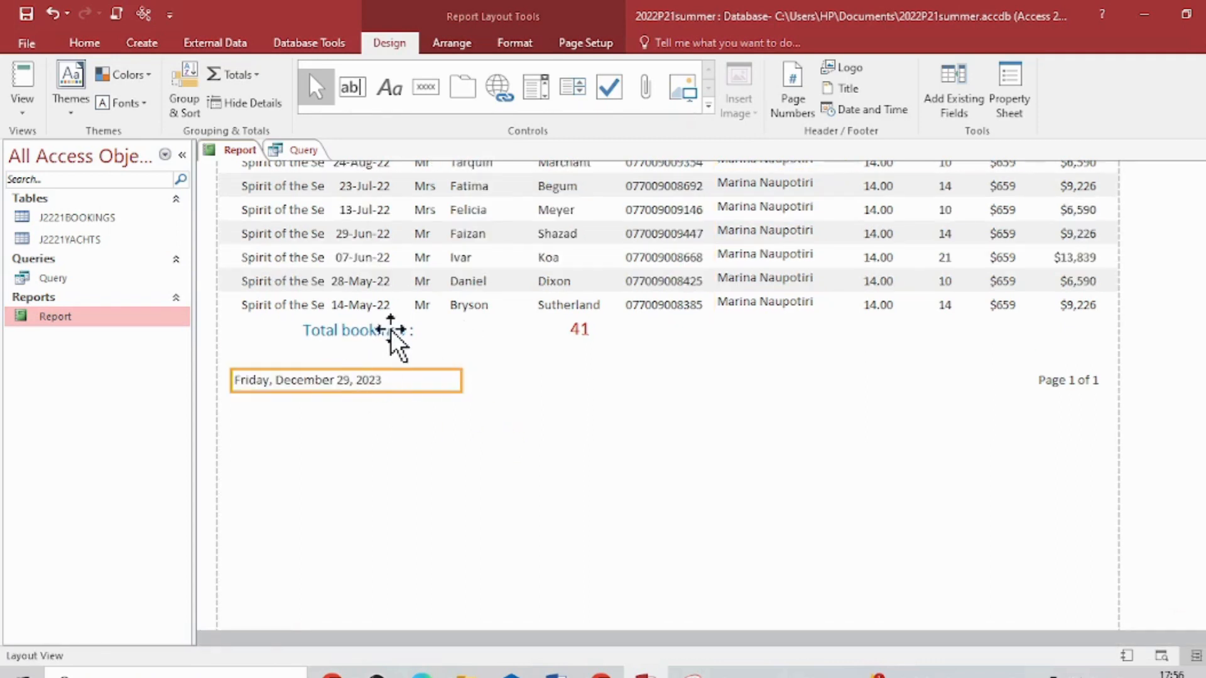
- Move the "Total bookings :" label and its count closer together and align them slightly lower, leaving a gap below the last record
click(576, 331)
click(356, 330)
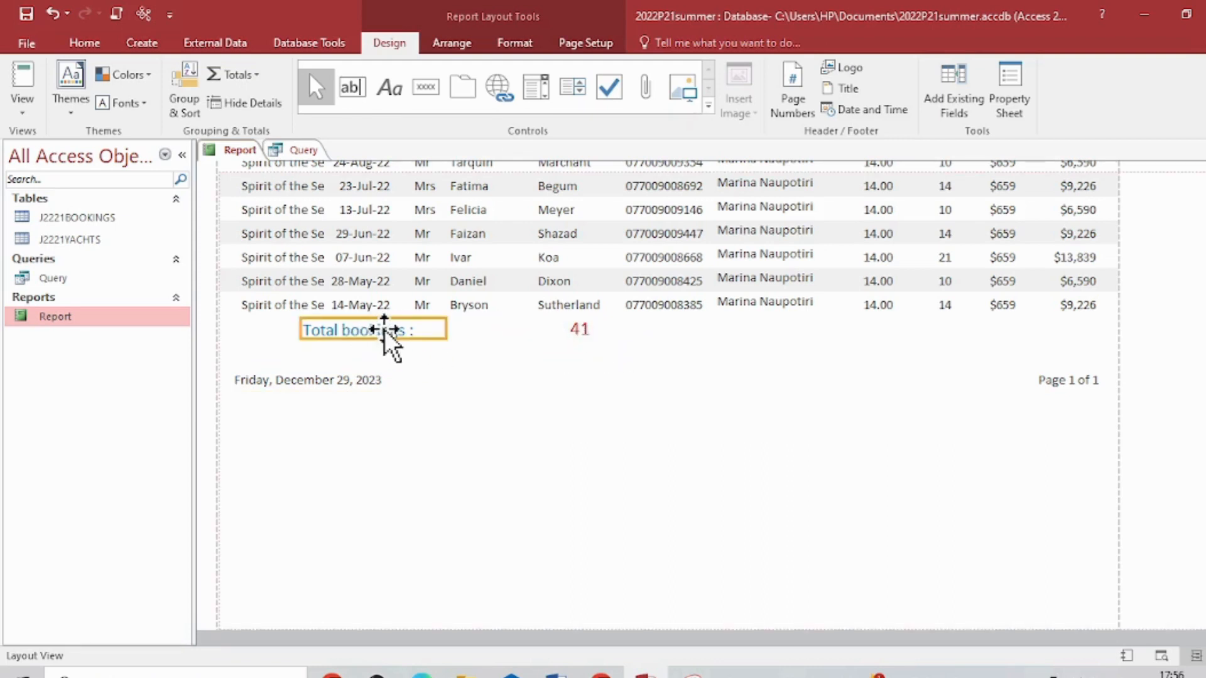
drag(405, 333, 504, 361)
click(583, 335)
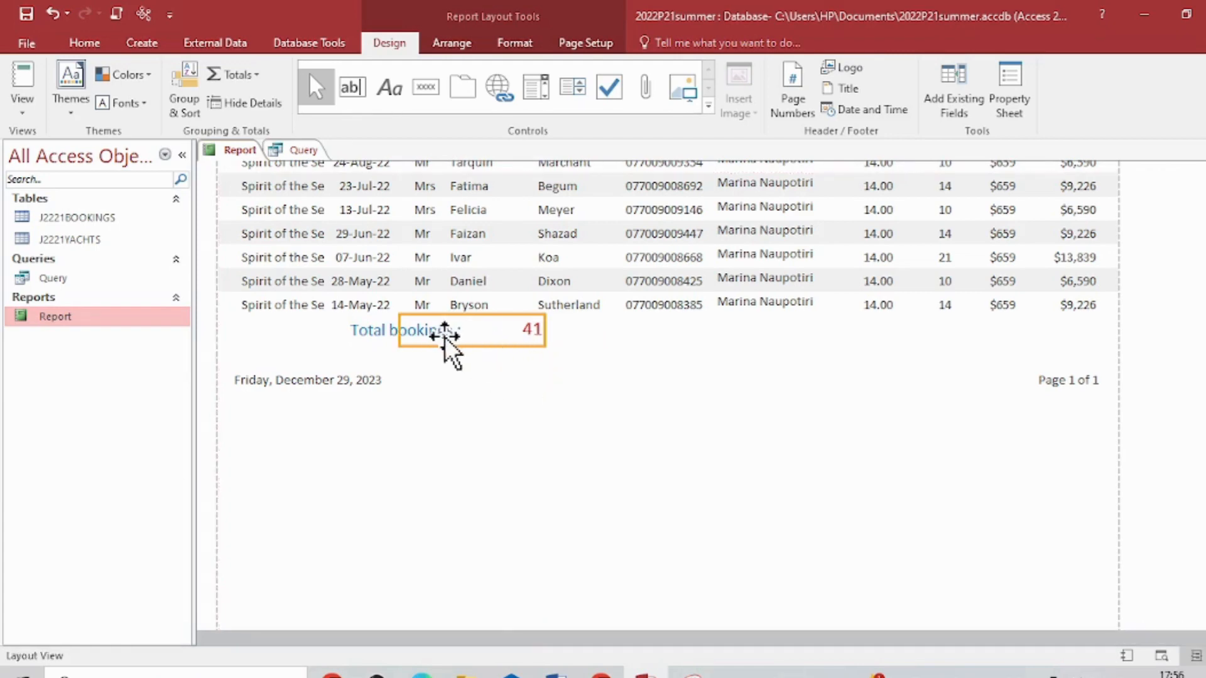
mouse_move(400, 334)
mouse_down()
mouse_move(465, 331)
mouse_move(420, 345)
mouse_up()
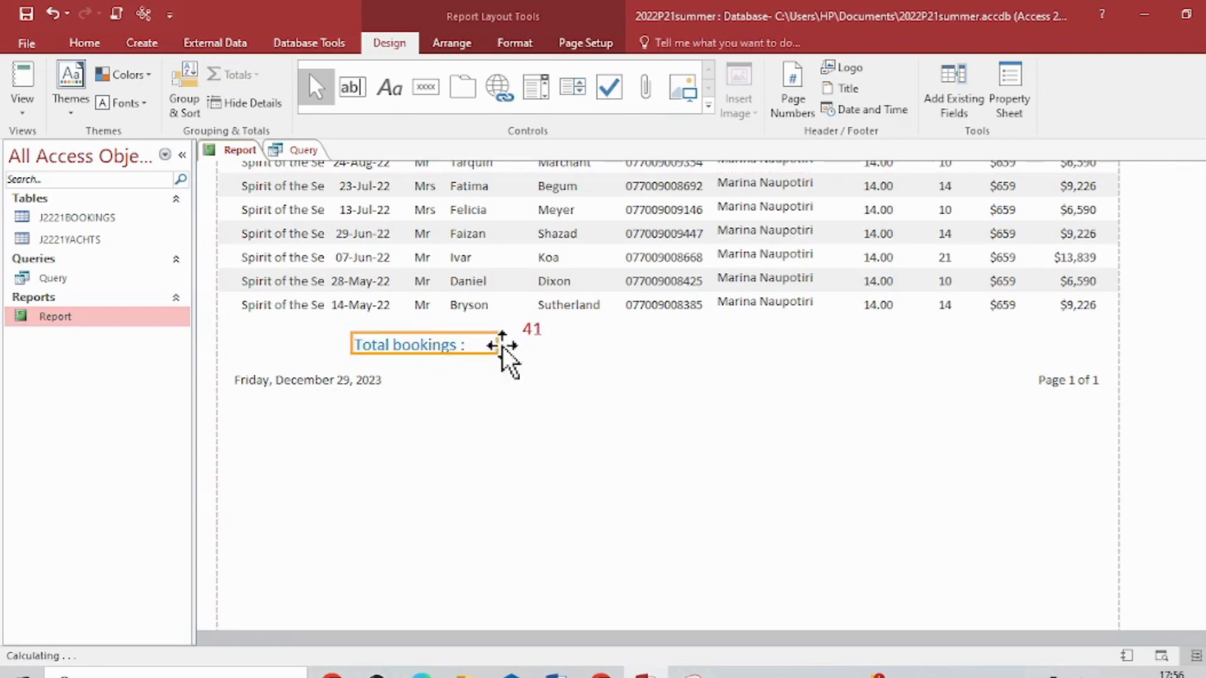
click(526, 342)
click(552, 385)
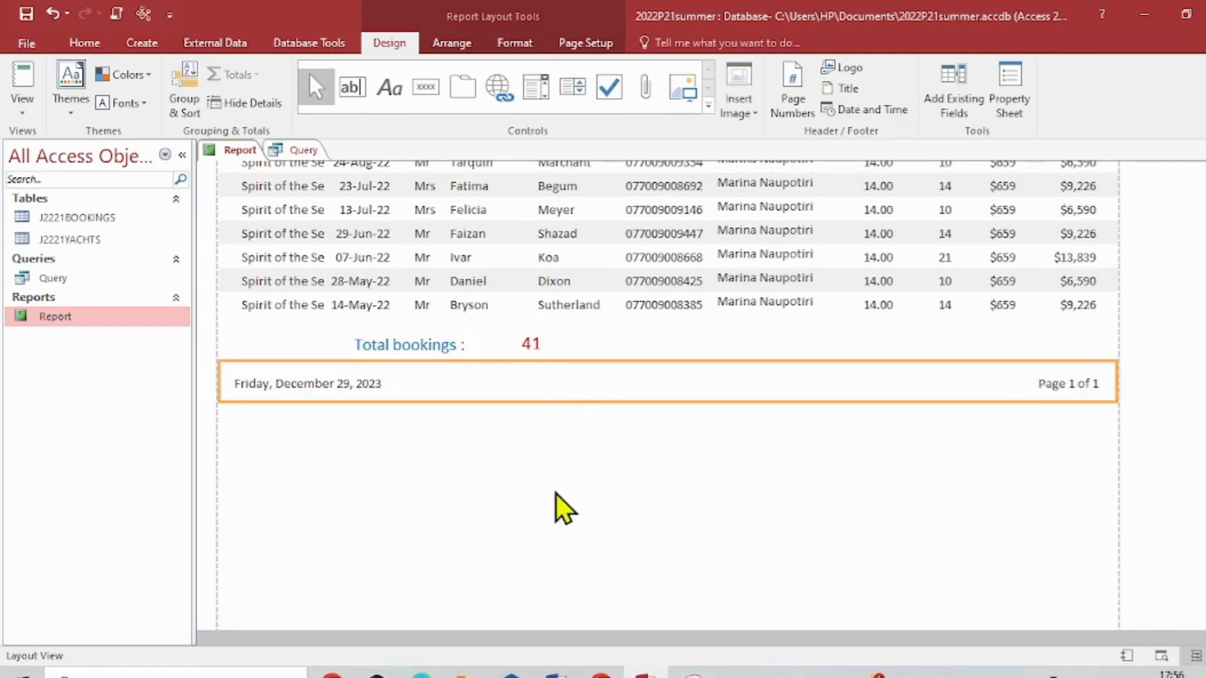
click(550, 495)
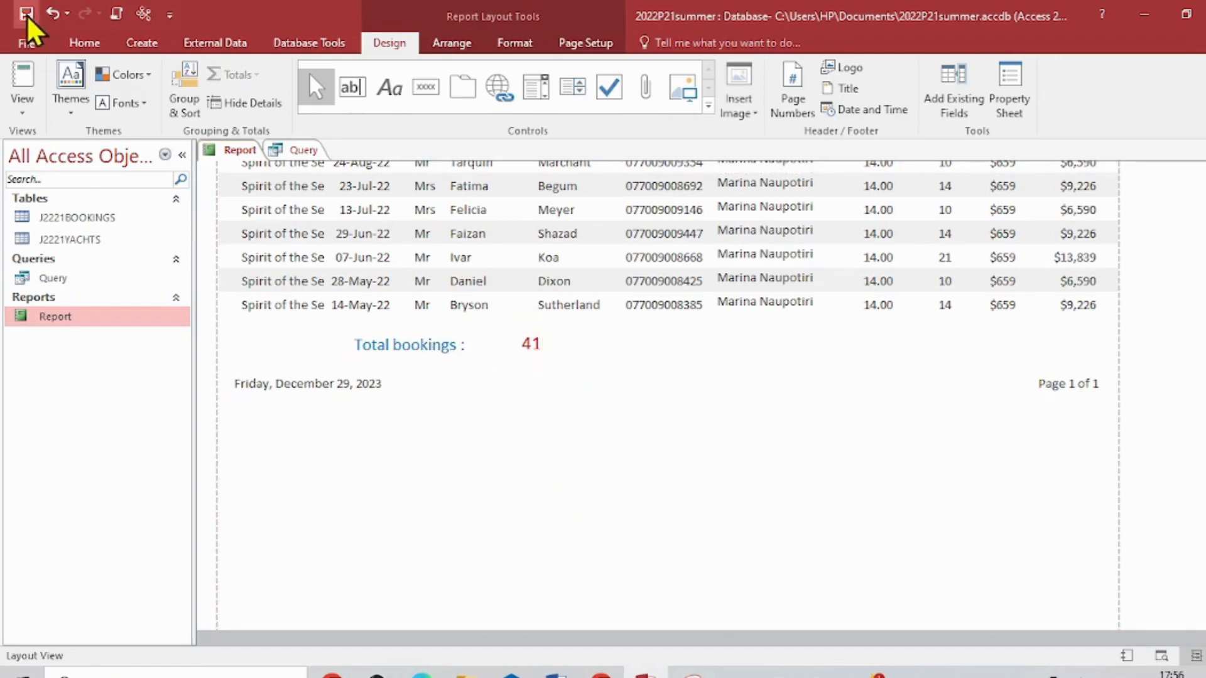
- Switch to the exam paper PDF in Edge and read the requirement for the footer content, then return to the Access report
click(428, 673)
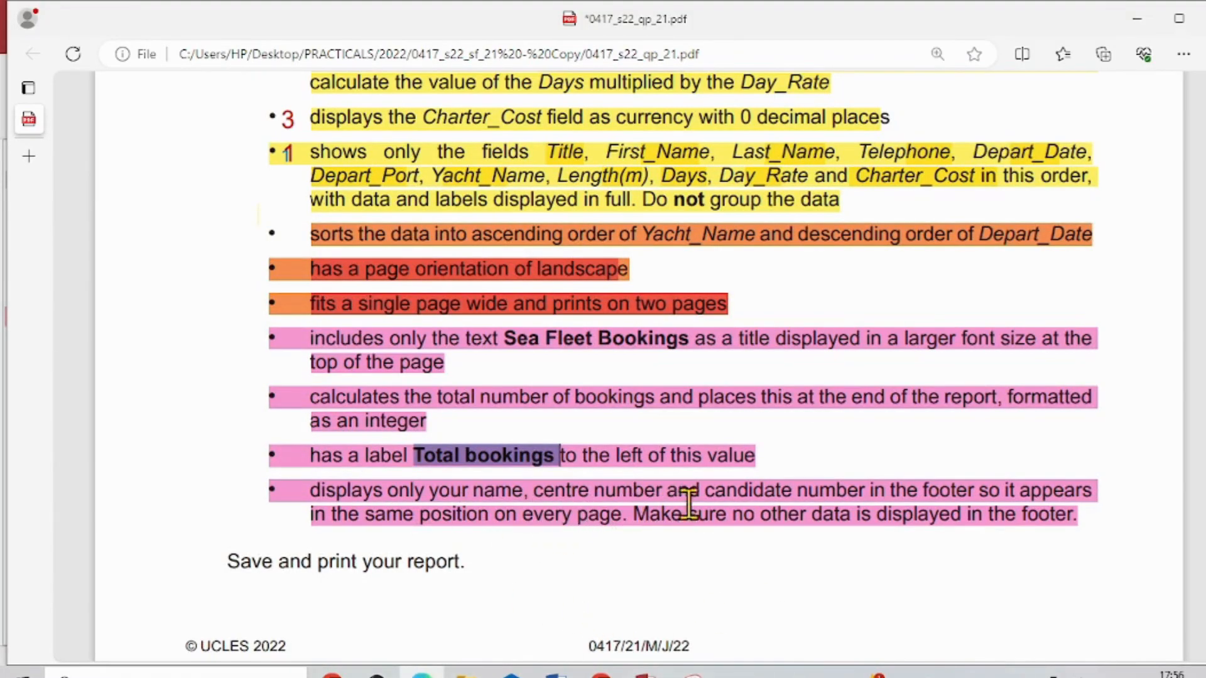
drag(314, 490, 626, 531)
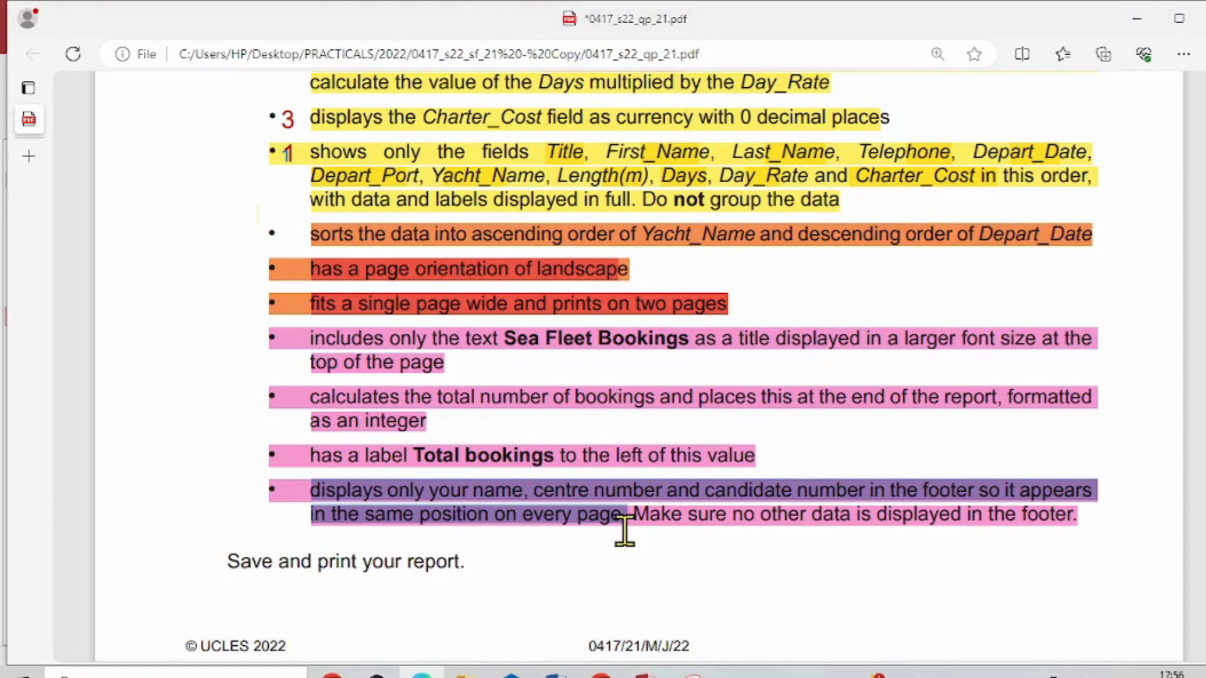
drag(625, 531, 625, 531)
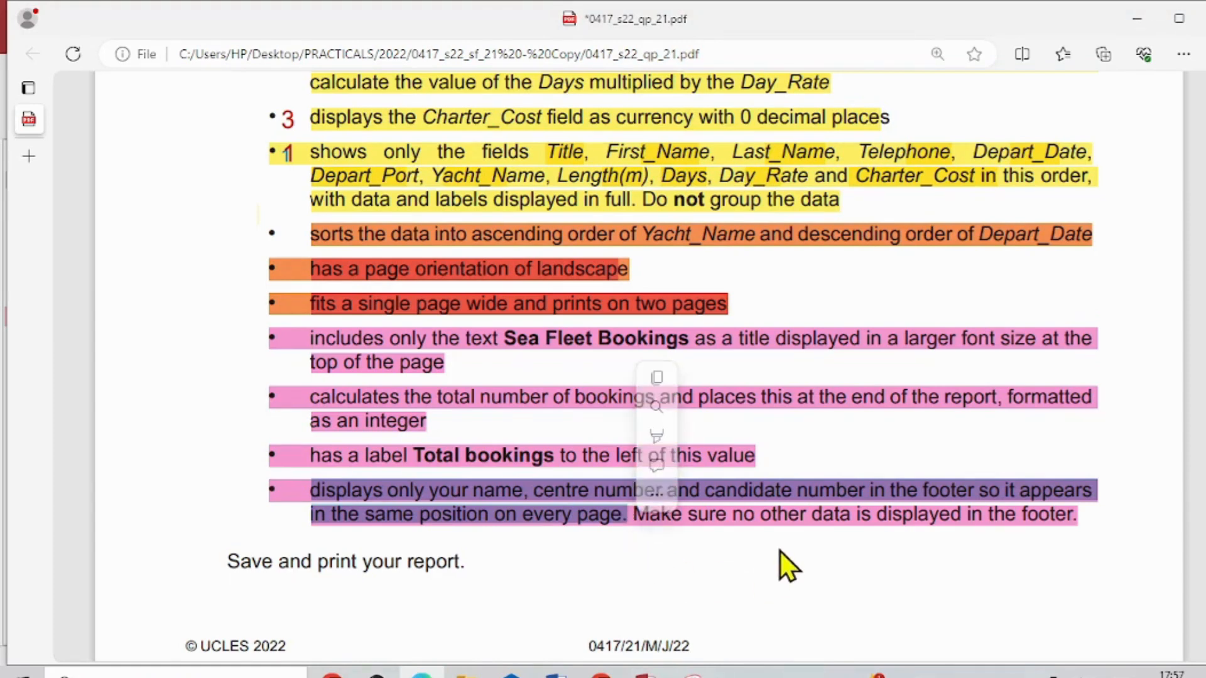
click(780, 552)
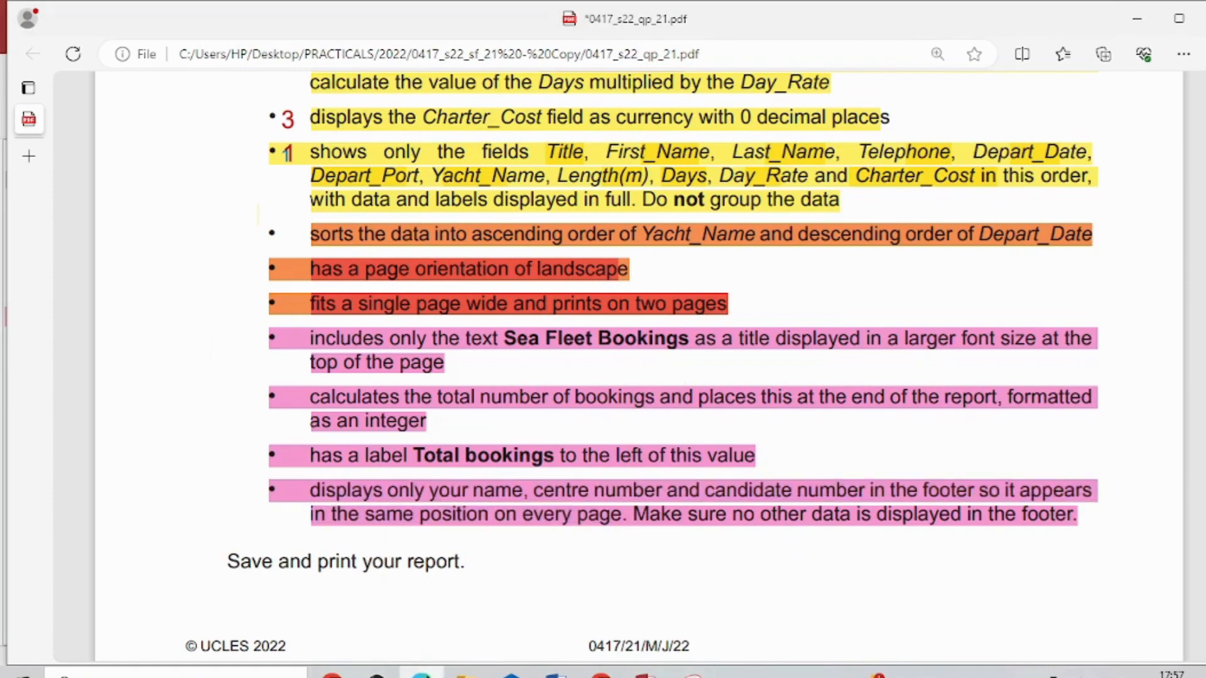
click(424, 676)
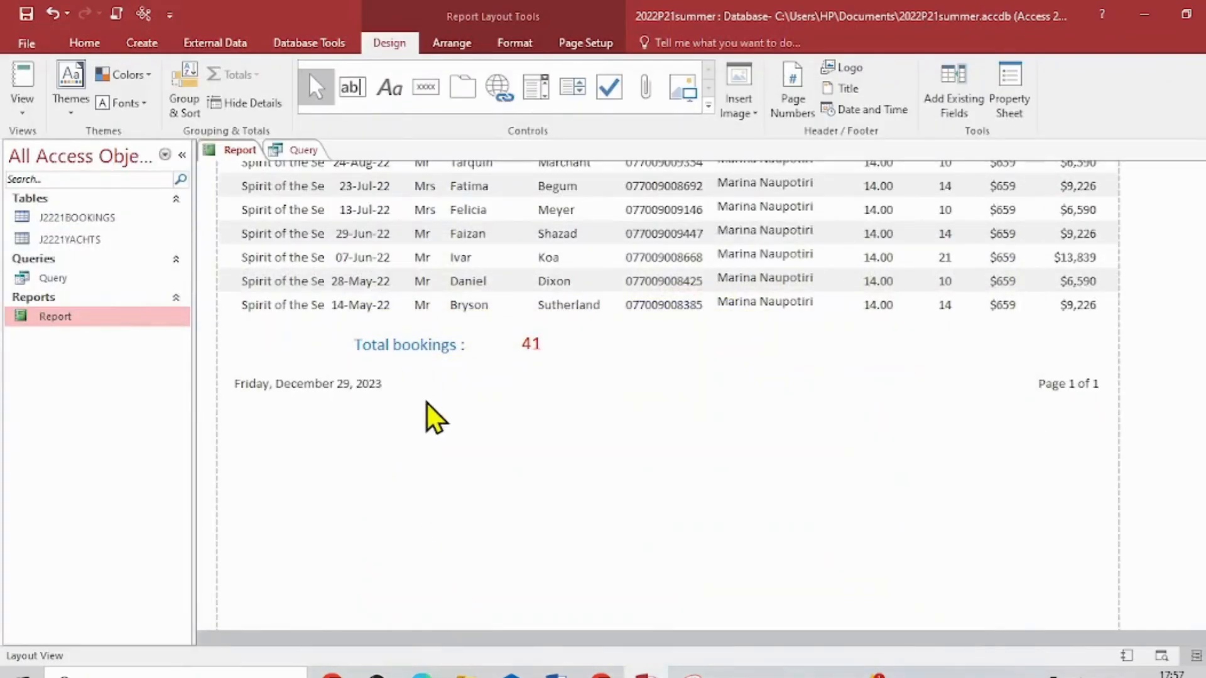
- Shift the date box slightly towards the page footer's left edge and switch the report to Design View
drag(393, 387, 383, 384)
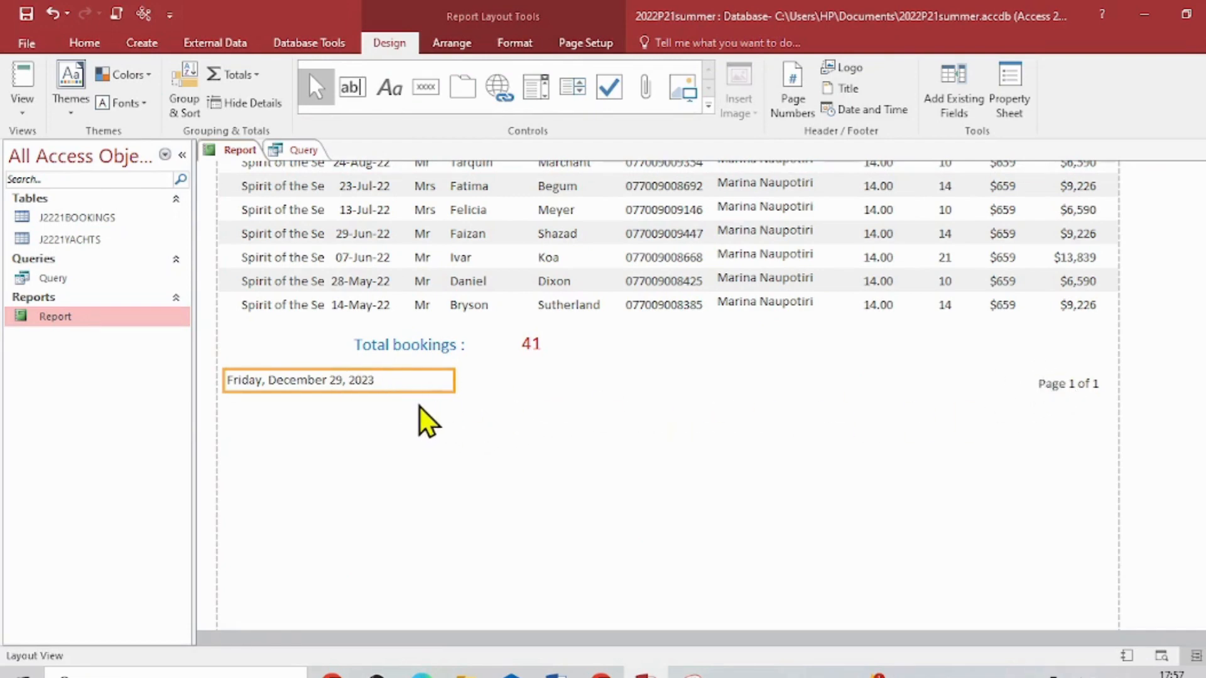
click(25, 112)
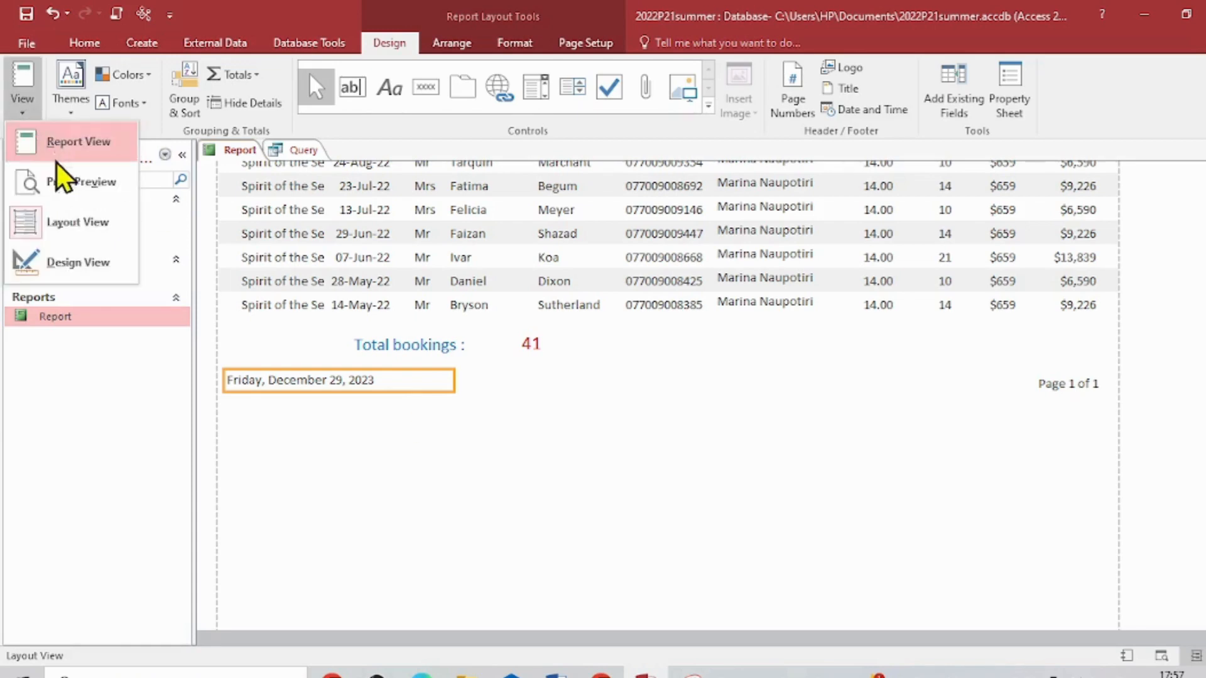
click(70, 257)
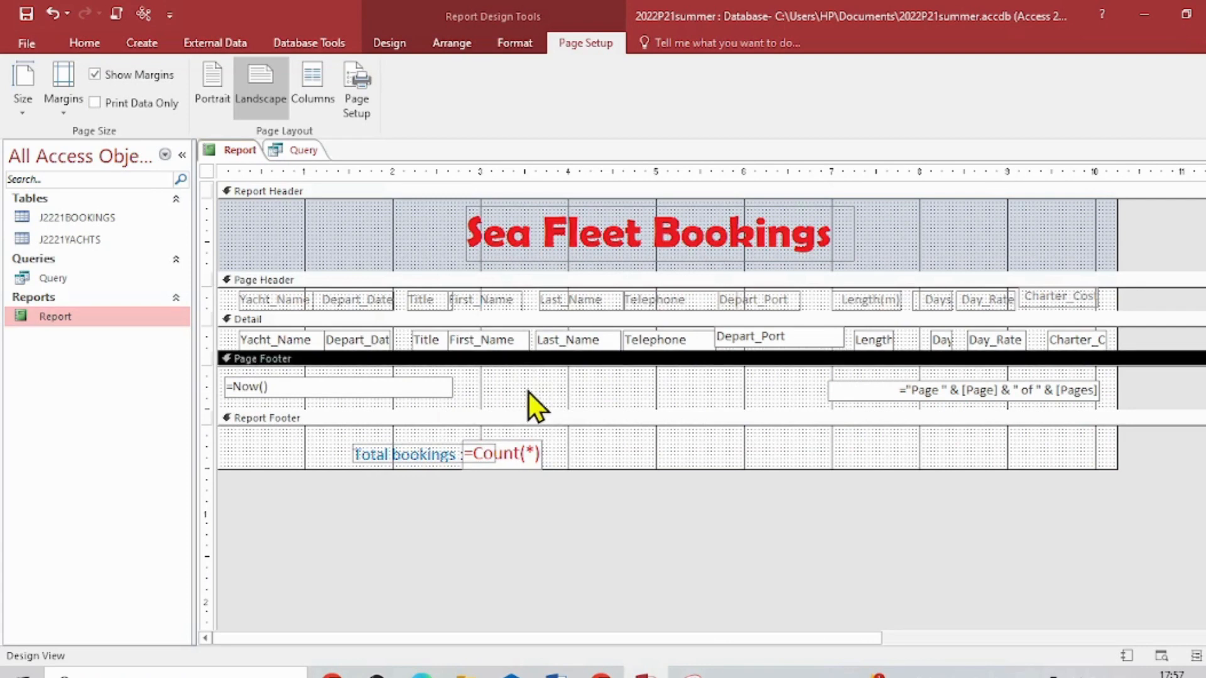
- Add a label about 3.6 inches wide between the date and page number in the page footer, containing the candidate's name, centre number and candidate number
click(390, 43)
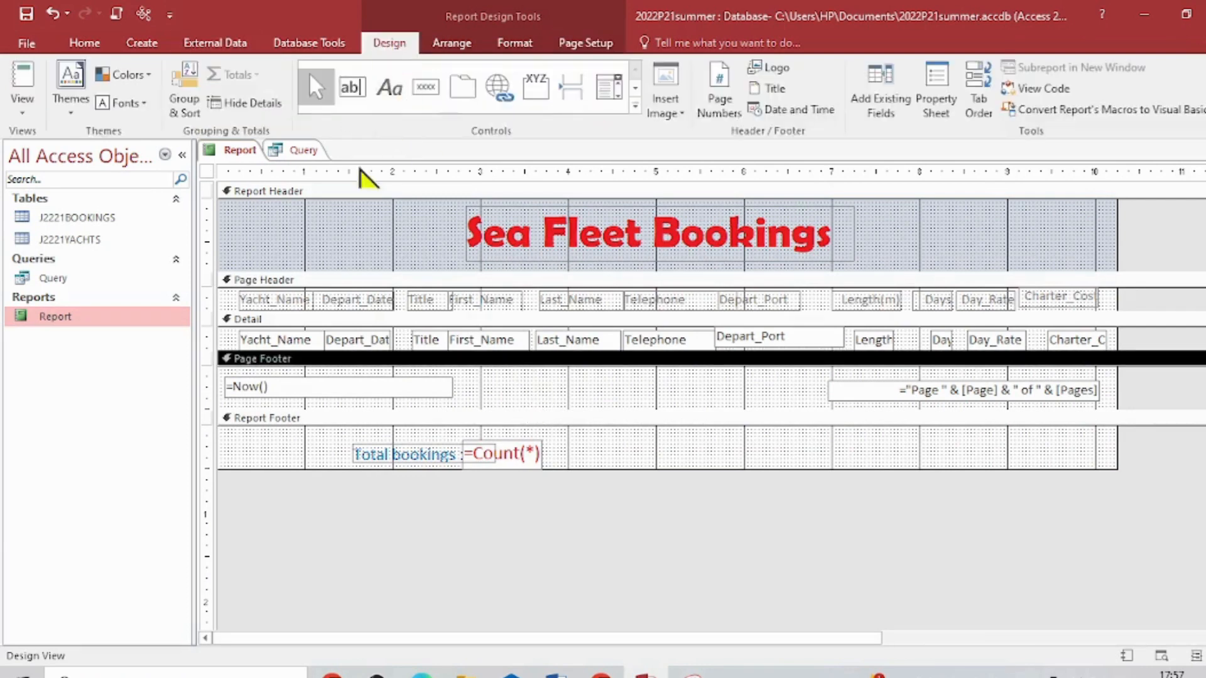
click(394, 93)
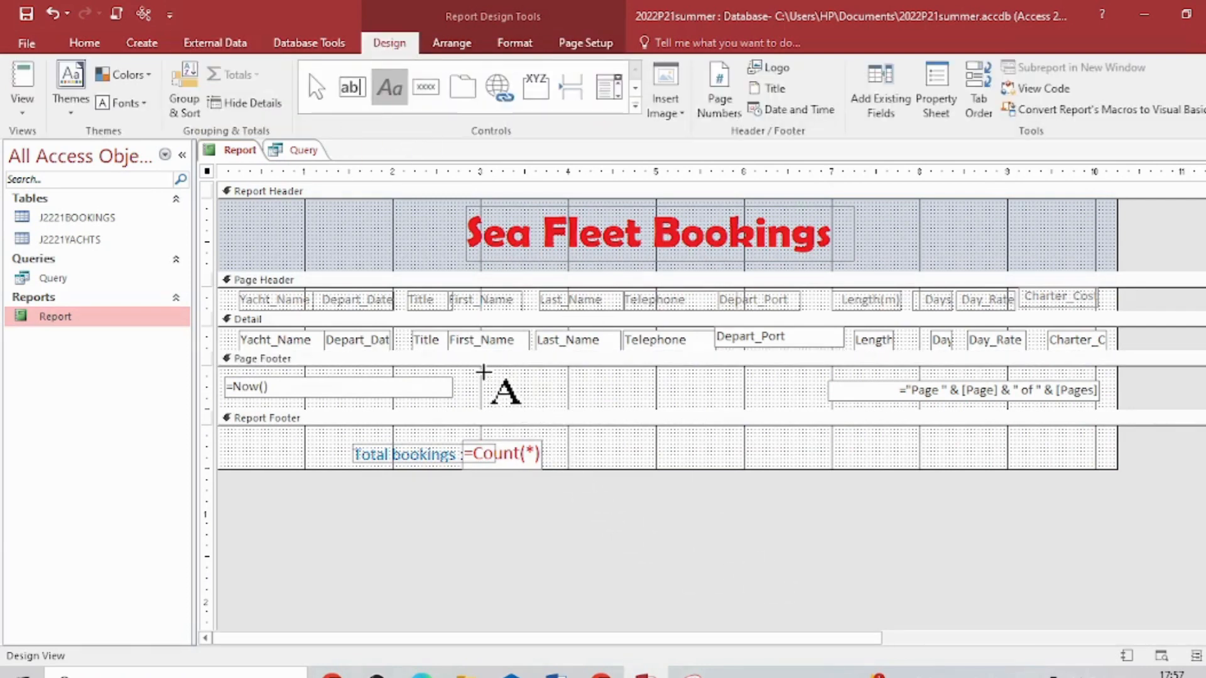
drag(484, 377, 799, 405)
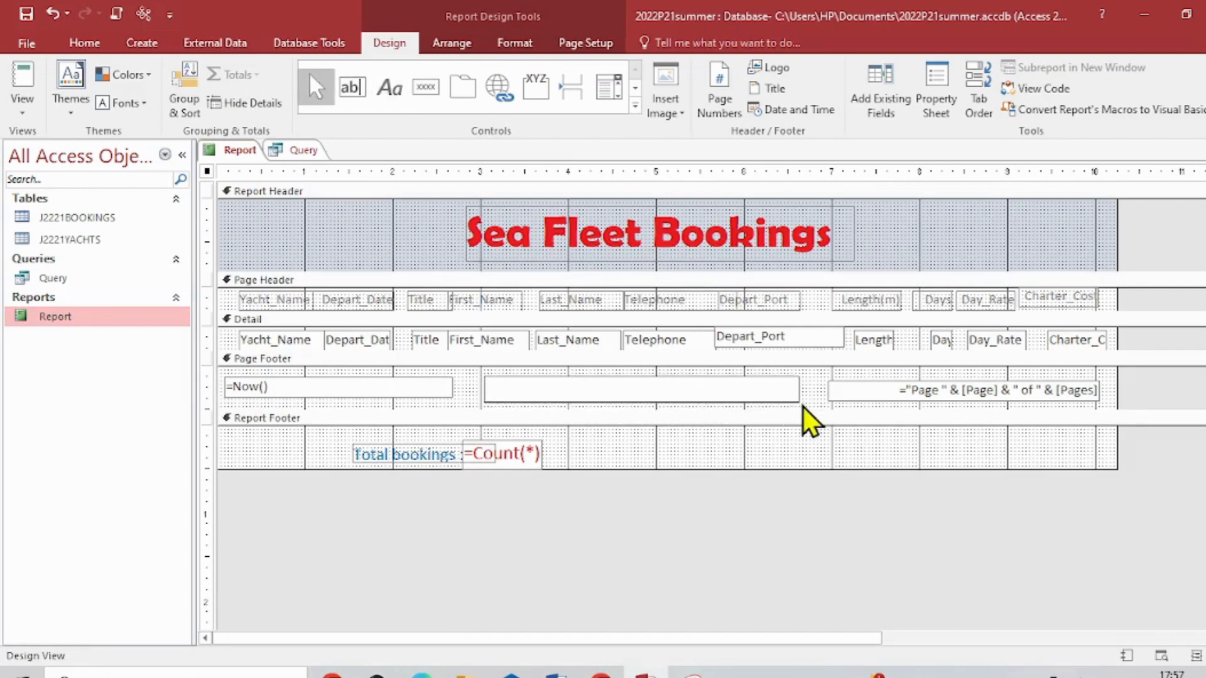
key(Caps_Lock)
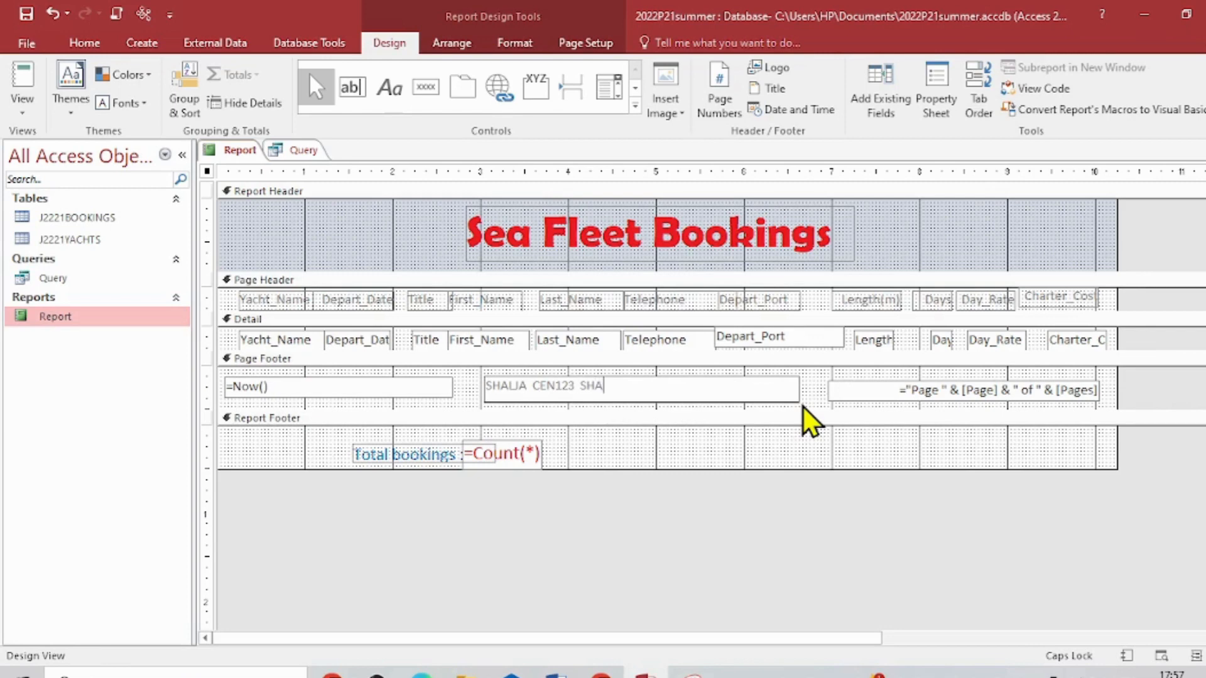
text(123)
click(830, 481)
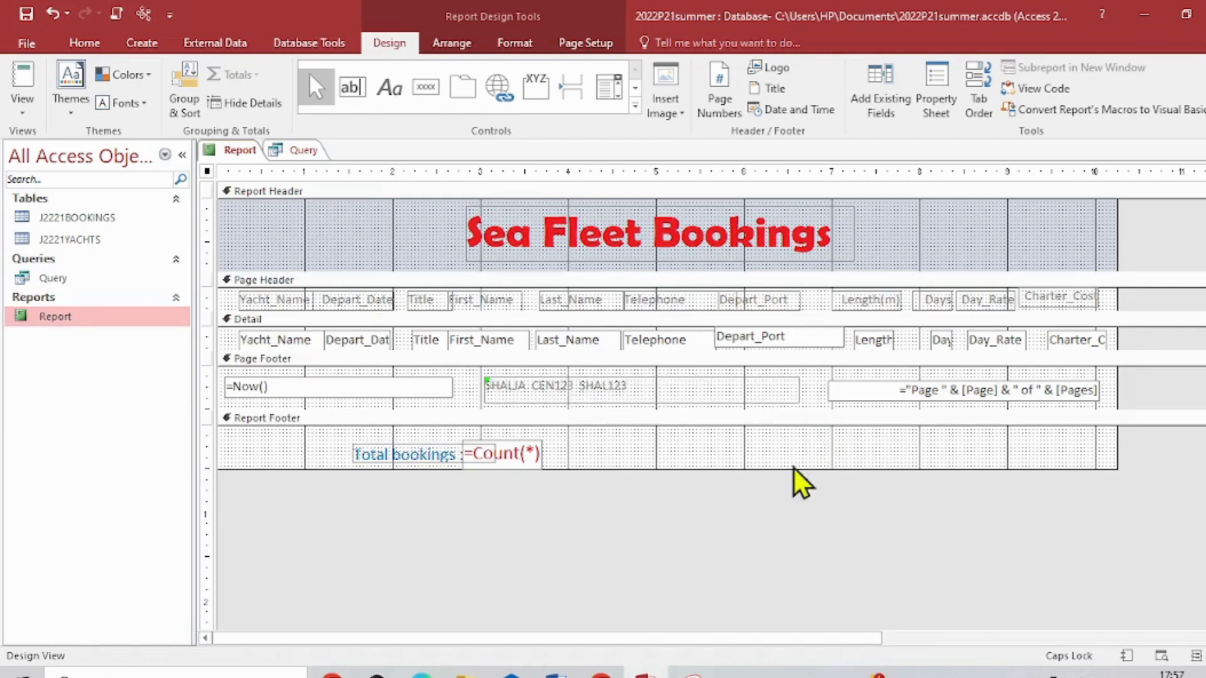
- Format the candidate details label in the page footer with font size 14, blue text and the Baskerville Old Face font
click(691, 401)
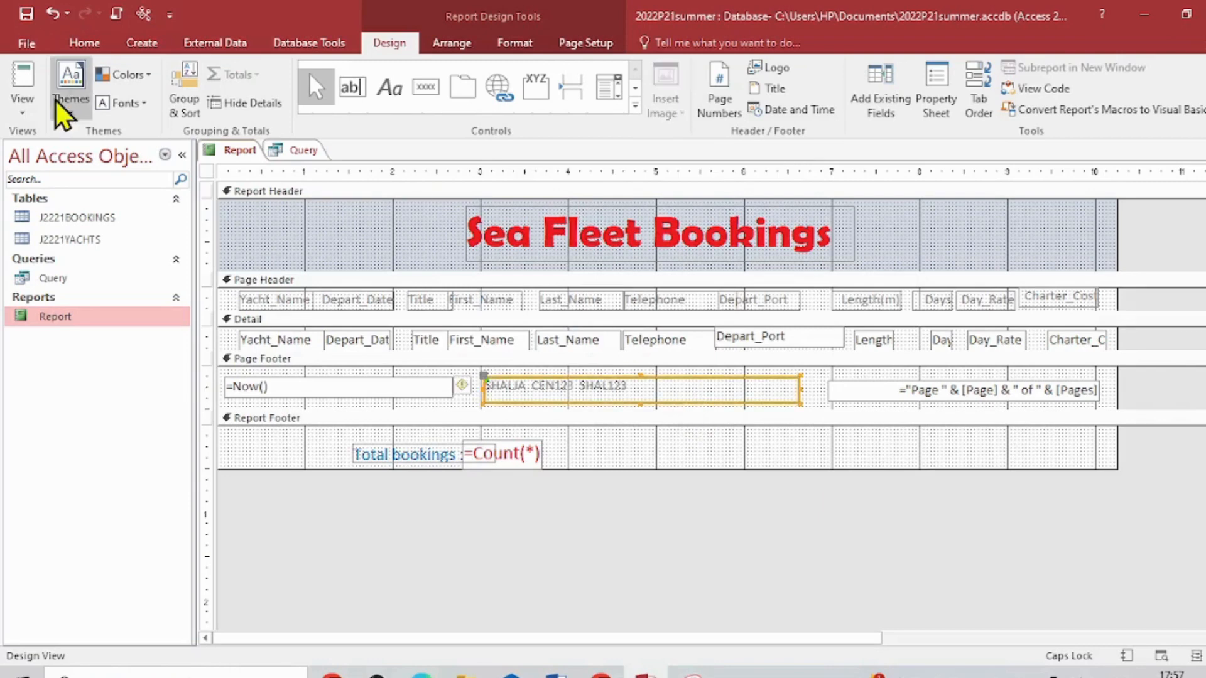
click(85, 41)
click(878, 74)
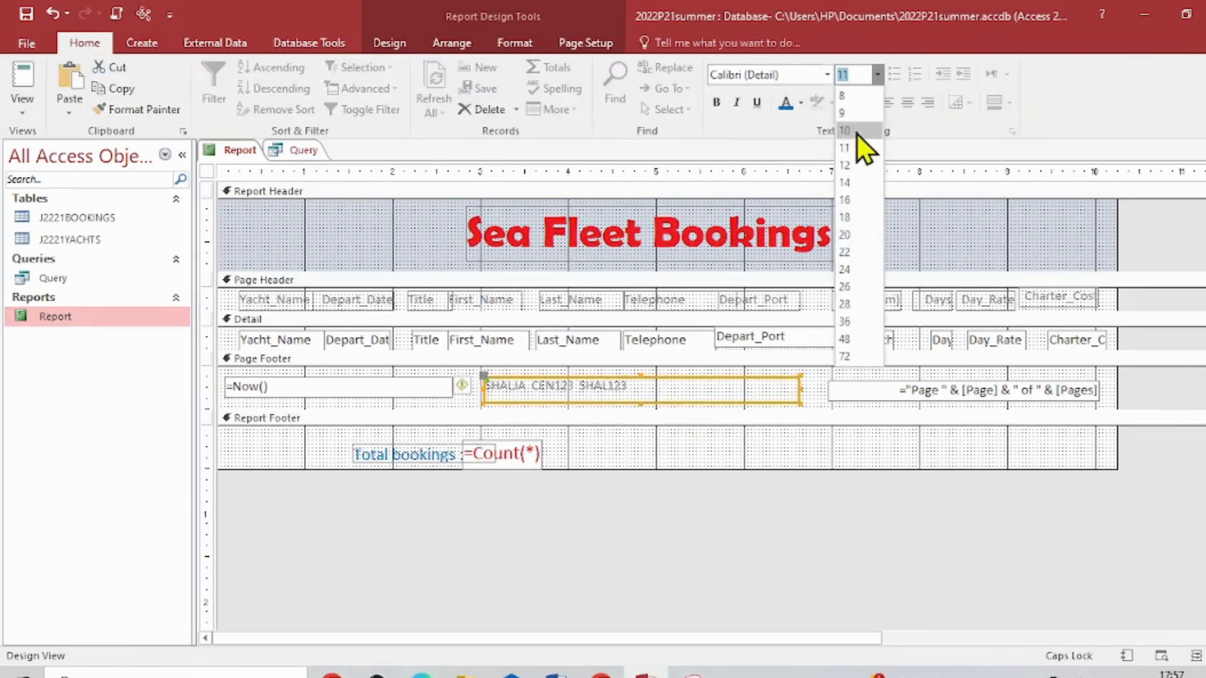
click(853, 189)
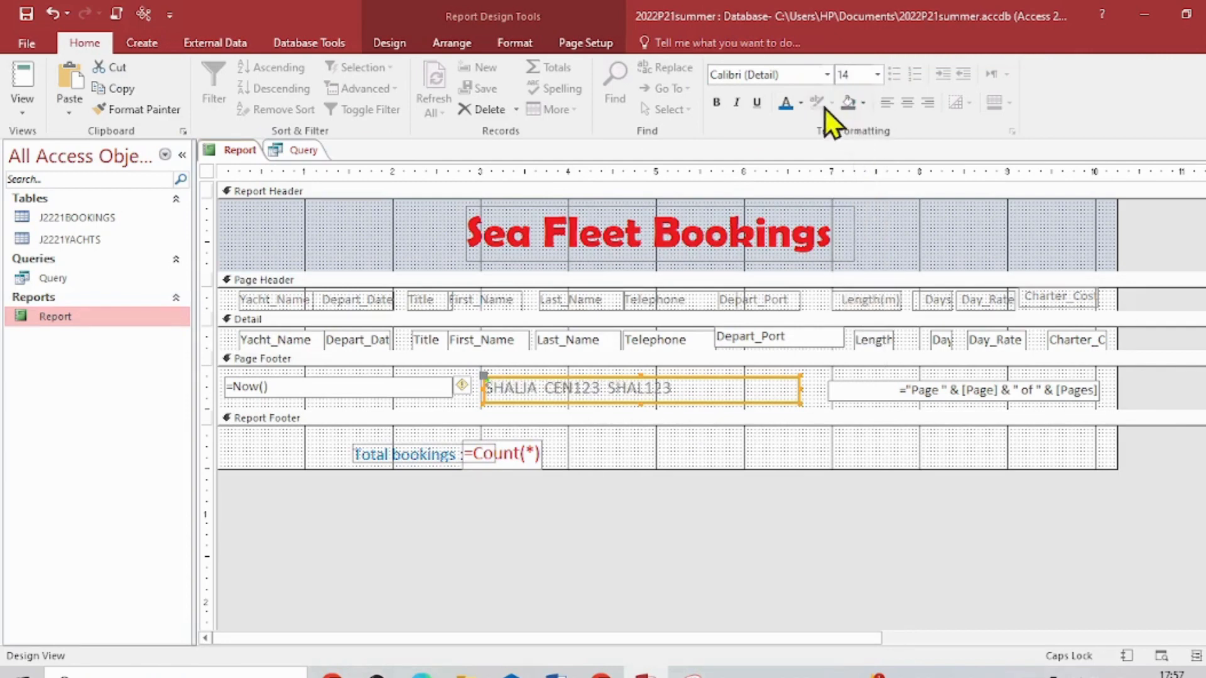
click(790, 105)
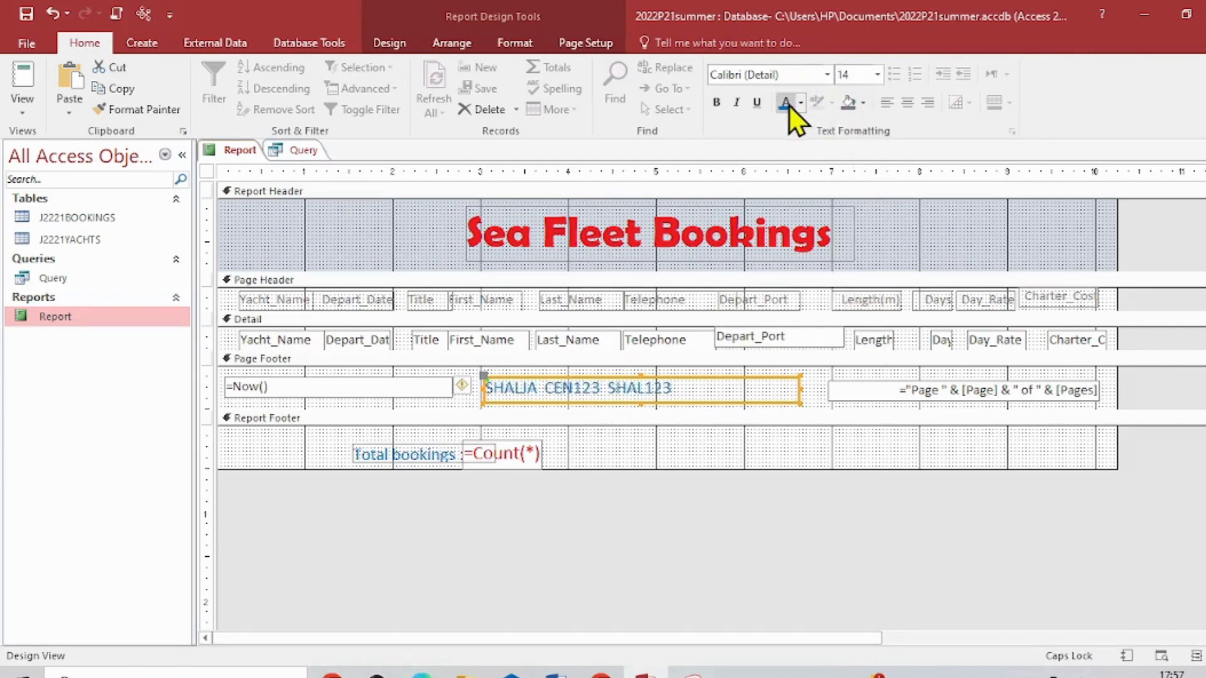
click(827, 74)
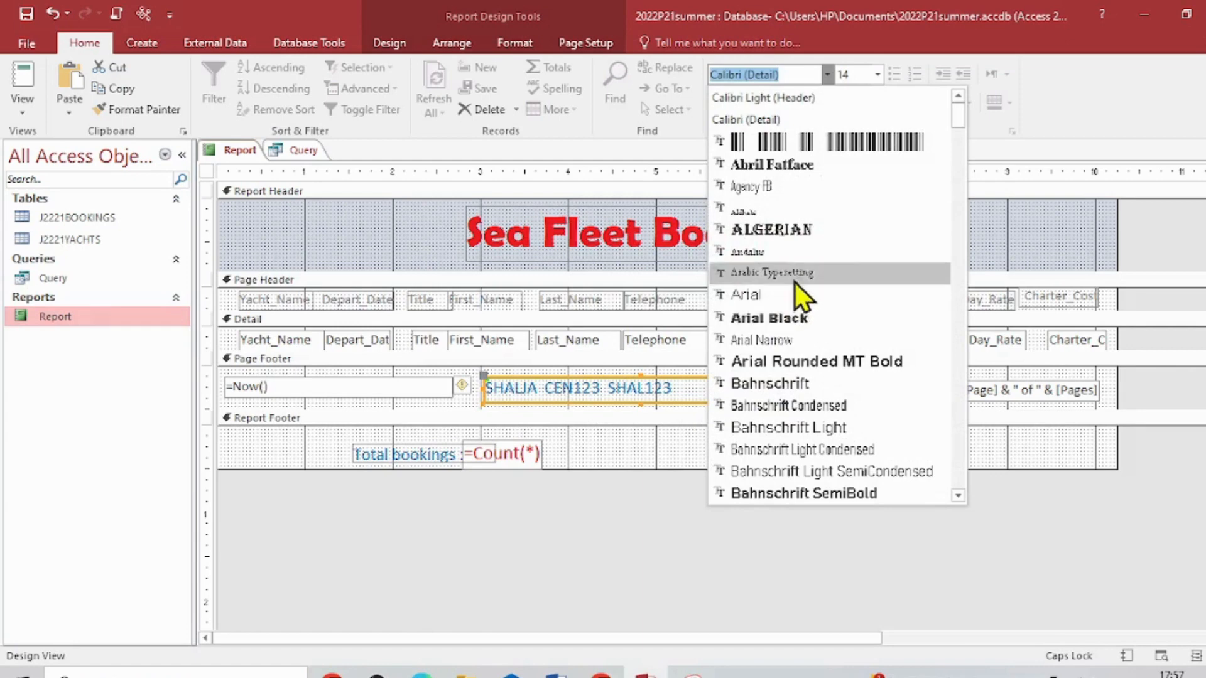
scroll(857, 377, down, 5)
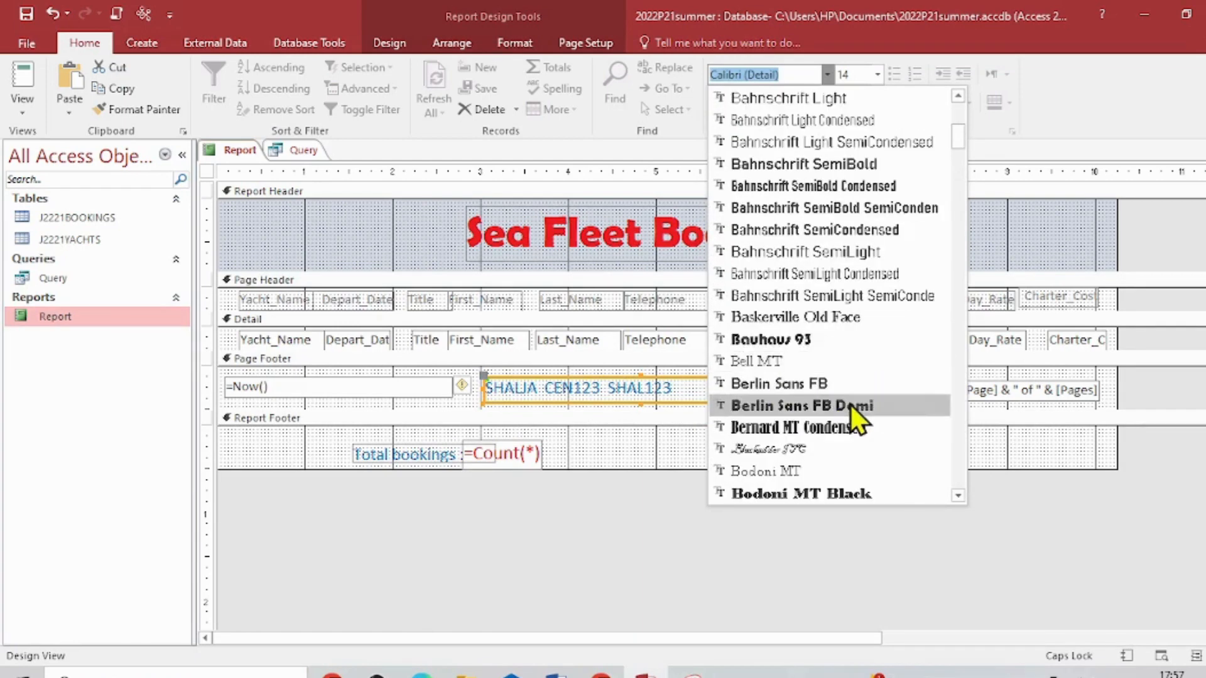
scroll(820, 327, down, 3)
scroll(813, 294, up, 3)
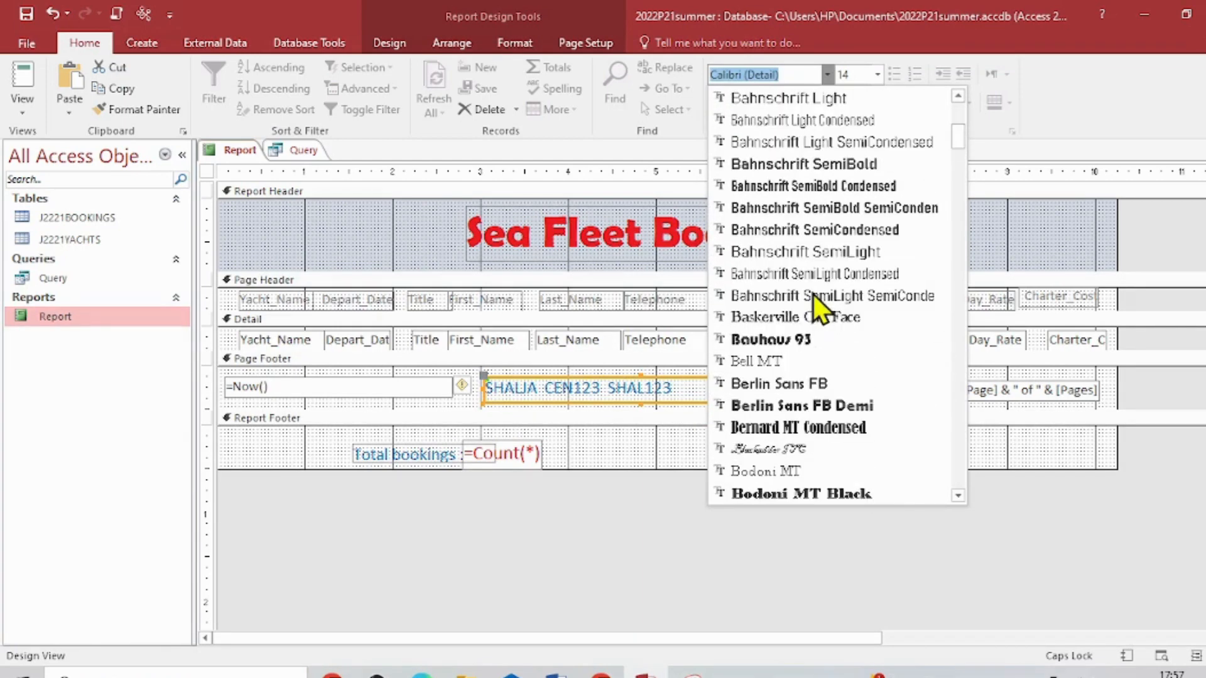
click(800, 318)
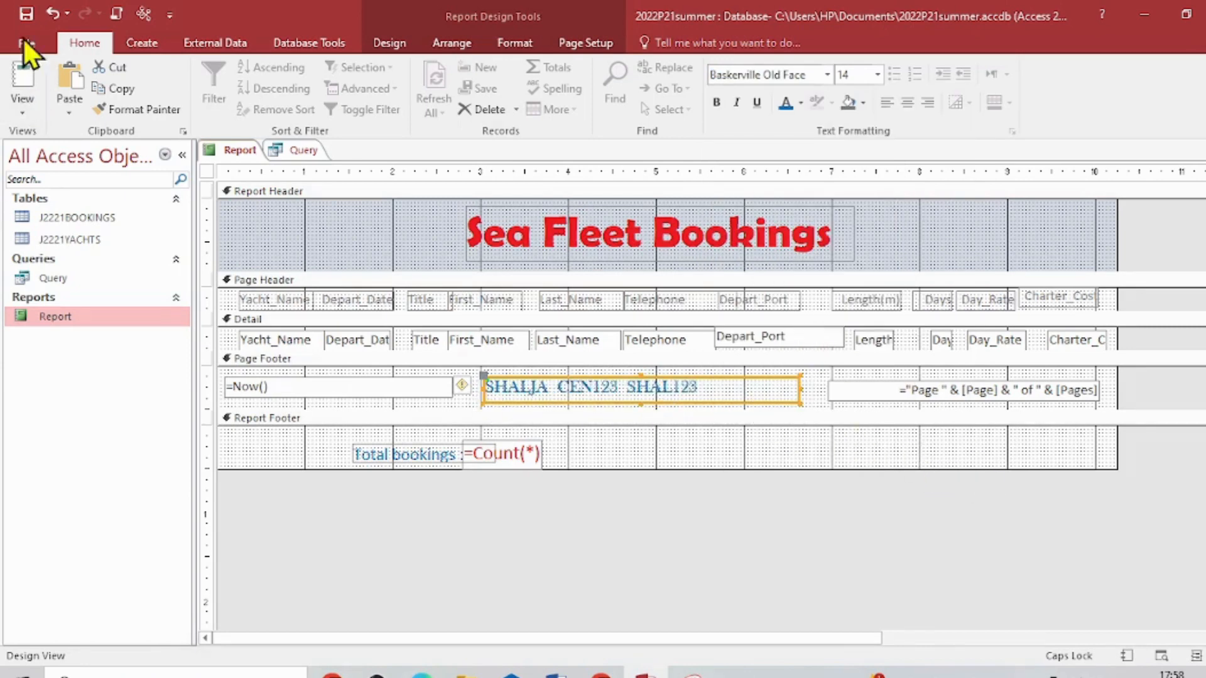
- Switch the report to Layout View and move the candidate details label further right in the page footer, closer to the page number
click(29, 115)
click(88, 219)
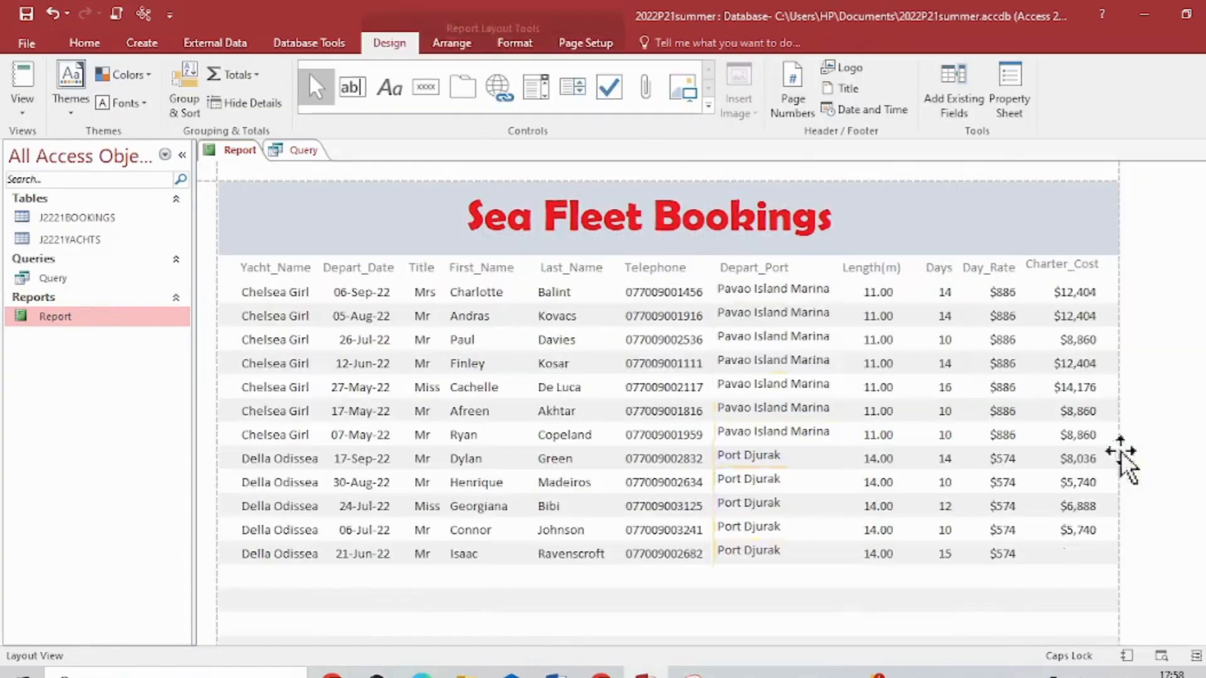
scroll(665, 403, down, 10)
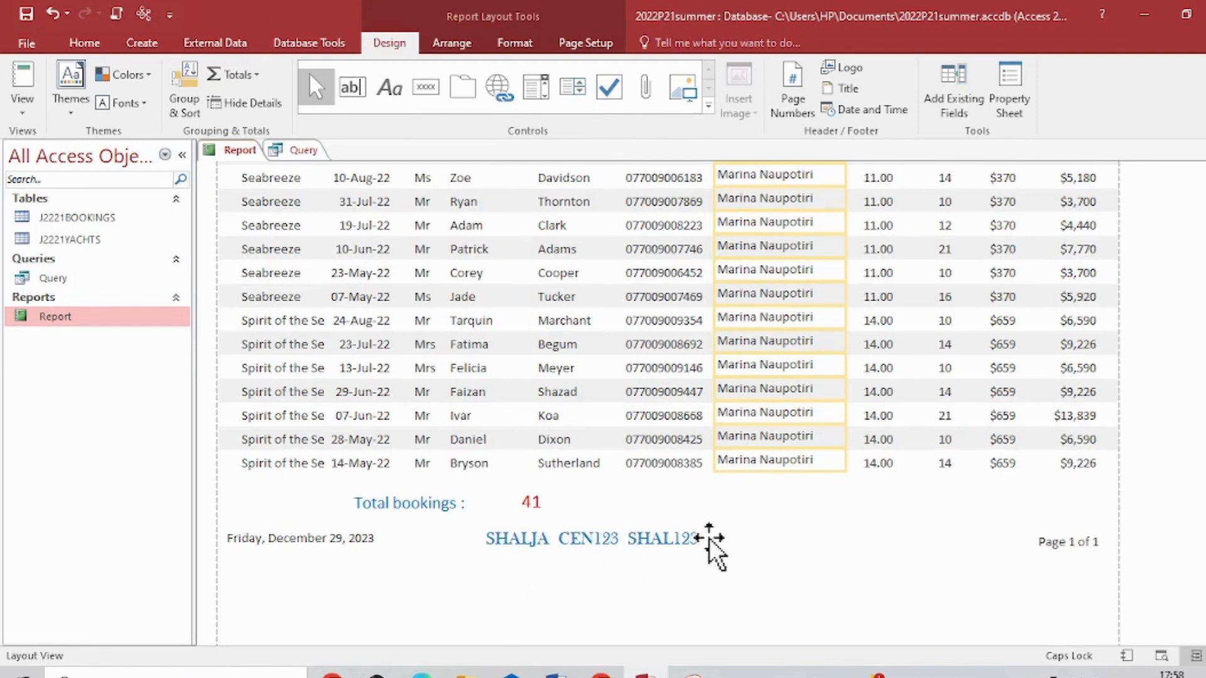
click(653, 544)
drag(481, 538, 567, 538)
click(854, 583)
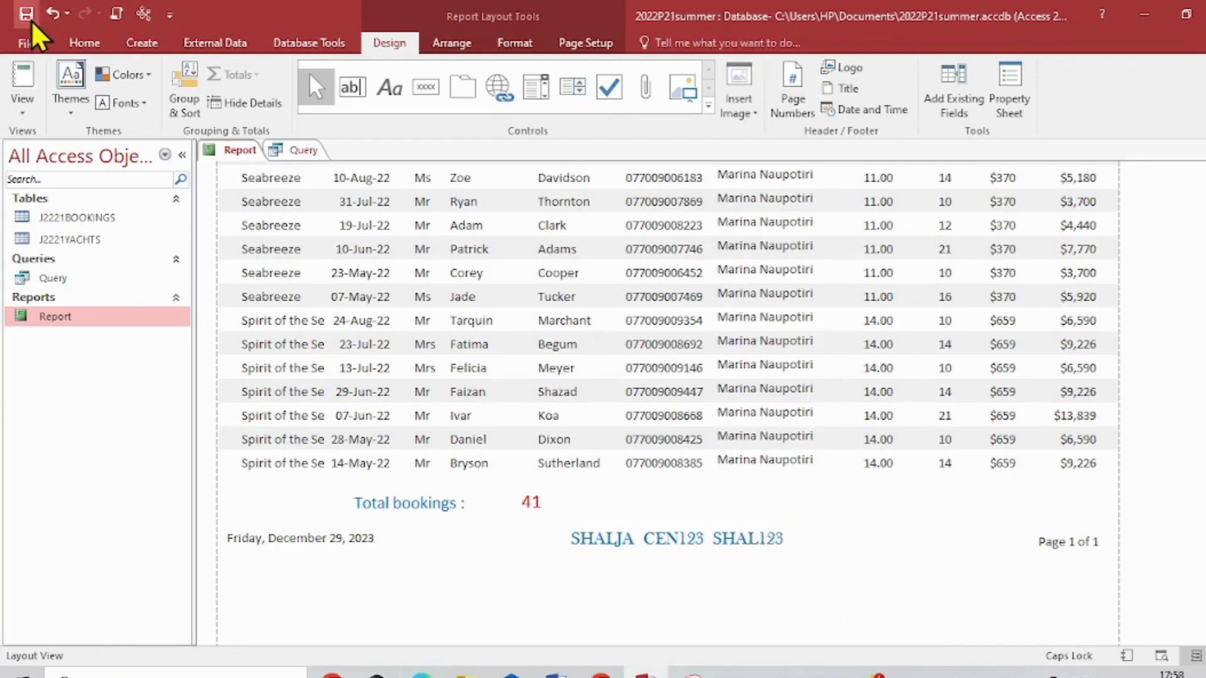
- Highlight "Save and print your report." and the PRINTOUT 2 heading in yellow in the exam paper PDF, and return to the Access report
scroll(1131, 377, up, 2)
scroll(1131, 377, up, 4)
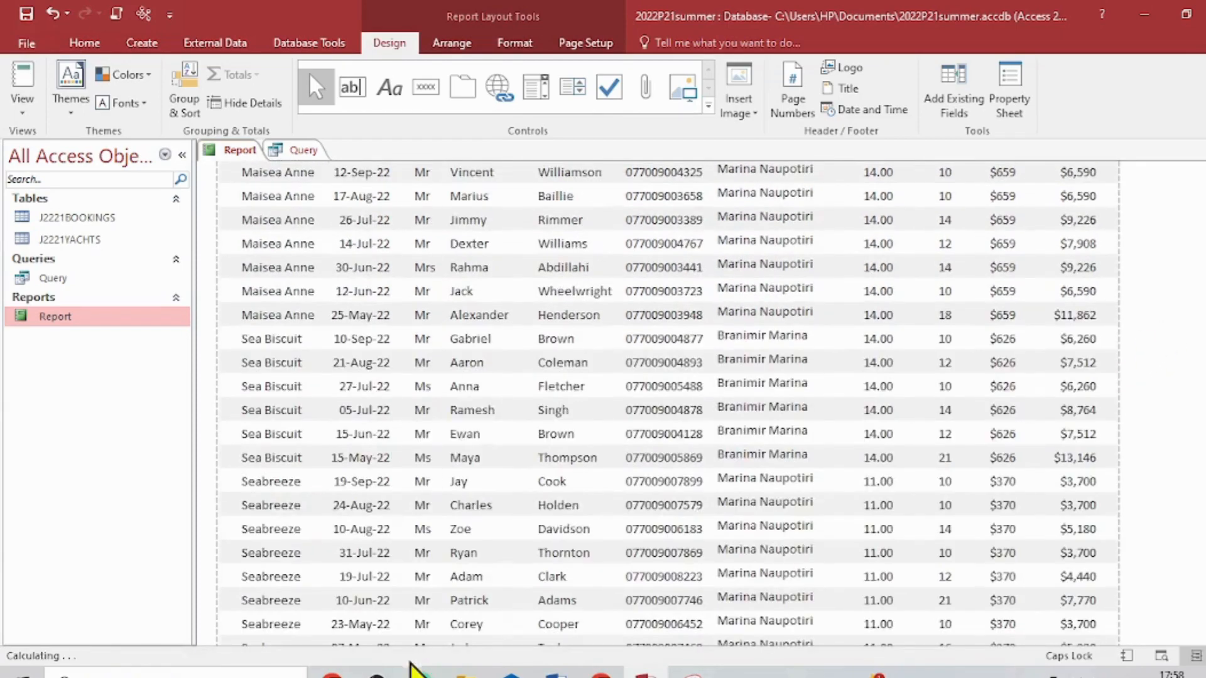
key(alt+Tab)
scroll(498, 511, down, 3)
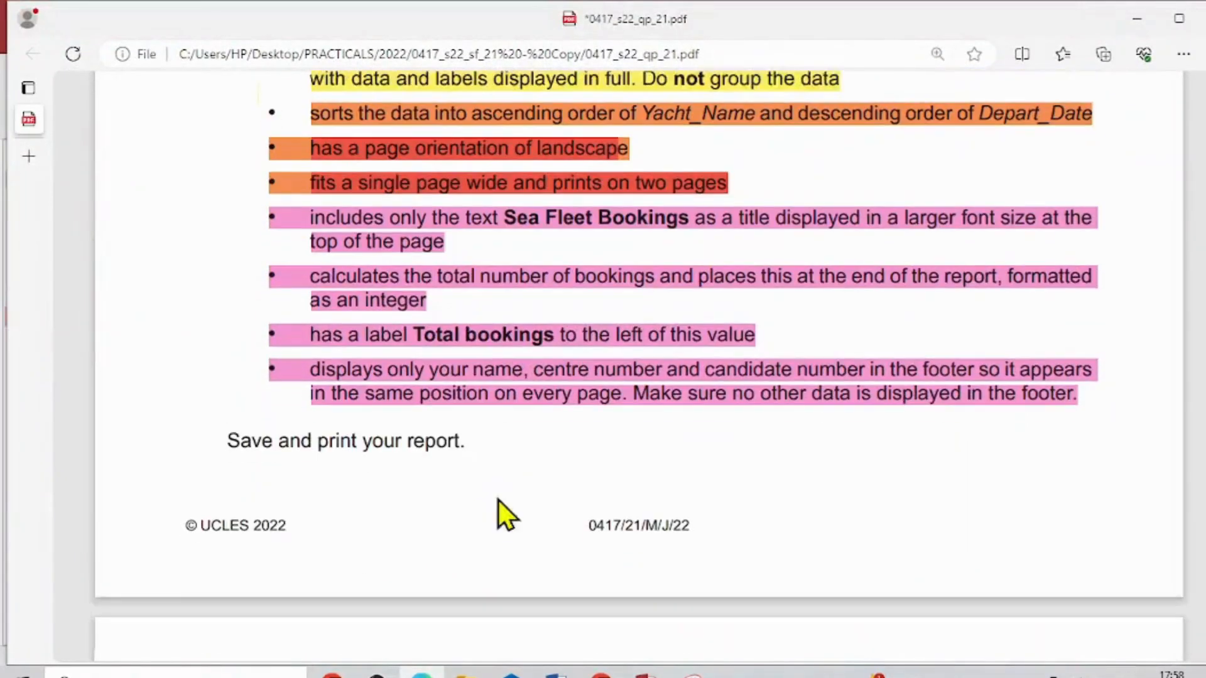
drag(220, 413, 462, 420)
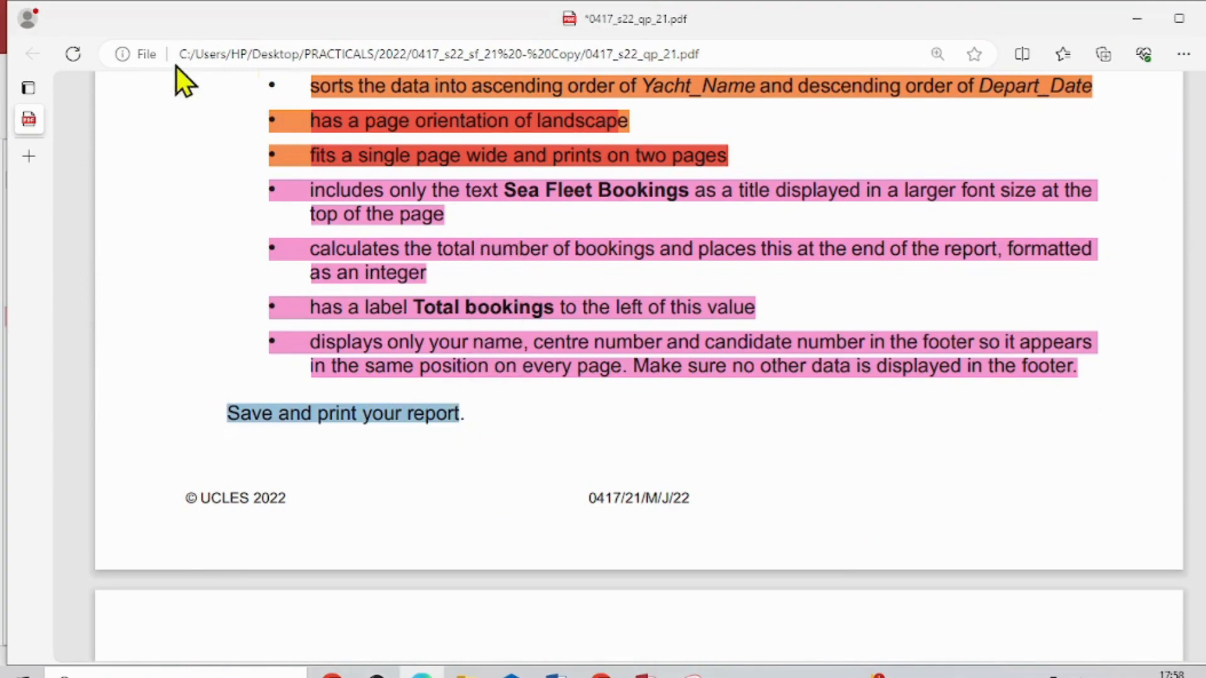
click(112, 93)
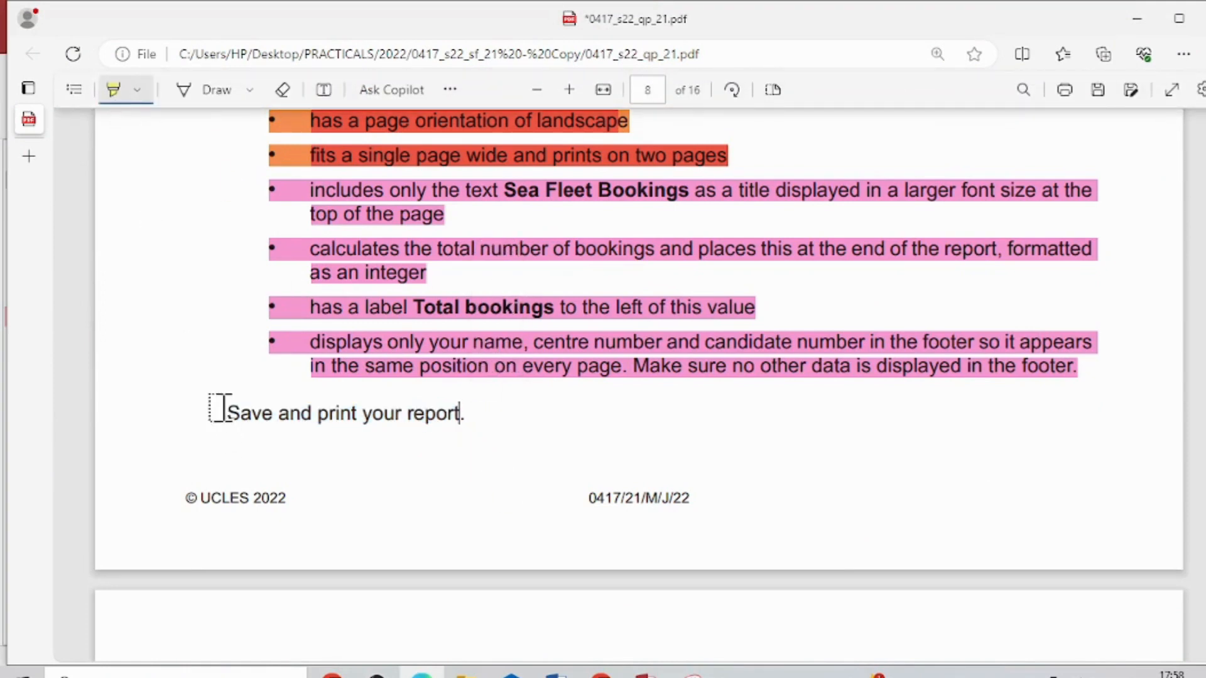
drag(215, 412, 458, 413)
scroll(458, 412, down, 5)
drag(238, 432, 346, 433)
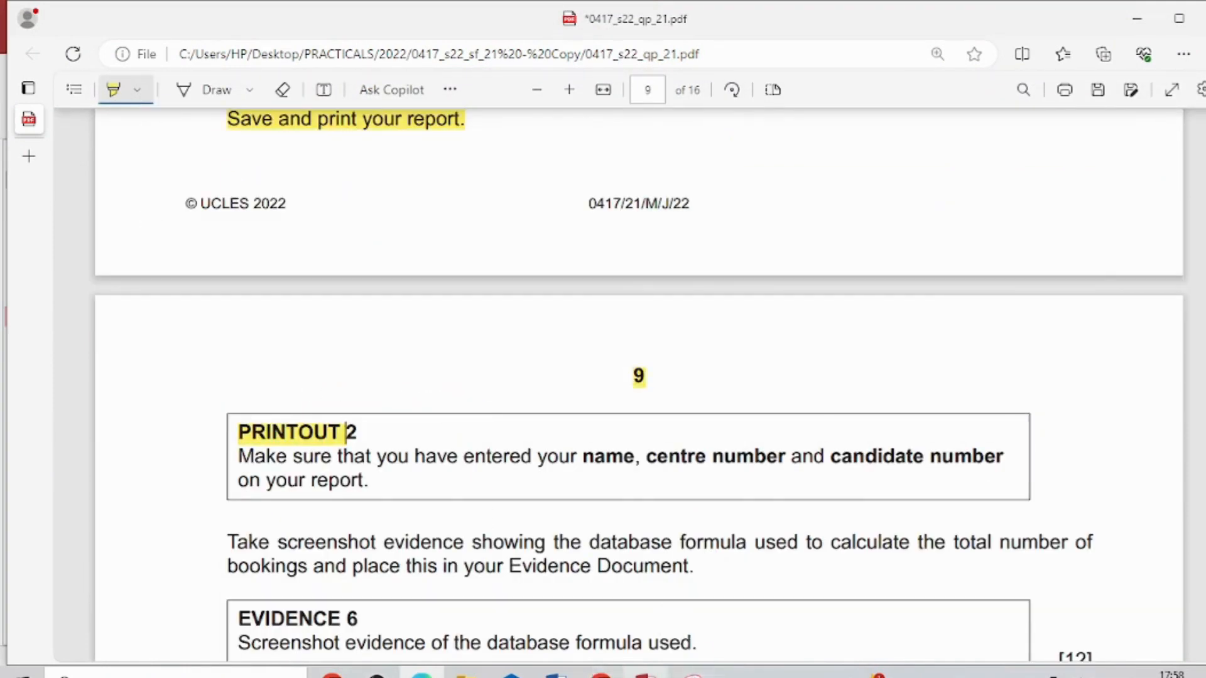
click(646, 675)
scroll(605, 402, up, 2)
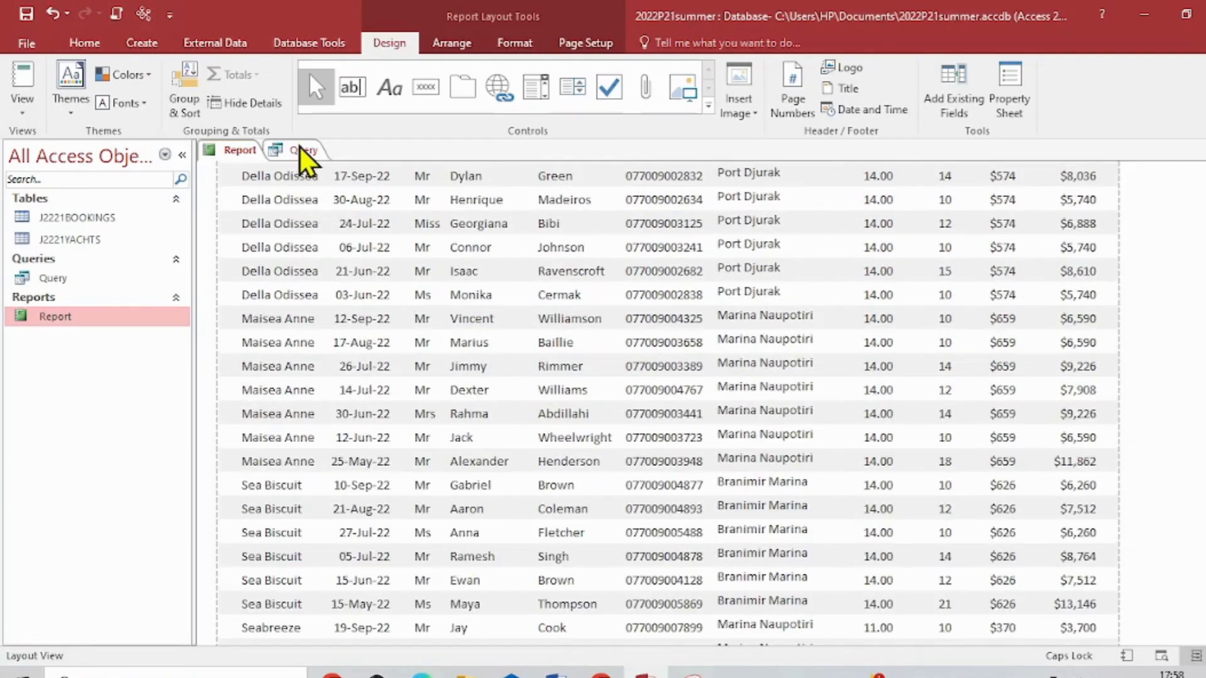
- Open the report in Print Preview and examine the title, columns, records and page footer of its first page
scroll(751, 502, up, 3)
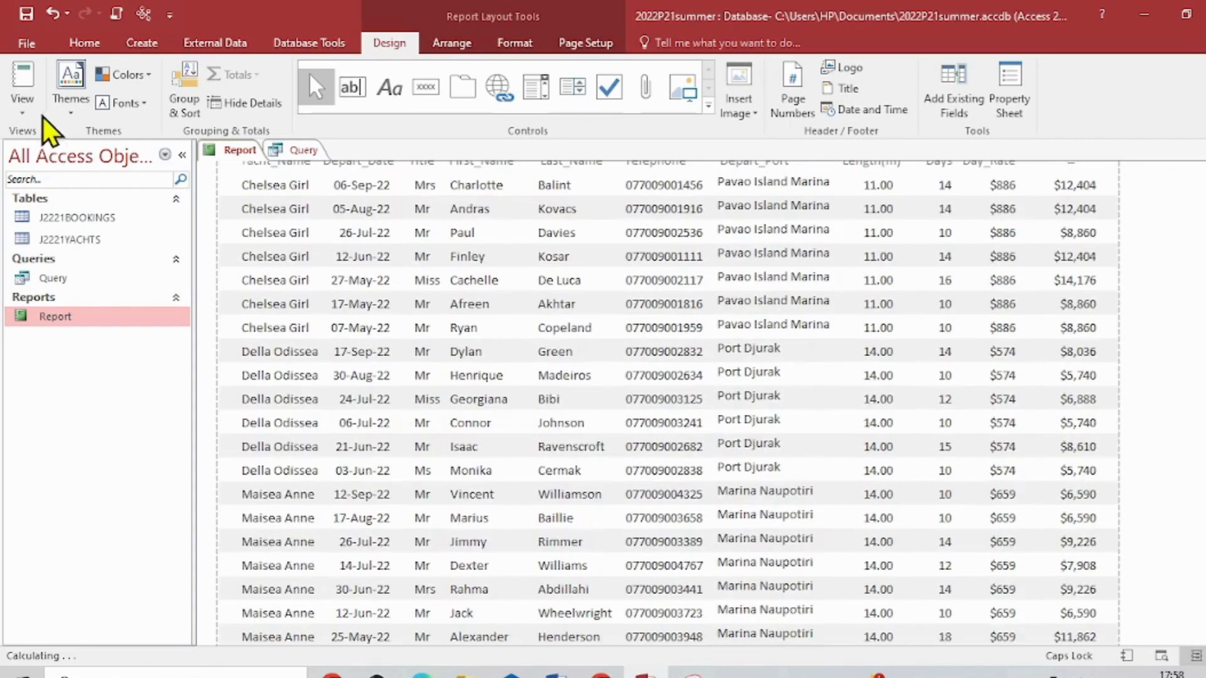
click(25, 115)
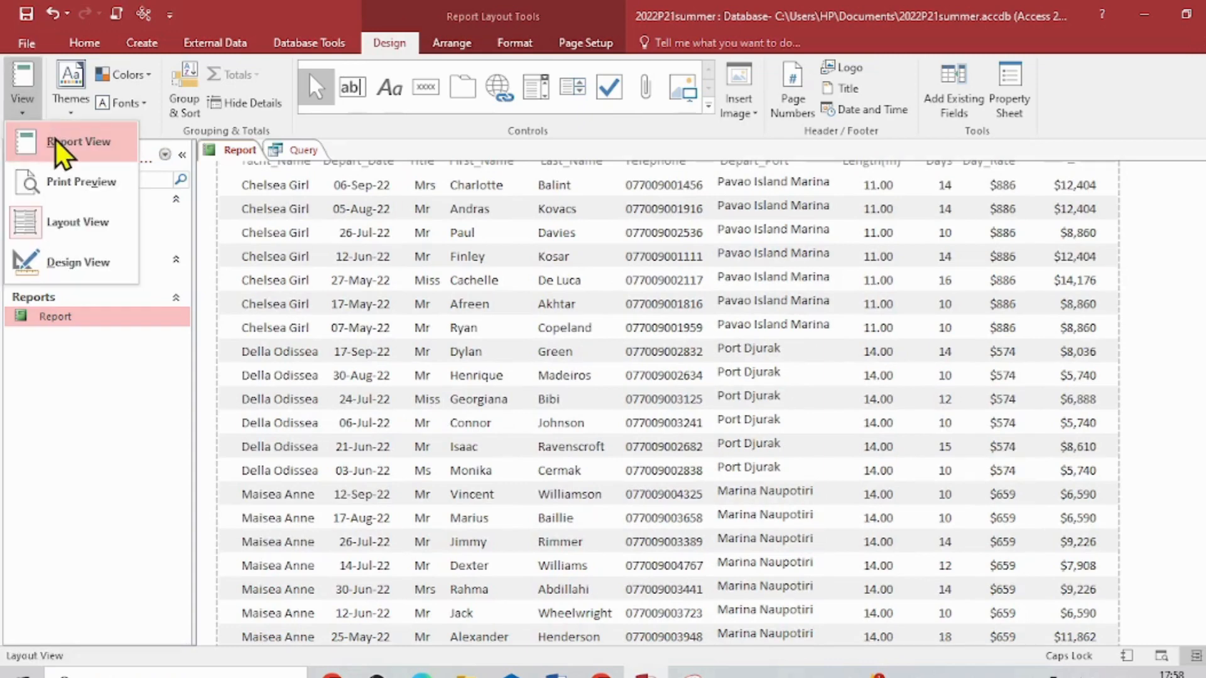
click(62, 180)
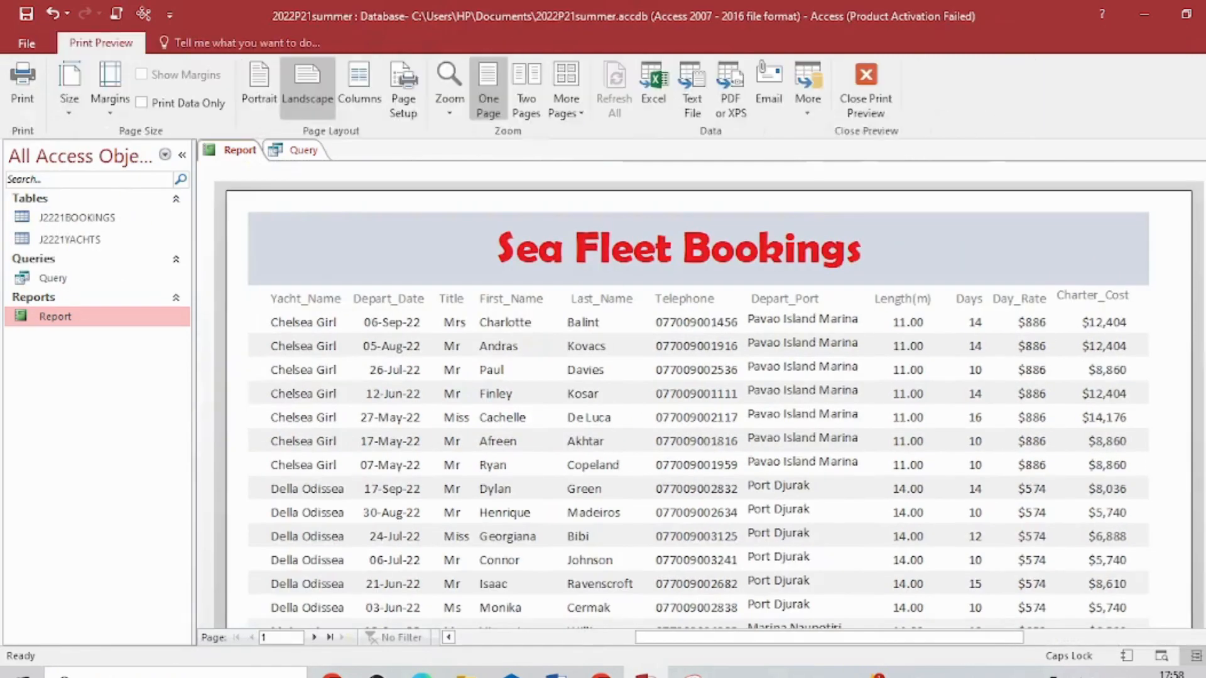
scroll(709, 402, down, 10)
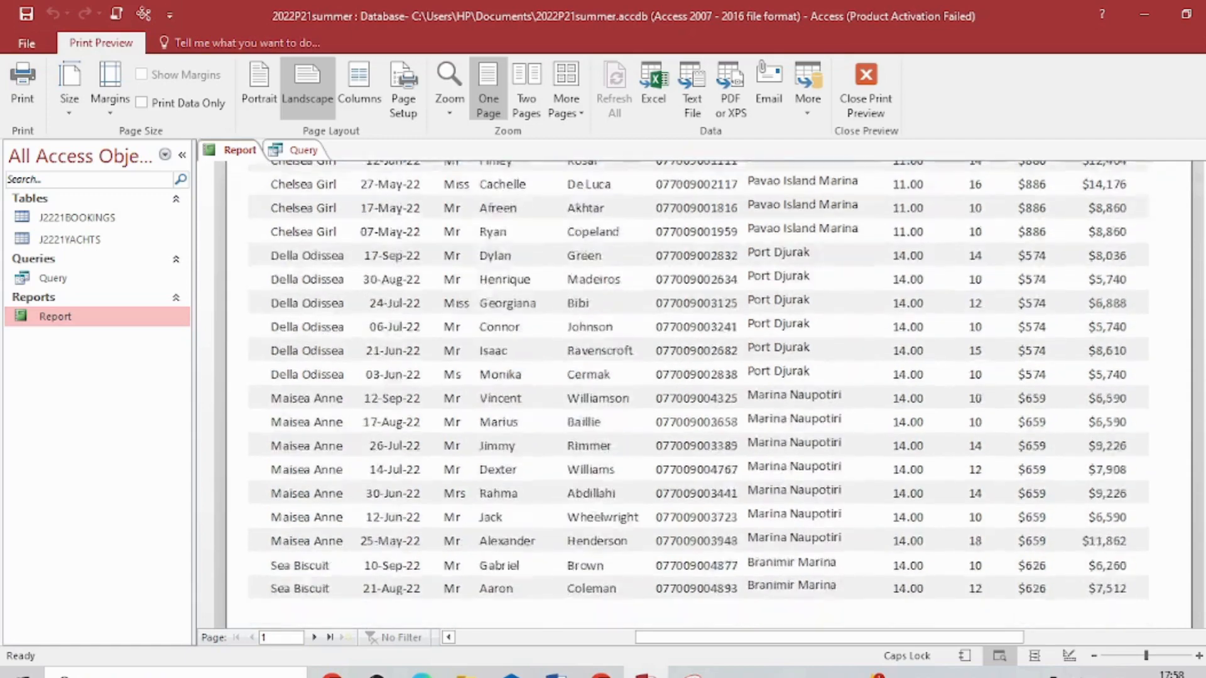
scroll(708, 306, down, 1)
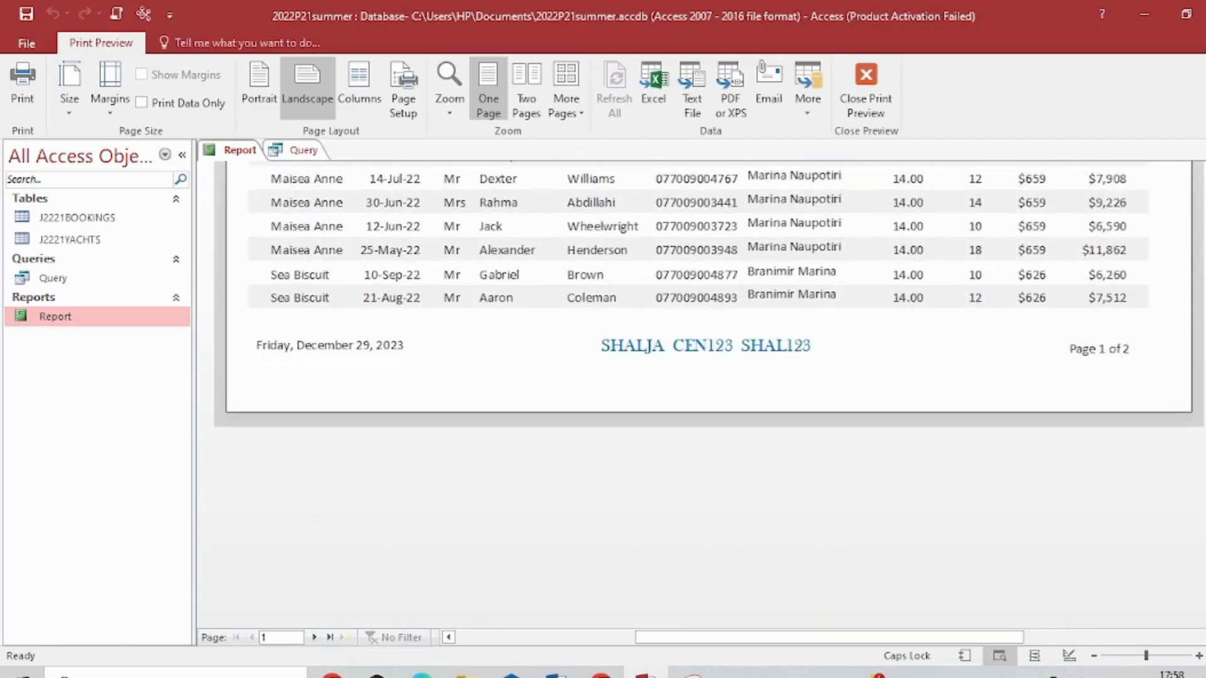
scroll(709, 306, up, 2)
scroll(709, 306, down, 4)
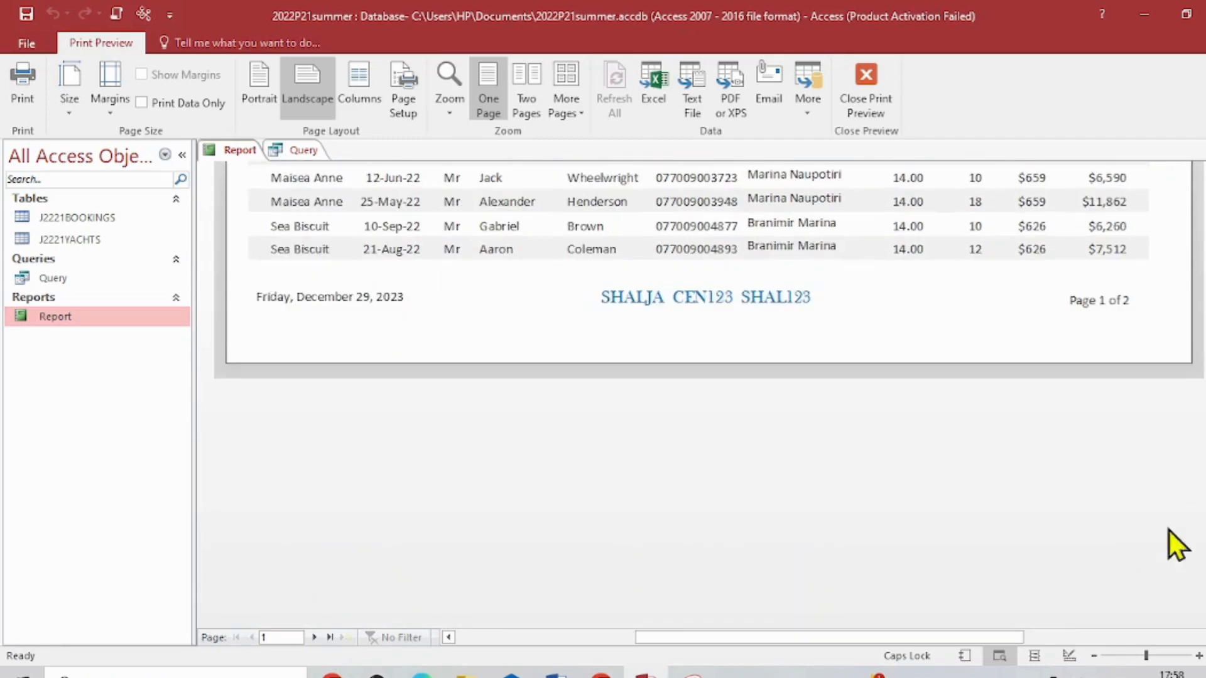
scroll(990, 457, up, 6)
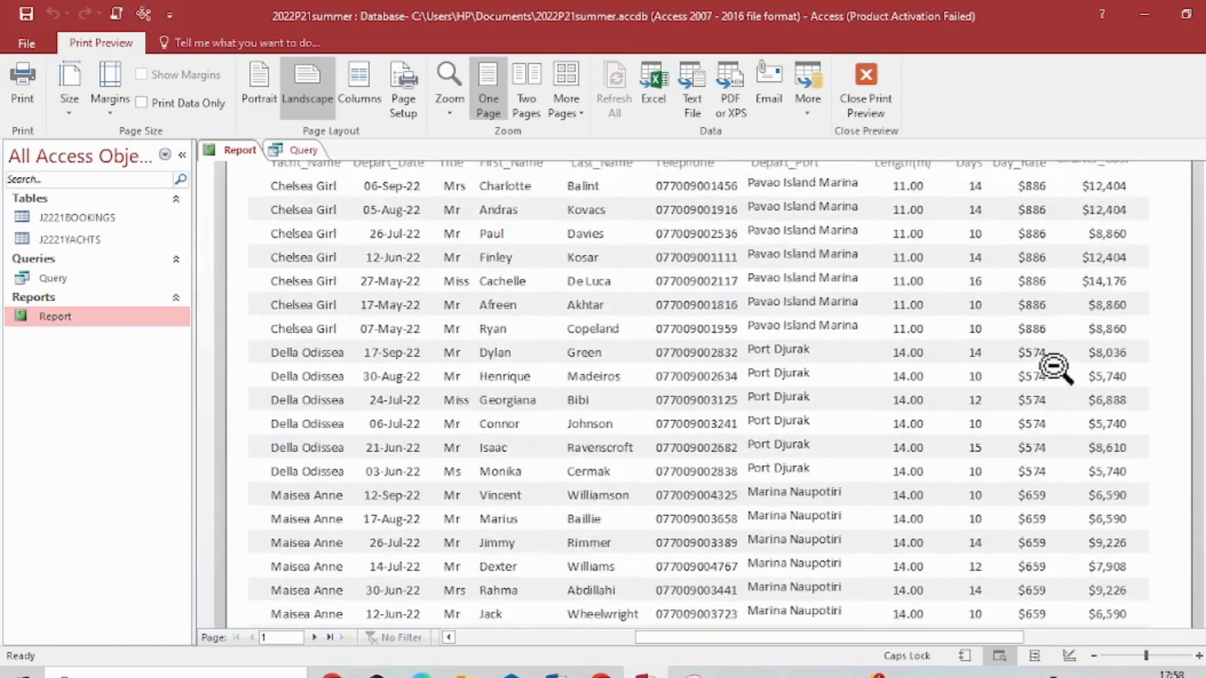
scroll(1054, 366, up, 5)
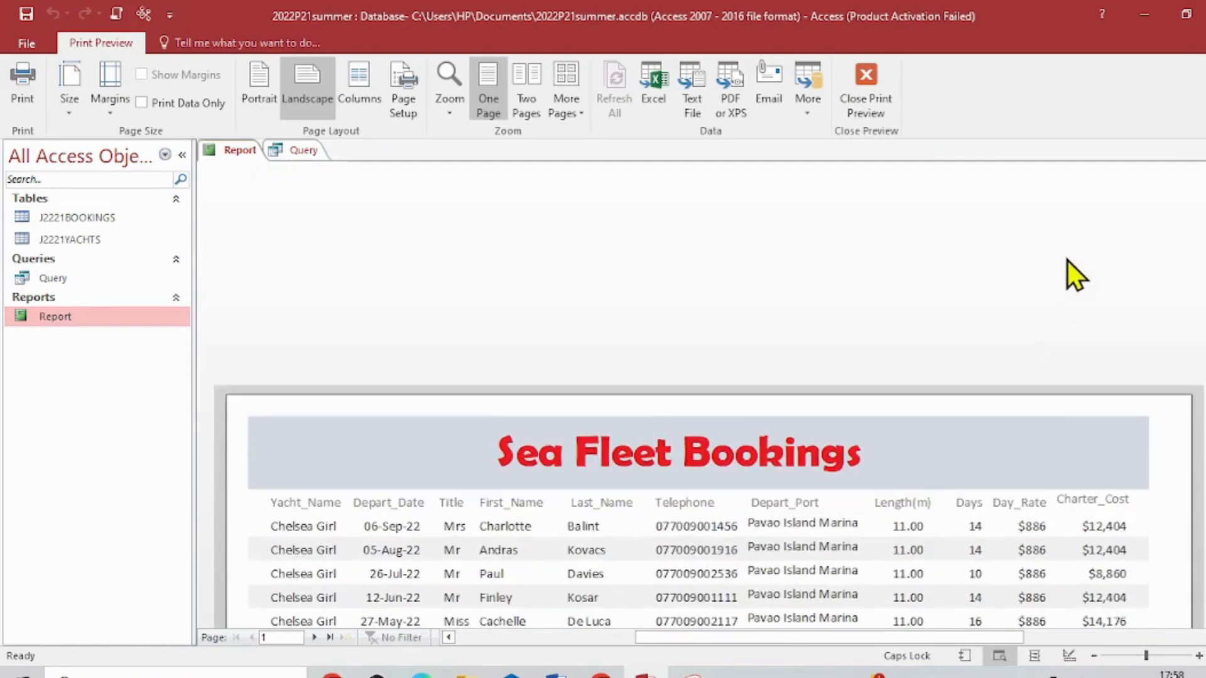
scroll(1068, 251, down, 7)
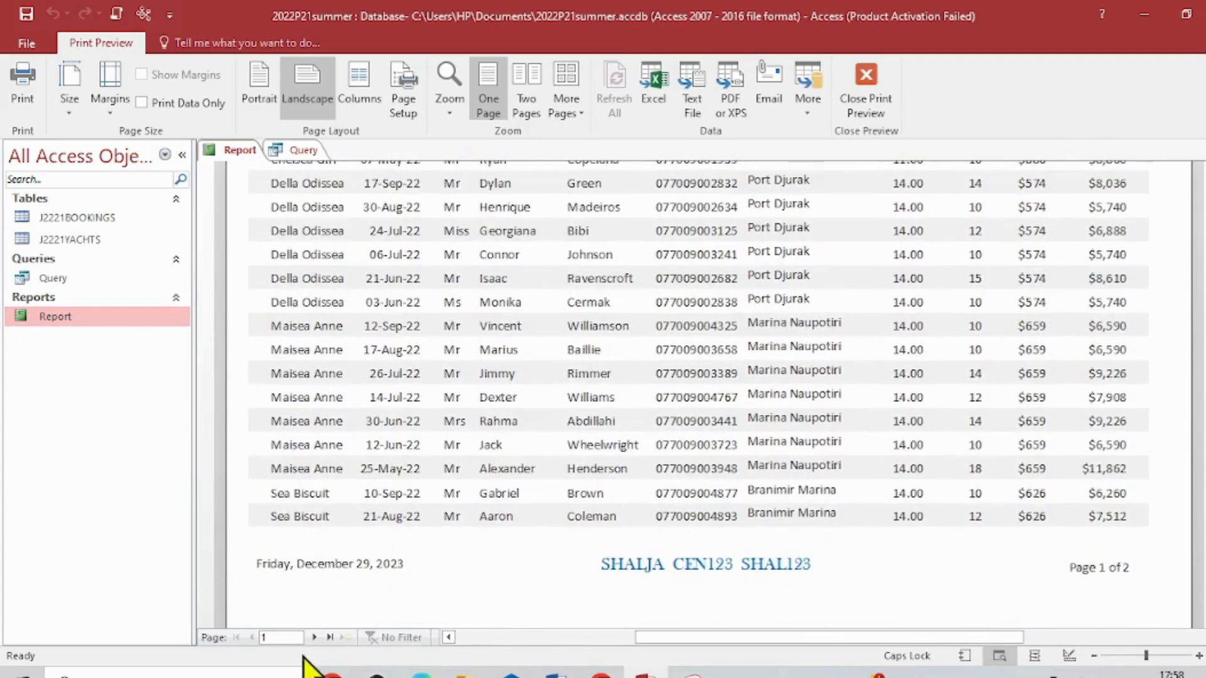
- Check the total bookings line and footer on the report's second page, and return to the first page to review it
click(314, 638)
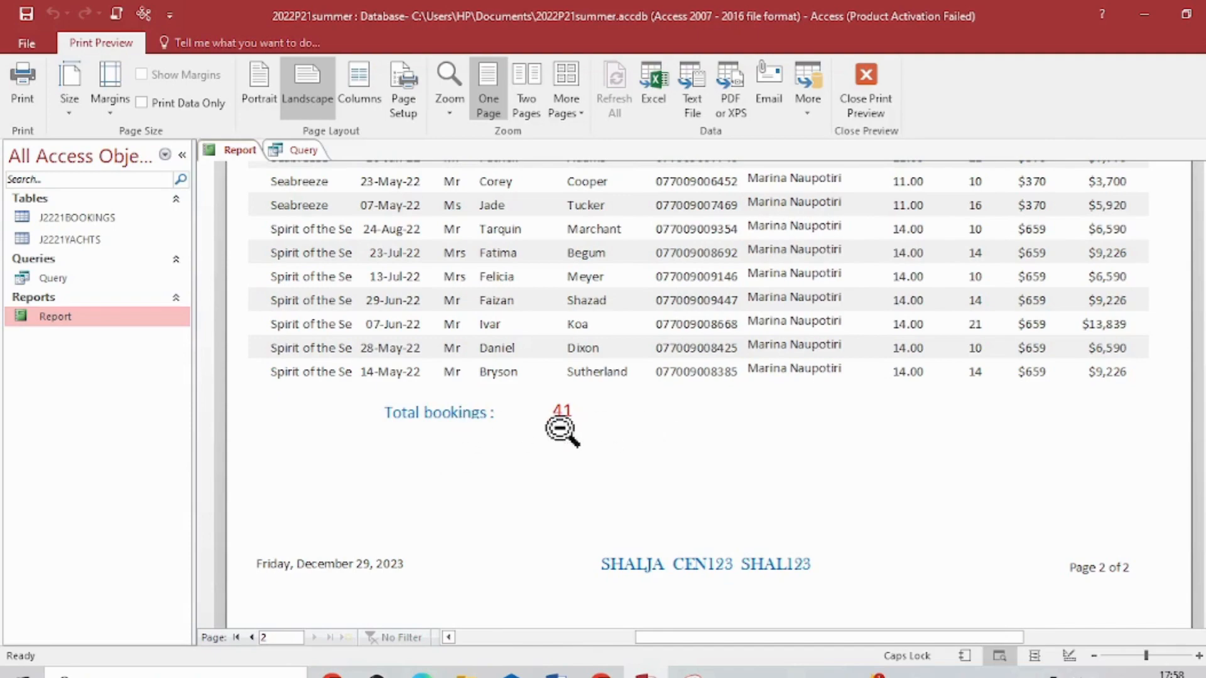
click(237, 638)
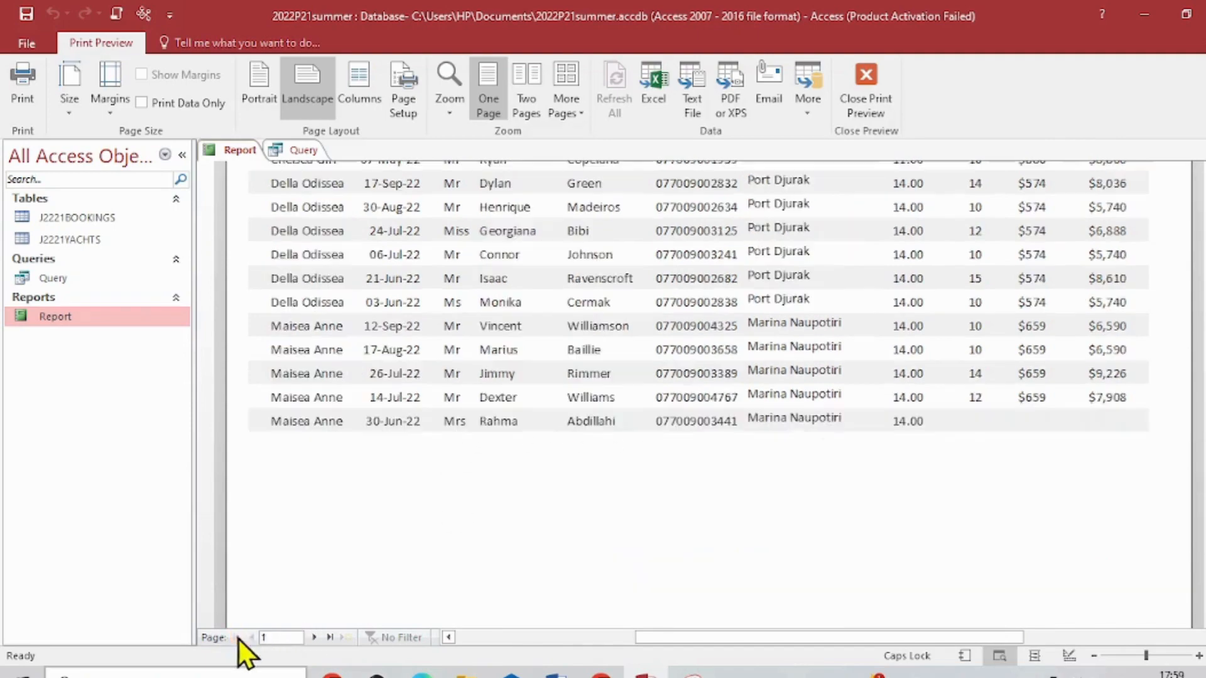
scroll(628, 515, up, 5)
scroll(663, 468, up, 3)
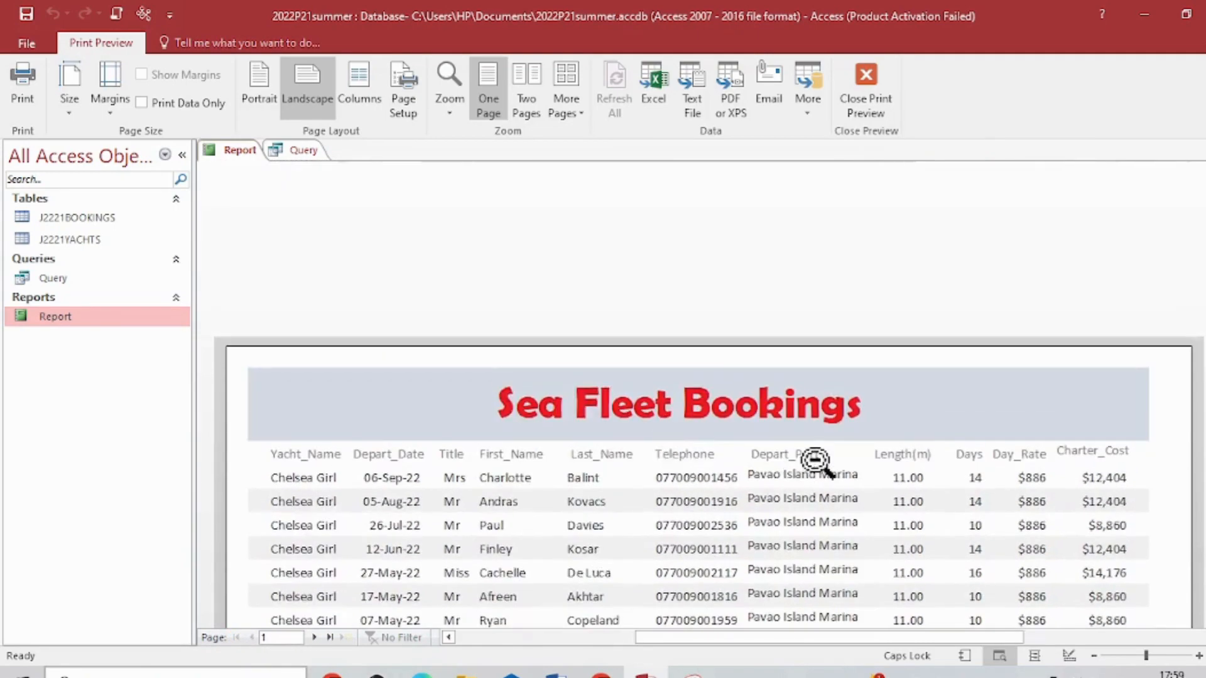
scroll(802, 463, down, 6)
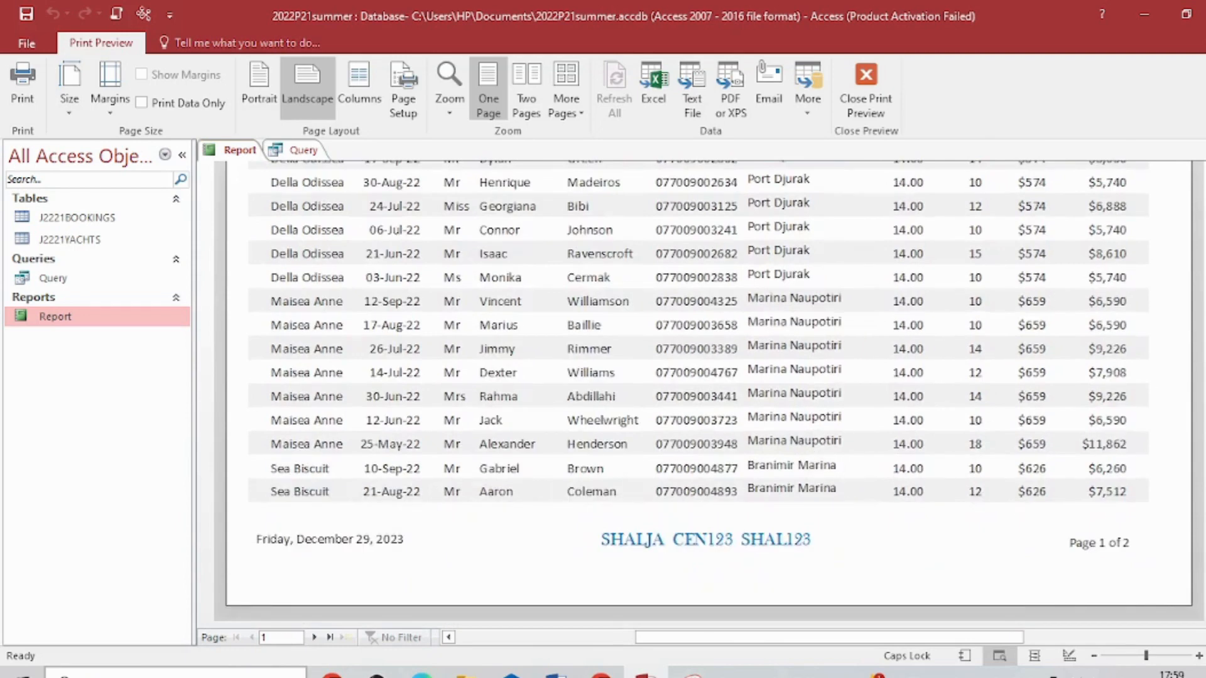
scroll(708, 377, up, 1)
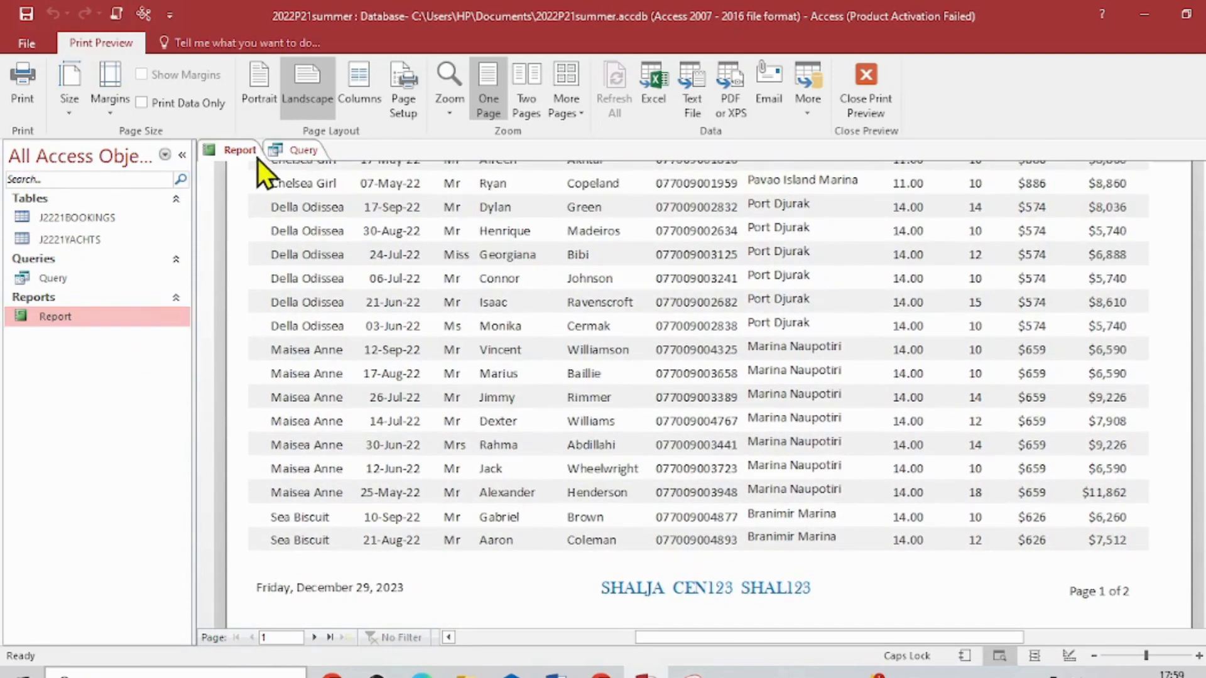
- Switch to the exam paper PDF and highlight the screenshot evidence instruction for the bookings formula and the EVIDENCE 6 heading in yellow
click(422, 669)
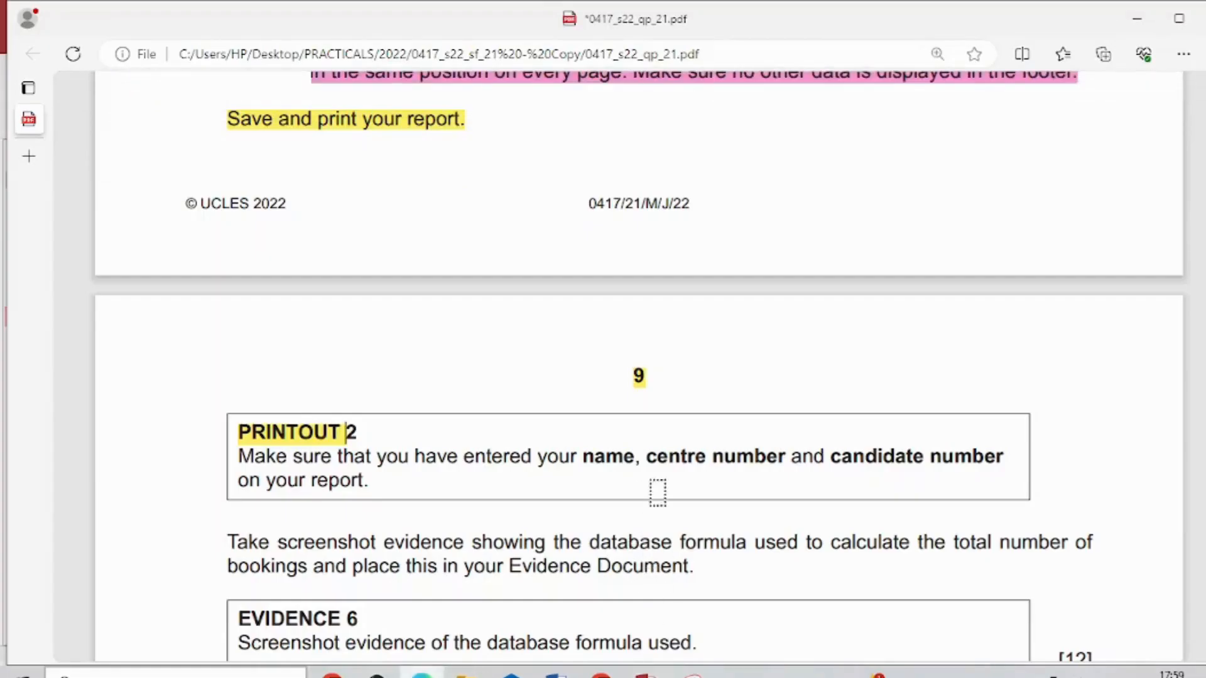
scroll(705, 463, down, 5)
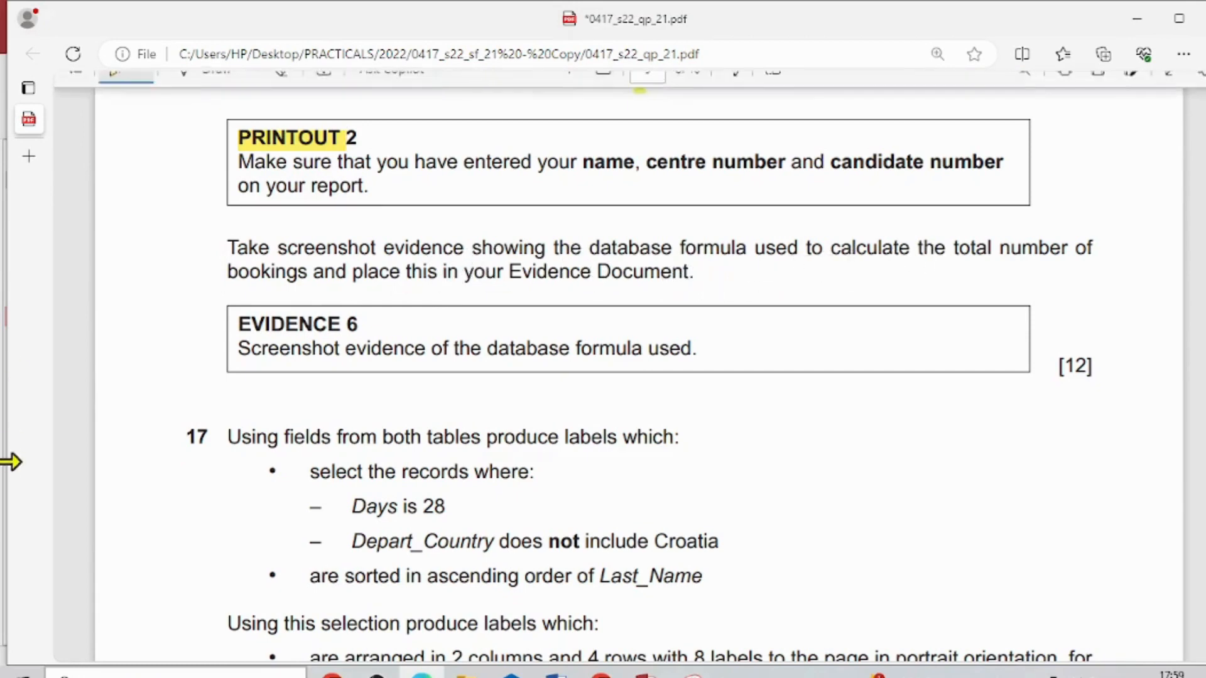
mouse_move(231, 248)
mouse_down()
mouse_move(404, 270)
mouse_move(695, 272)
mouse_up()
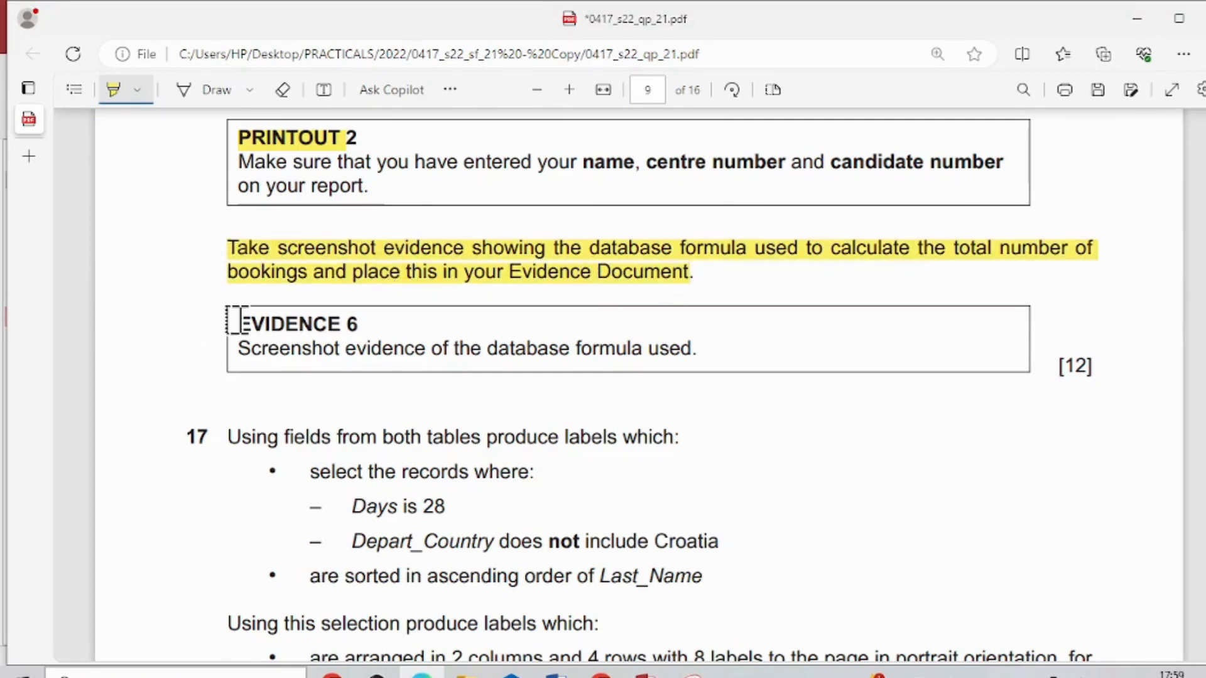
drag(239, 322, 360, 325)
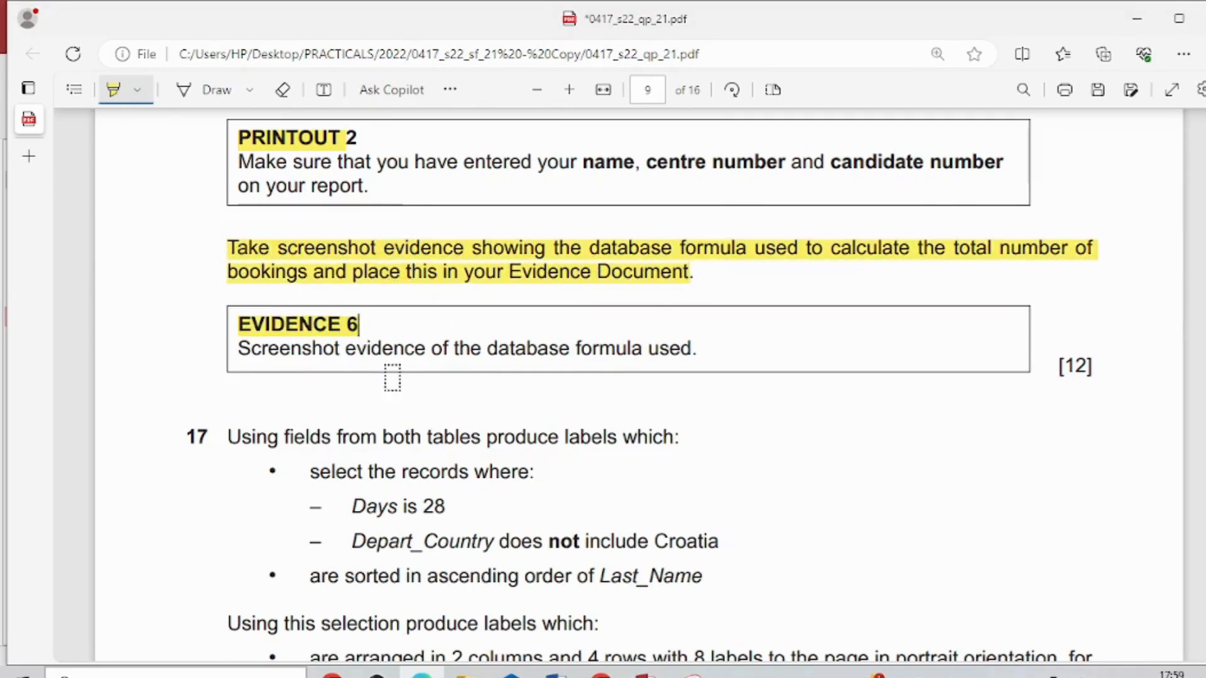
- Return to the Access report, switch it from Print Preview to Design View, and slightly increase the Report Footer section's height
click(644, 674)
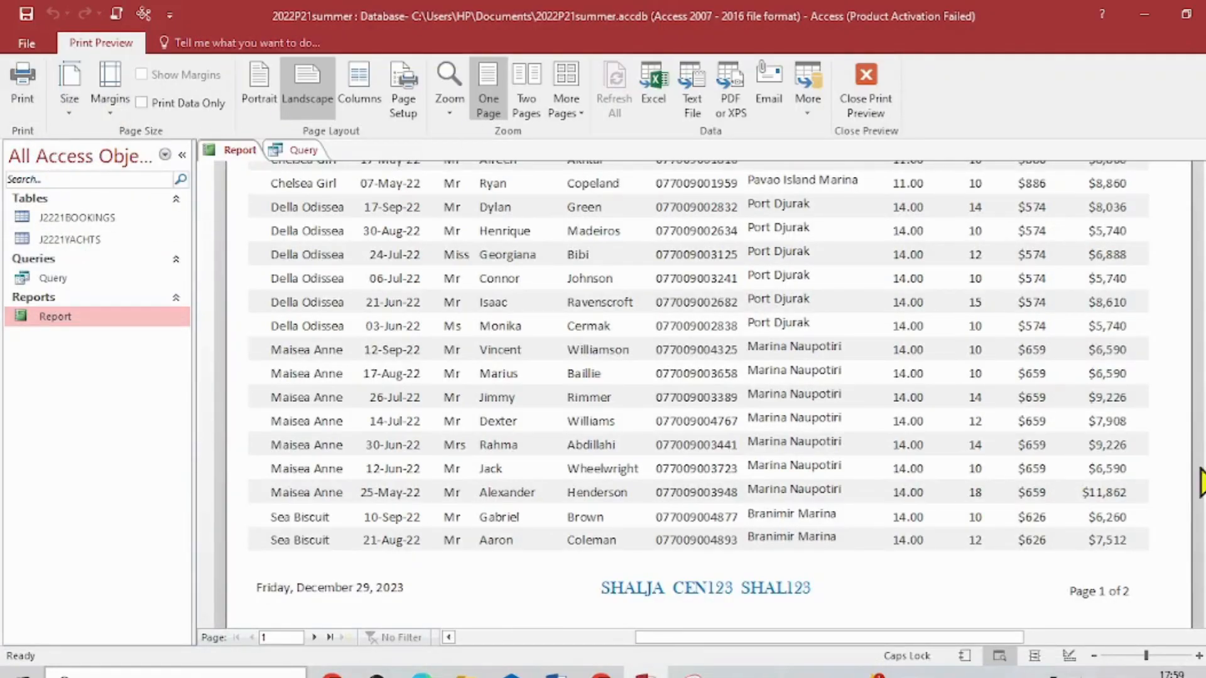
click(867, 88)
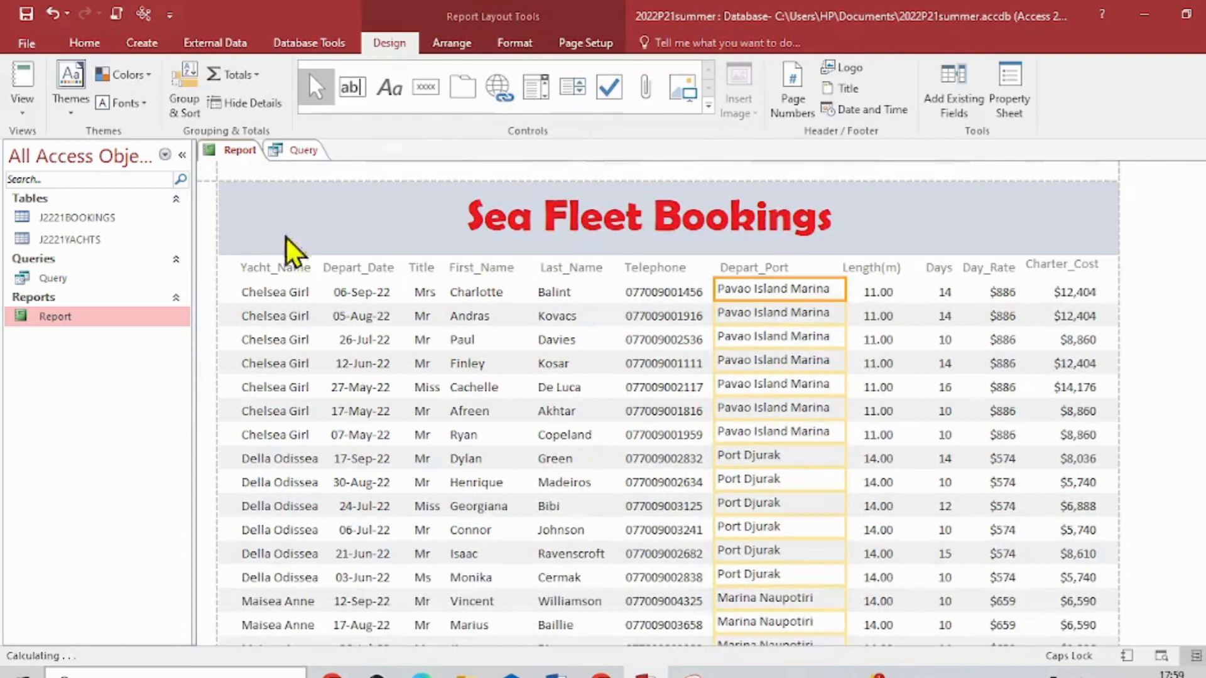
click(23, 108)
click(74, 264)
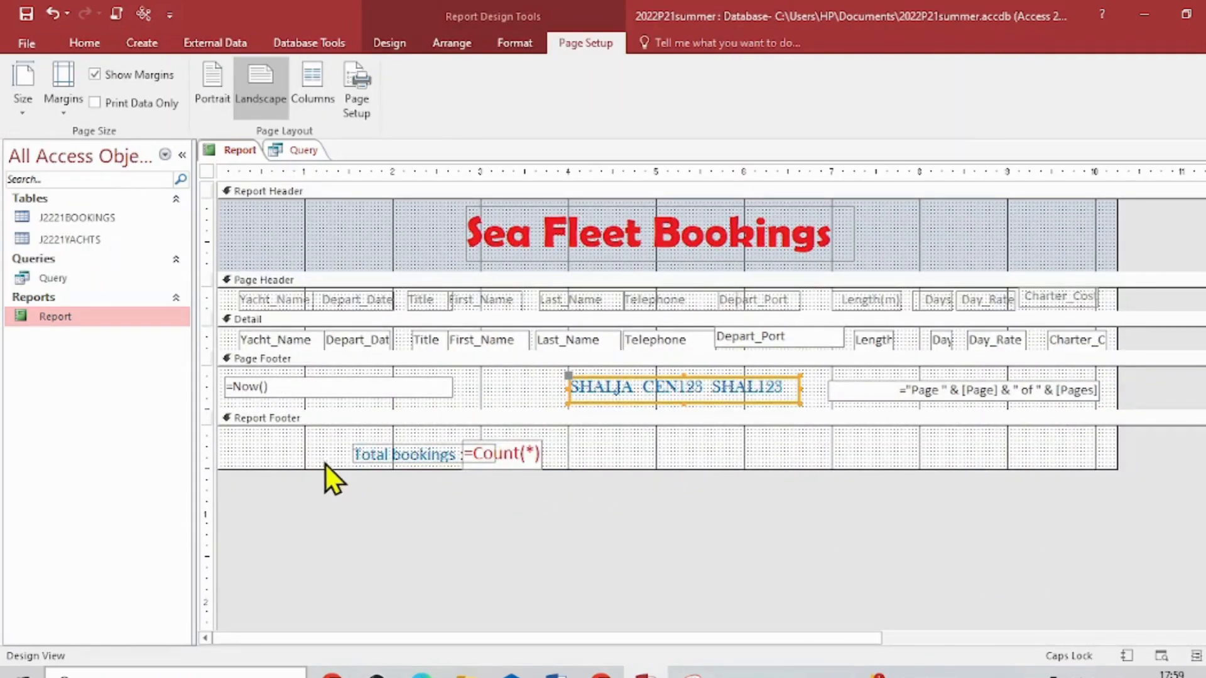
drag(318, 470, 318, 487)
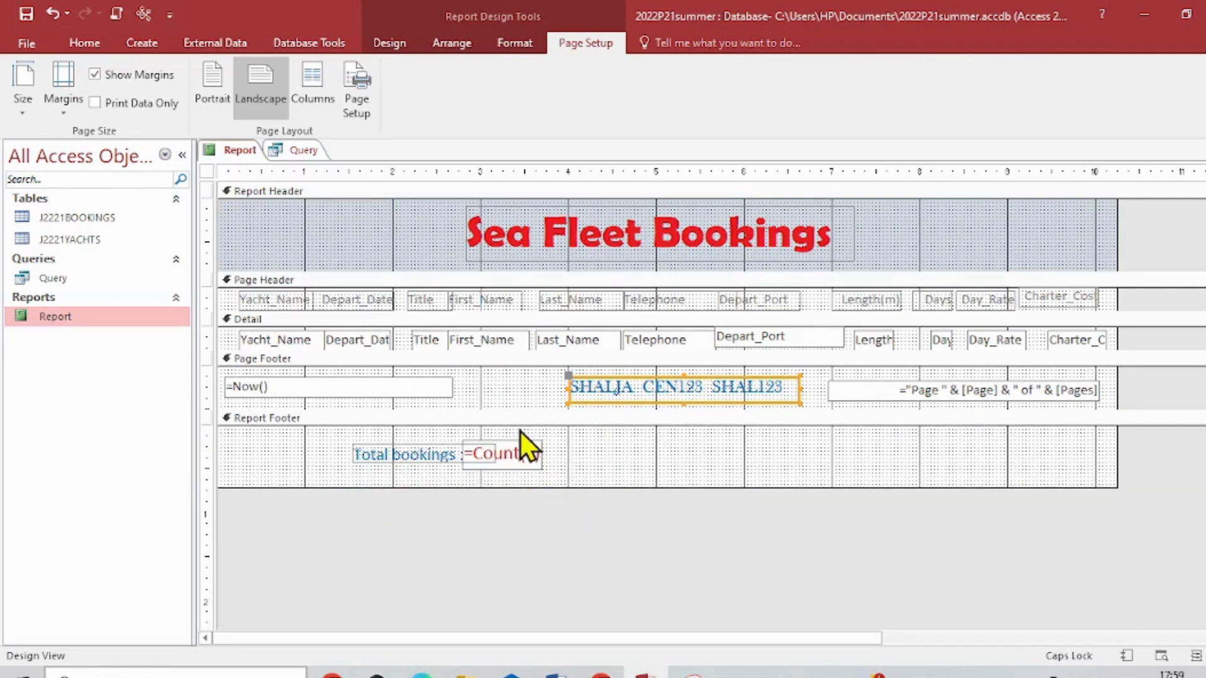
- Switch to Snipping Tool and capture the report's Design View, including the Total bookings label and =Count(*) formula in the Report Footer
click(692, 674)
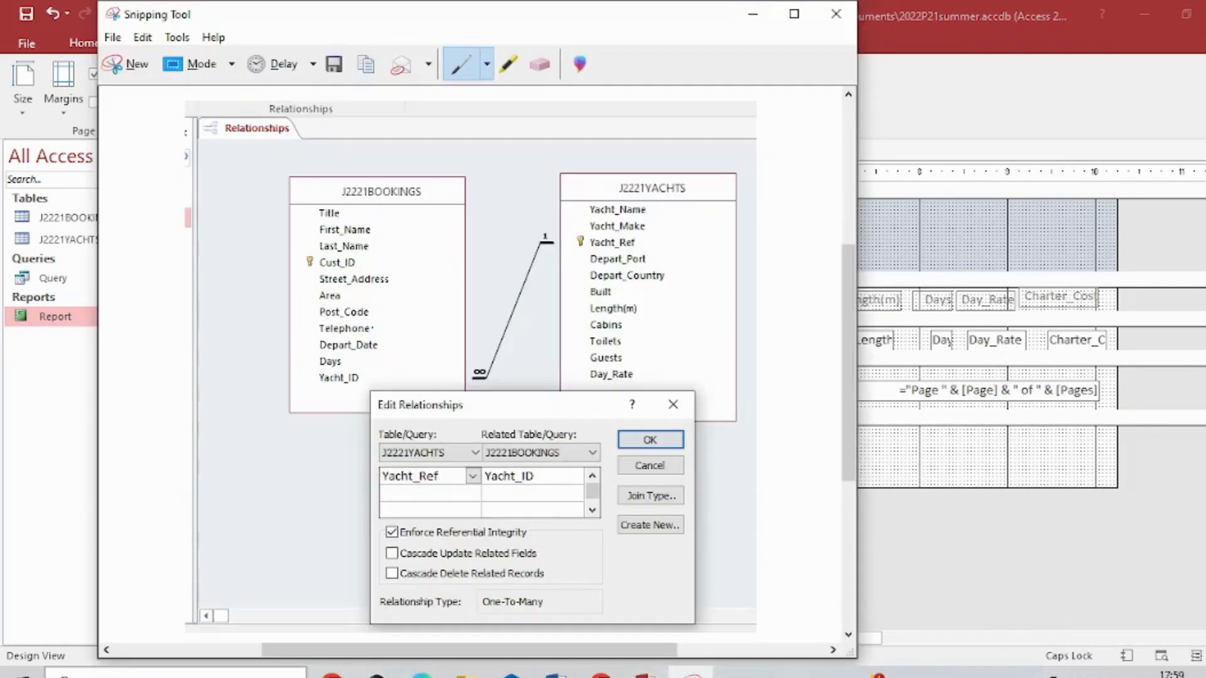
click(133, 66)
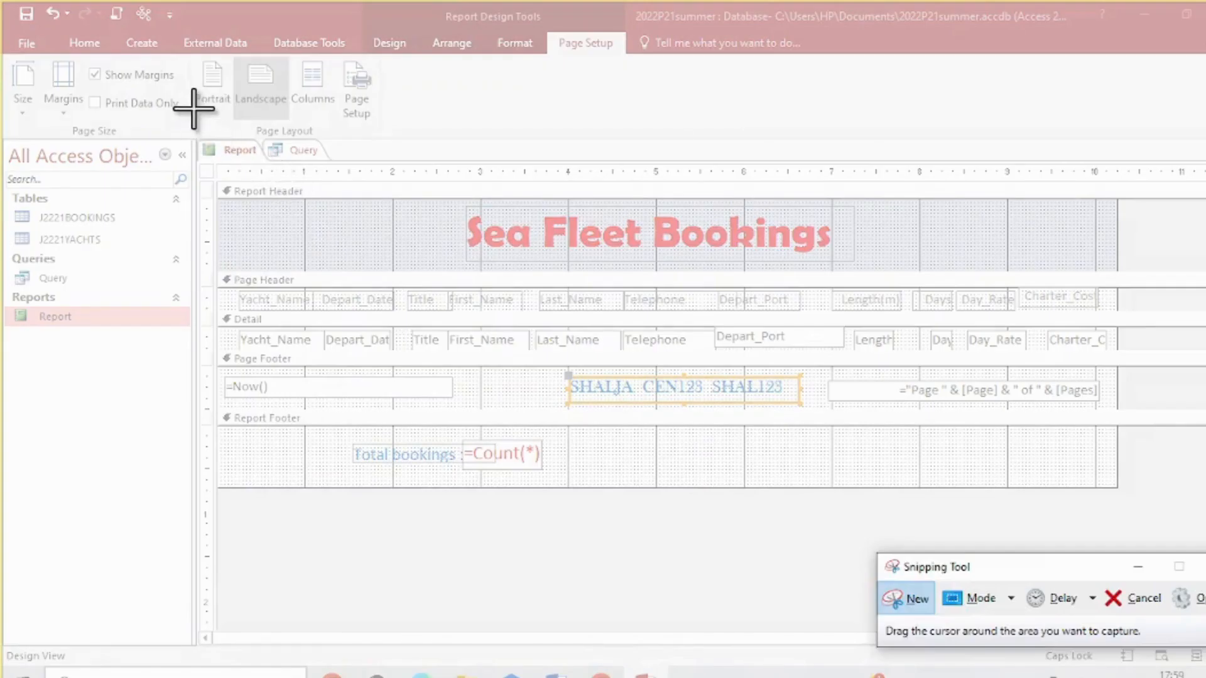
drag(193, 108, 789, 542)
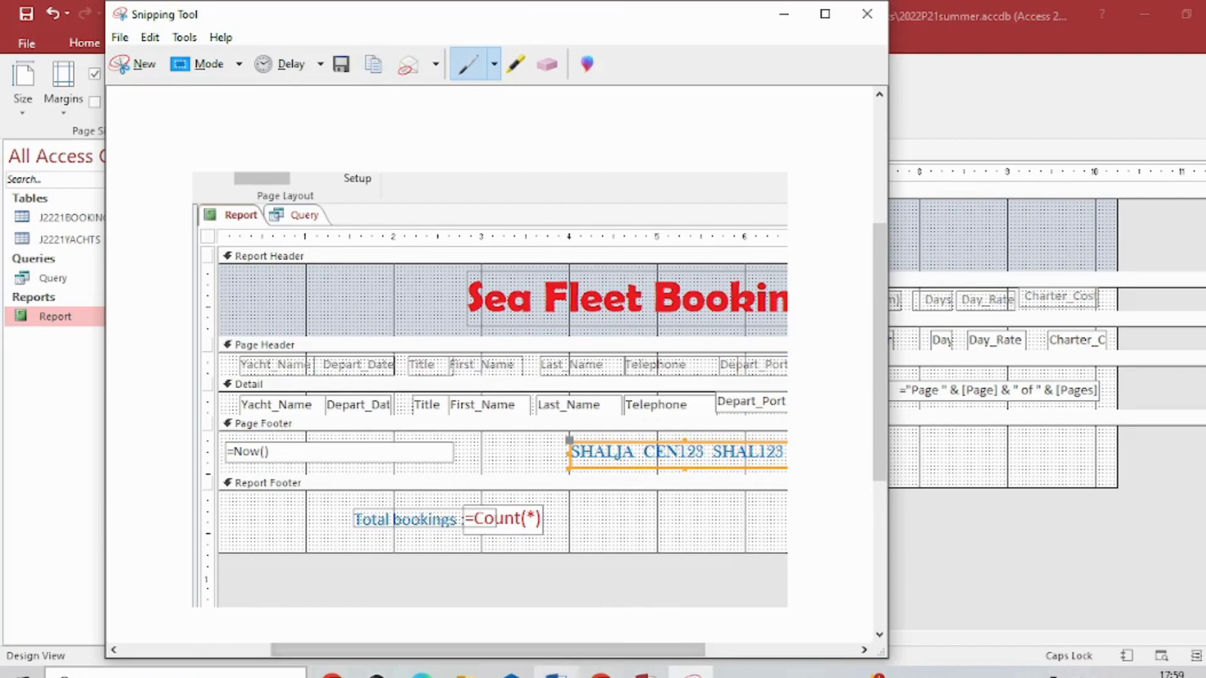
- Switch to the Word evidence document, paste the captured screenshot under the Step 16 - EVIDENCE 6 heading, and select the picture
click(556, 671)
scroll(490, 578, down, 2)
click(394, 521)
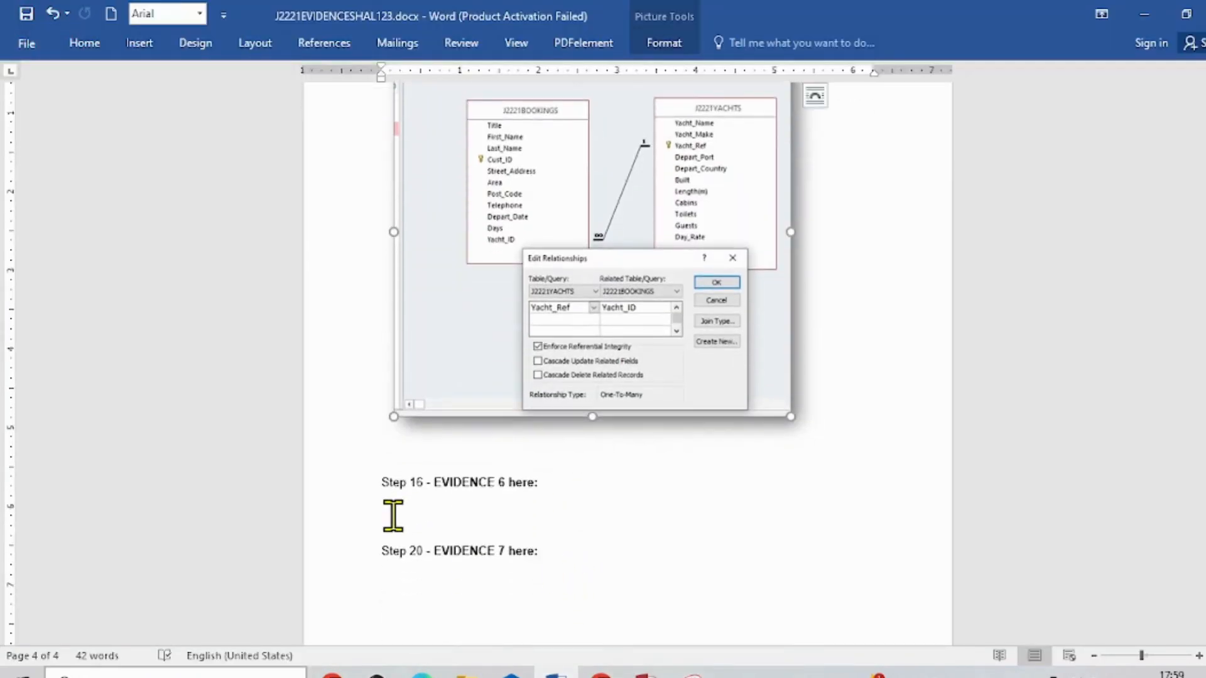
right_click(398, 526)
click(432, 351)
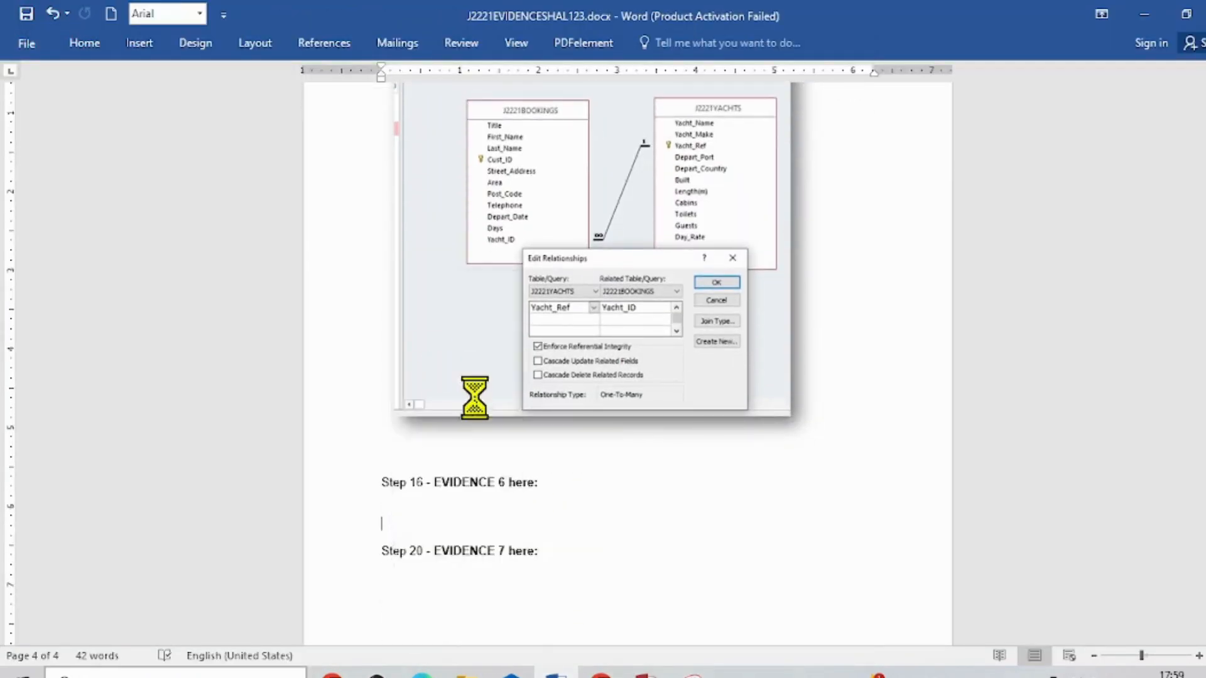
click(877, 526)
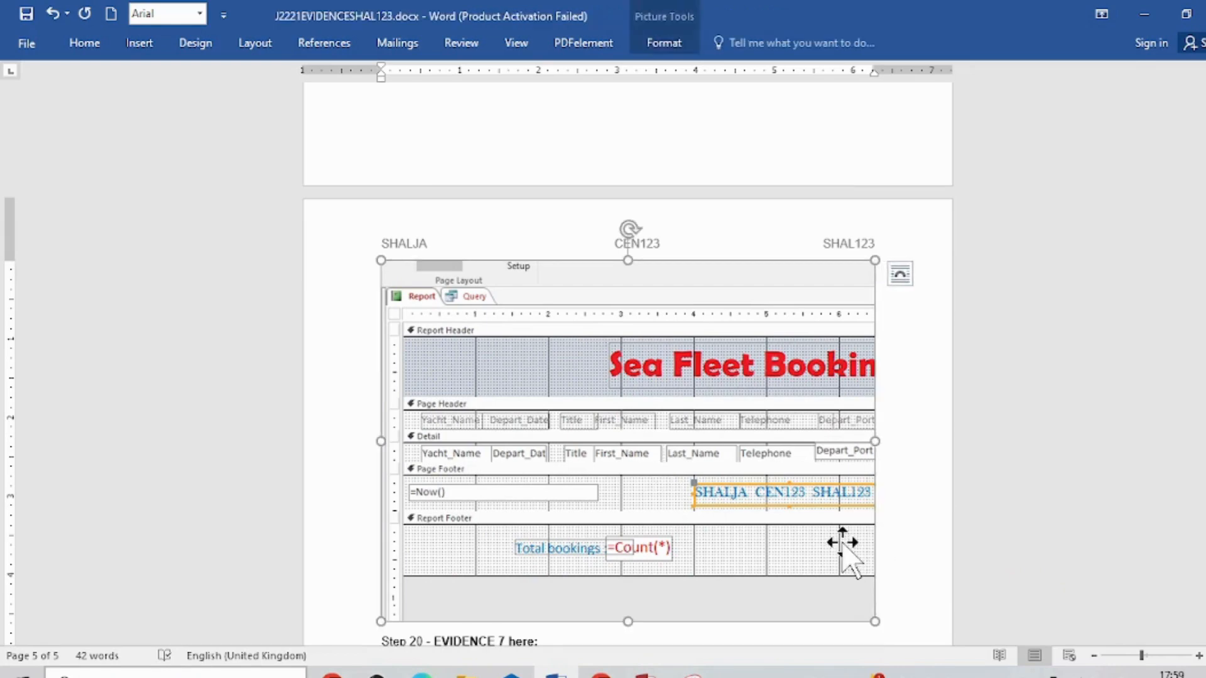
- Draw a rectangle about 1.15" high and 3.74" wide over the Total bookings label and =Count(*) formula in the EVIDENCE 6 screenshot
scroll(667, 496, up, 20)
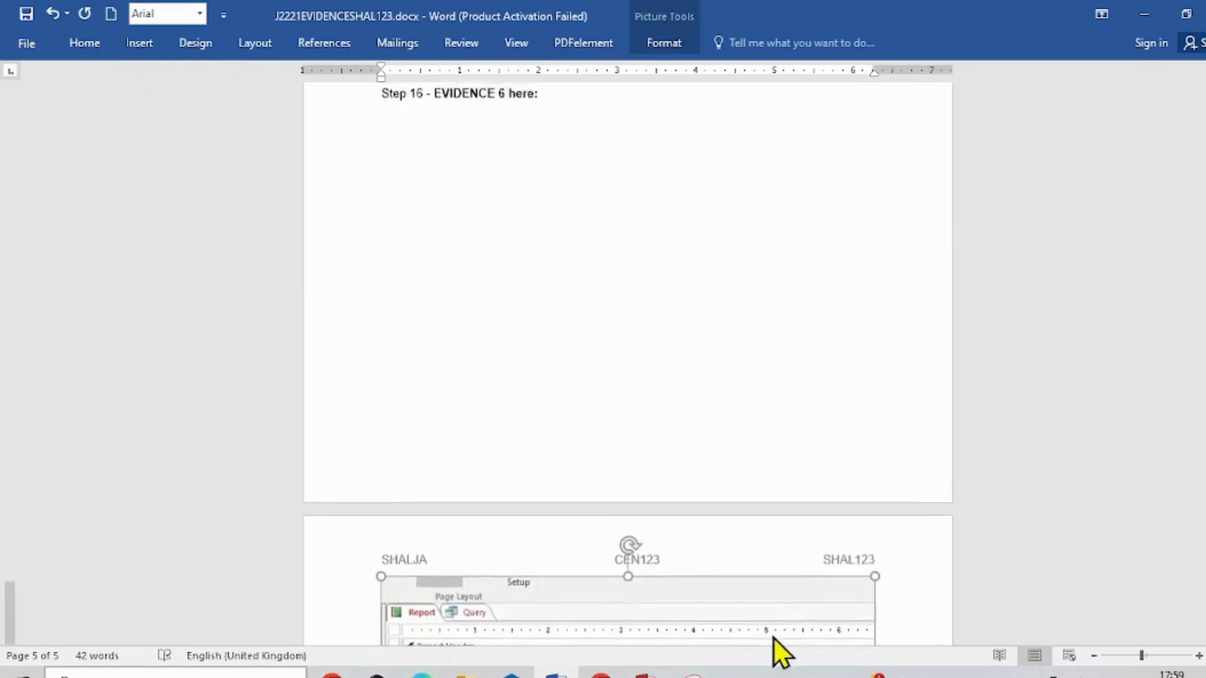
scroll(685, 516, up, 15)
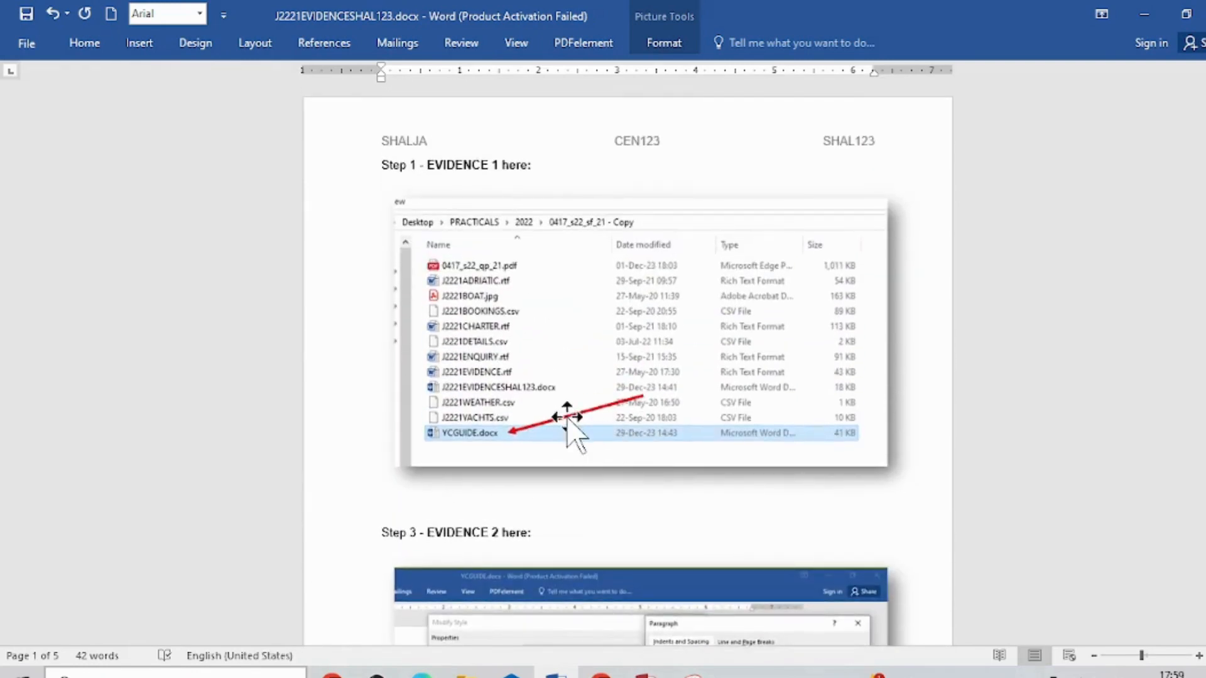
click(139, 43)
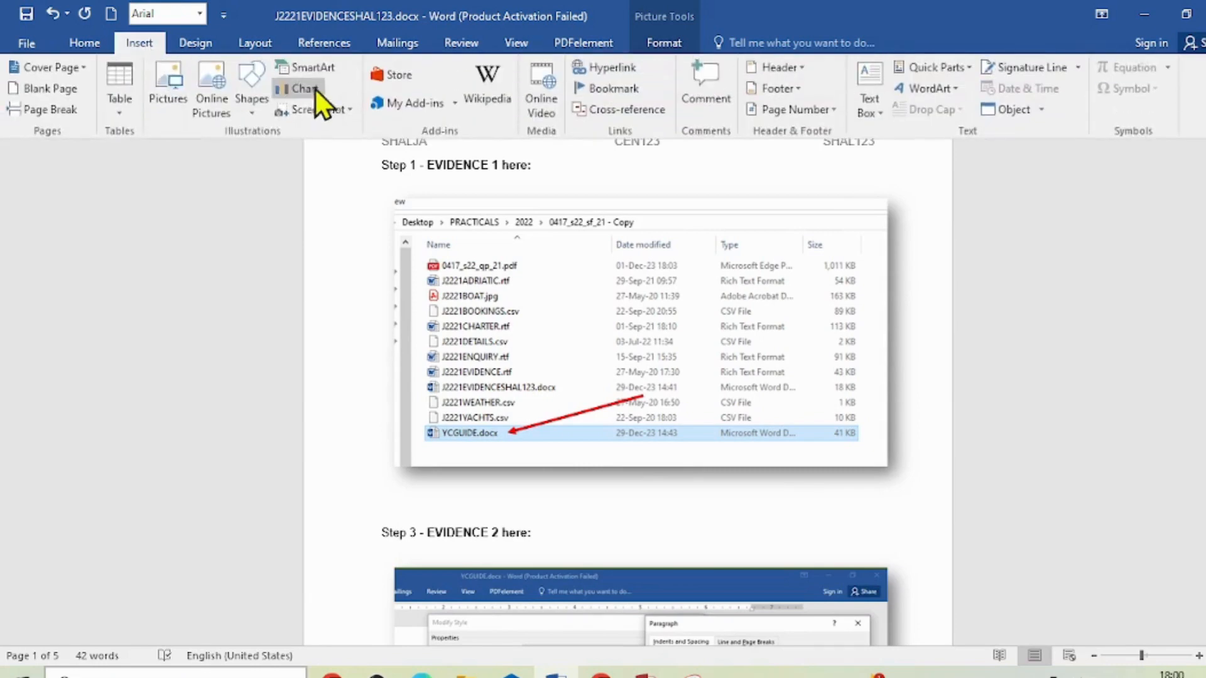
click(251, 113)
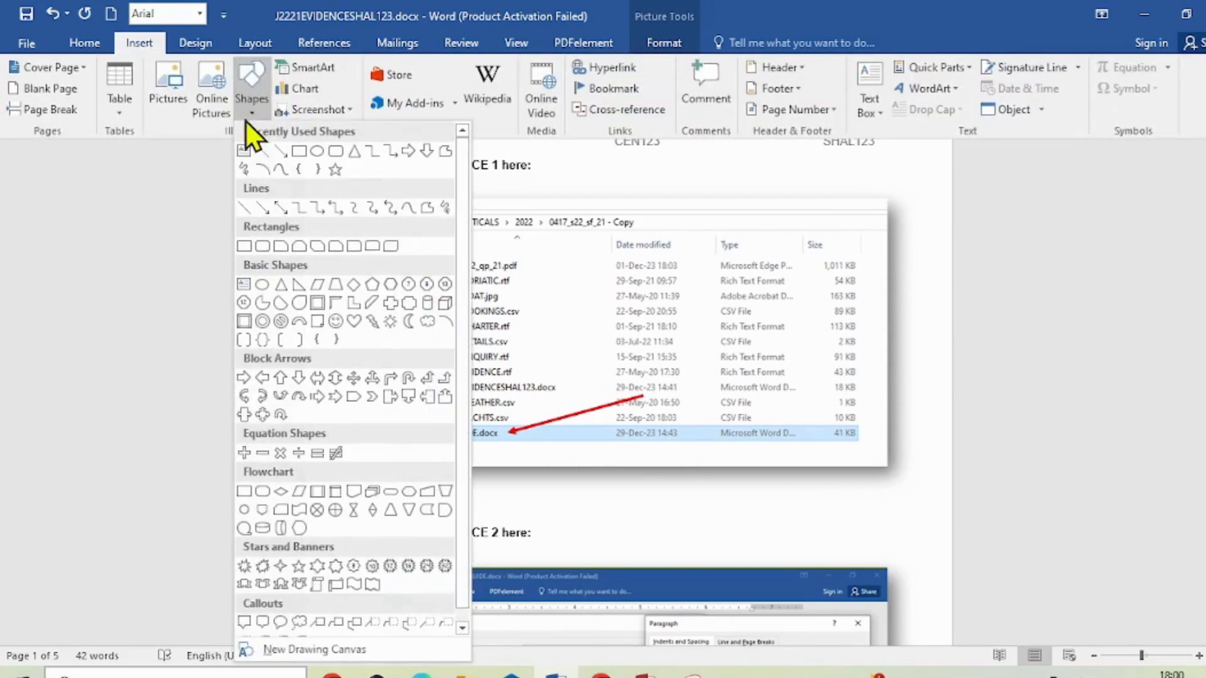
click(299, 149)
scroll(772, 402, down, 15)
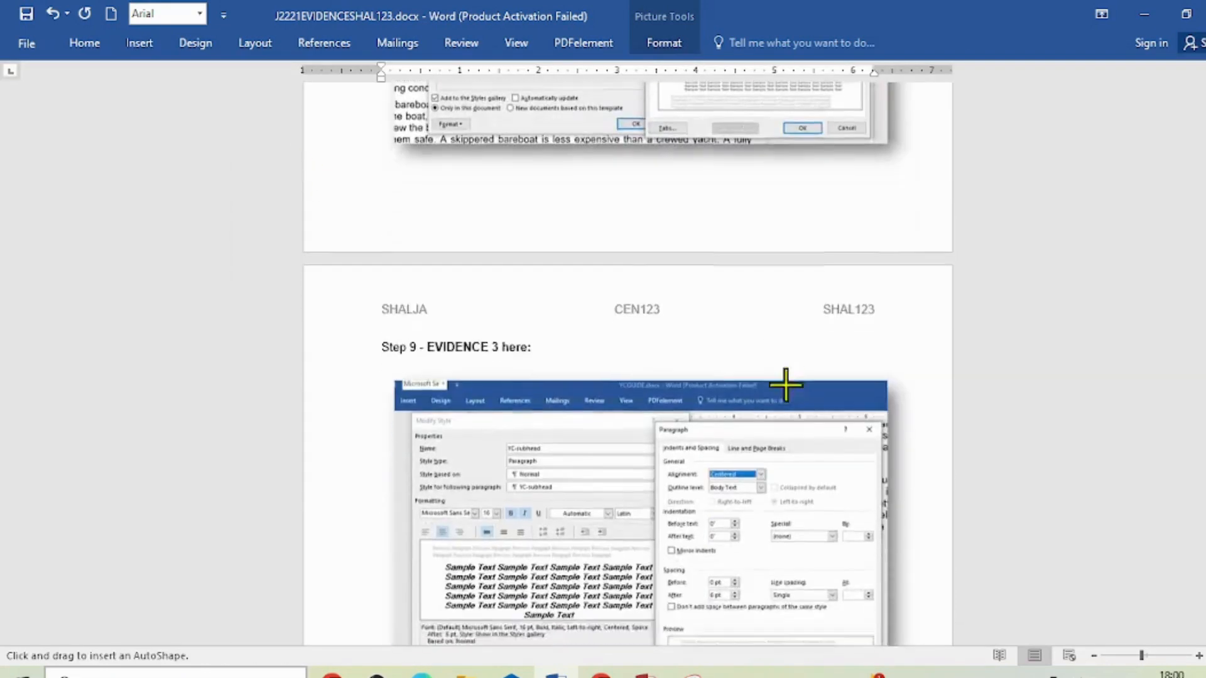
scroll(786, 385, down, 20)
scroll(842, 395, up, 4)
scroll(839, 391, down, 5)
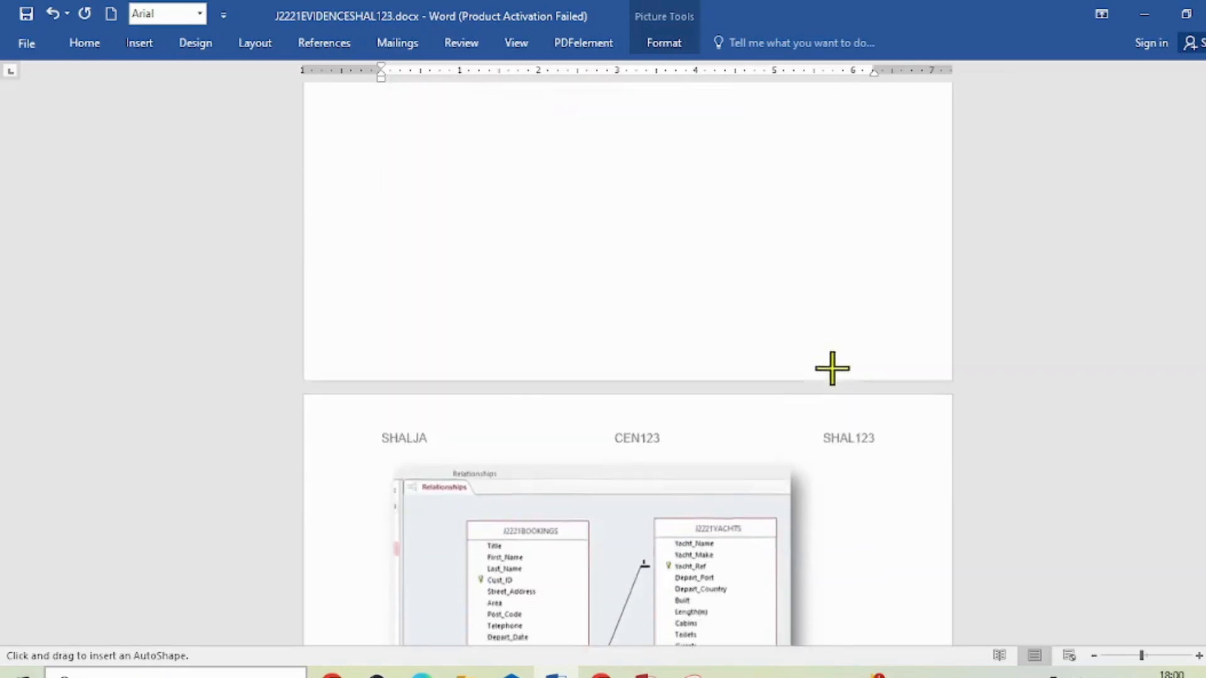
scroll(823, 371, down, 12)
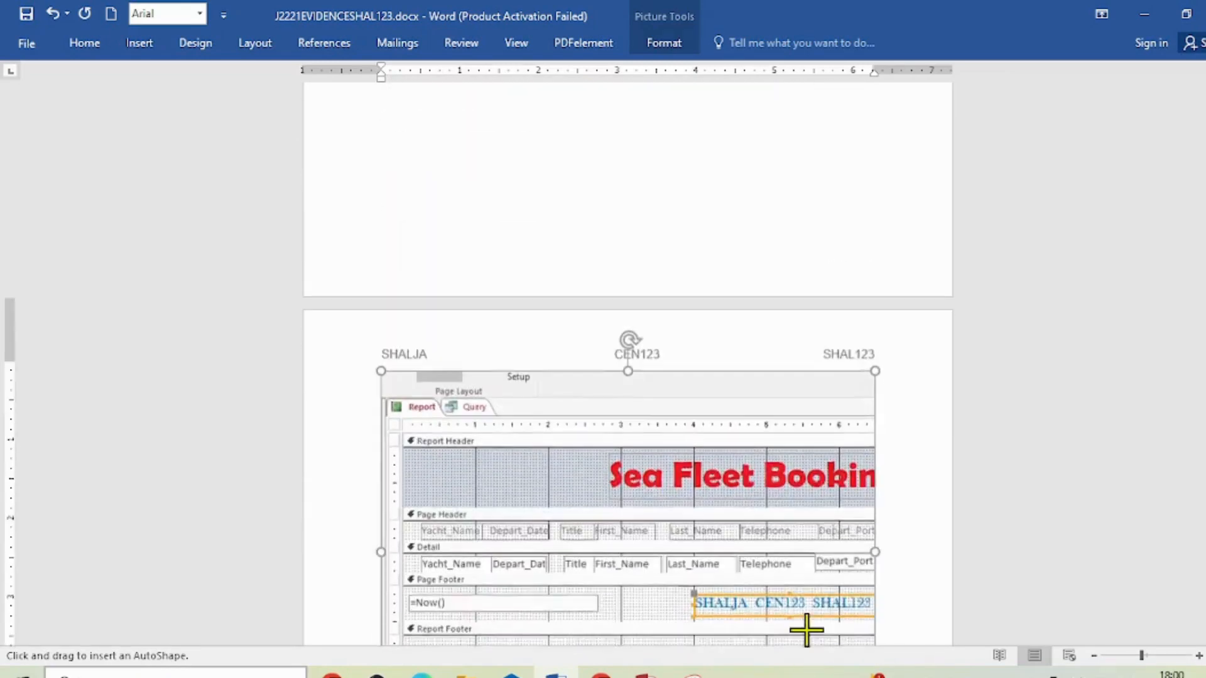
scroll(804, 591, down, 7)
scroll(785, 527, up, 3)
drag(478, 349, 774, 440)
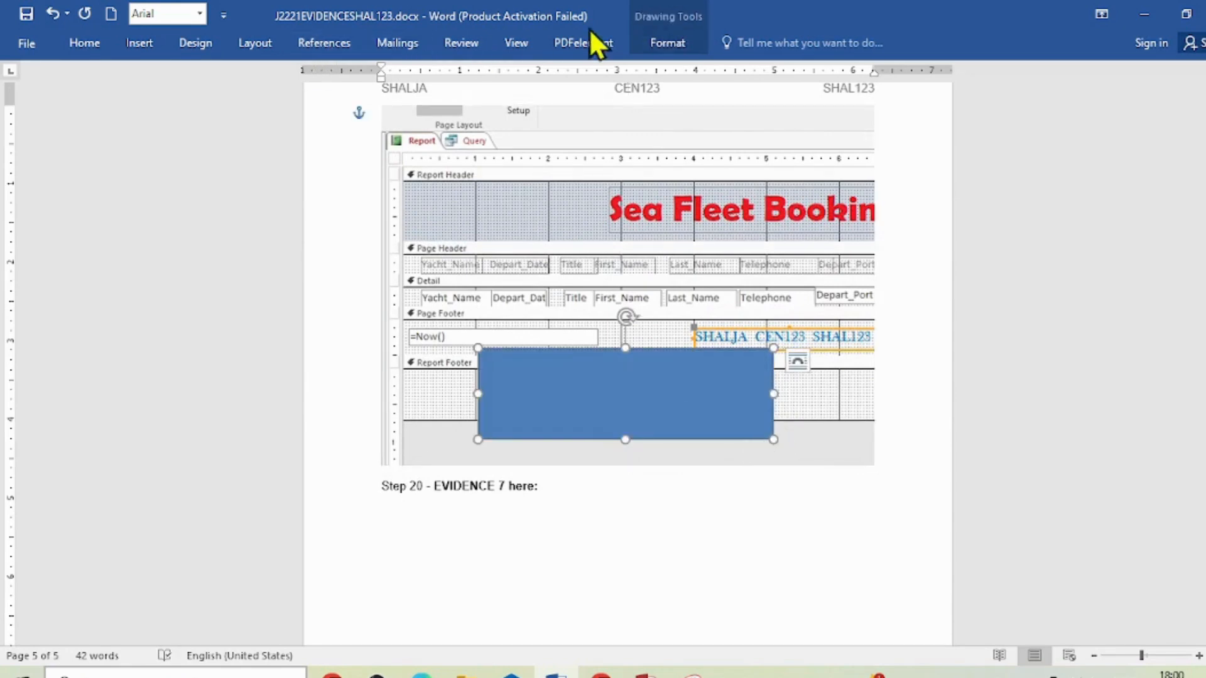
- Remove the rectangle's fill and give it a red outline with a 2¼ pt weight
click(685, 42)
click(474, 67)
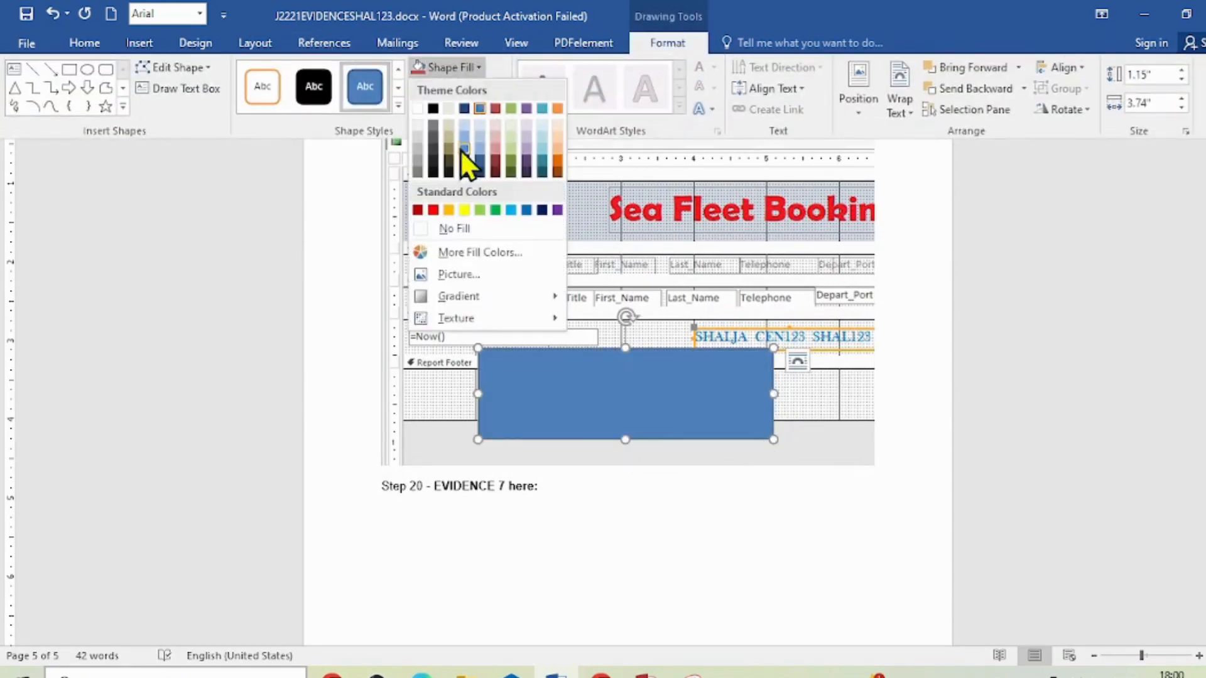
click(431, 235)
click(430, 90)
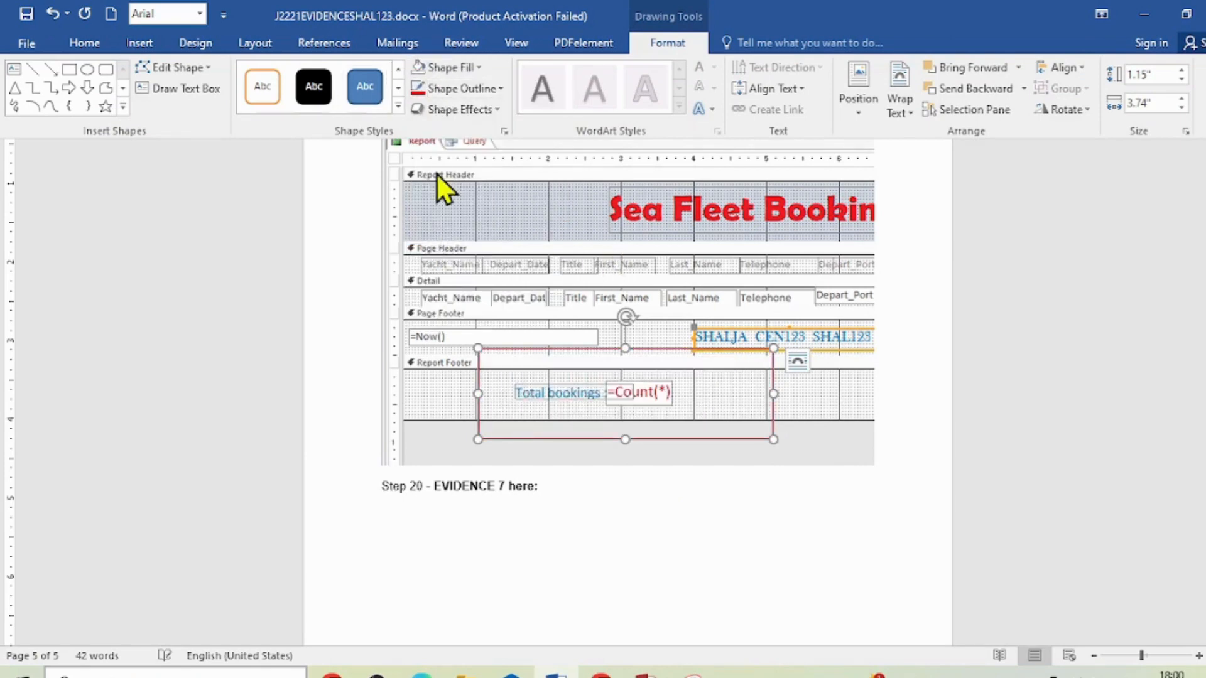
click(434, 88)
mouse_move(545, 305)
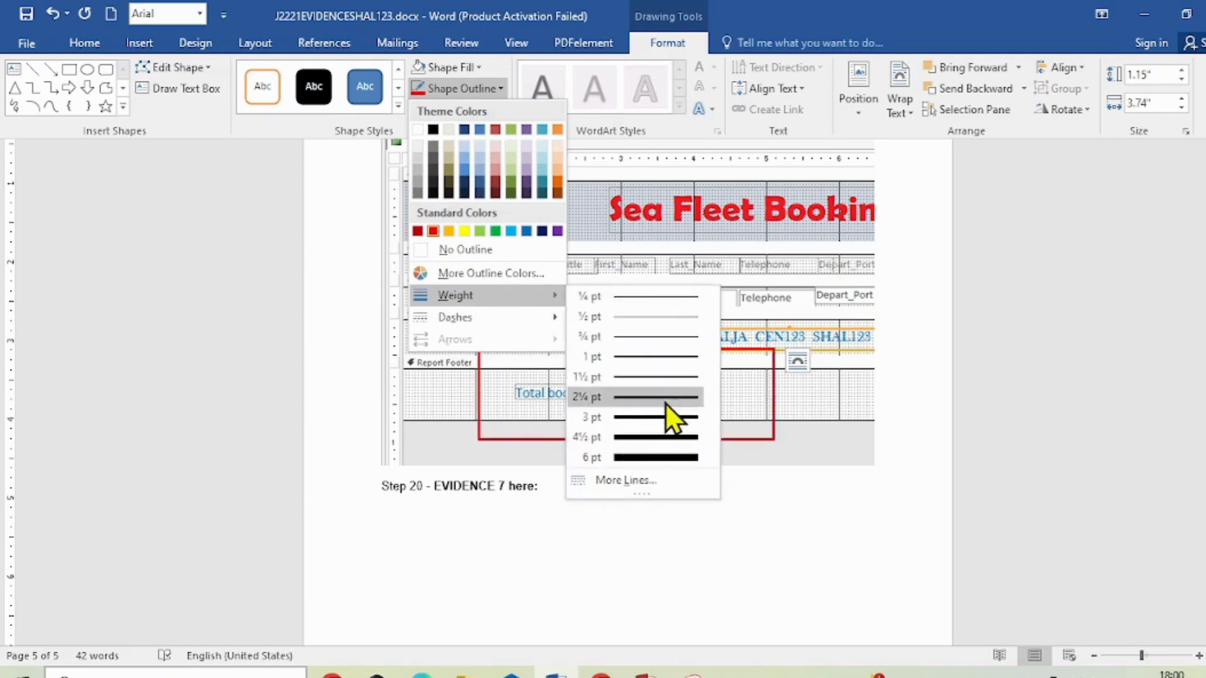
click(666, 402)
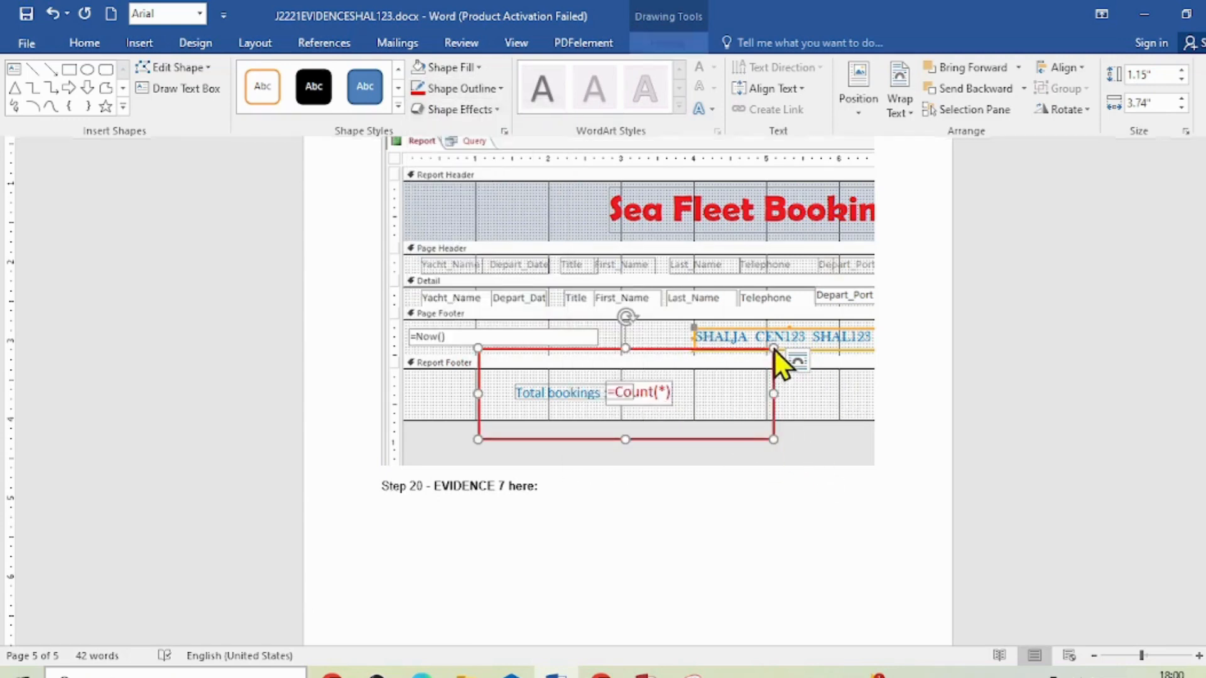
- Shrink and reposition the red rectangle around the Total bookings formula, save the evidence document, and return to the Access report
drag(773, 348, 710, 368)
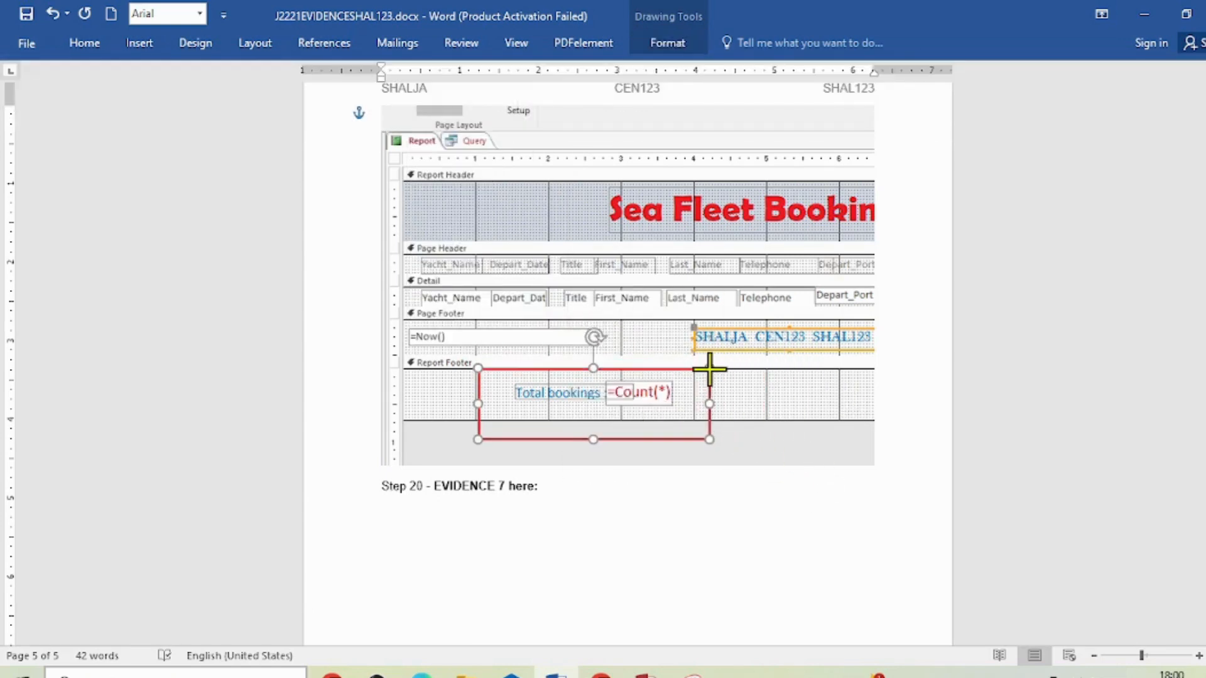
drag(654, 440, 662, 428)
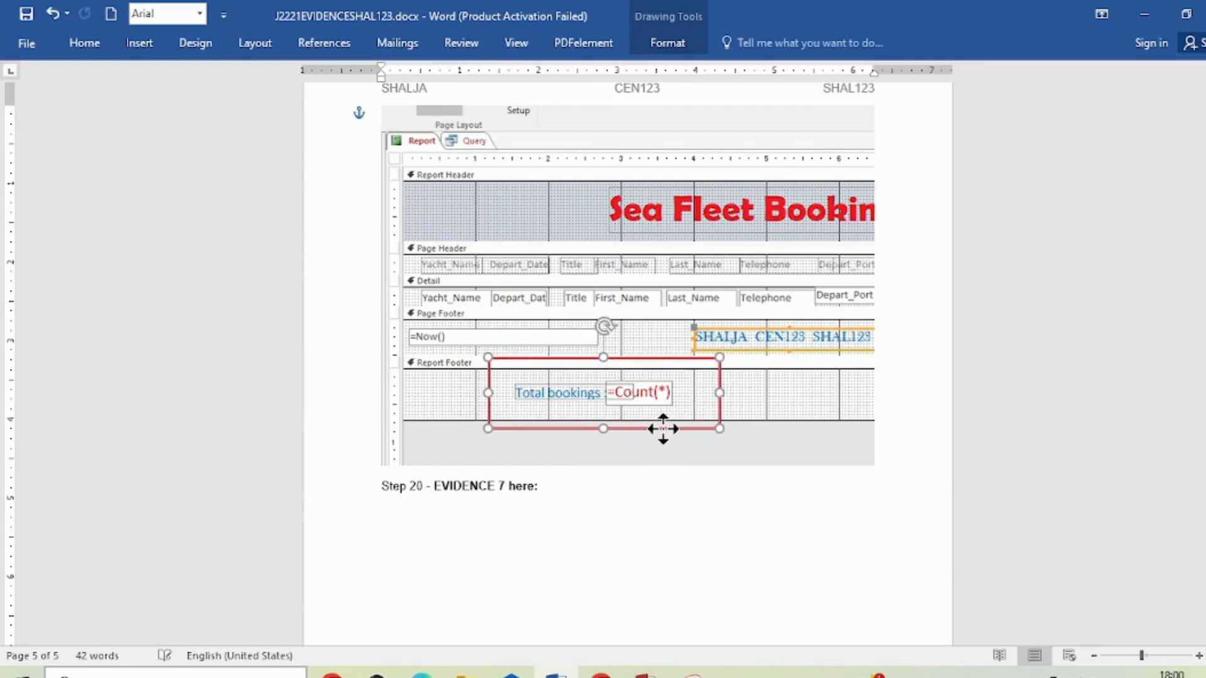
click(26, 14)
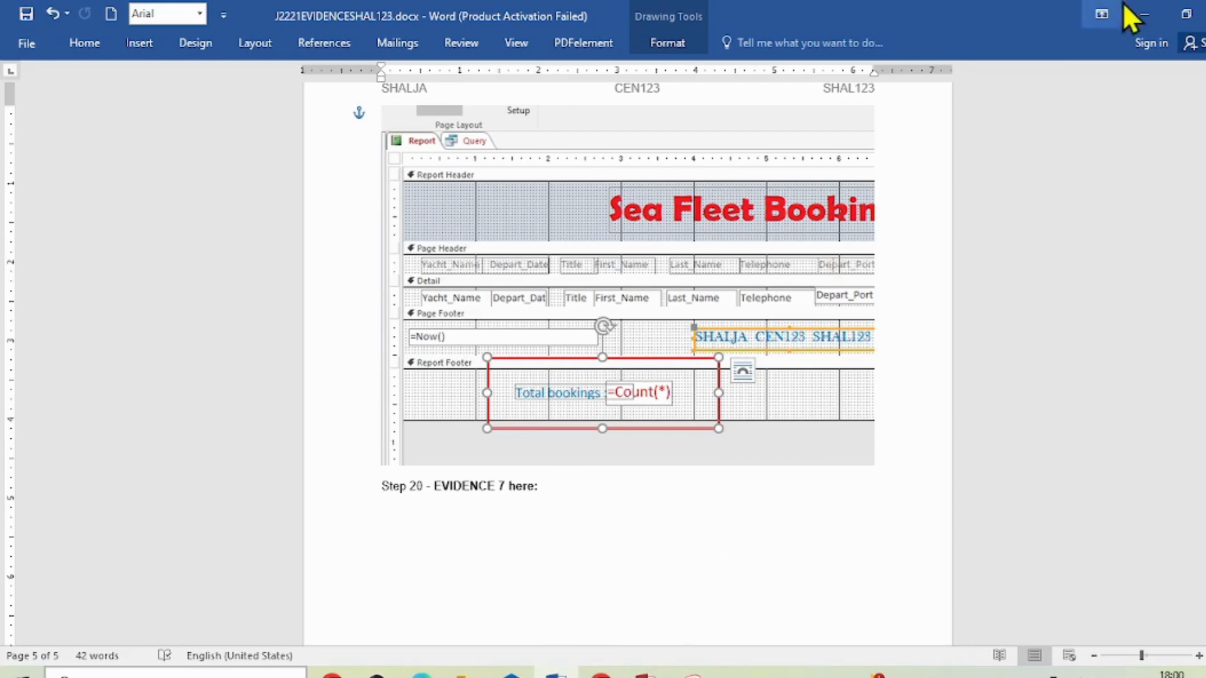
click(1145, 14)
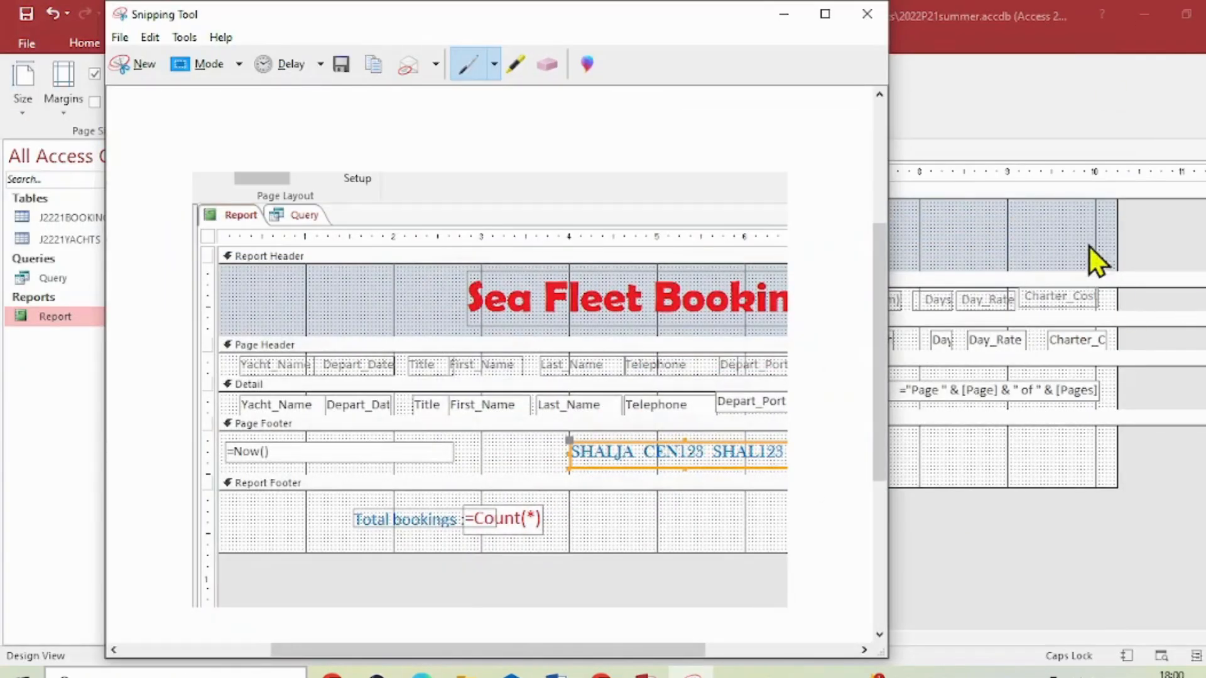
click(1075, 107)
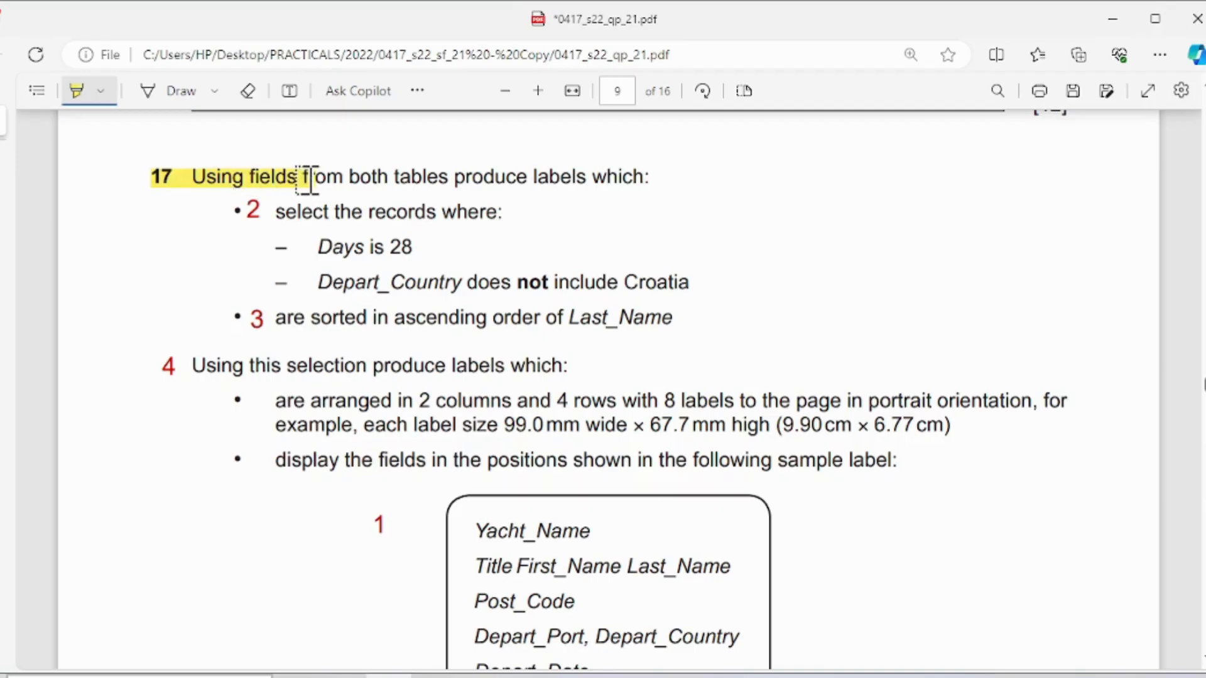
- Switch to the exam paper PDF and highlight the question 17 opening line and the sample label's field names in yellow
drag(308, 179, 651, 182)
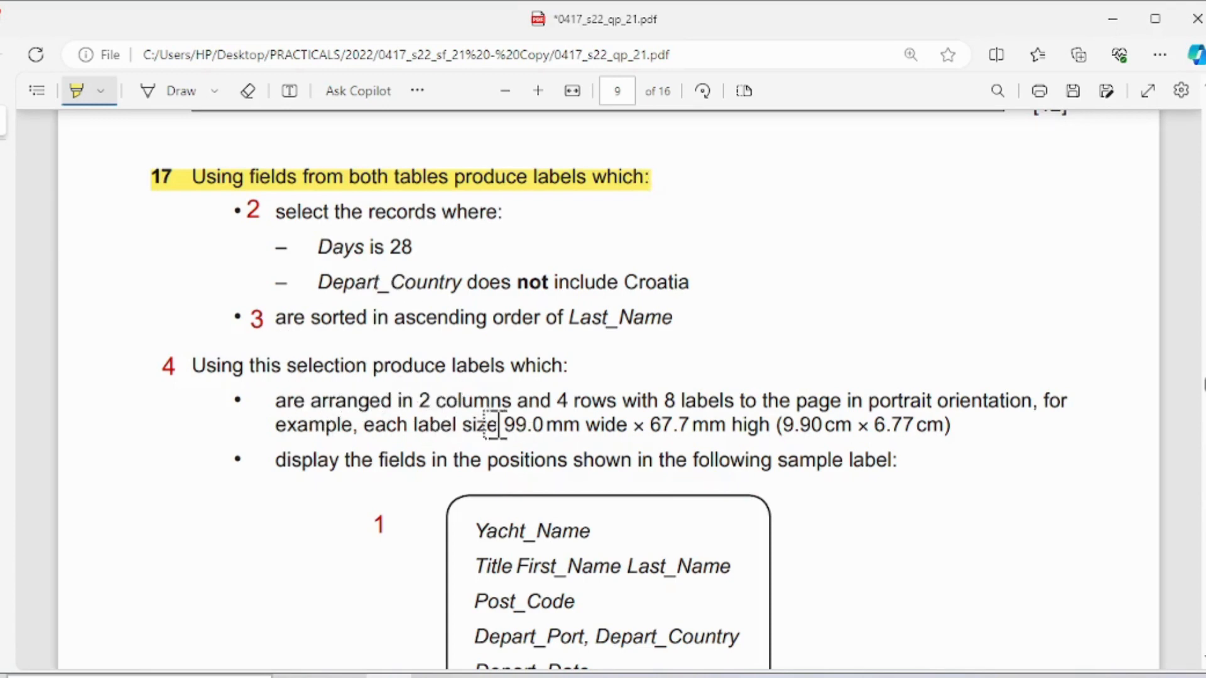
scroll(653, 383, down, 2)
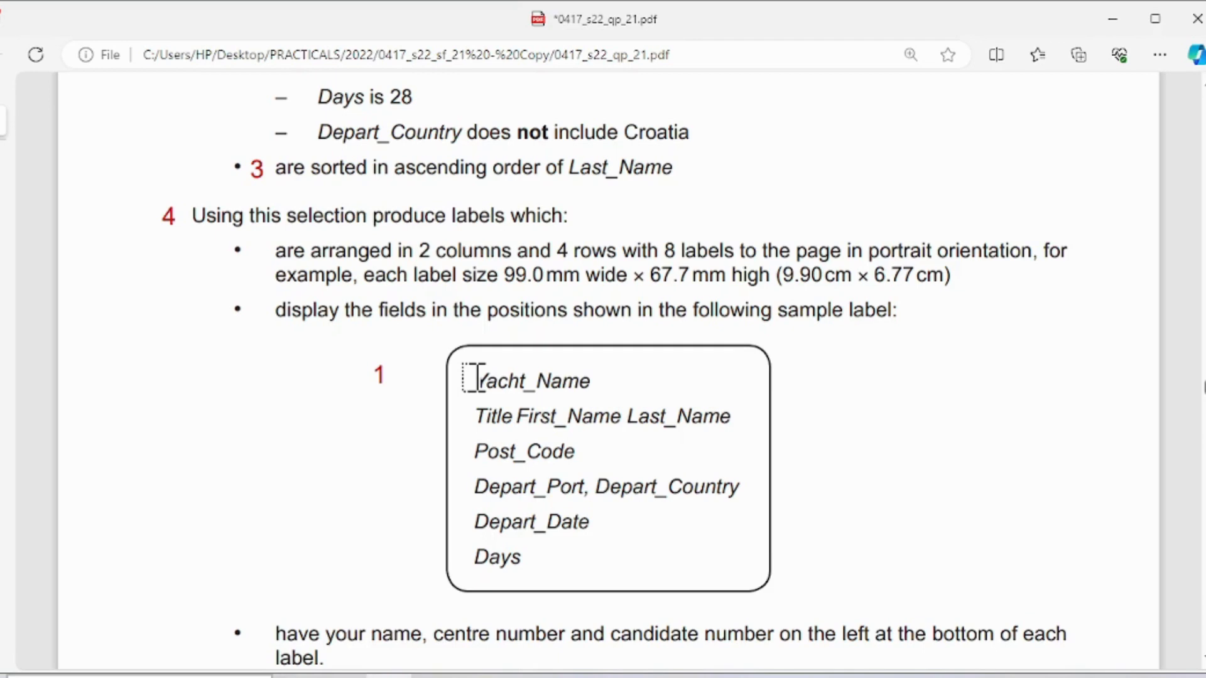
drag(476, 378, 537, 558)
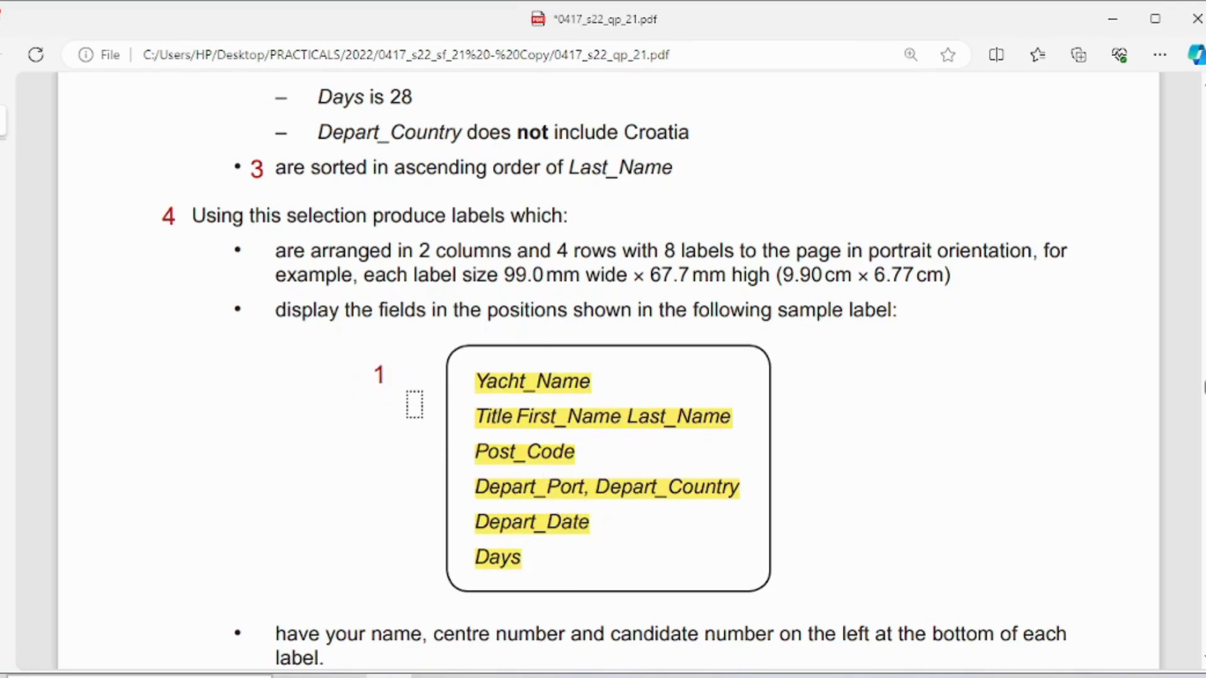
scroll(412, 404, up, 2)
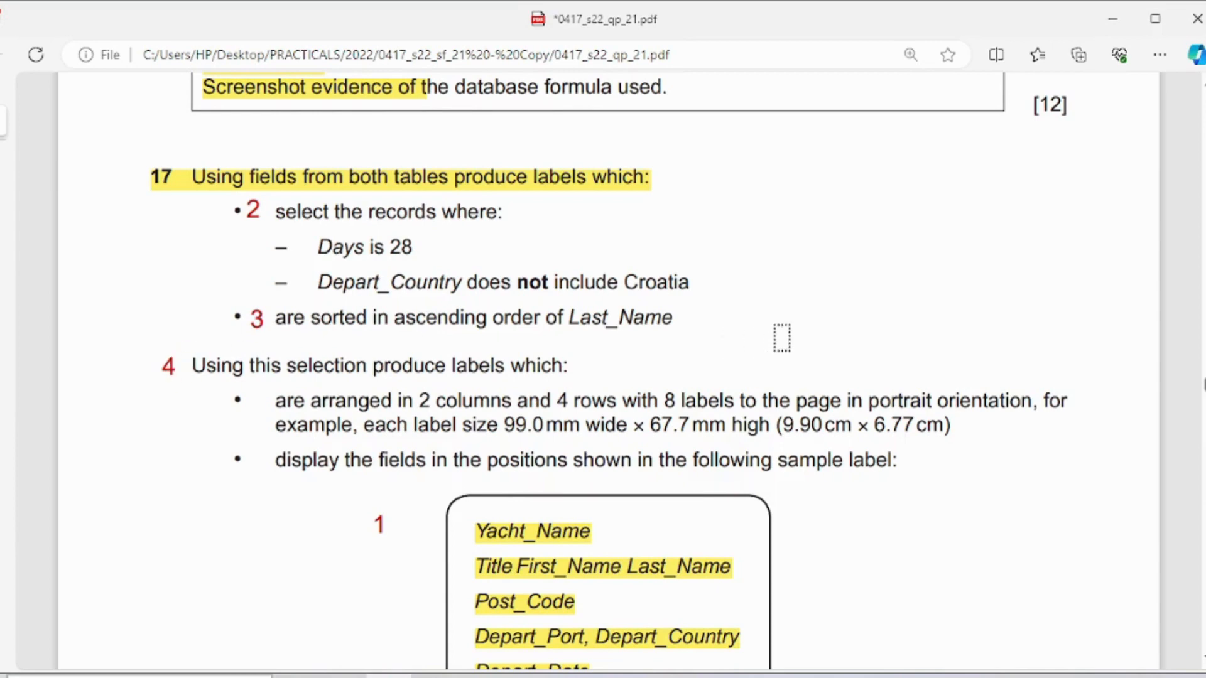
scroll(783, 337, down, 2)
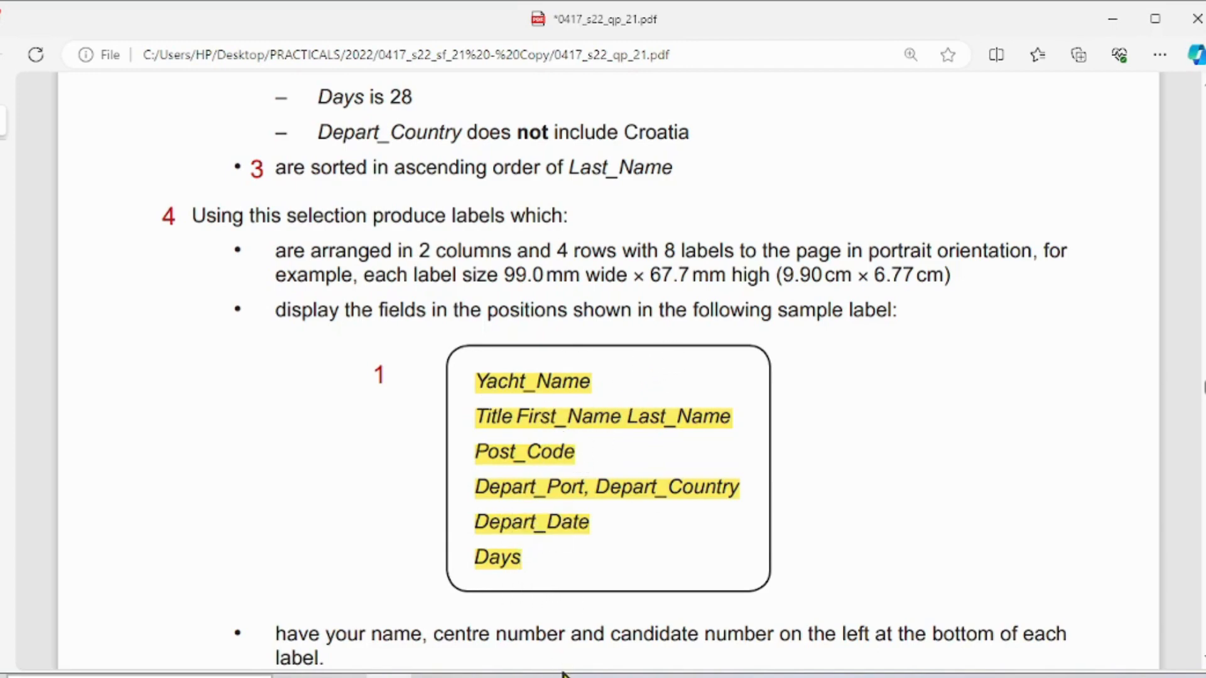
- Return to Access and start a new Simple Query Wizard query with the J2221BOOKINGS table as the field source
click(613, 676)
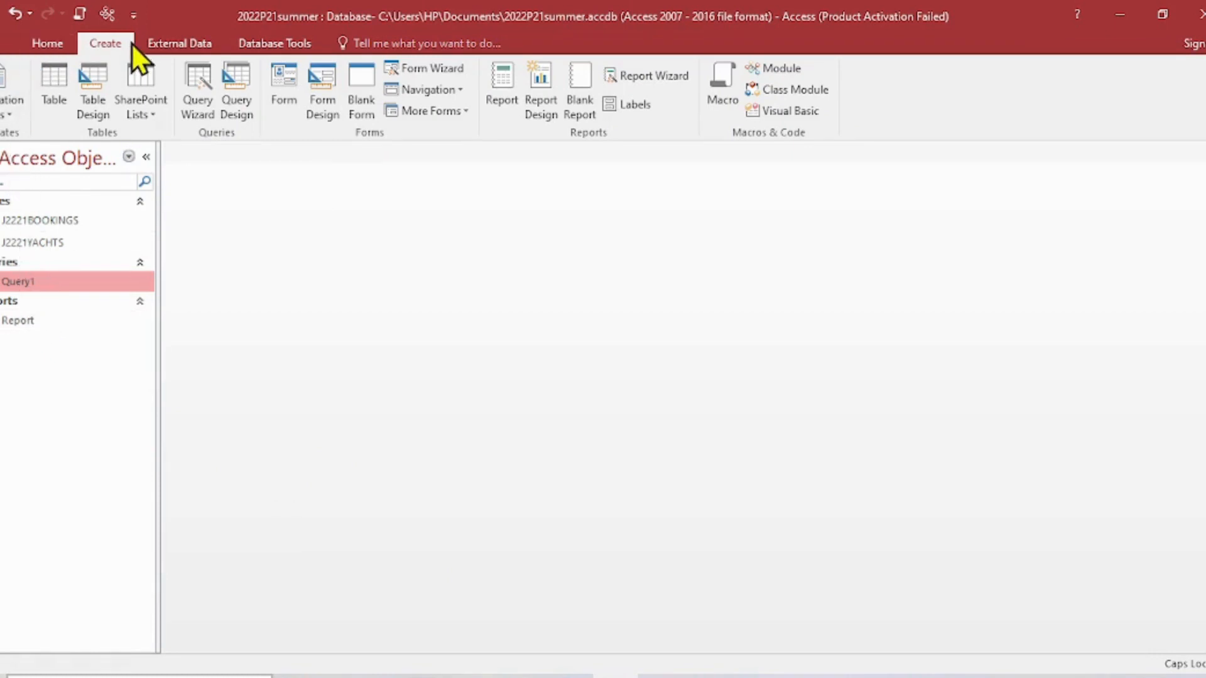
click(196, 106)
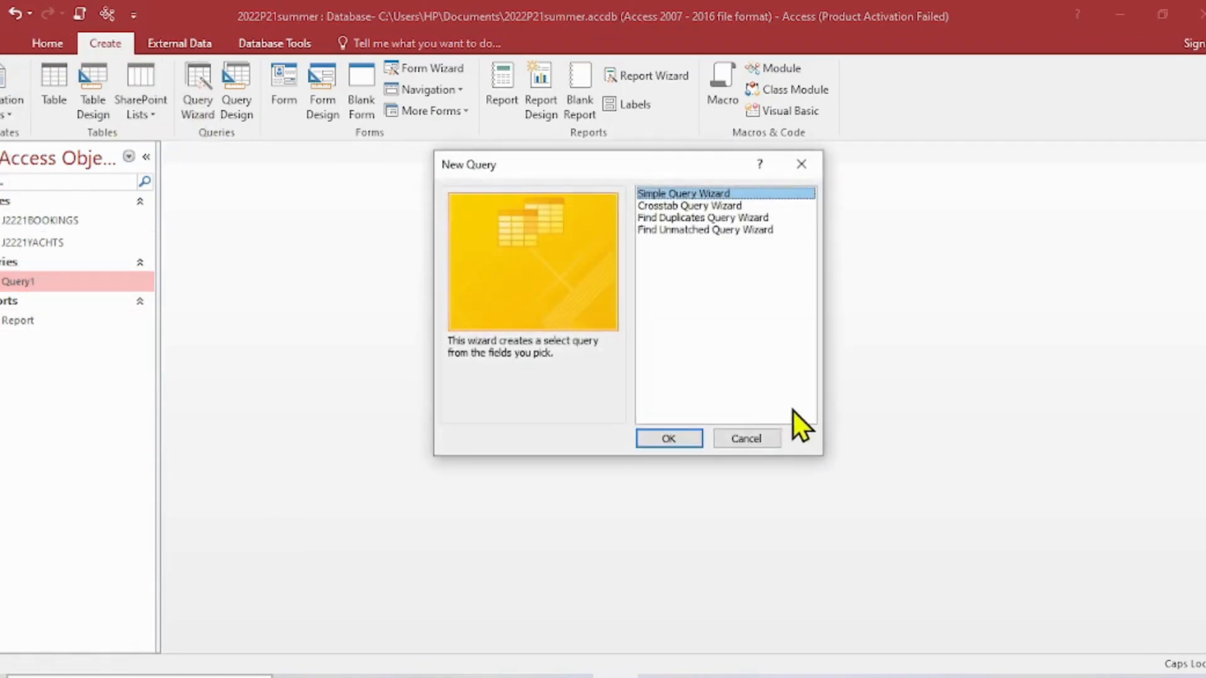
click(673, 440)
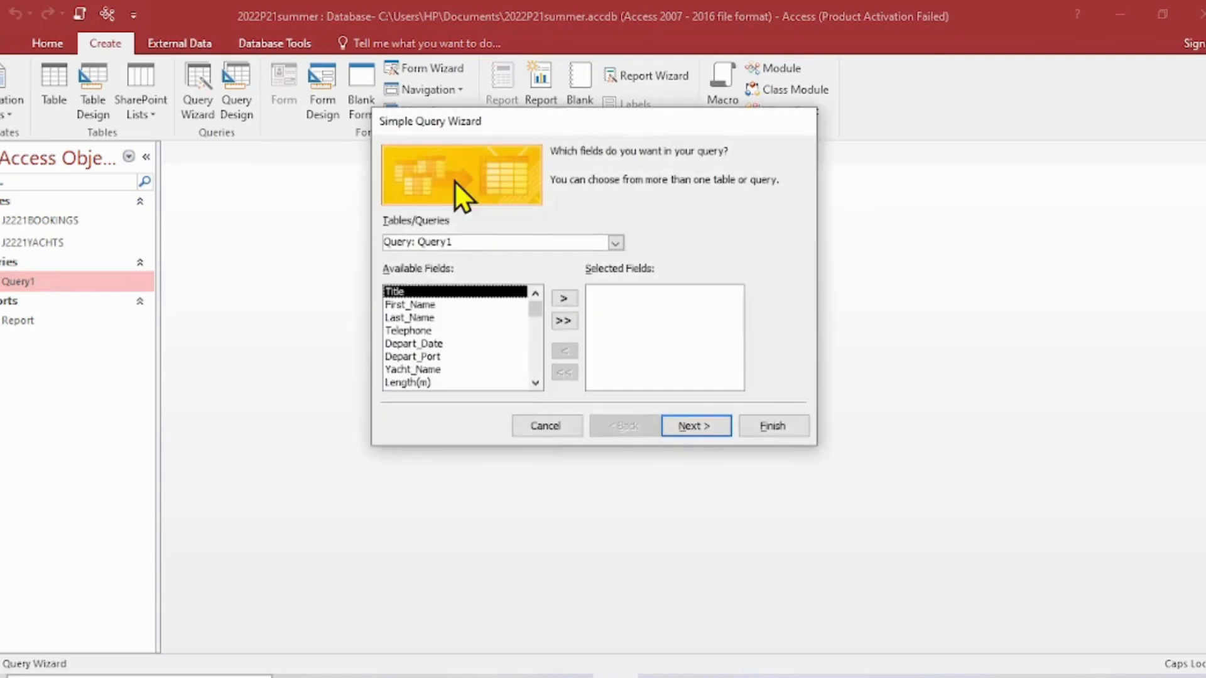
click(615, 243)
click(519, 258)
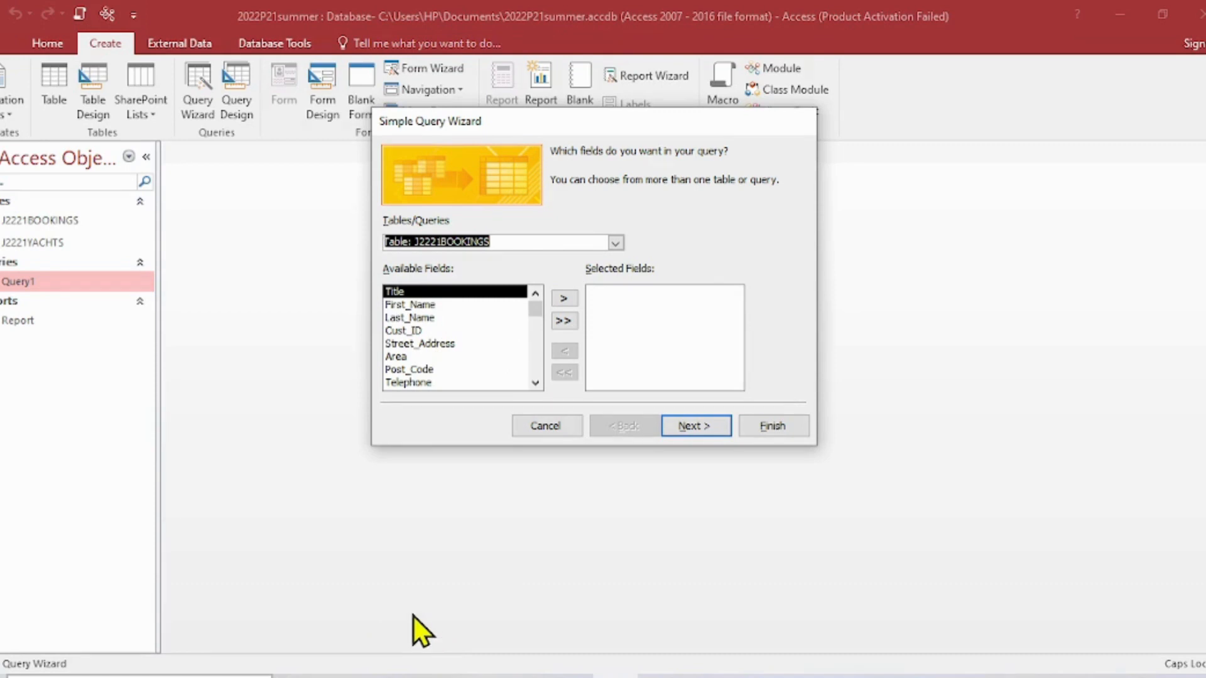
- Check the required label fields in the exam paper PDF and add Title, First_Name and Last_Name to the query
click(408, 675)
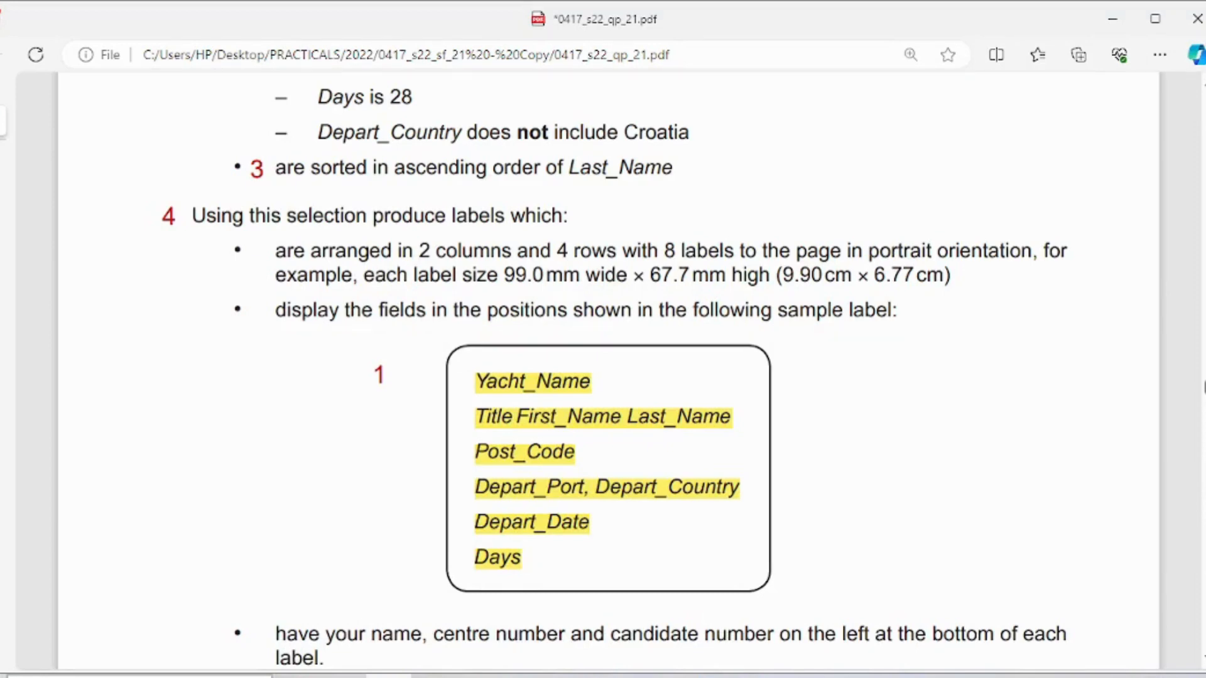
click(616, 675)
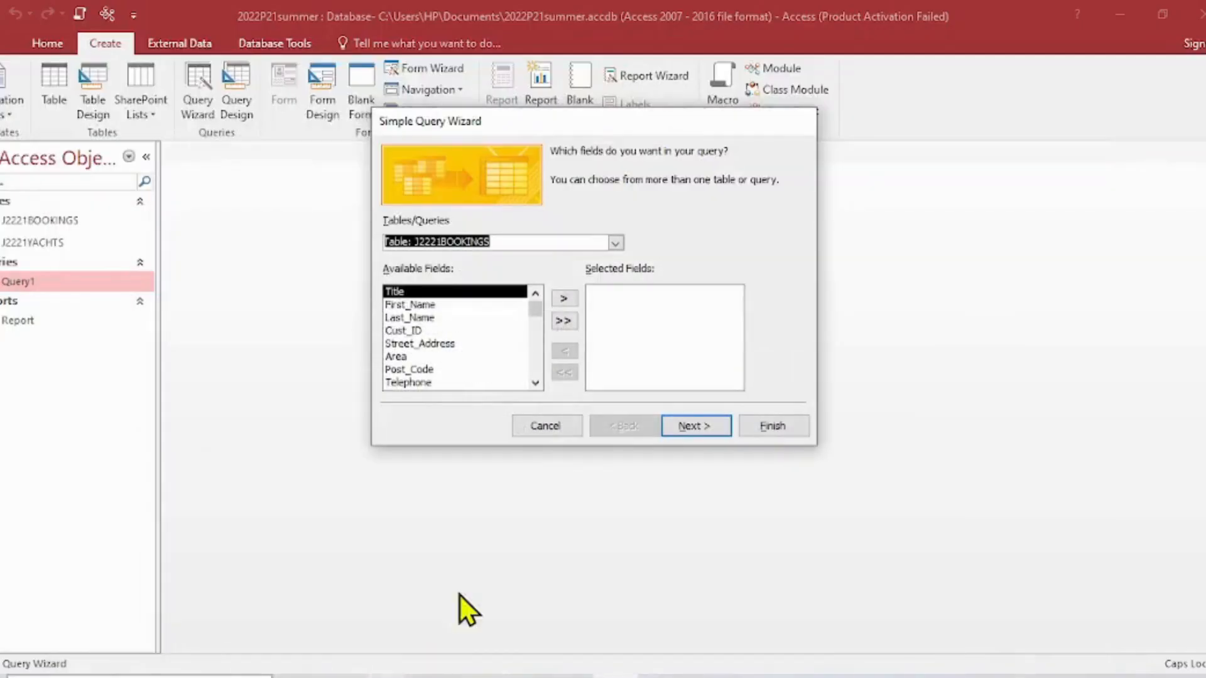
click(556, 297)
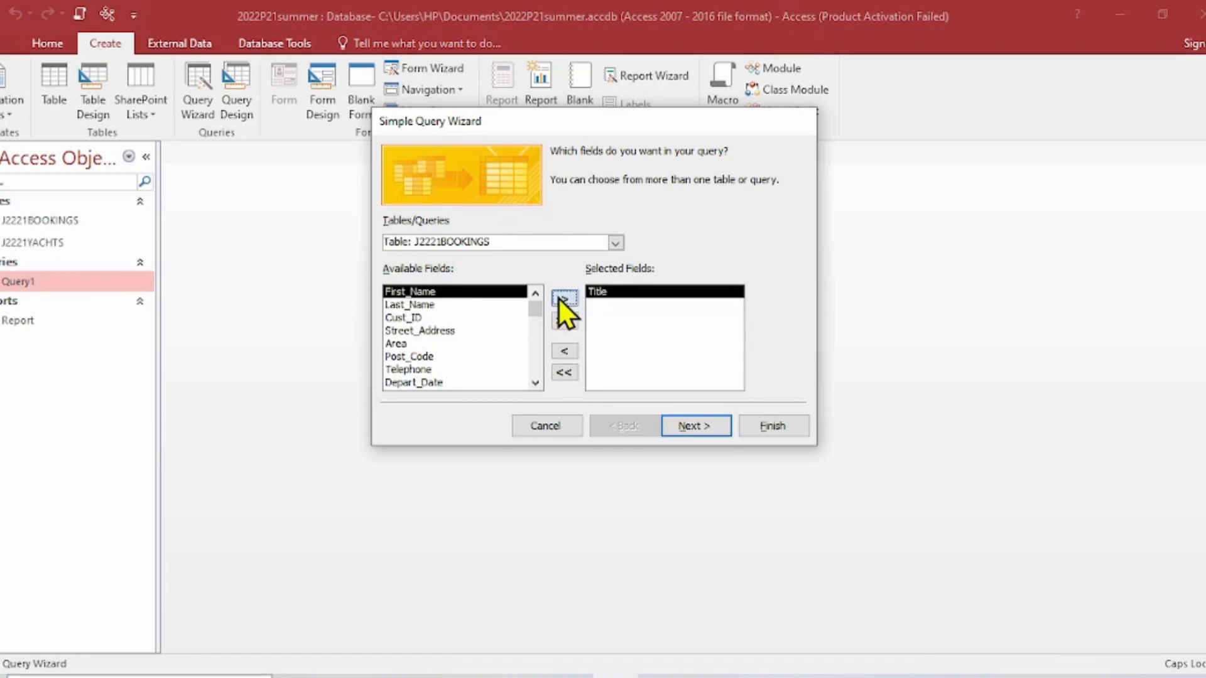
click(558, 297)
click(557, 297)
- Recheck the sample label in the exam paper PDF and add Post_Code and Days to the query's selected fields
click(408, 676)
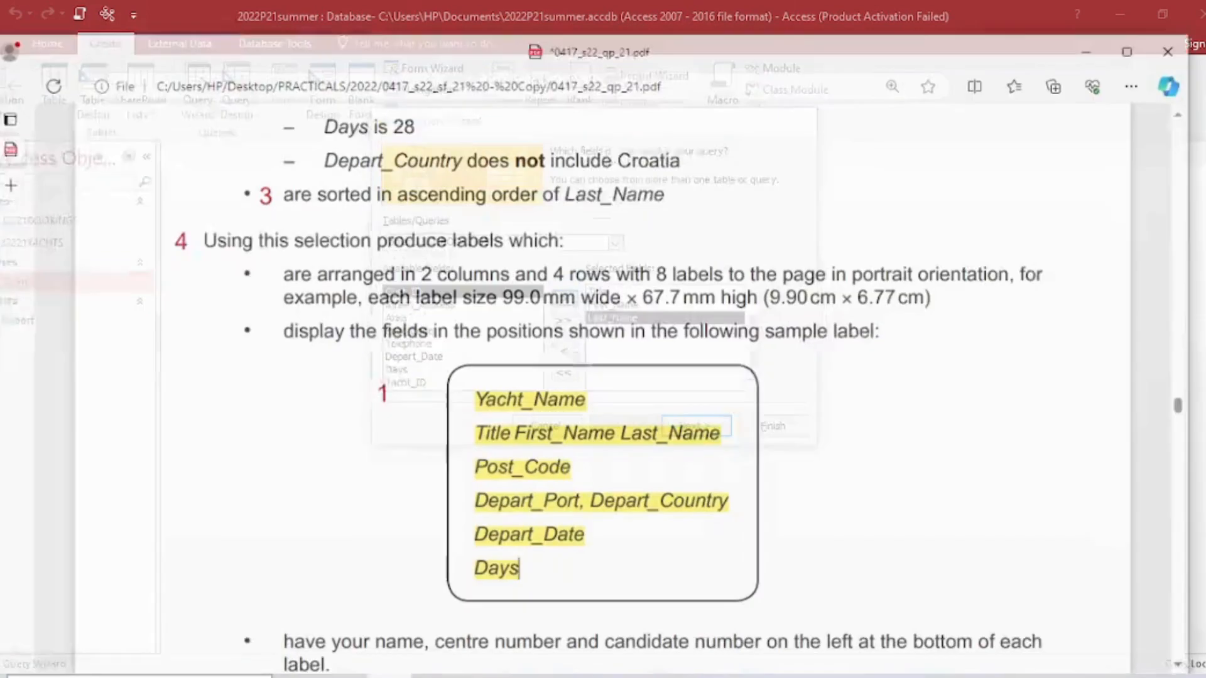
click(405, 676)
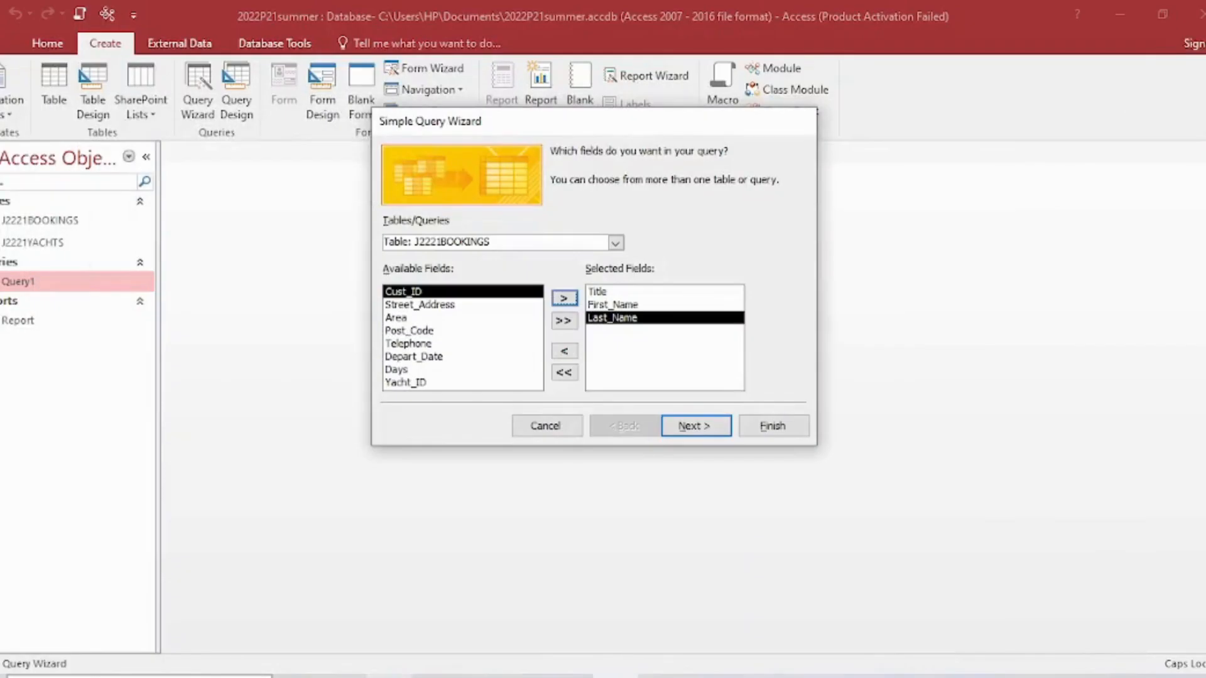
click(425, 330)
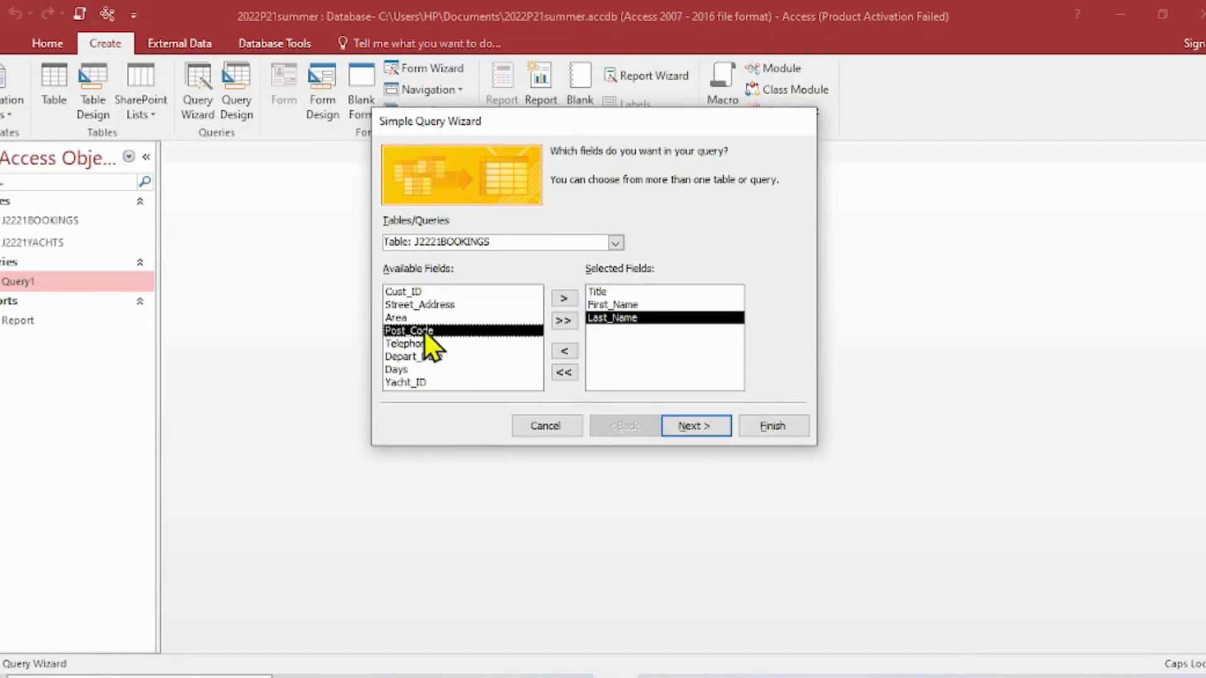
click(563, 299)
click(408, 675)
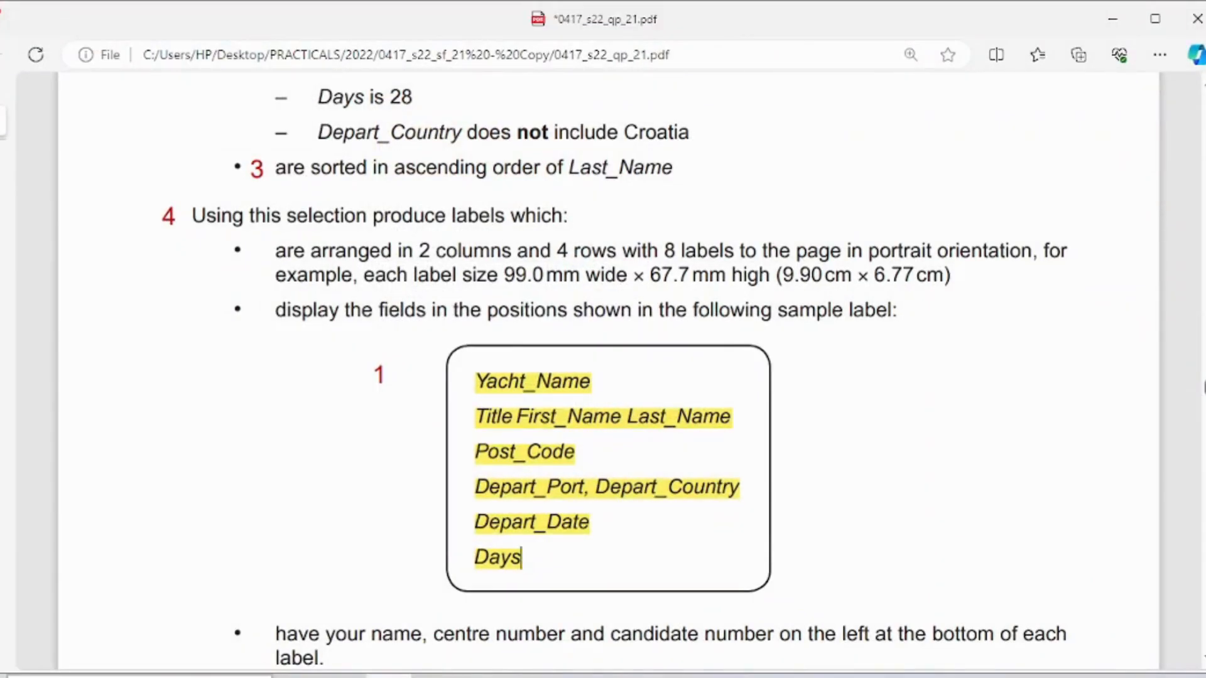
click(406, 676)
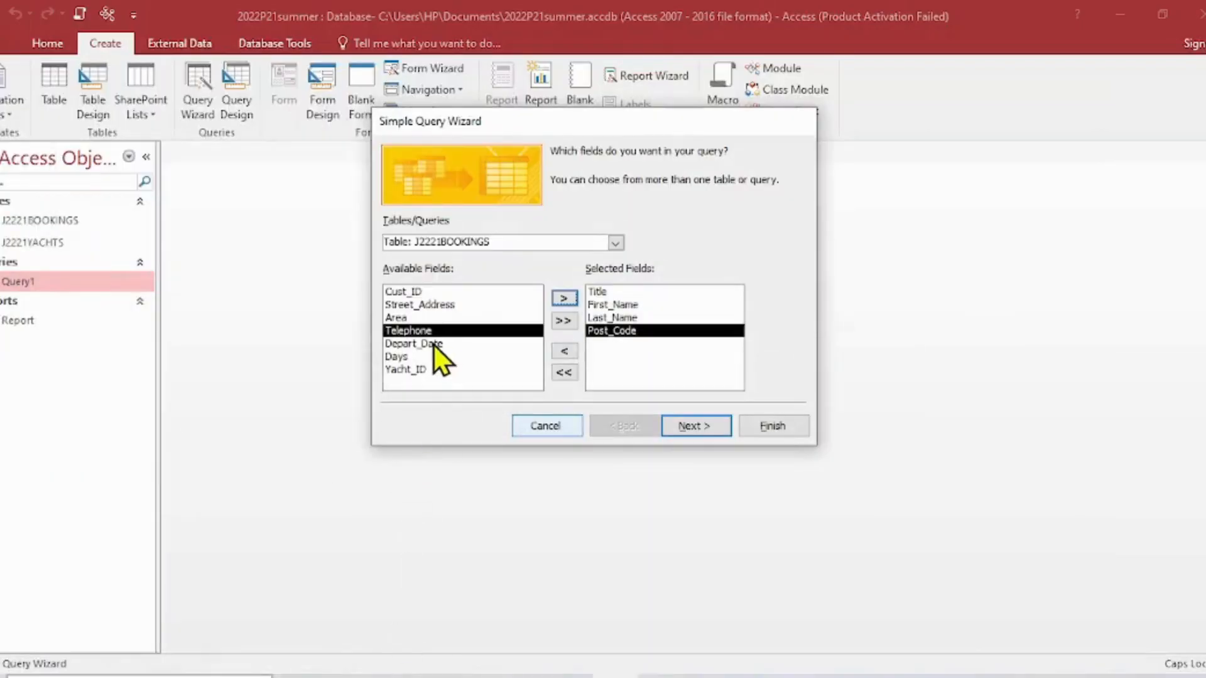
click(399, 357)
click(563, 299)
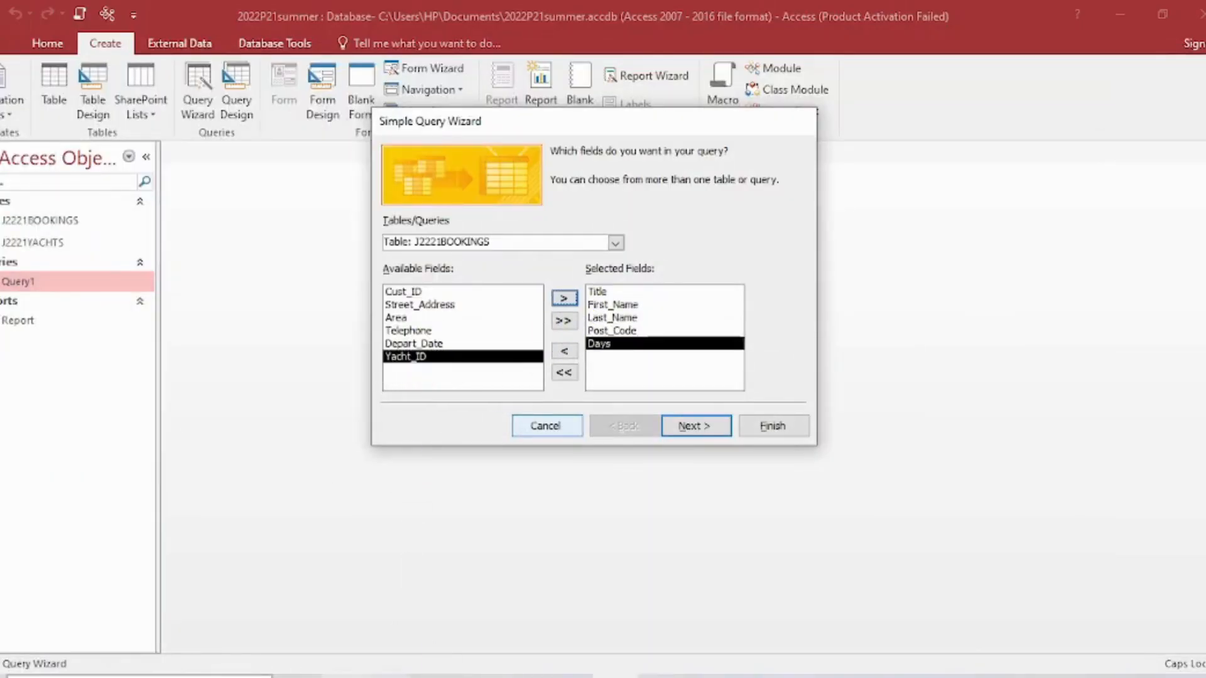
- Check the sample label in the exam paper PDF again and add Depart_Date to the query's selected fields
click(405, 676)
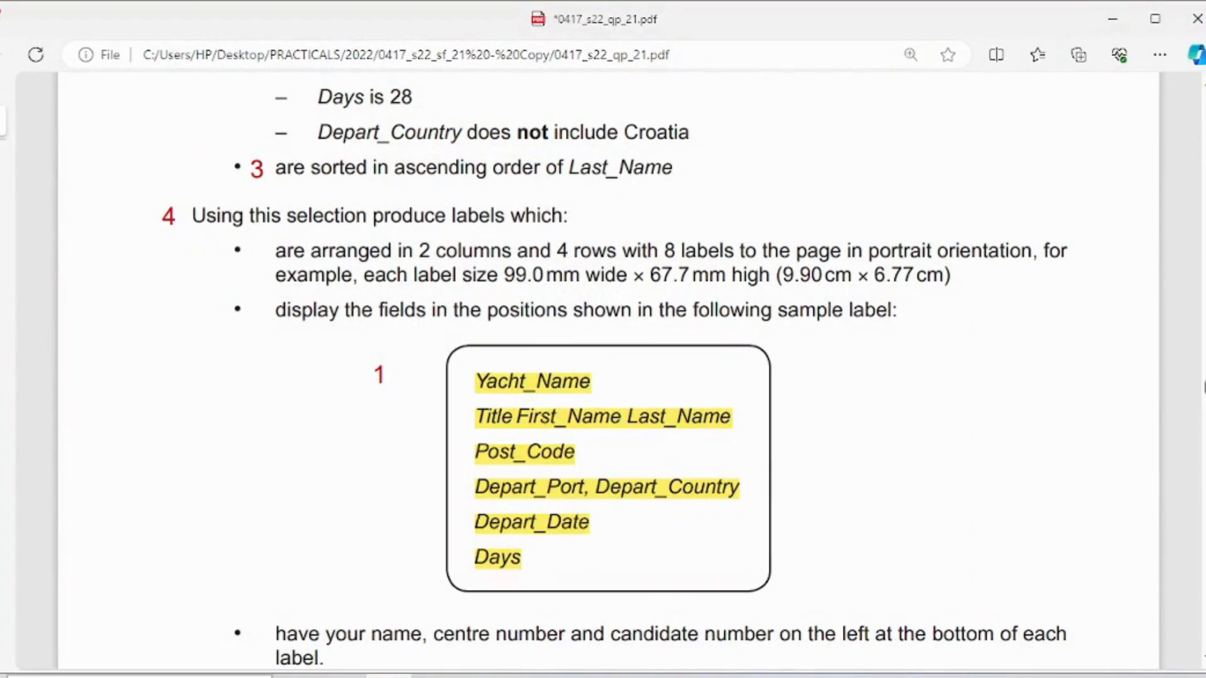
click(405, 676)
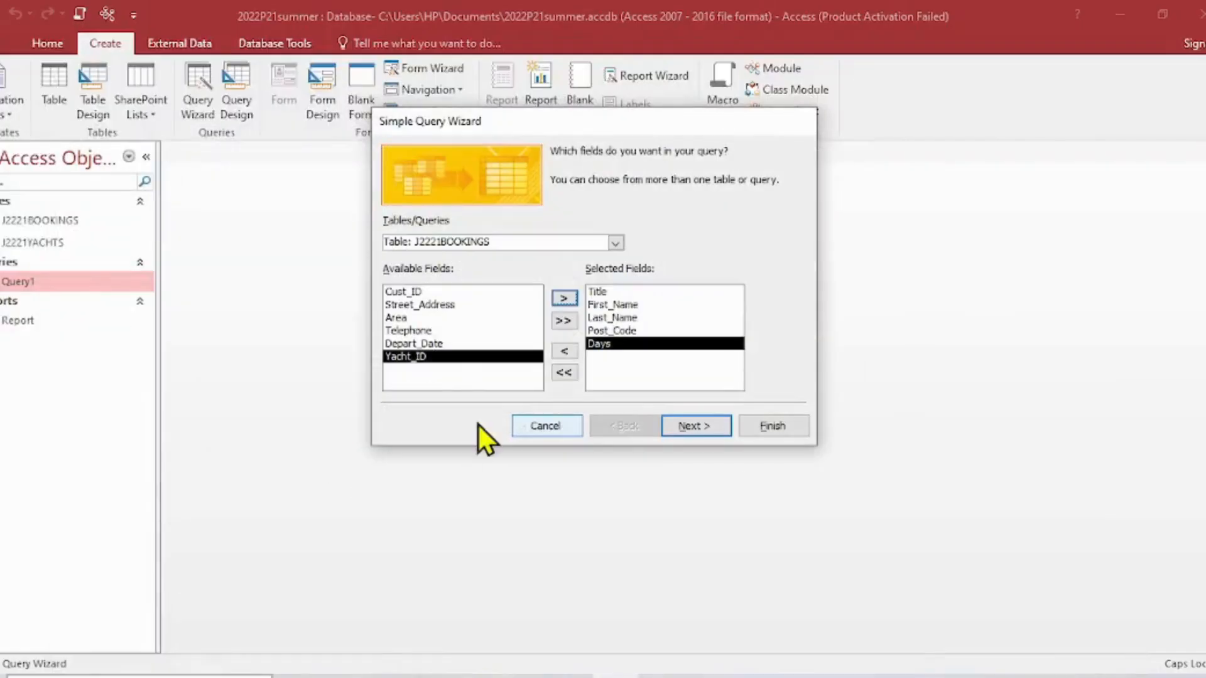
click(425, 344)
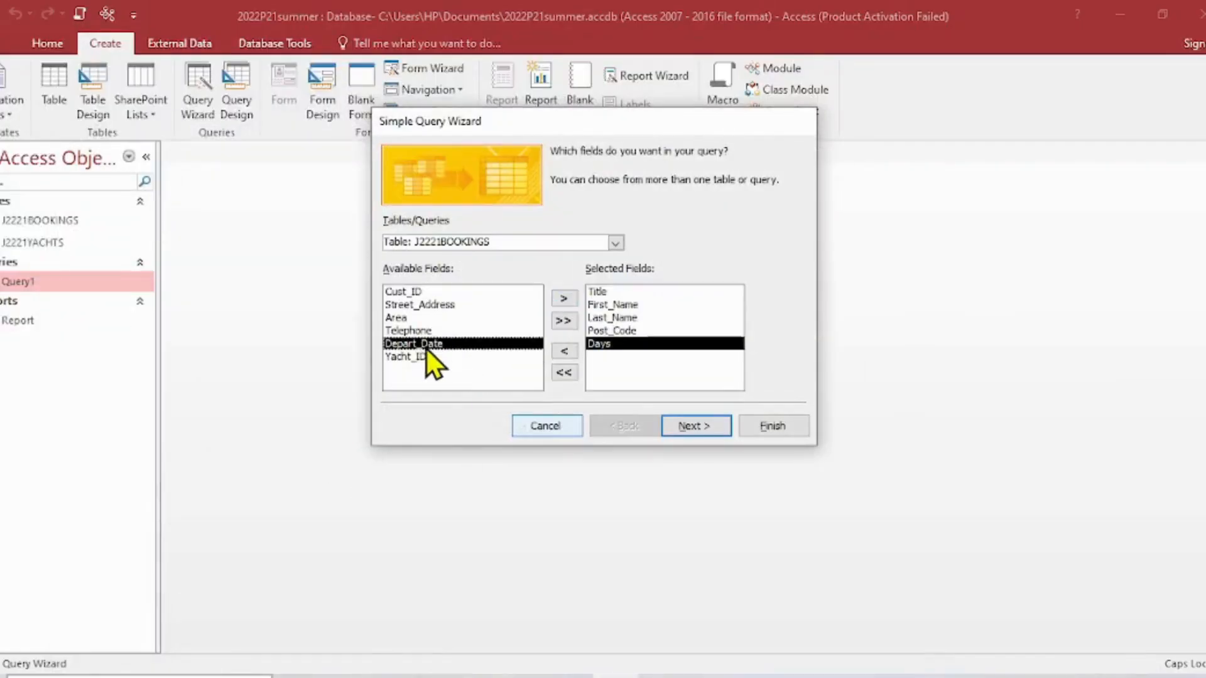
click(563, 298)
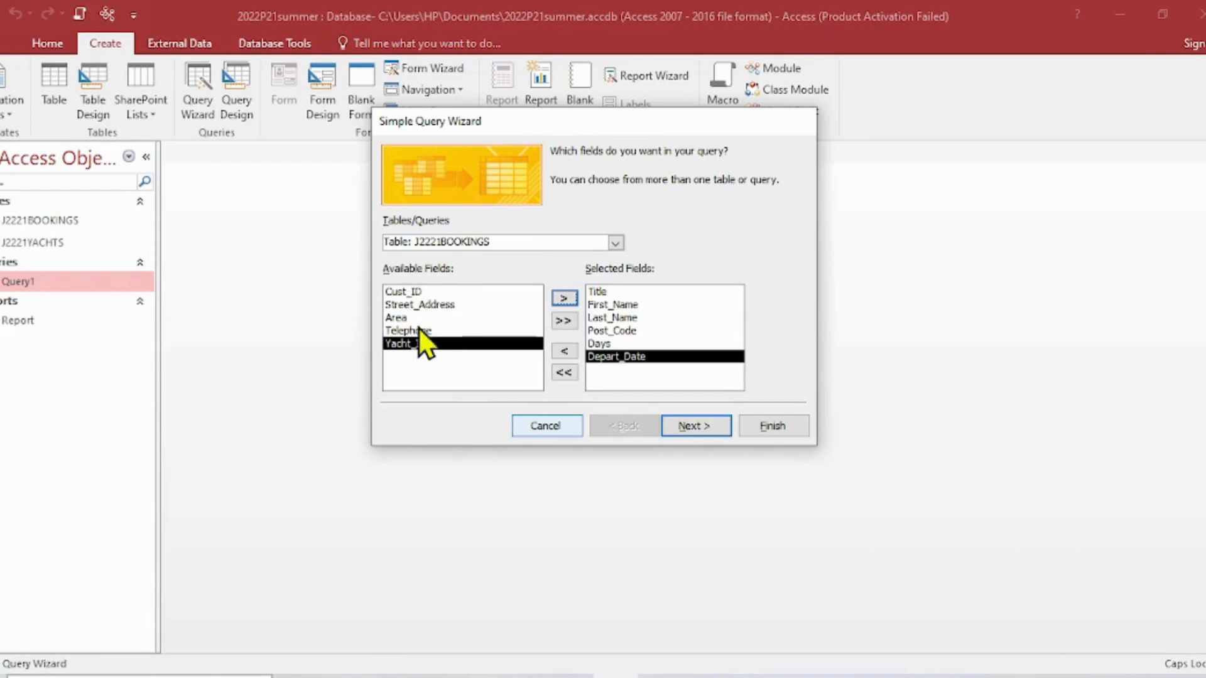
- Change the field source to the J2221YACHTS table and add Yacht_Name, Depart_Port and Depart_Country to the query
click(617, 243)
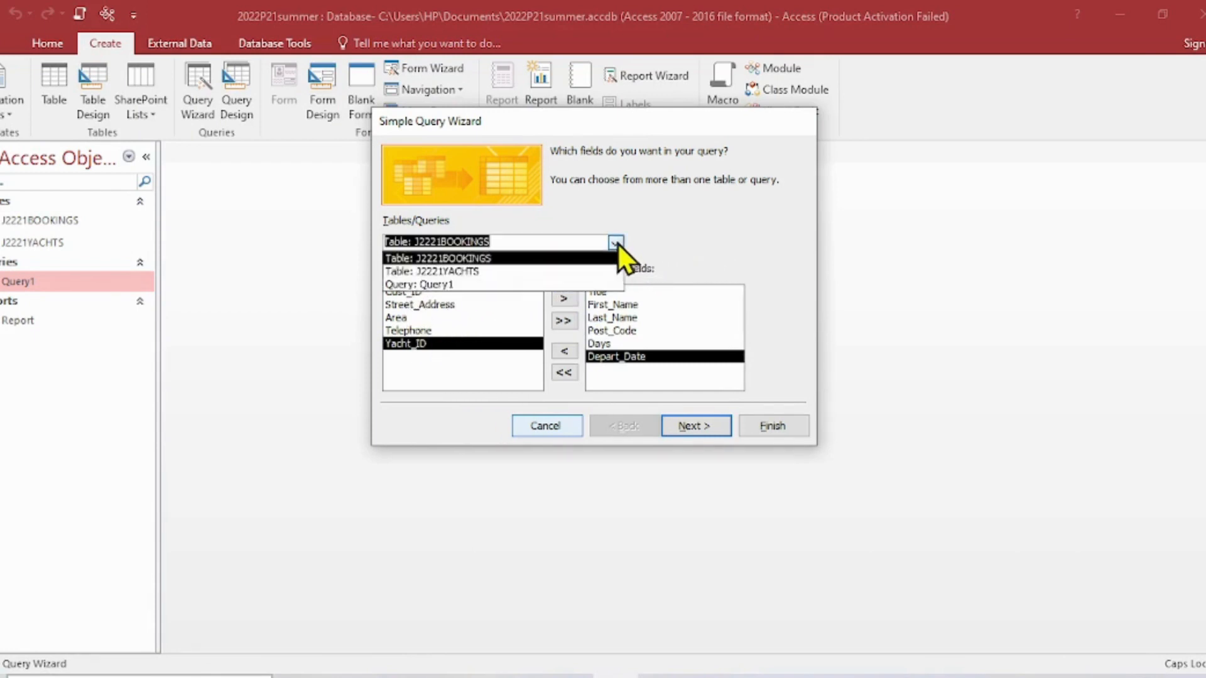
click(487, 270)
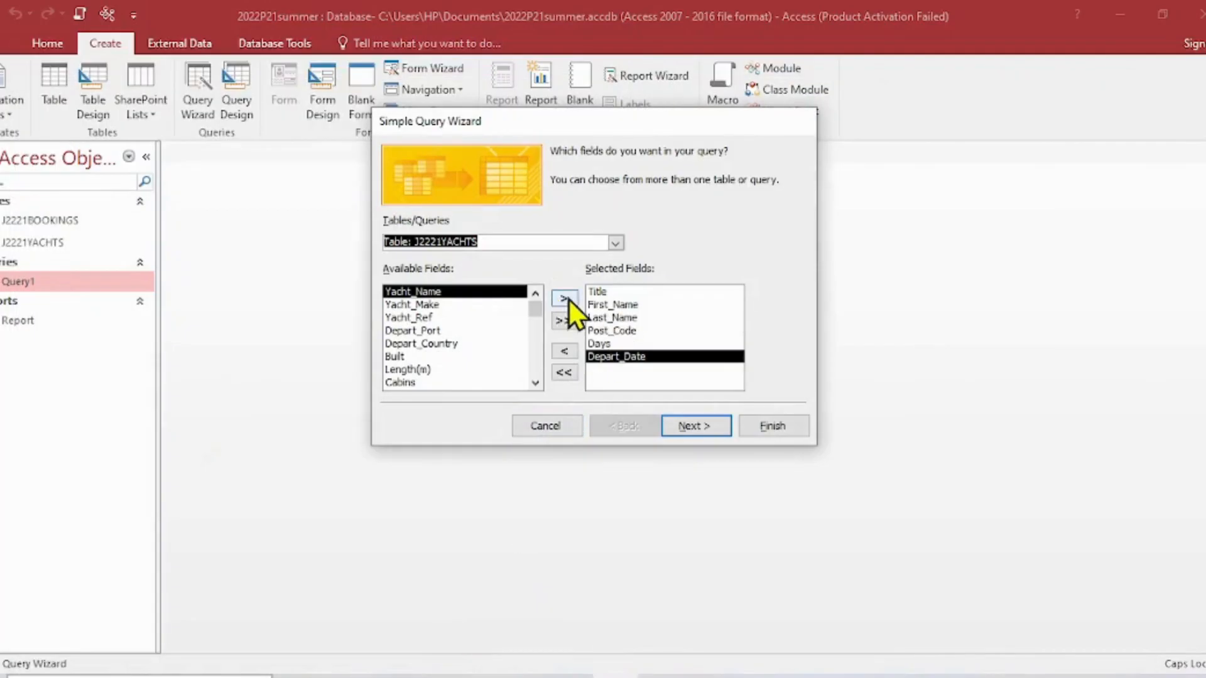
click(568, 299)
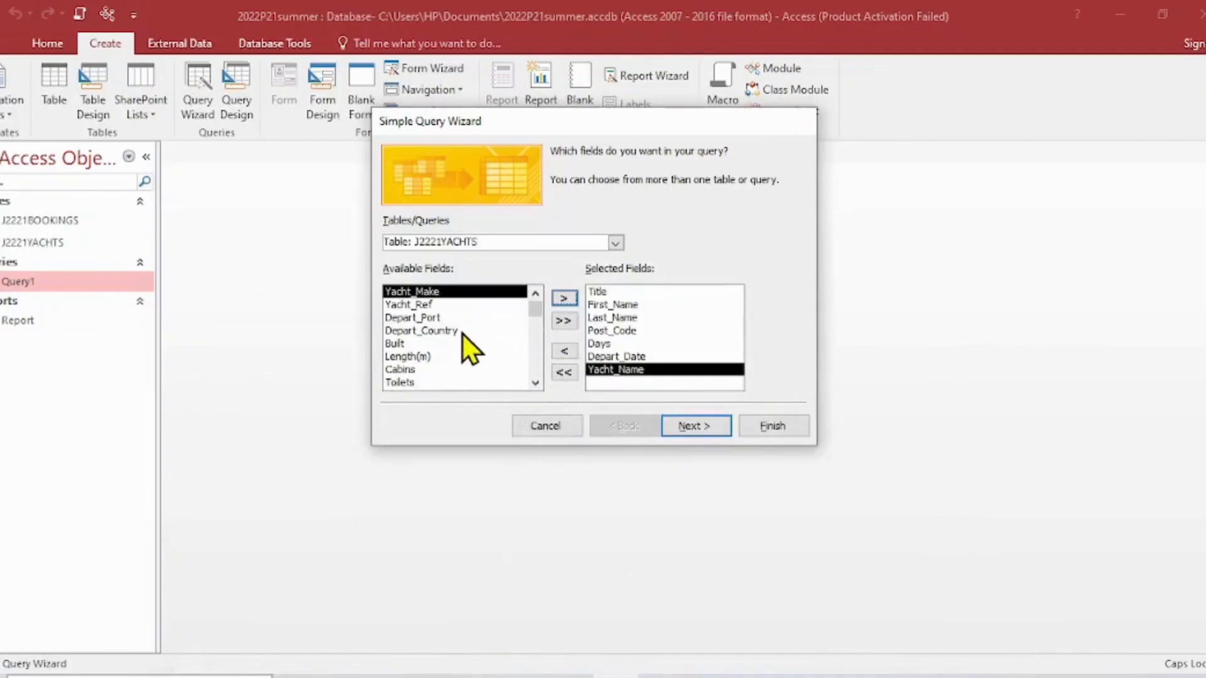
click(432, 319)
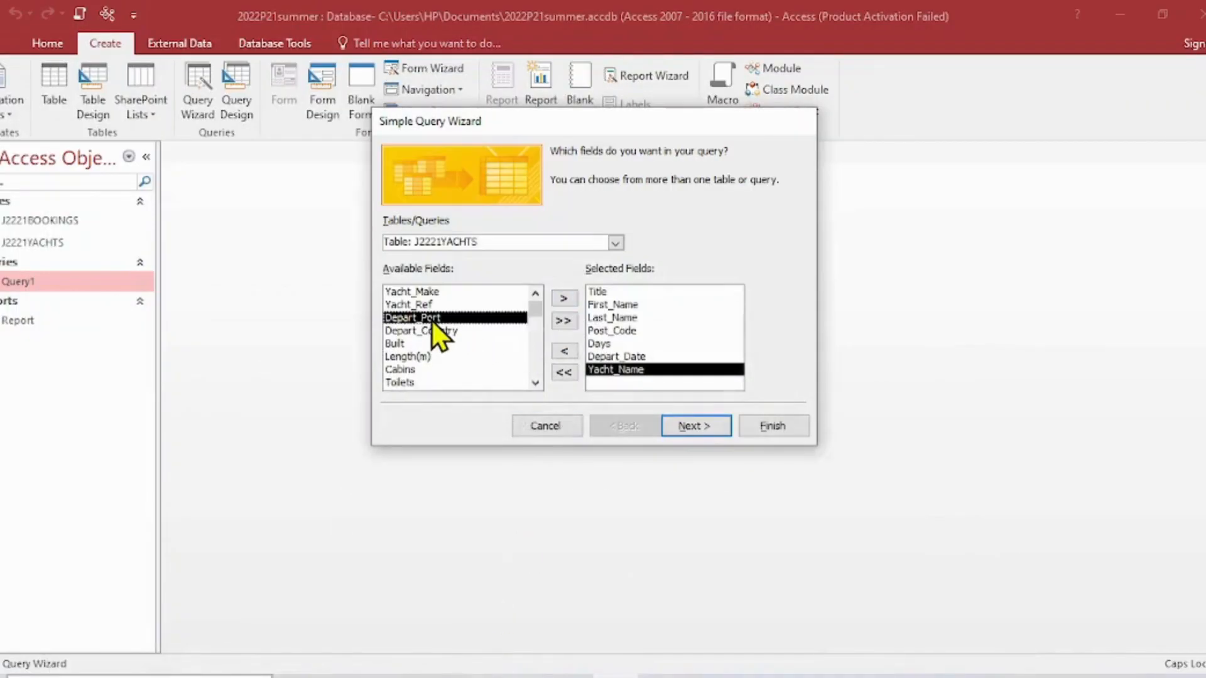
click(561, 298)
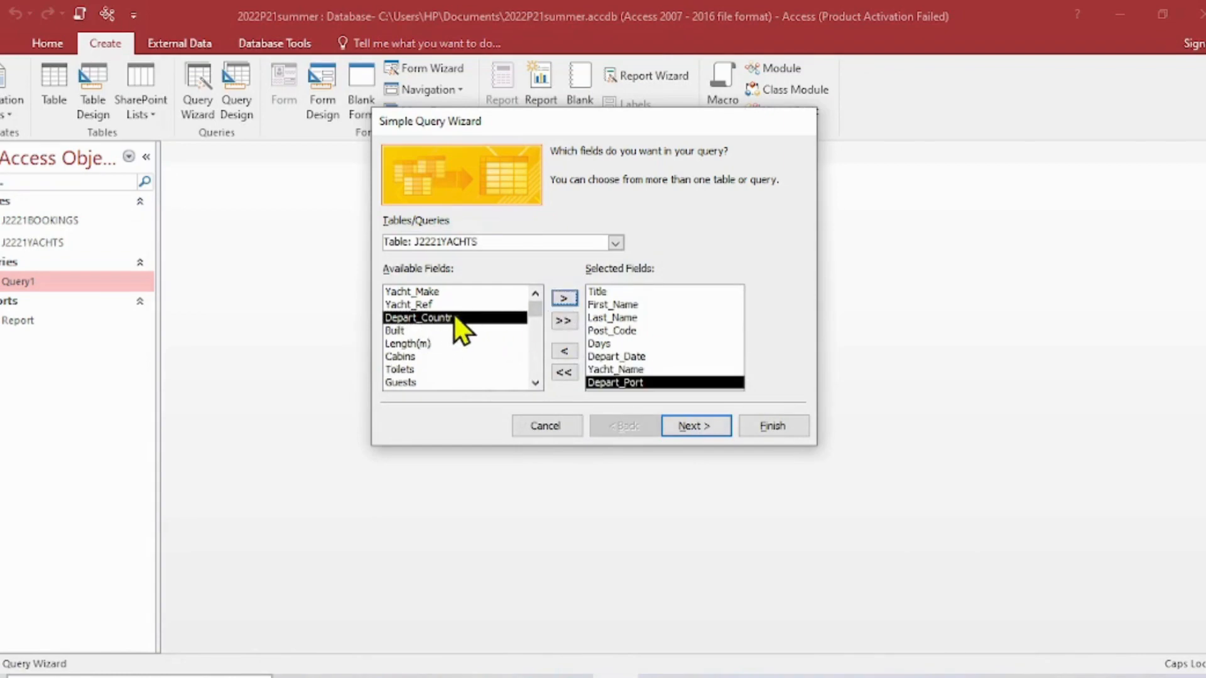
click(561, 298)
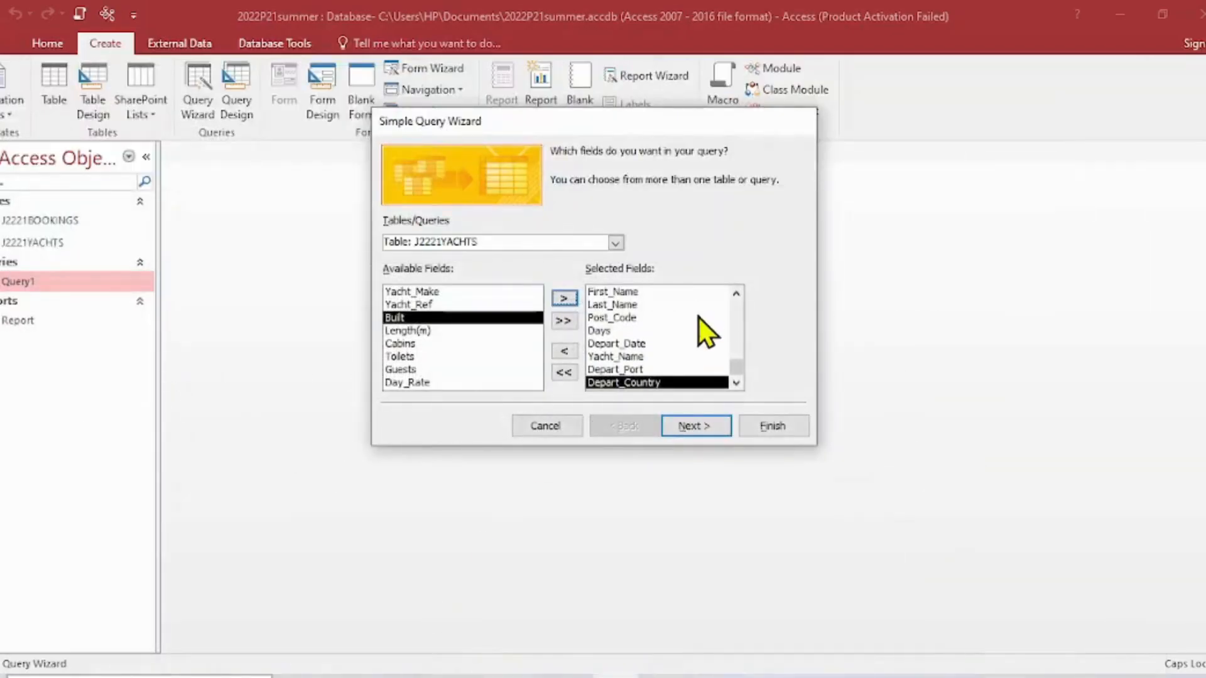
- Review the selected fields, then finish the wizard as a detail query titled QUERY2, opening it to modify the design
drag(740, 373, 748, 316)
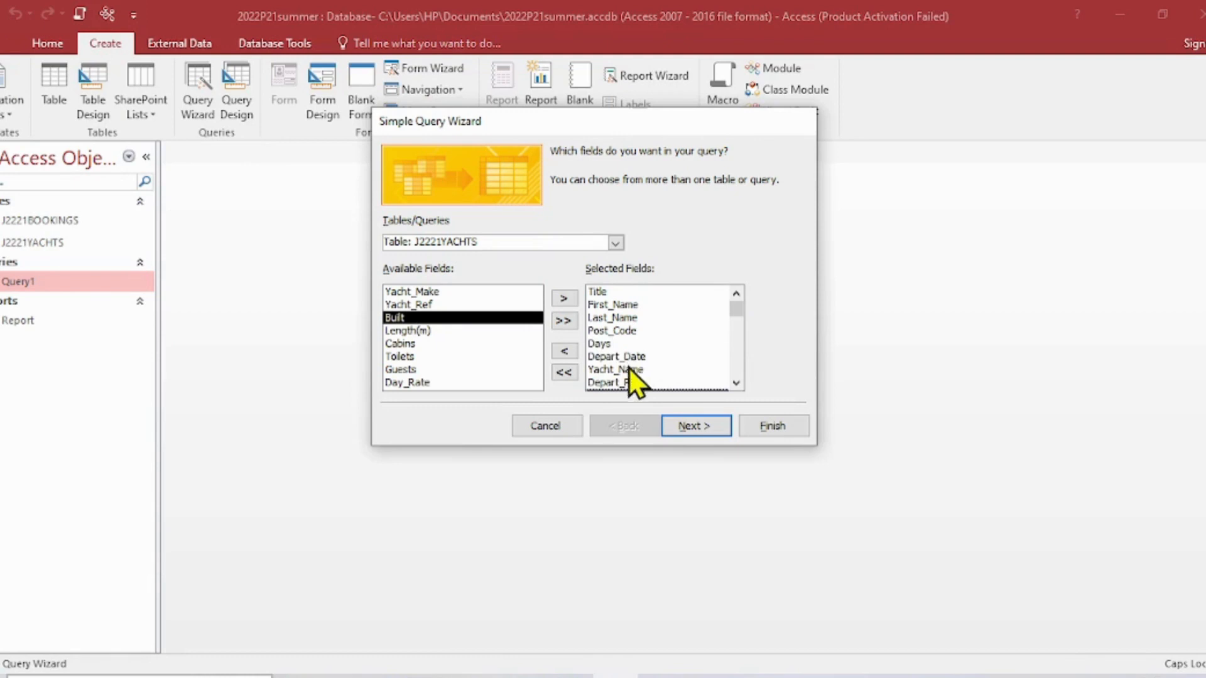
click(735, 383)
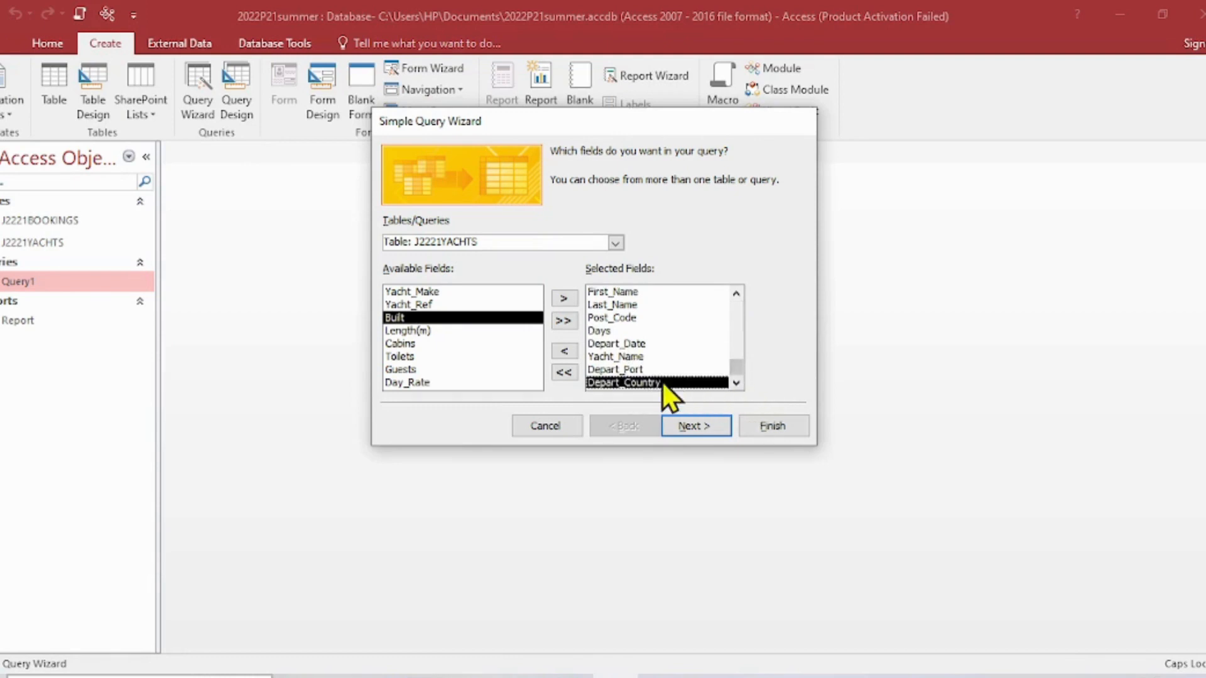
click(706, 426)
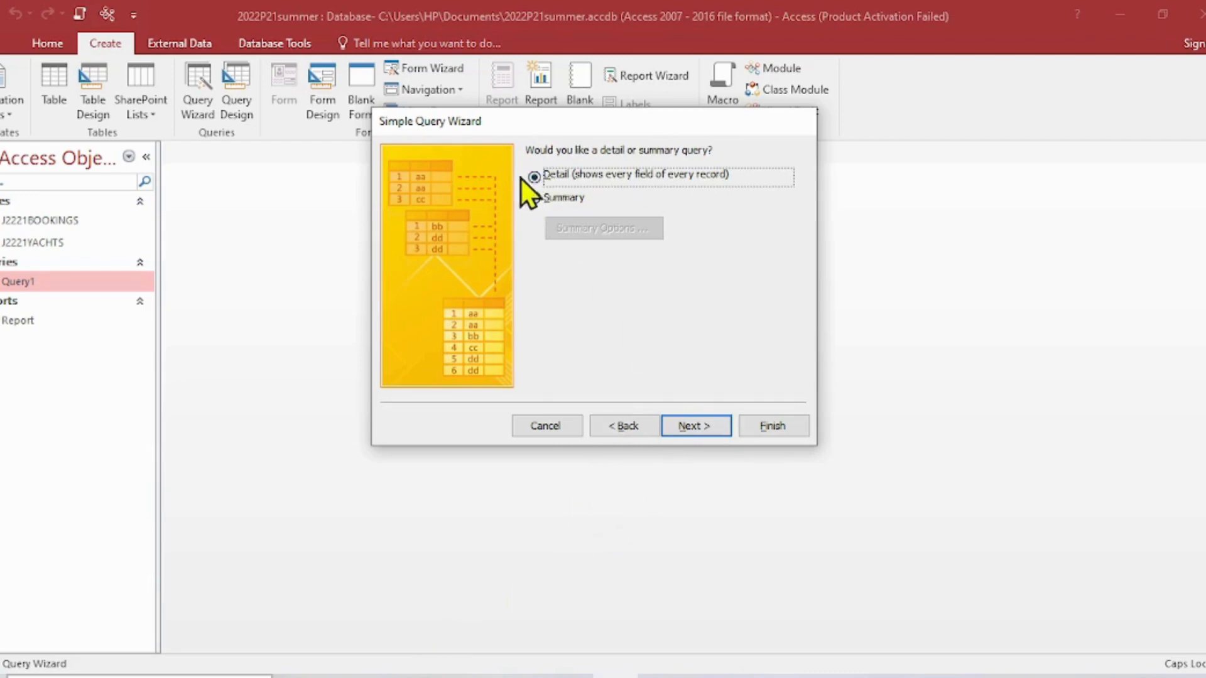
click(700, 428)
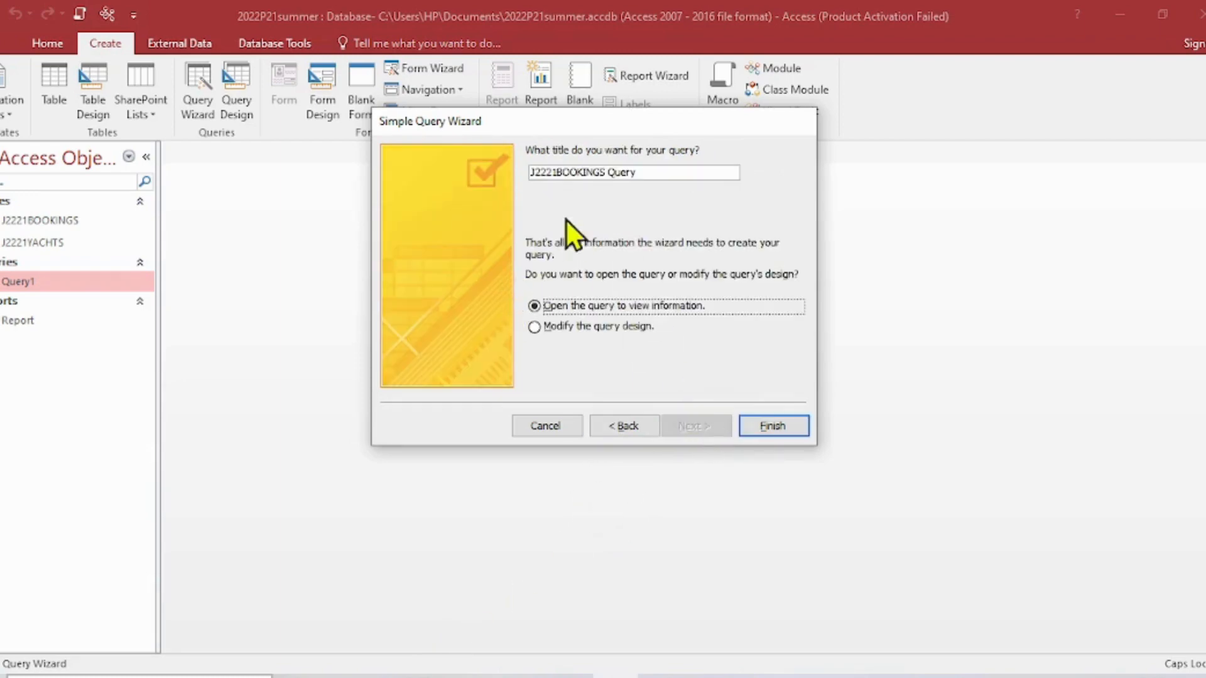
drag(665, 177, 538, 171)
text(Q)
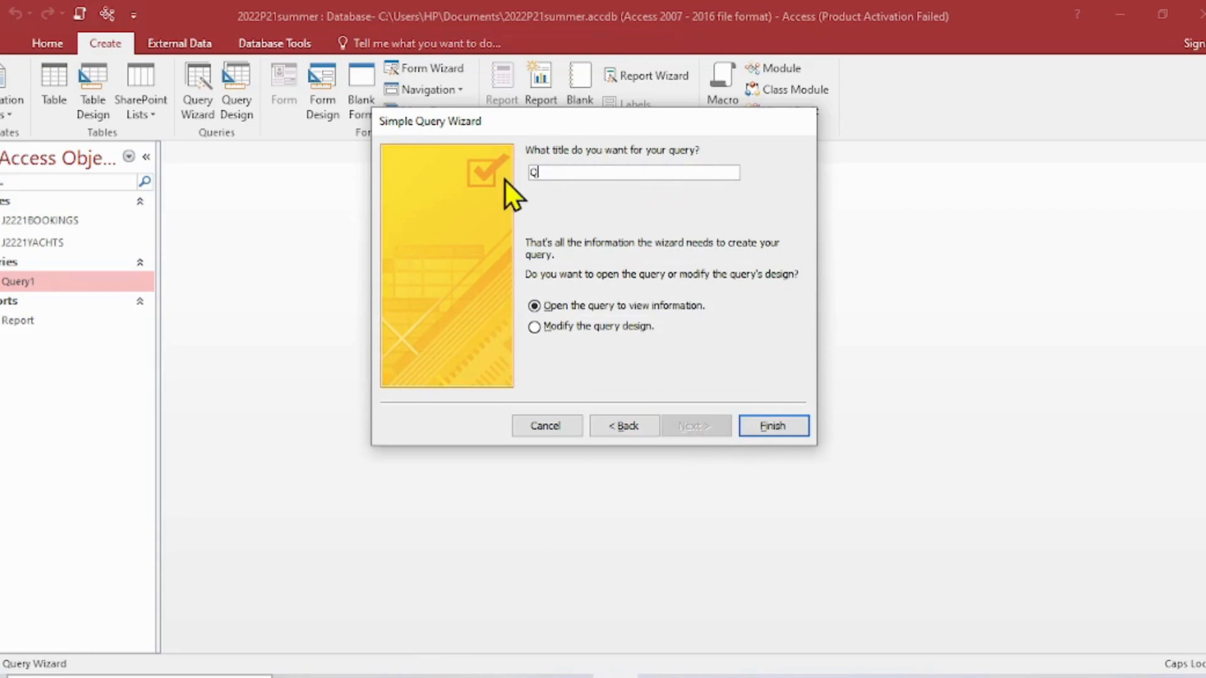
text(UERY2)
click(534, 326)
click(761, 427)
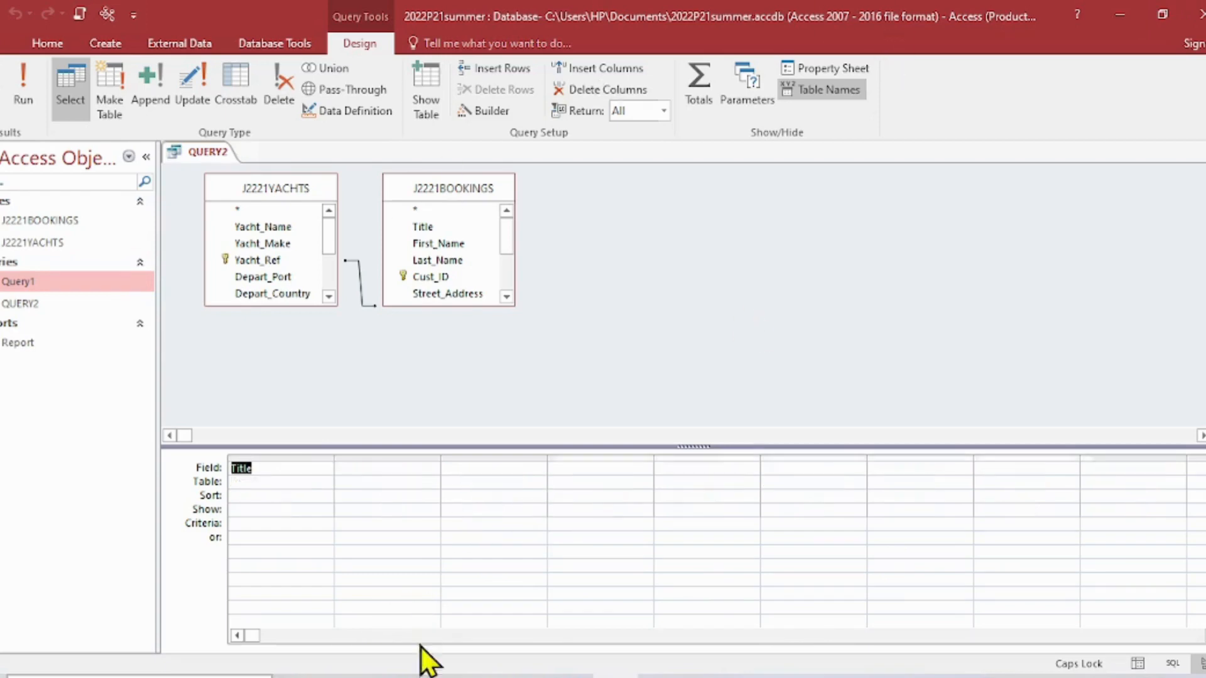
- Switch to the exam paper PDF and highlight question 17's record selection conditions for Days and Depart_Country in yellow
click(396, 676)
scroll(600, 484, up, 2)
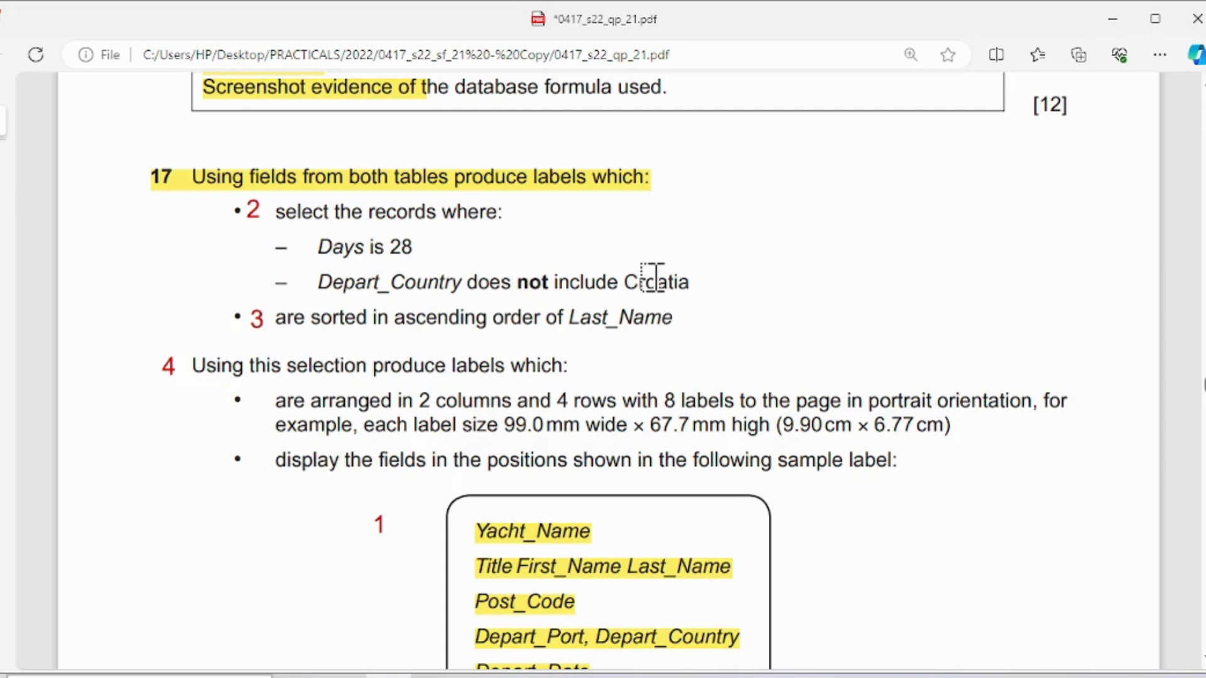
drag(274, 212, 693, 283)
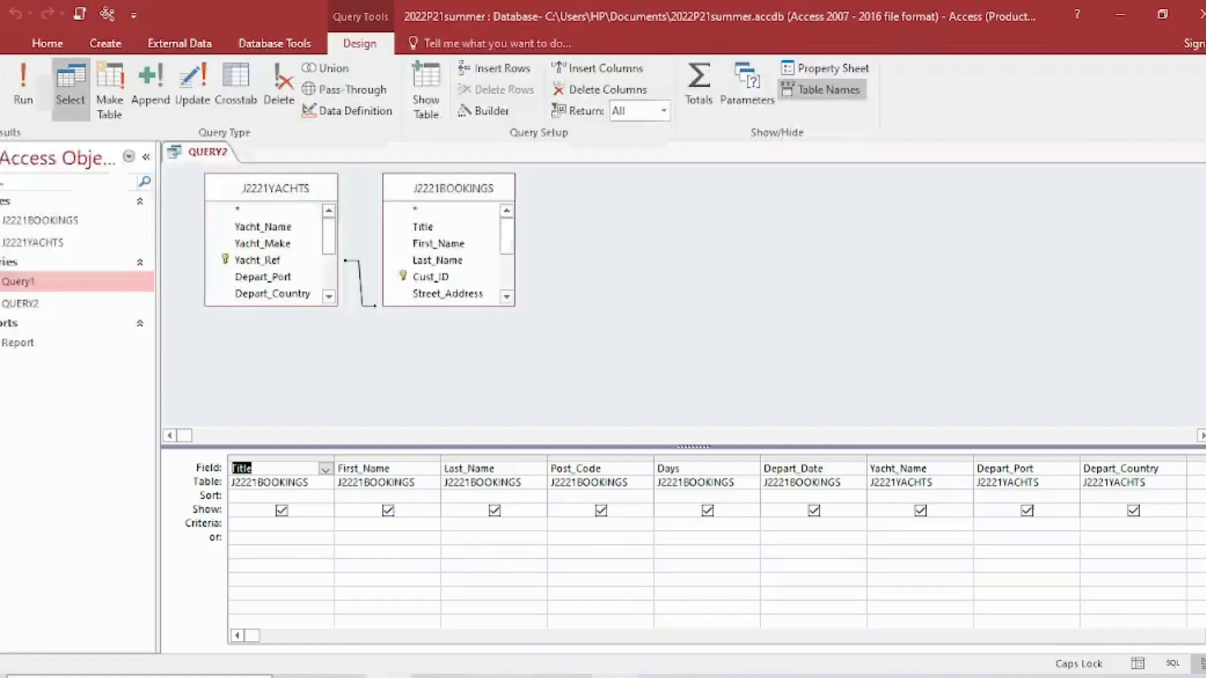
- Return to Access, run QUERY2 without criteria and look through its records
click(616, 677)
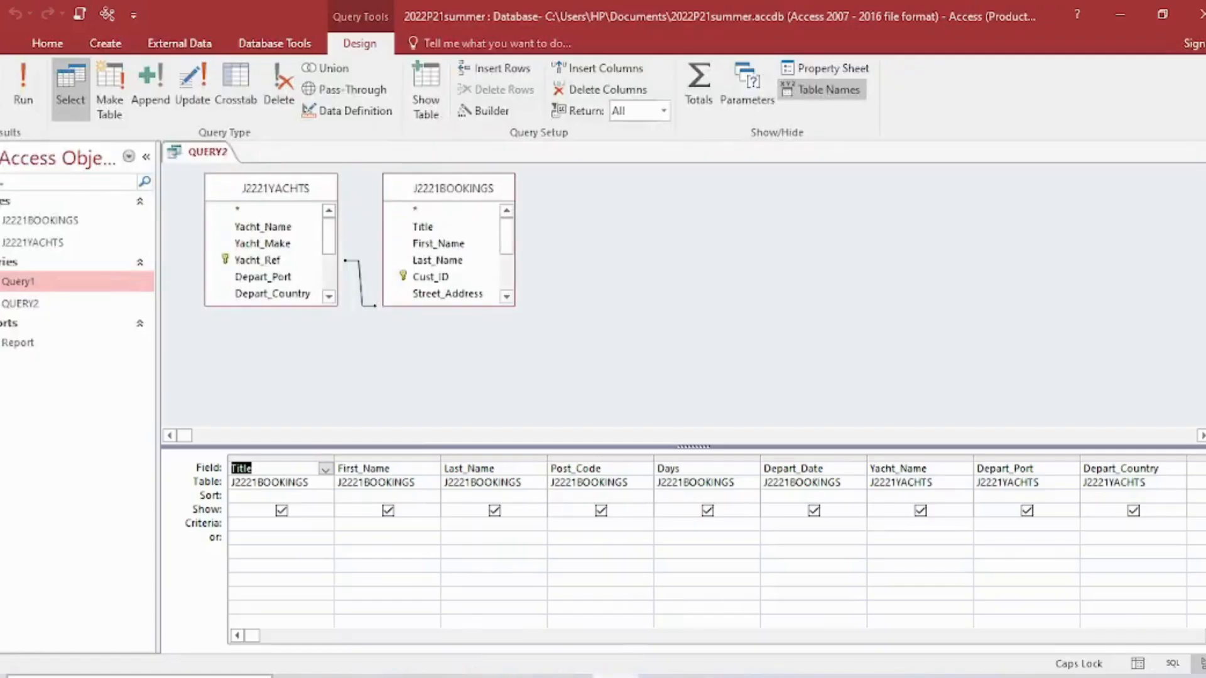
click(27, 102)
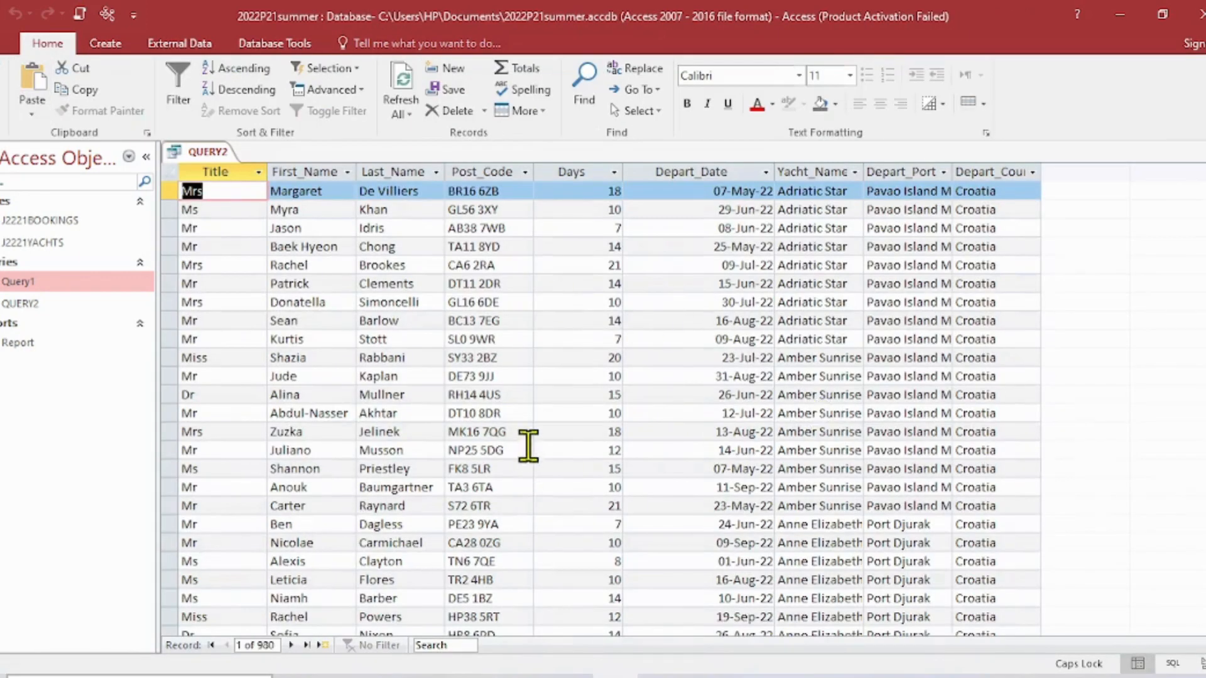
scroll(1133, 501, down, 3)
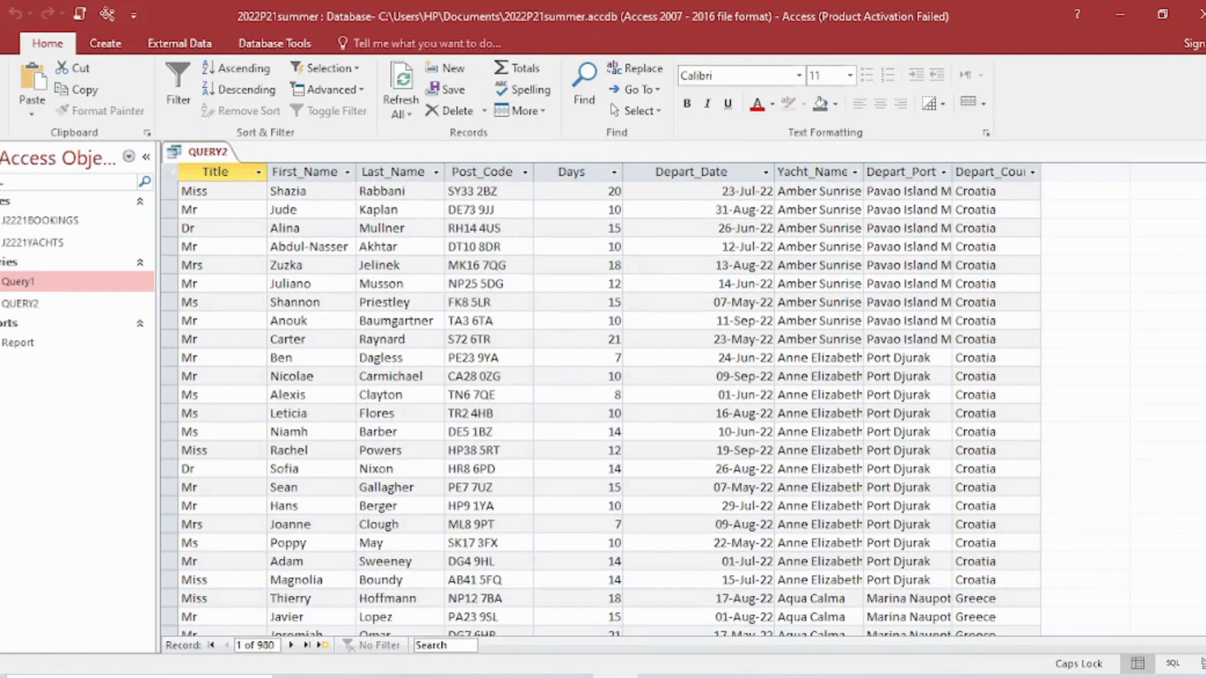
- Return QUERY2 to Design View, set the Days criterion to =28 and run the query
click(12, 116)
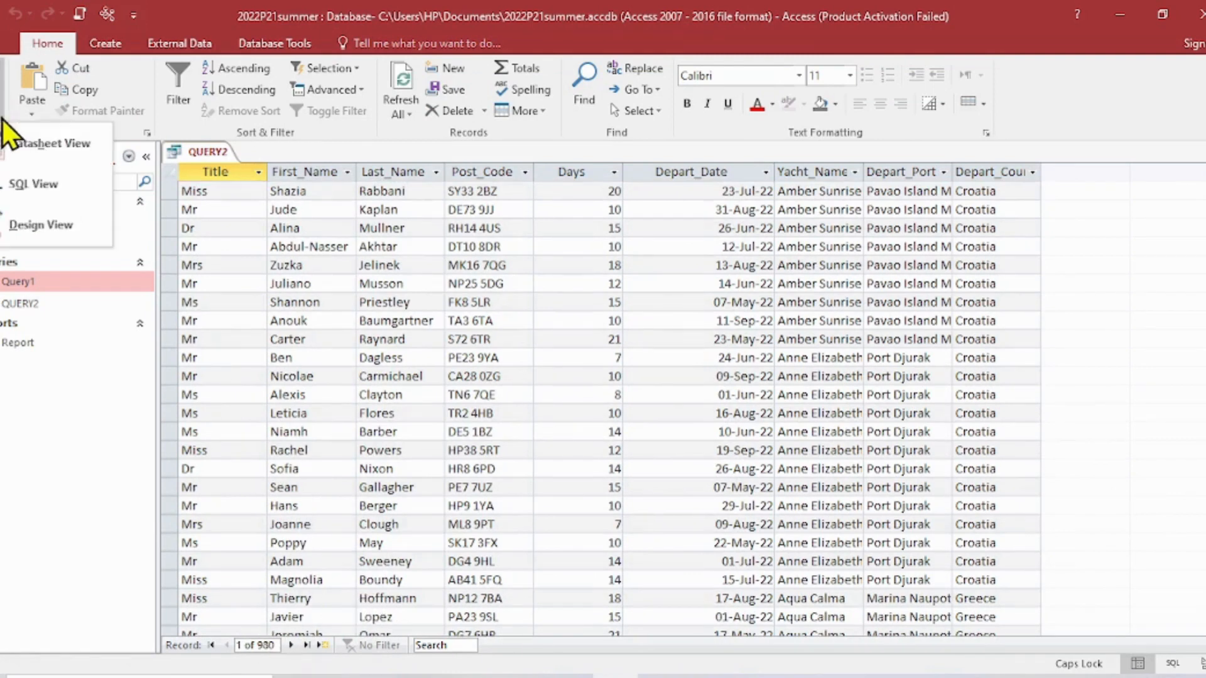
click(35, 218)
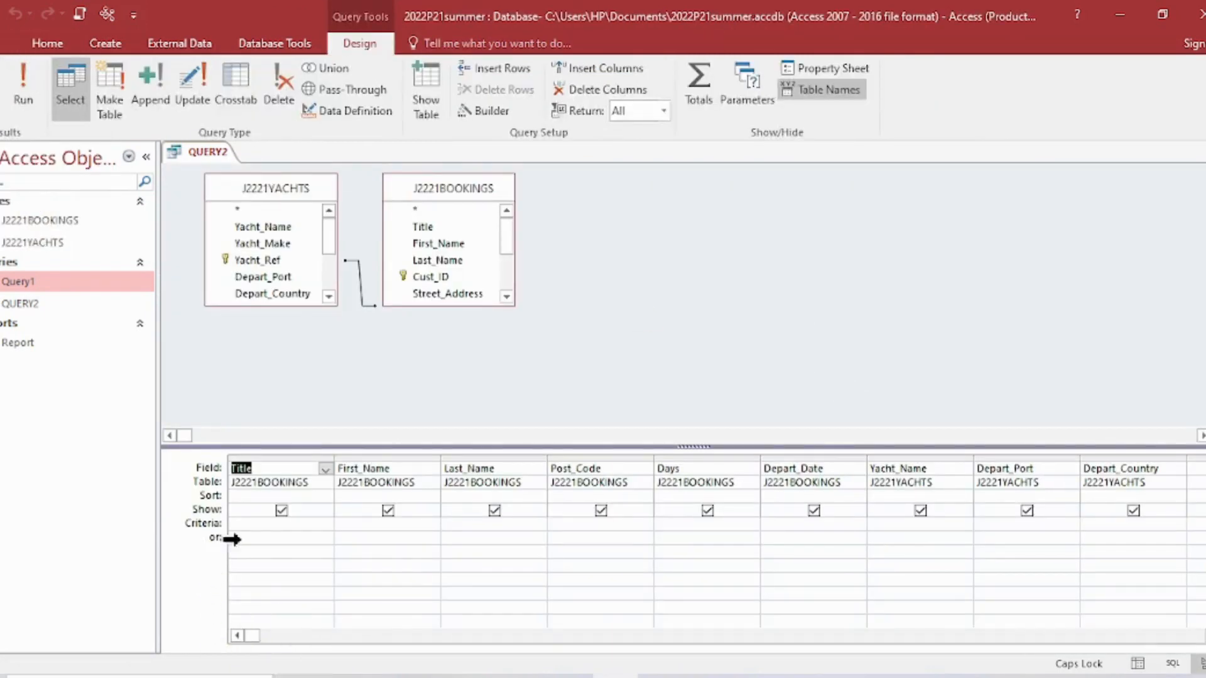
click(694, 524)
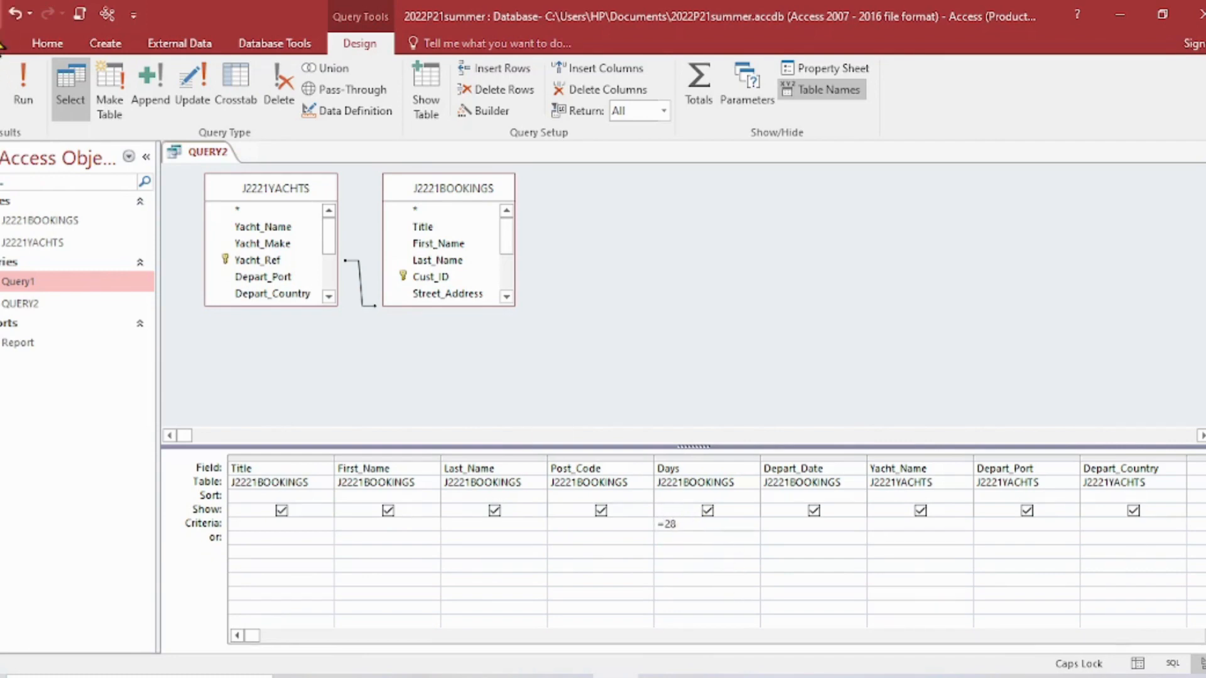
click(19, 77)
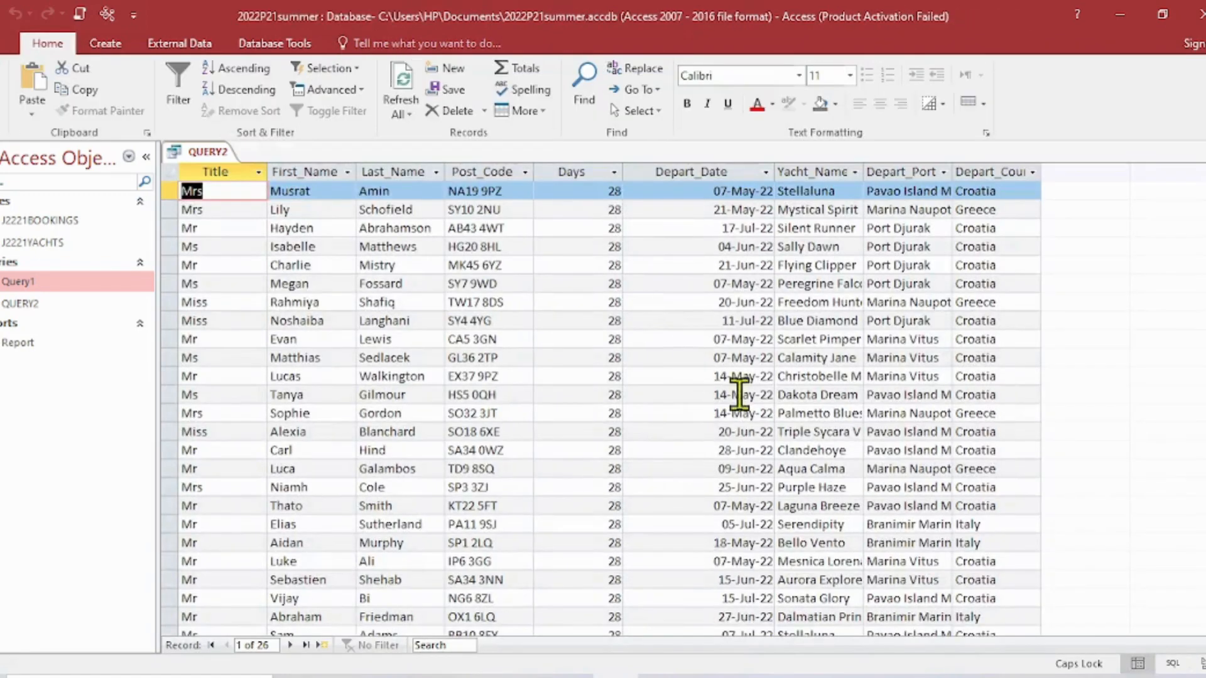
- Check the Days values in the query results and widen the Depart_Country column to fit its heading
click(572, 171)
scroll(716, 392, down, 6)
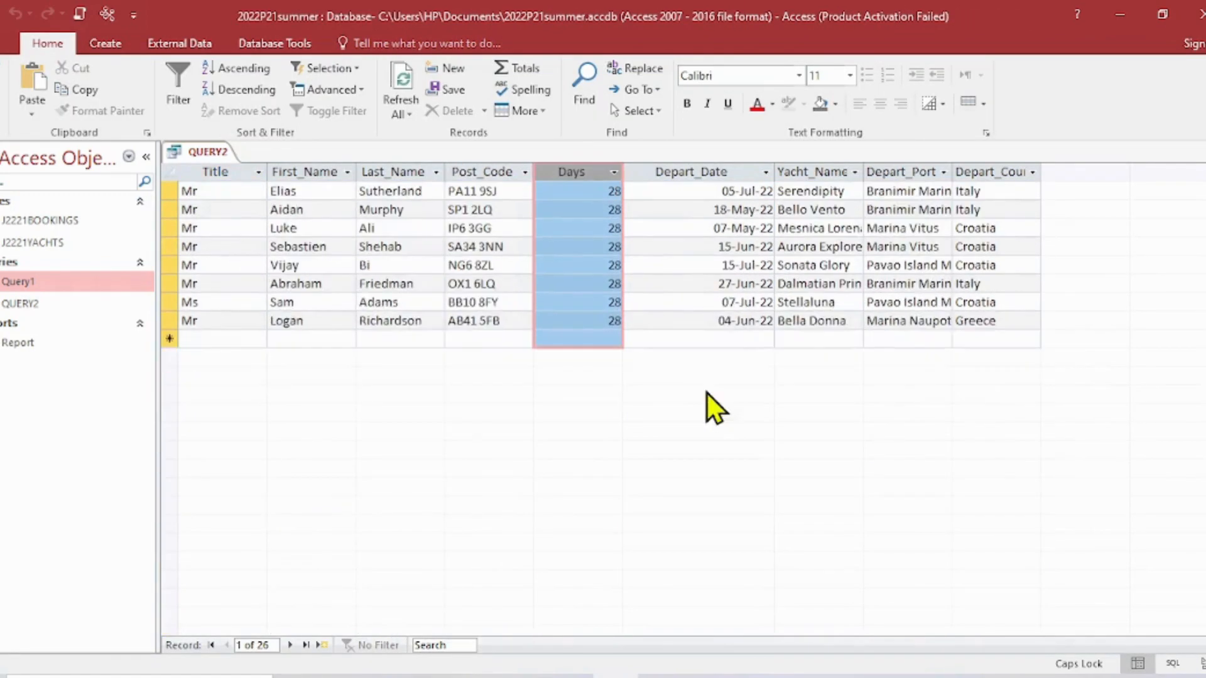
scroll(681, 407, up, 5)
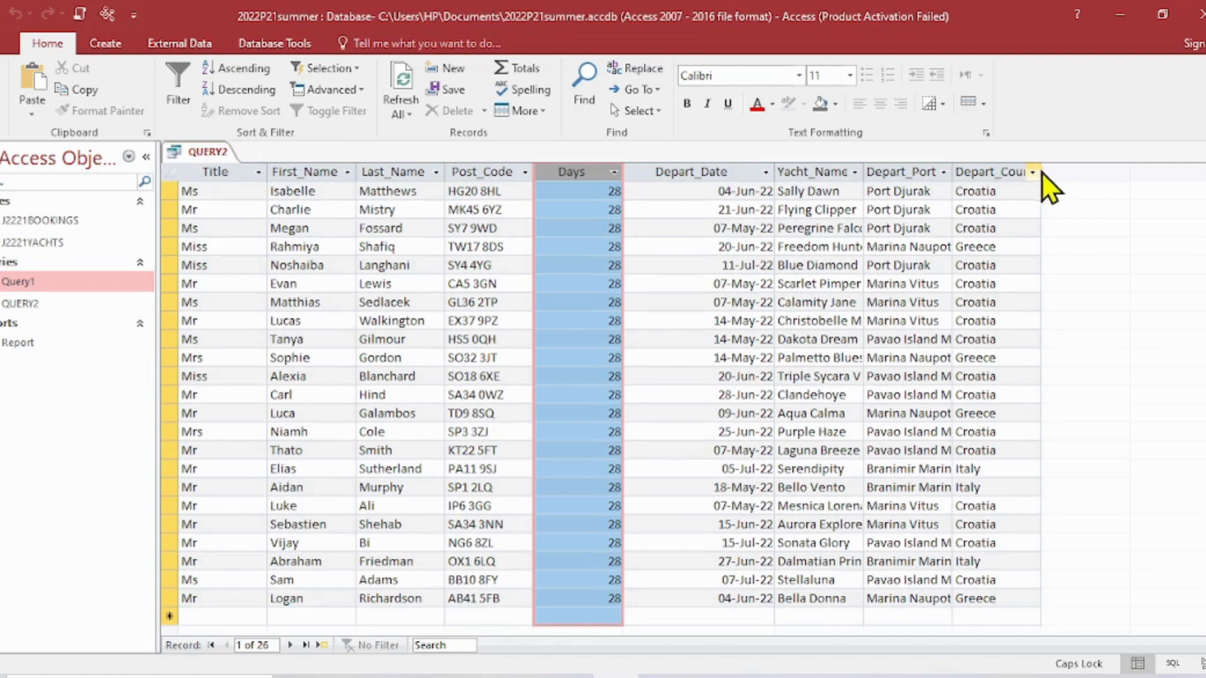
drag(1041, 172, 1069, 175)
scroll(1039, 284, down, 2)
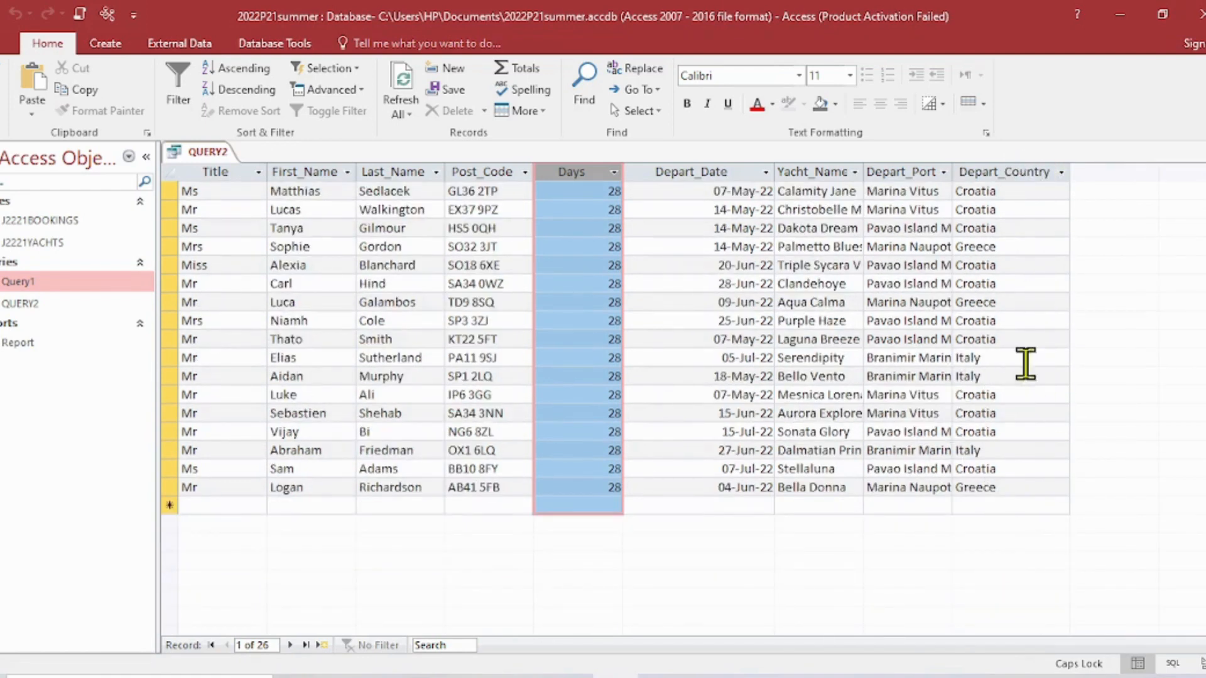
- In QUERY2's Design View, set the Depart_Country criterion to Not "CROATIA" and run the query
click(6, 95)
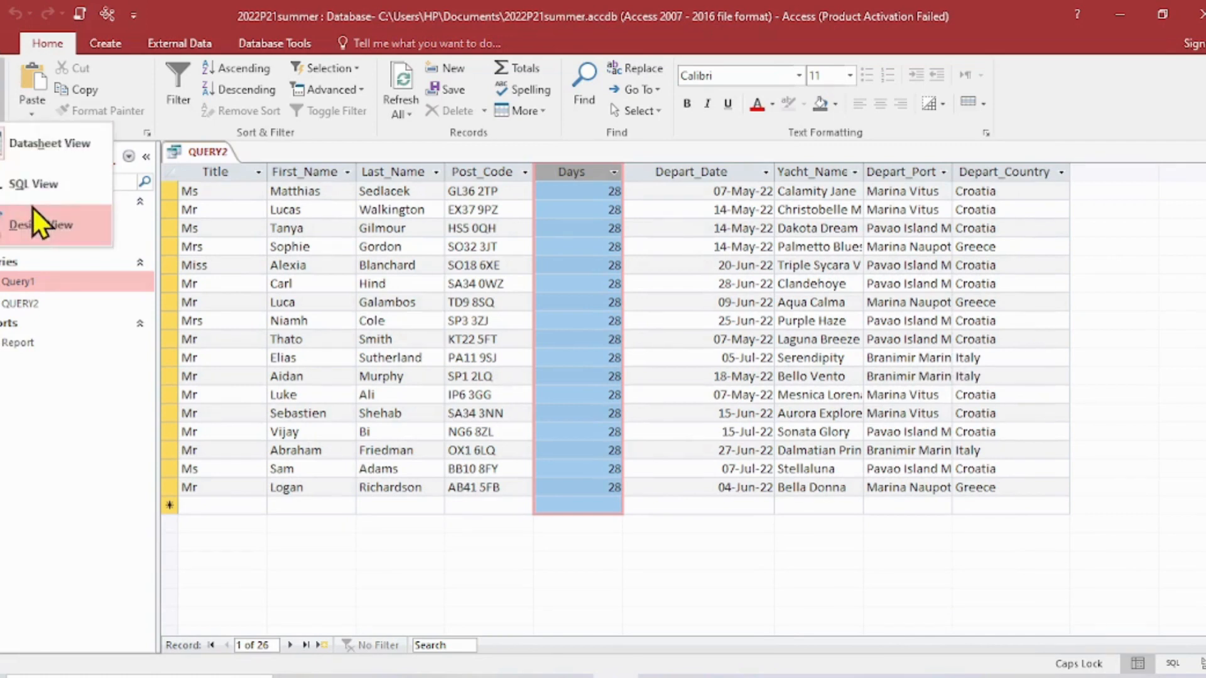
click(38, 226)
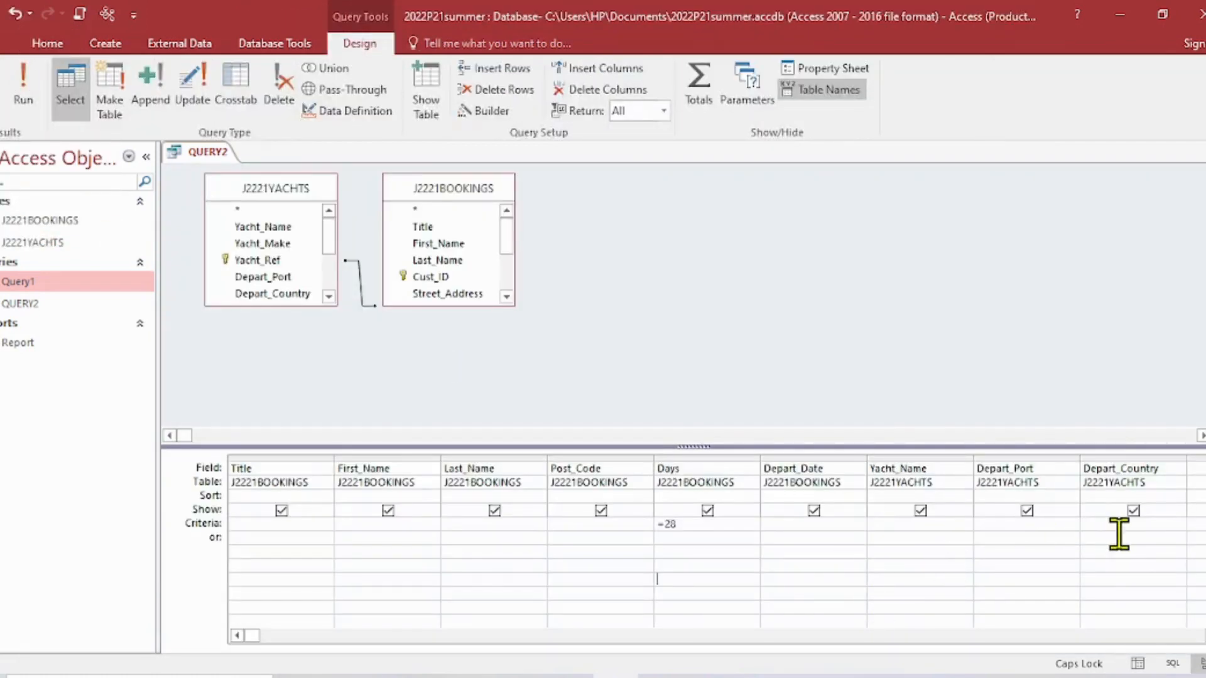
click(1112, 525)
text(NOT CROATIA)
click(1158, 565)
click(1178, 592)
click(25, 73)
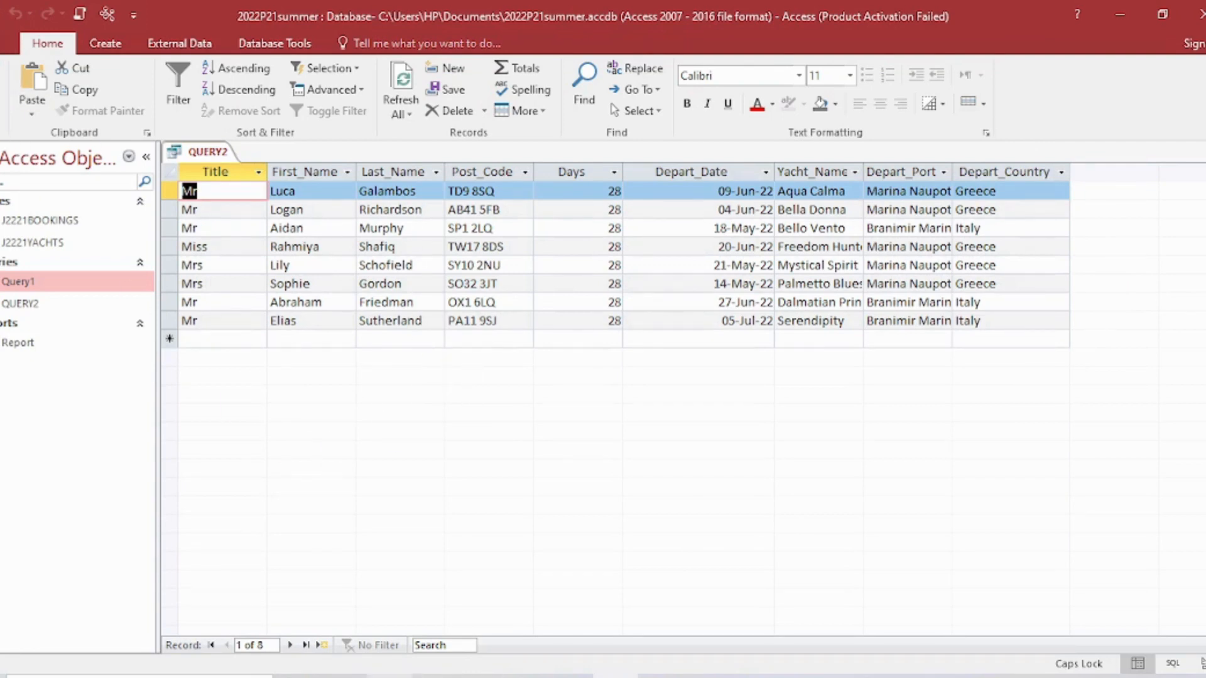
- Recheck the question 17 criteria, set QUERY2's Last_Name field to sort in ascending order in Design View, and run the query
click(390, 677)
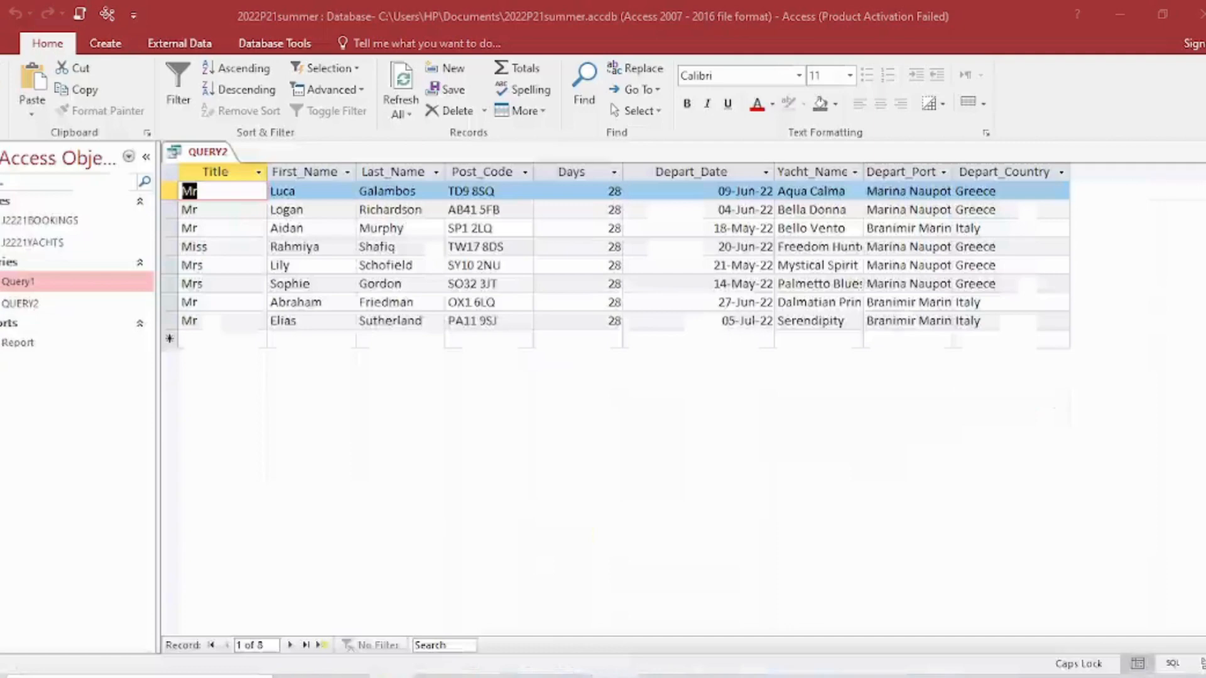
click(616, 677)
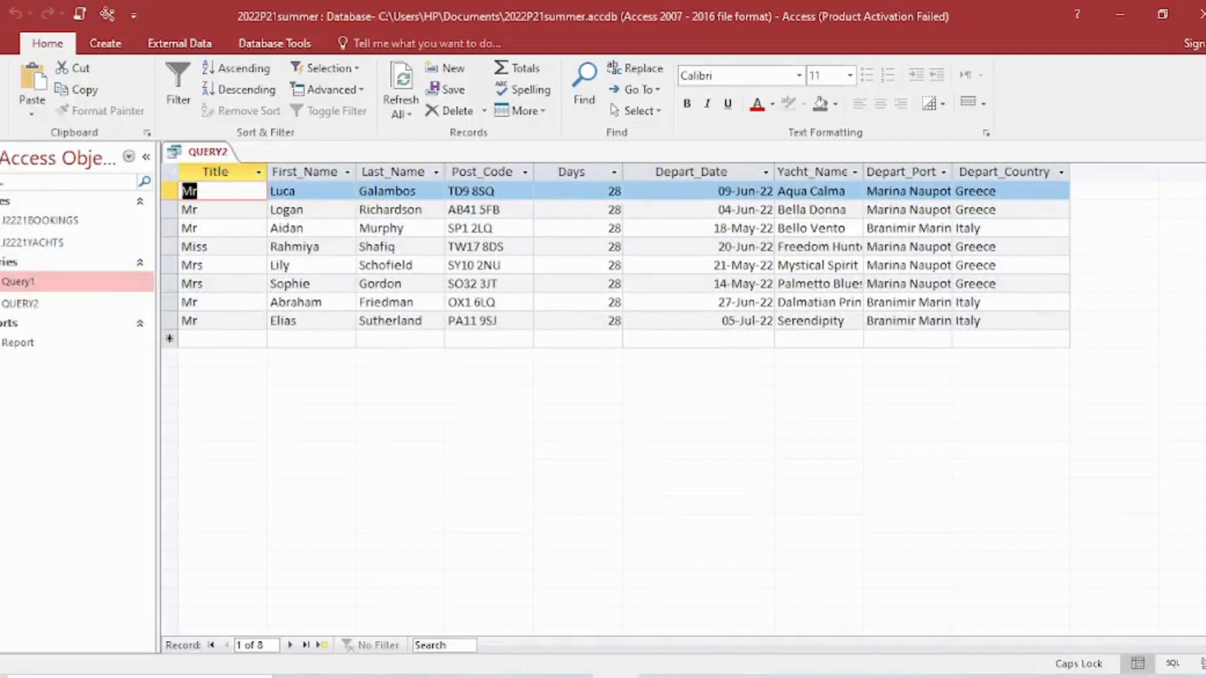
click(3, 118)
click(25, 218)
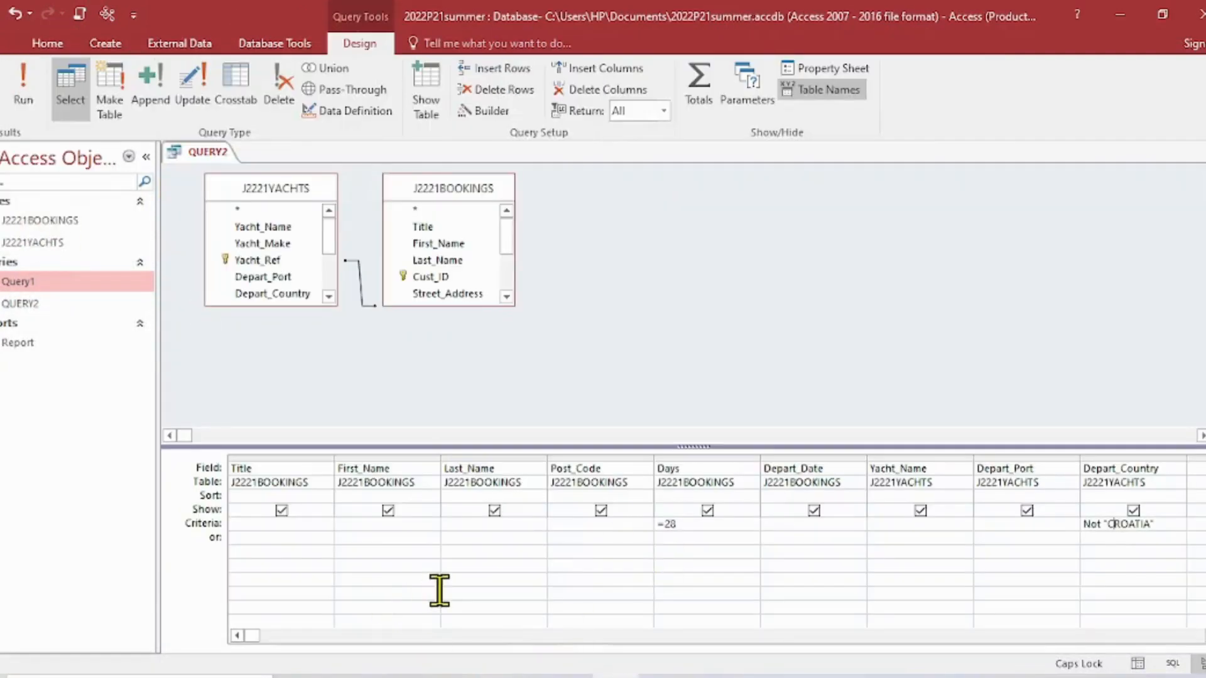
click(469, 469)
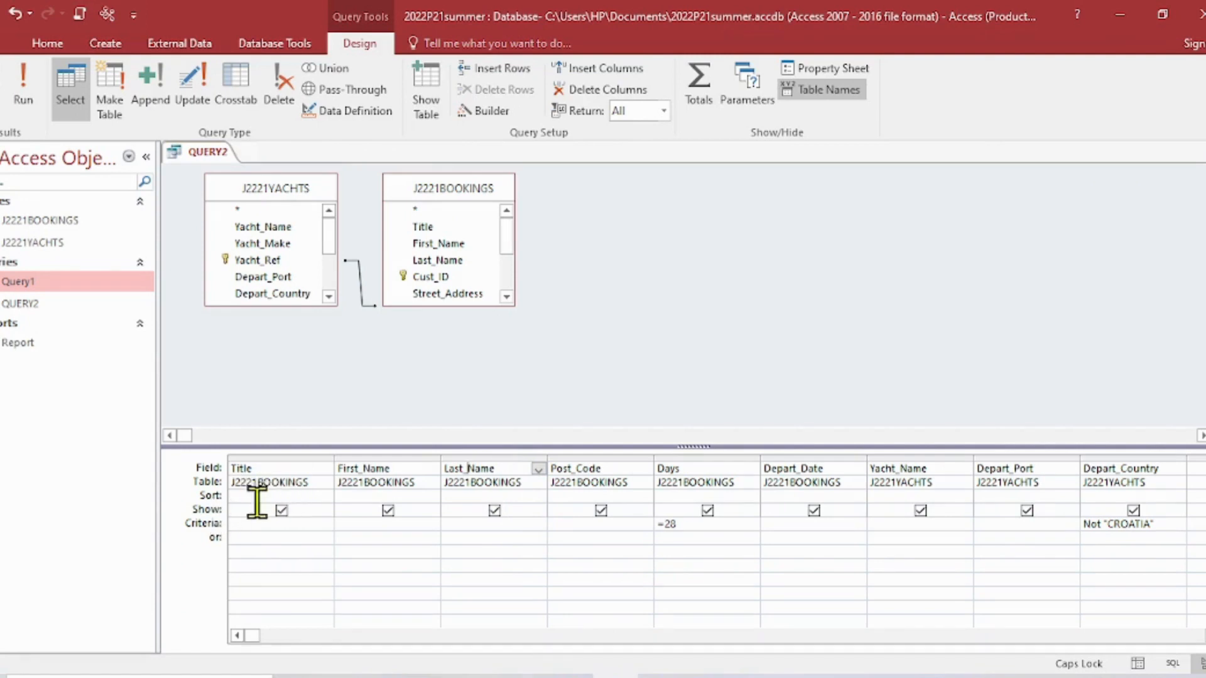
click(472, 495)
click(539, 497)
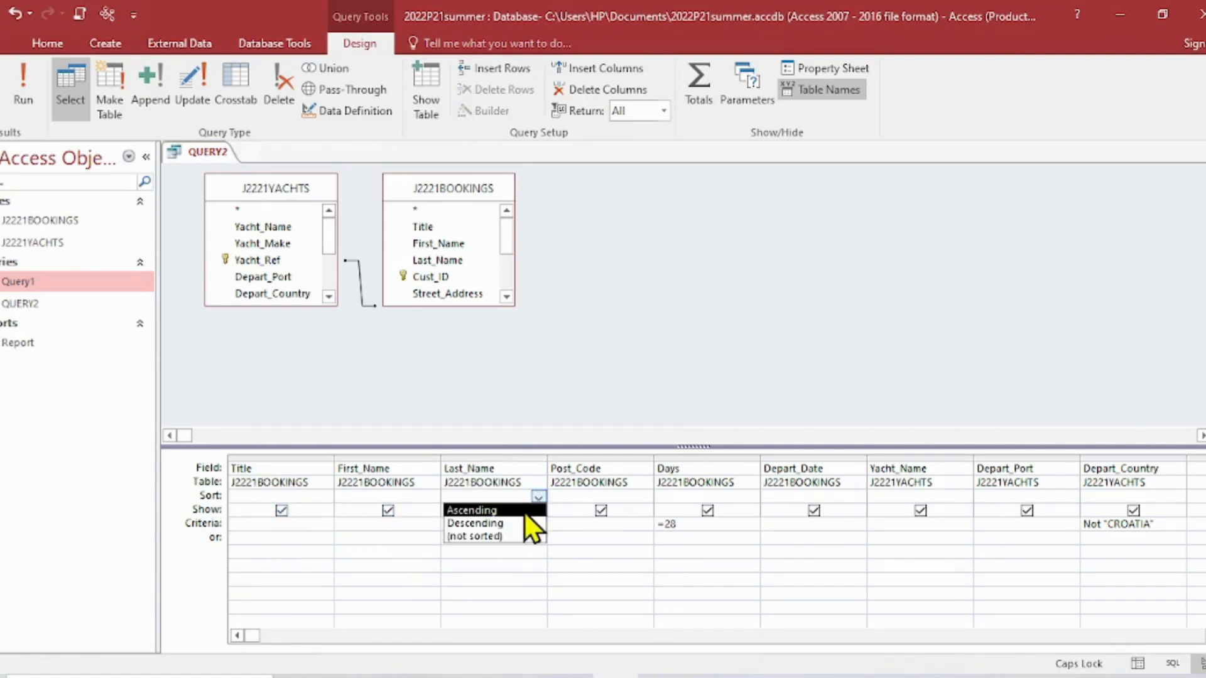
click(522, 509)
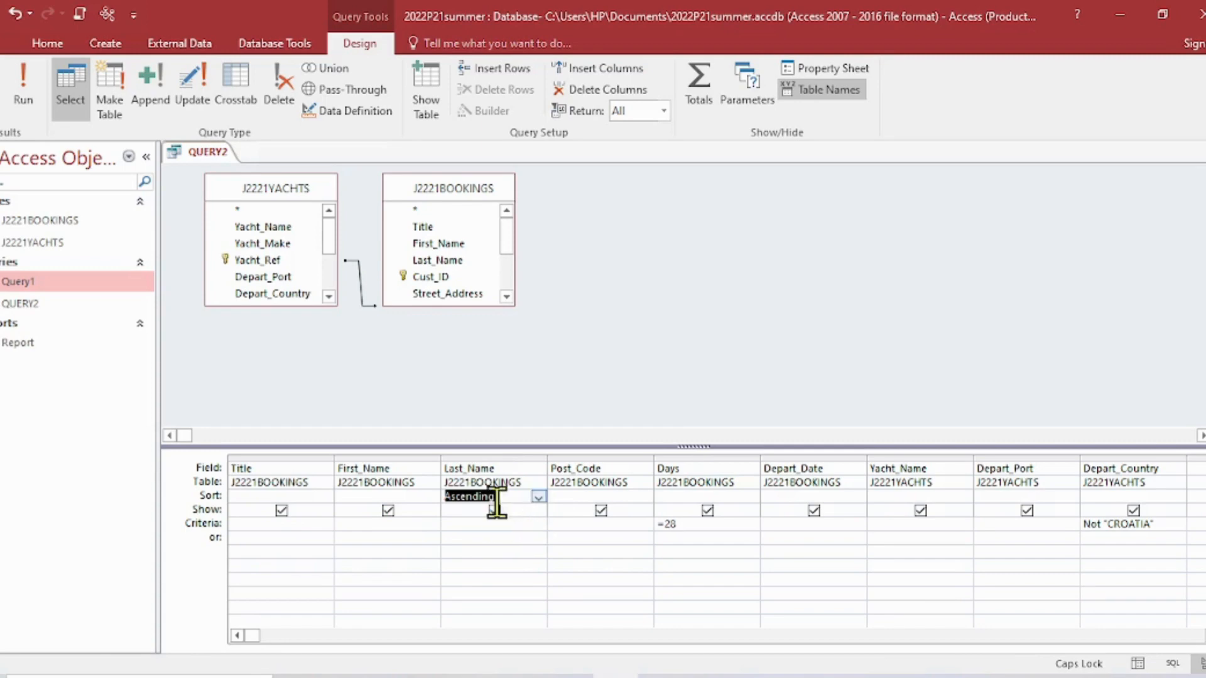
click(39, 91)
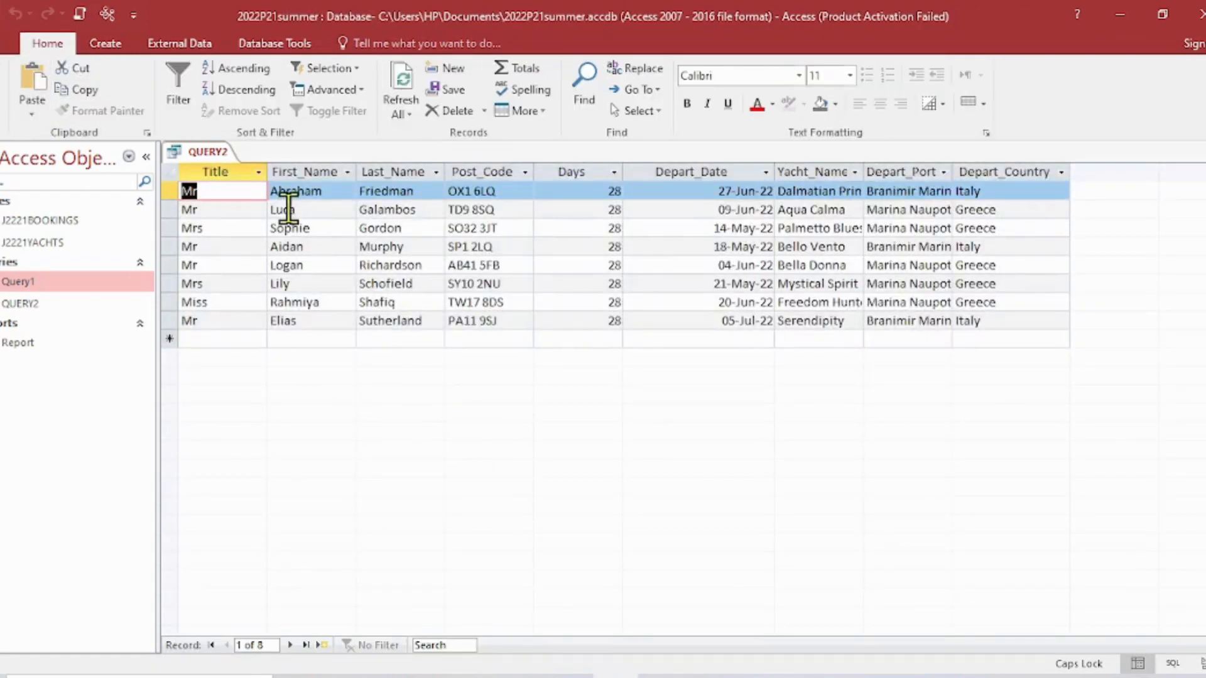
- Check the order of the Last_Name values in the QUERY2 results
click(370, 198)
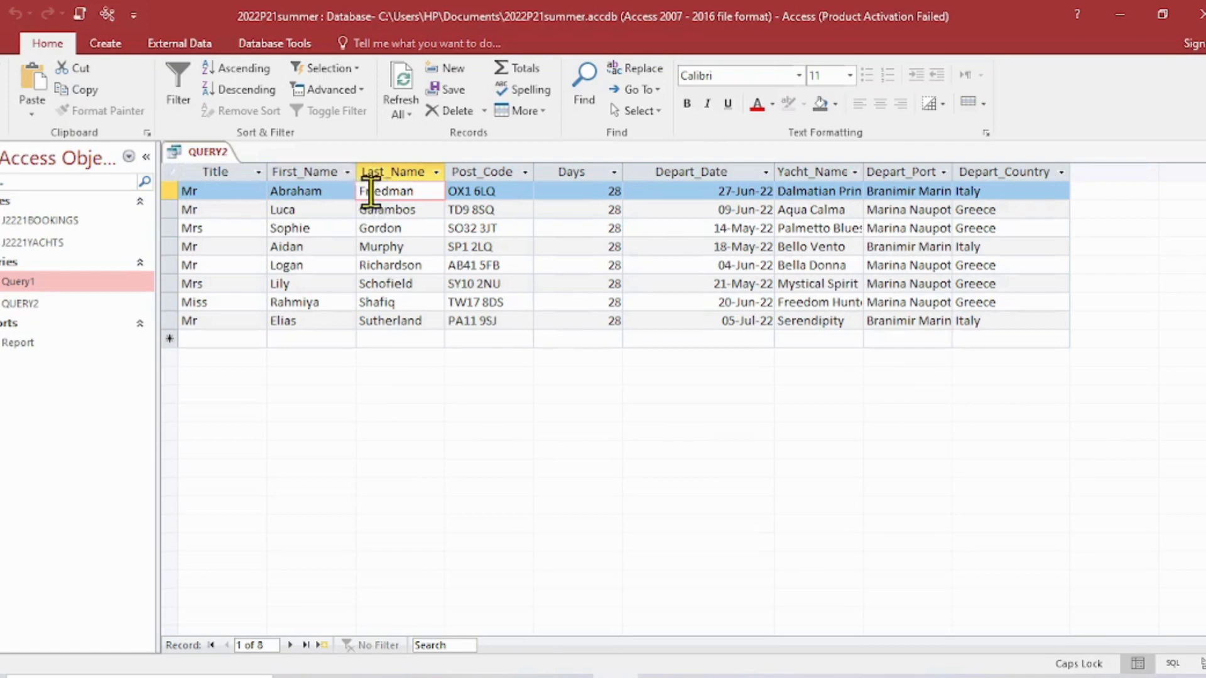
click(395, 210)
click(384, 228)
click(372, 246)
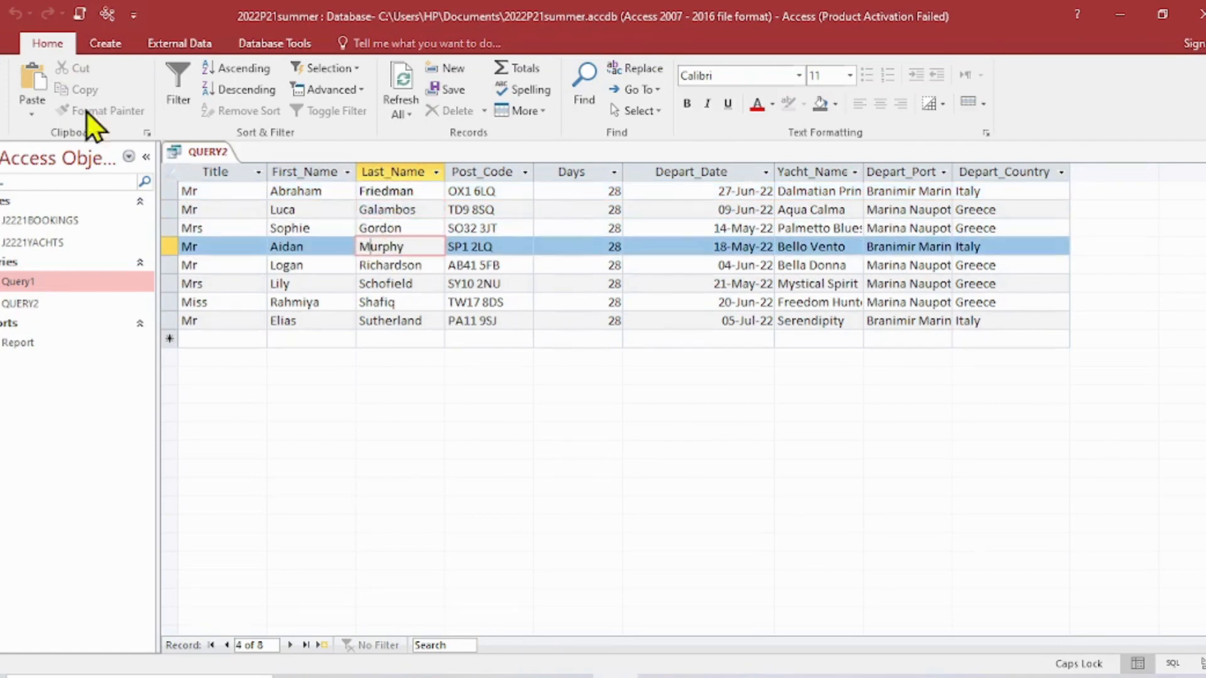
- In the question paper PDF, highlight the label arrangement and 99.0 mm × 67.7 mm size requirements and review the sample label
click(388, 677)
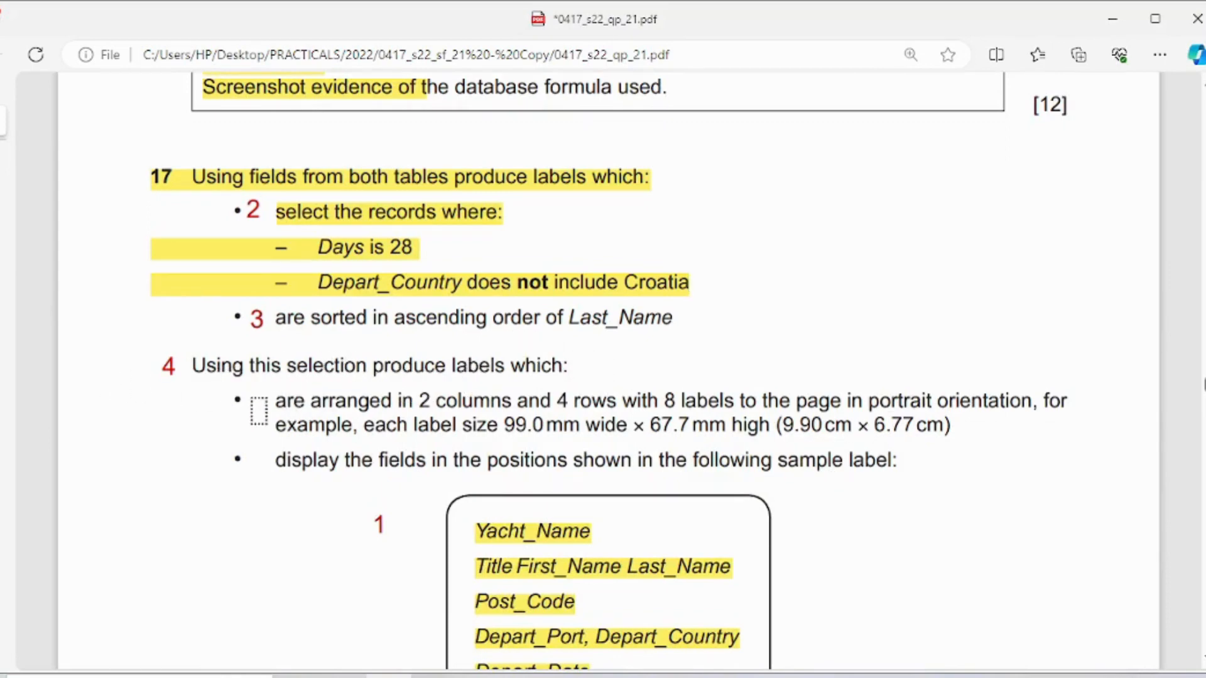
drag(274, 401, 1066, 400)
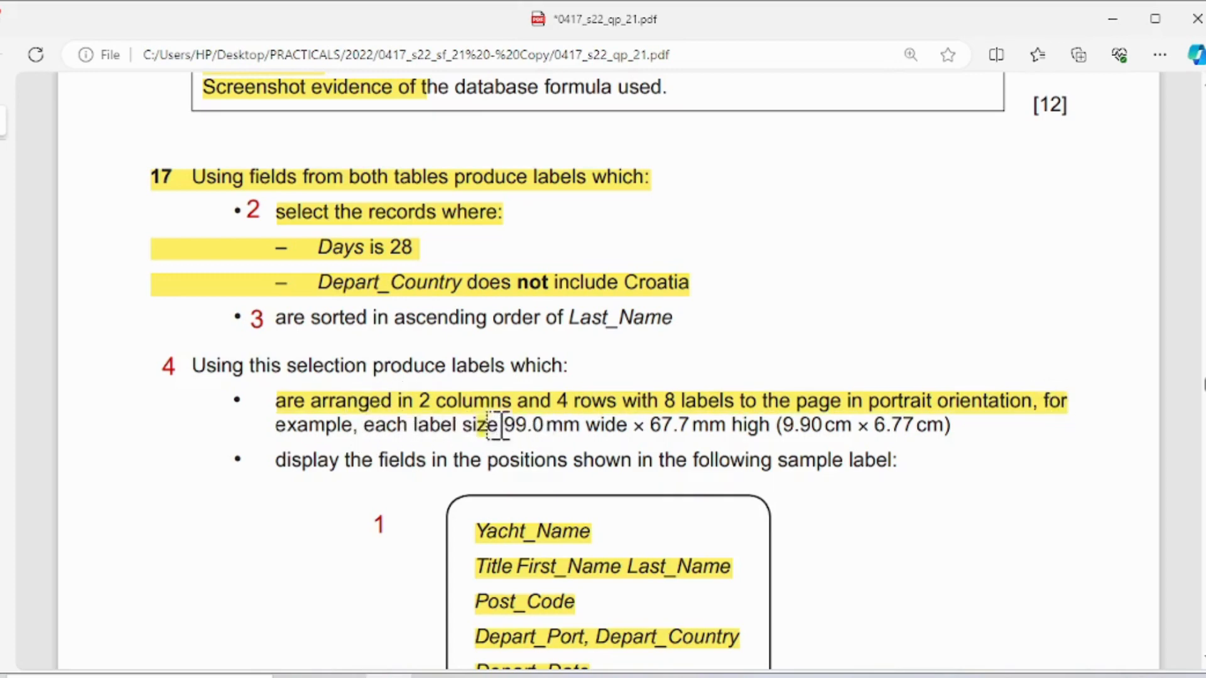
mouse_move(499, 426)
mouse_down()
mouse_move(714, 404)
mouse_move(773, 424)
mouse_up()
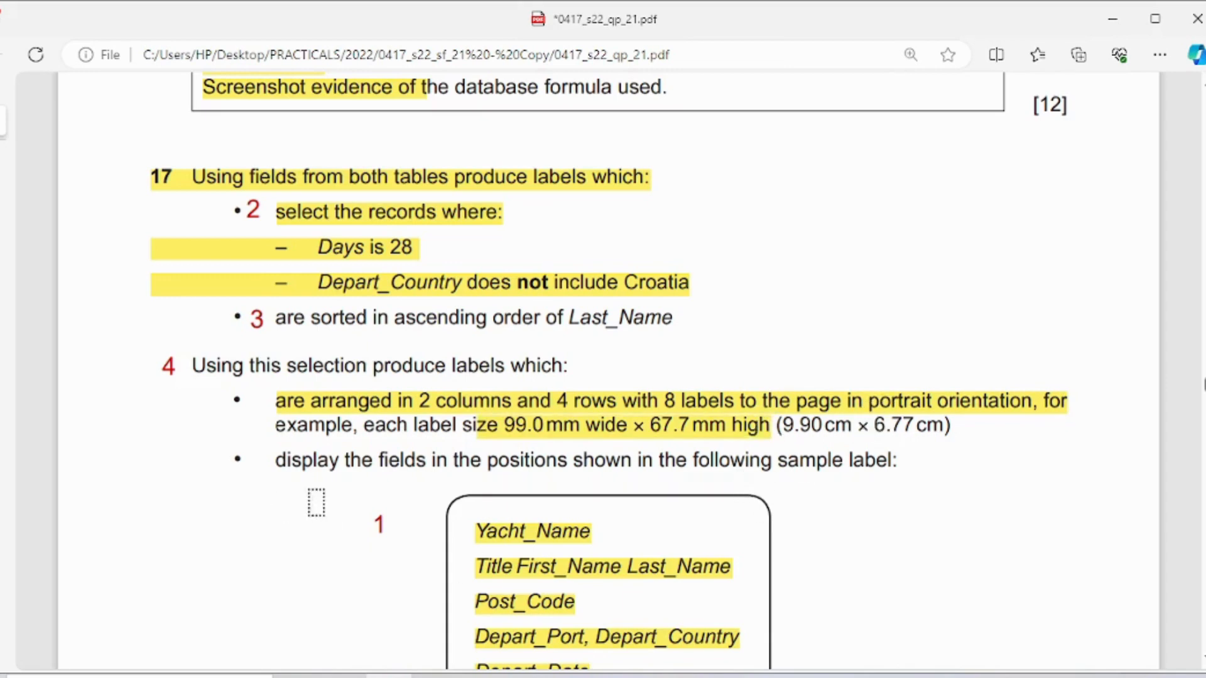
scroll(593, 474, down, 2)
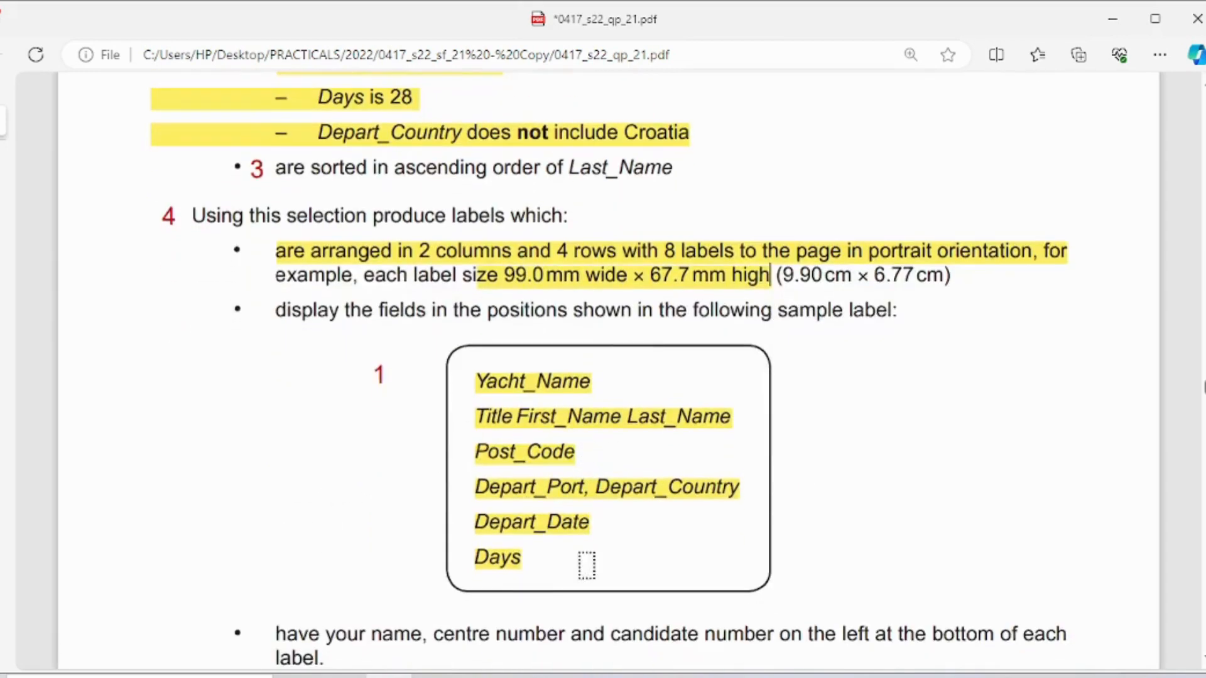
- Return to Access, close QUERY2 and set up Label Wizard labels as metric sheet-feed Avery J8365, 99.0 x 67.7 mm, in Arial 10
click(616, 677)
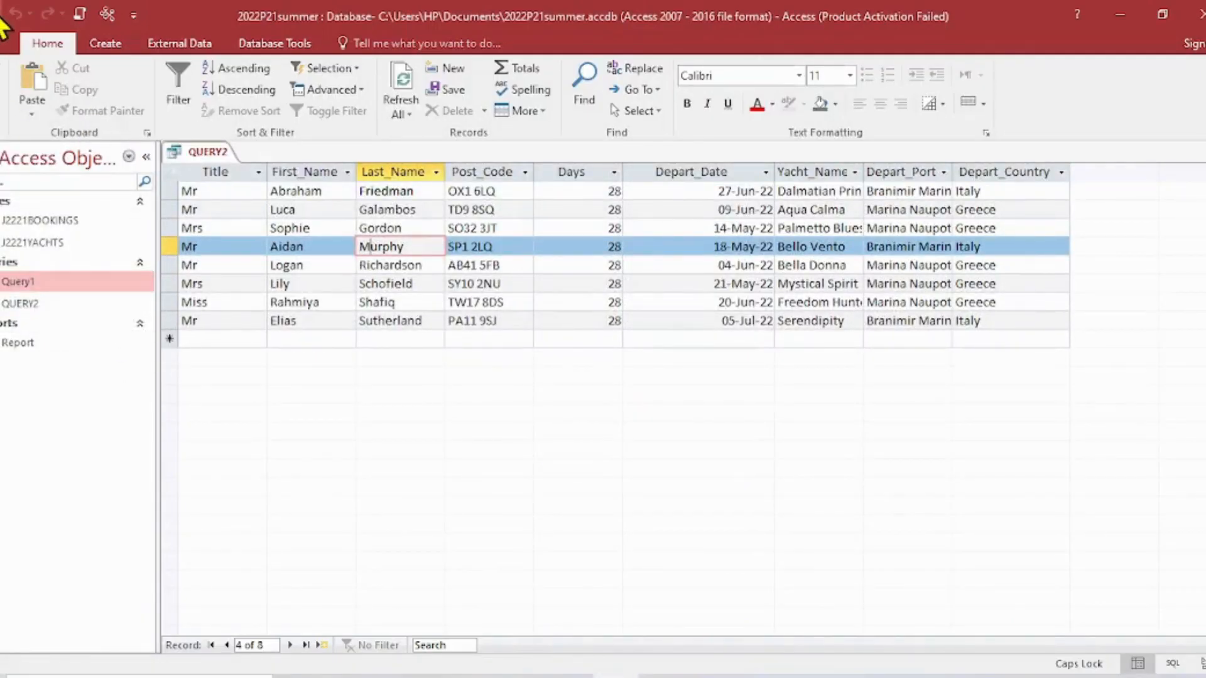
key(ctrl+w)
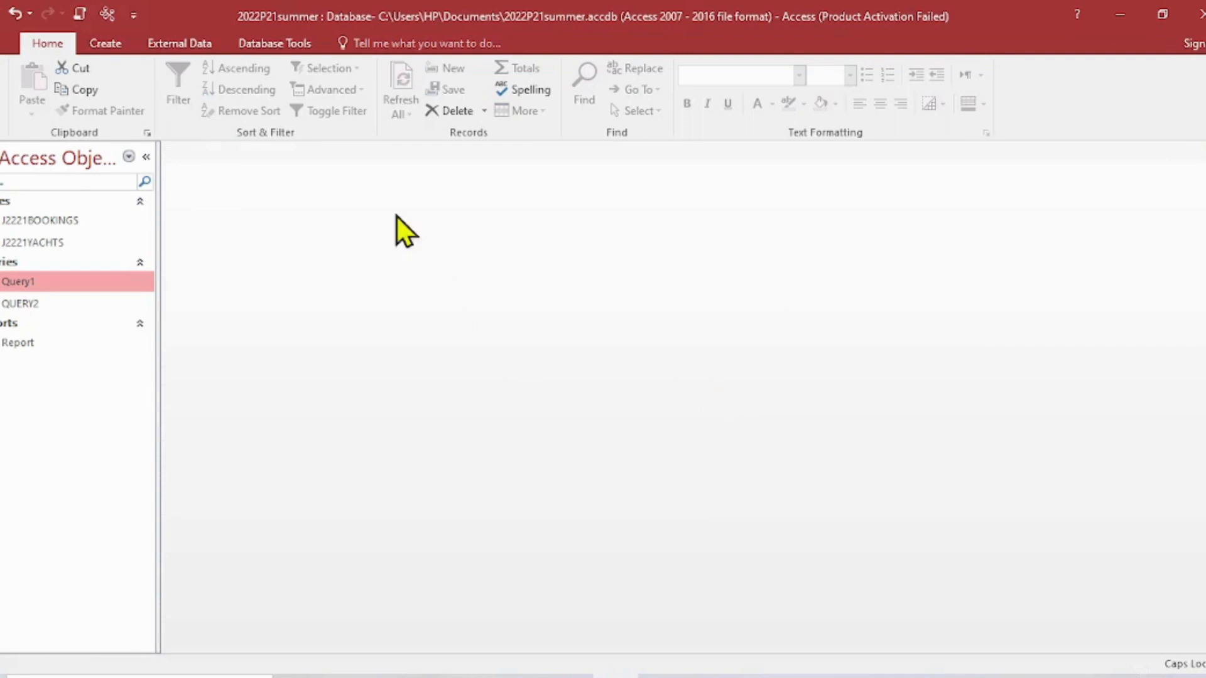
click(105, 43)
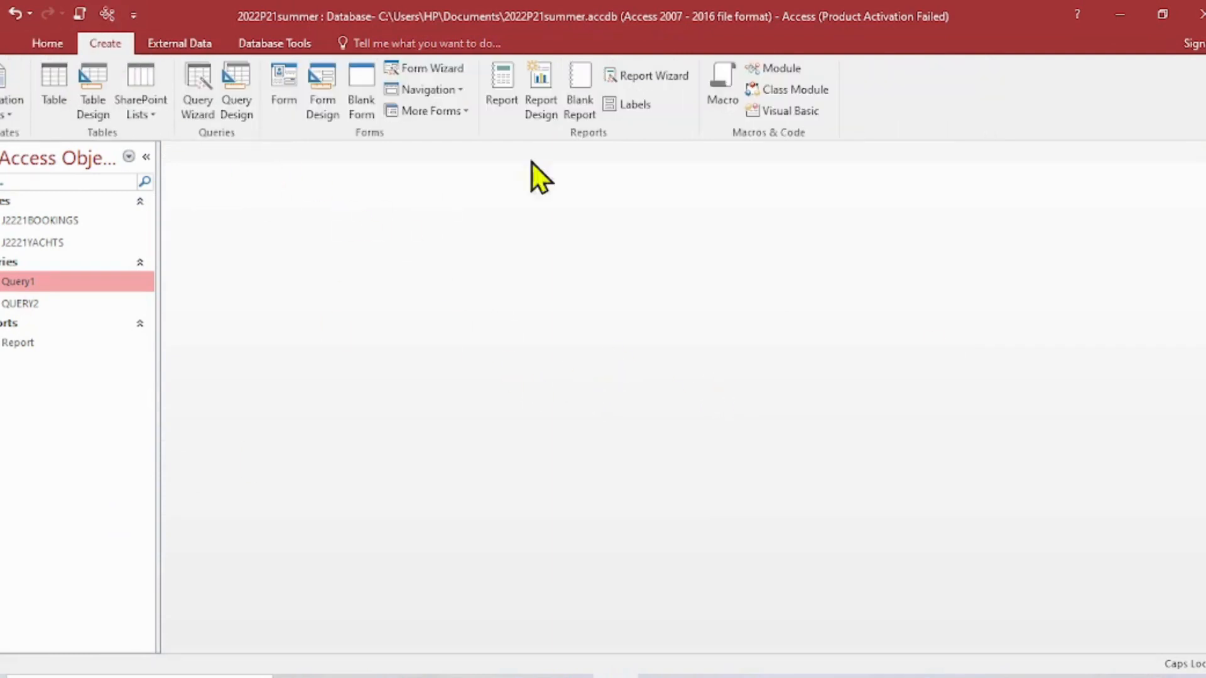
click(636, 104)
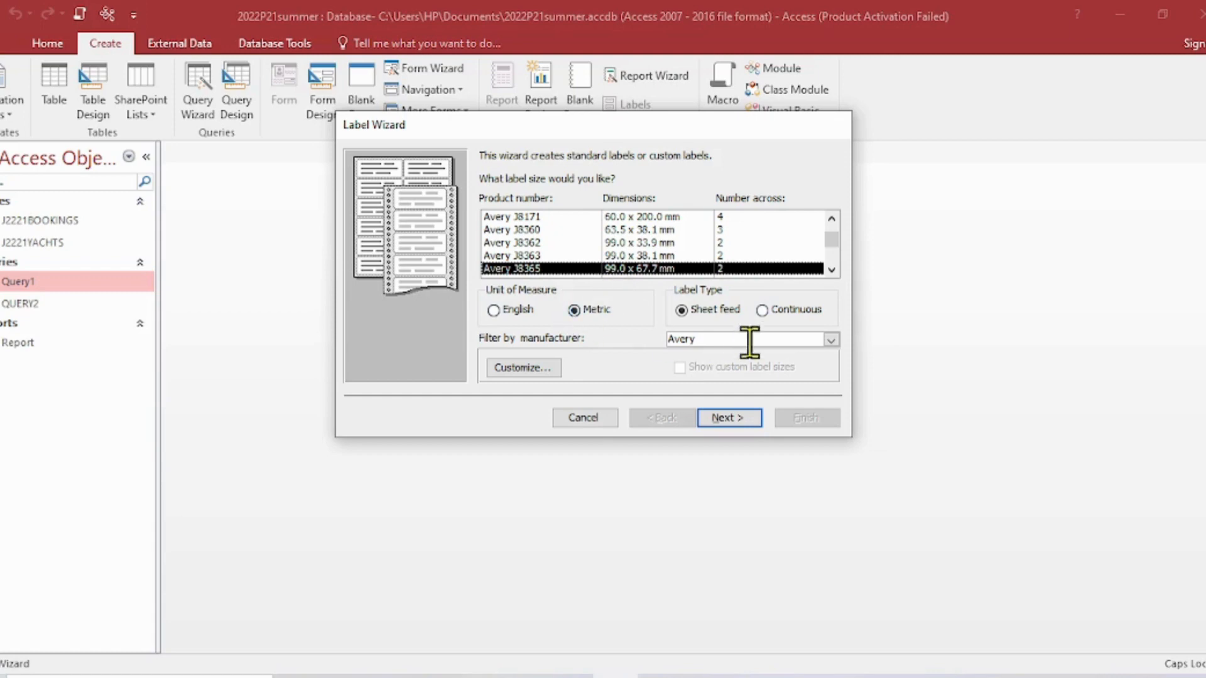
click(732, 417)
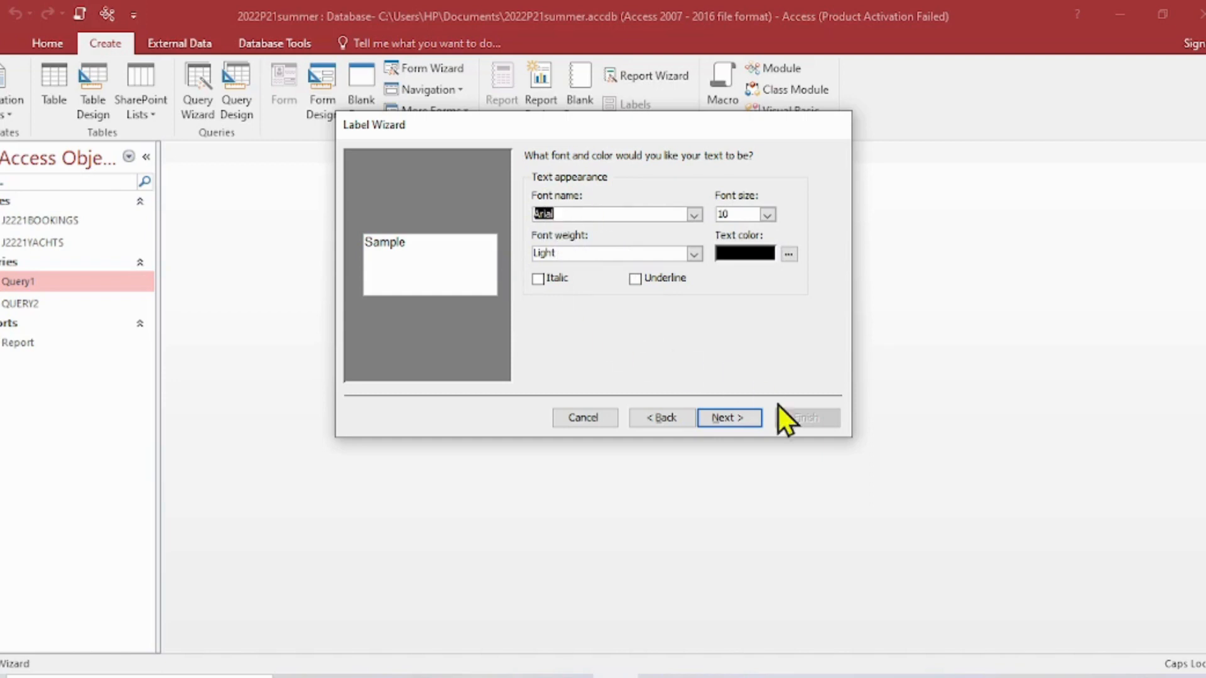
click(737, 416)
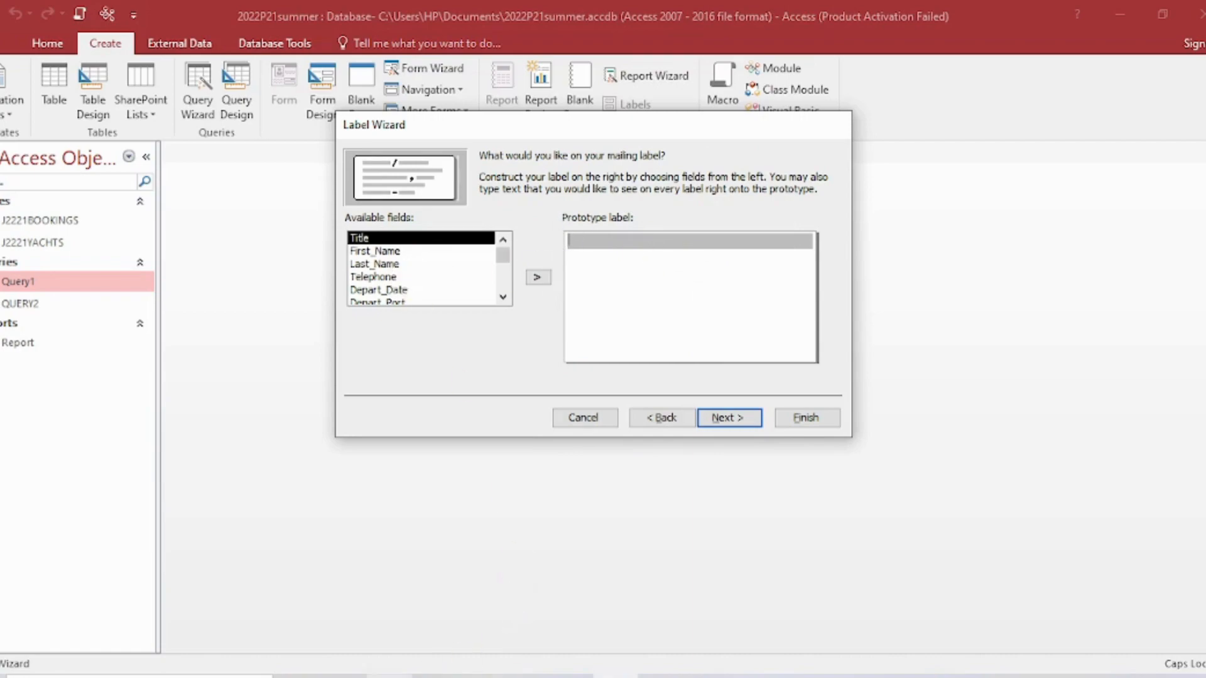
- Check the sample label, put the Yacht_Name field on the prototype label's first line and start a second line
click(390, 677)
click(617, 677)
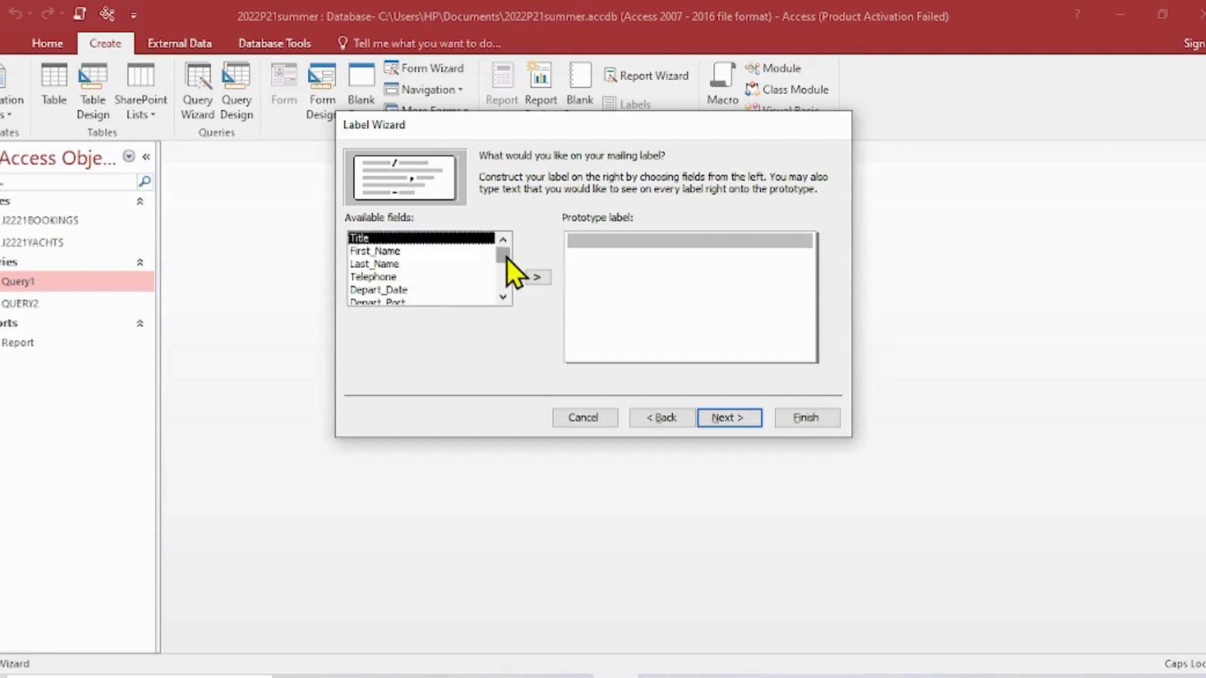
drag(507, 258, 509, 270)
click(372, 275)
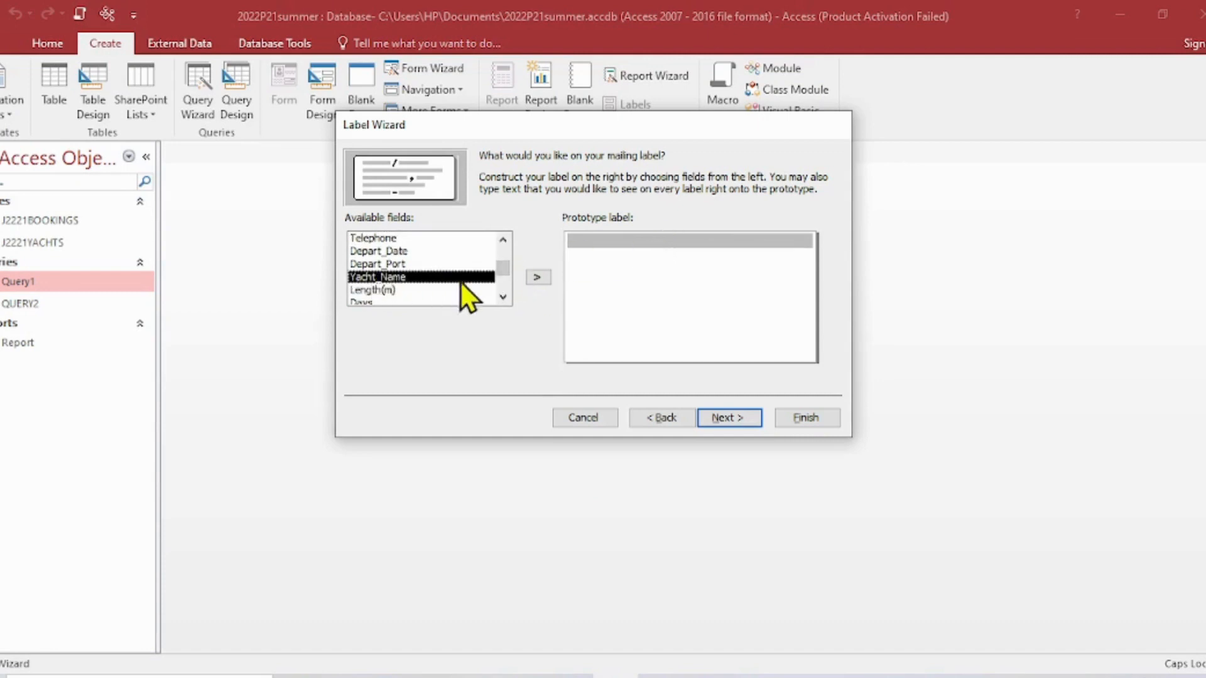
click(538, 277)
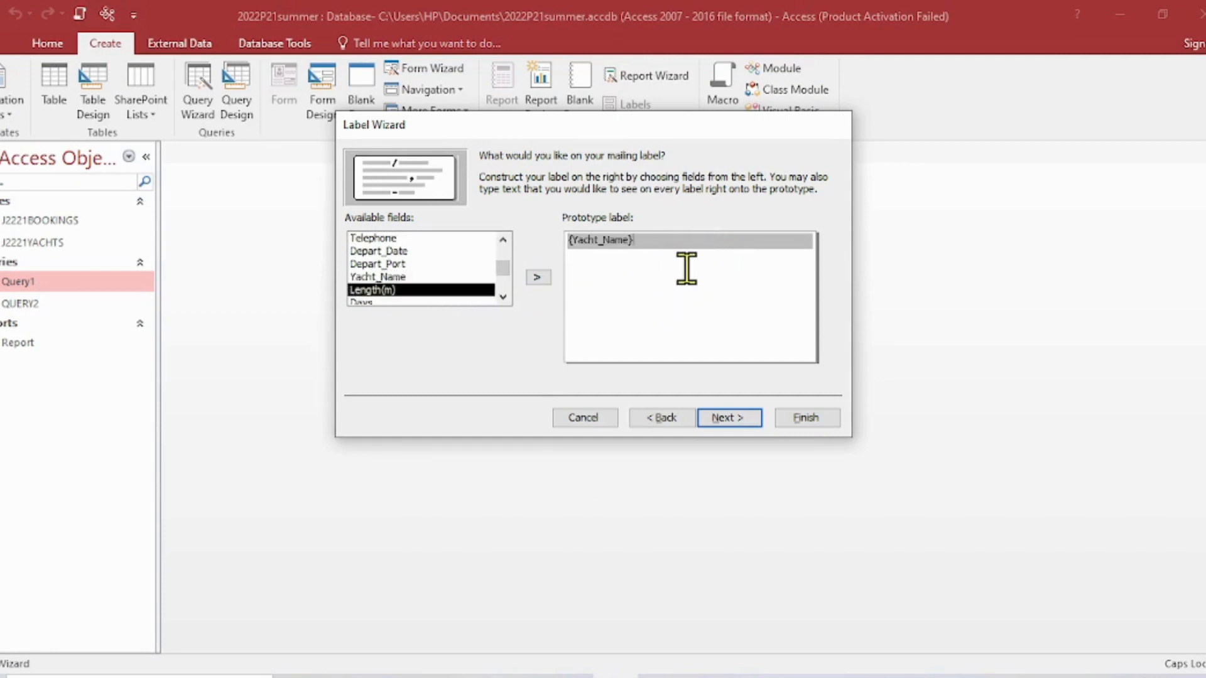
key(Return)
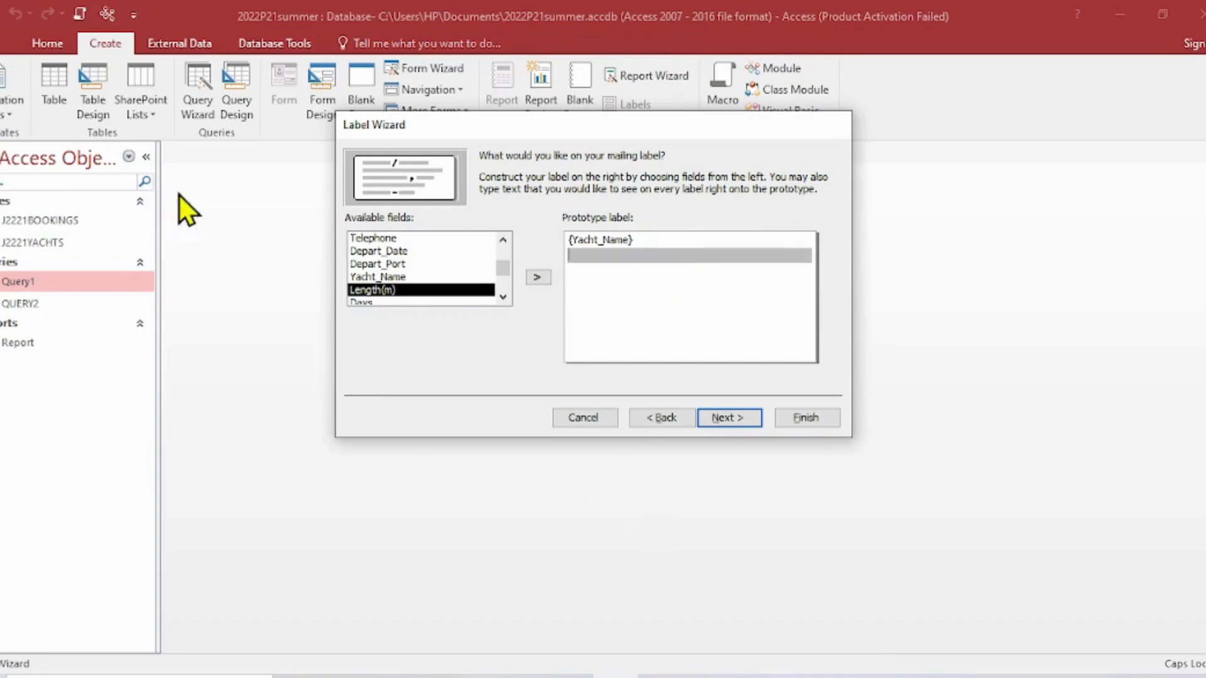
- Add Title, First_Name and Last_Name to the prototype label's second line, matching the sample label, and move to the third line
click(388, 676)
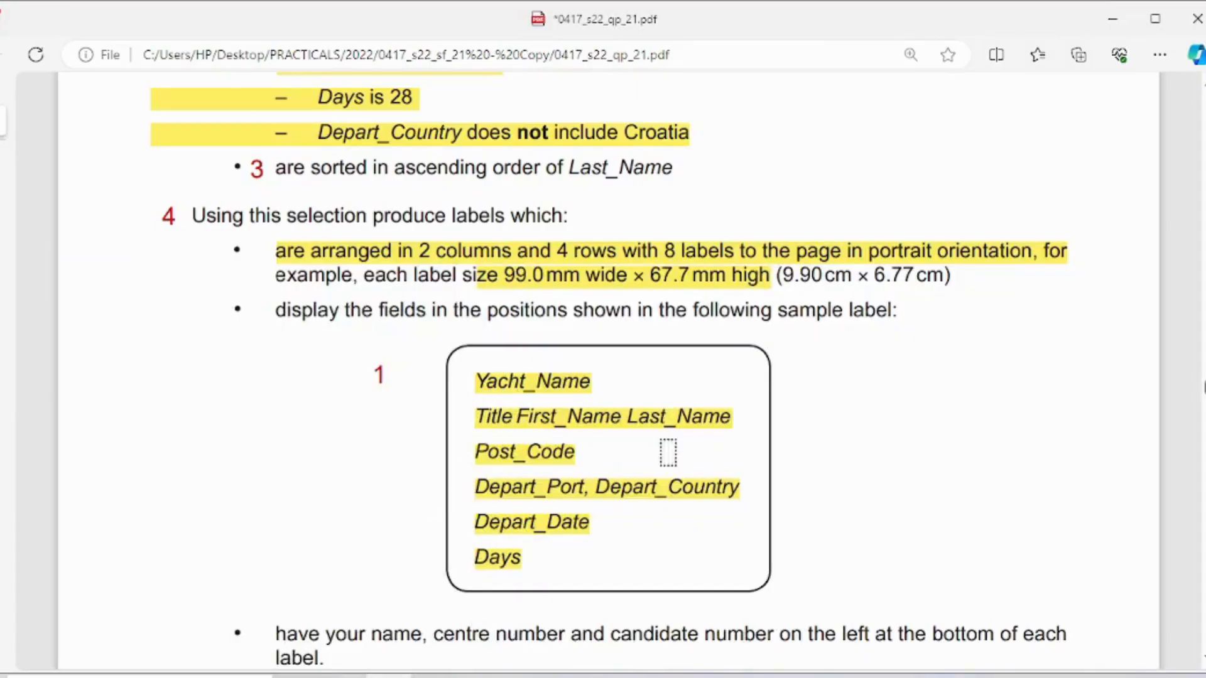
click(614, 677)
scroll(505, 247, up, 1)
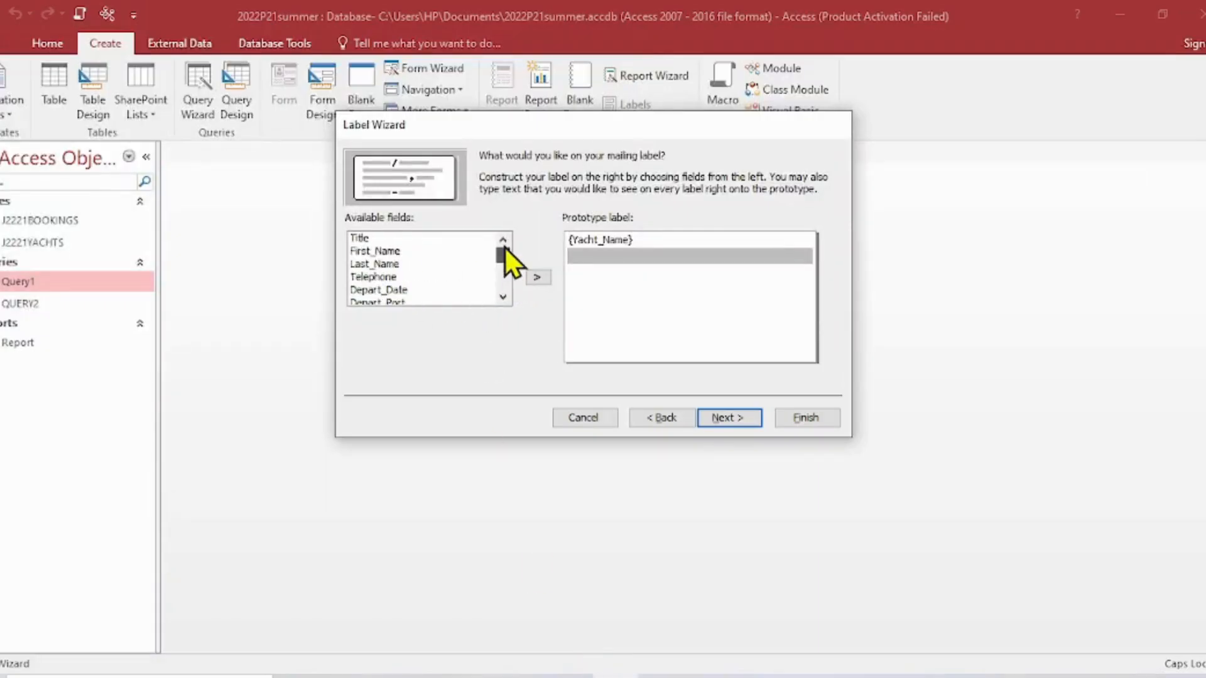
click(361, 239)
click(537, 277)
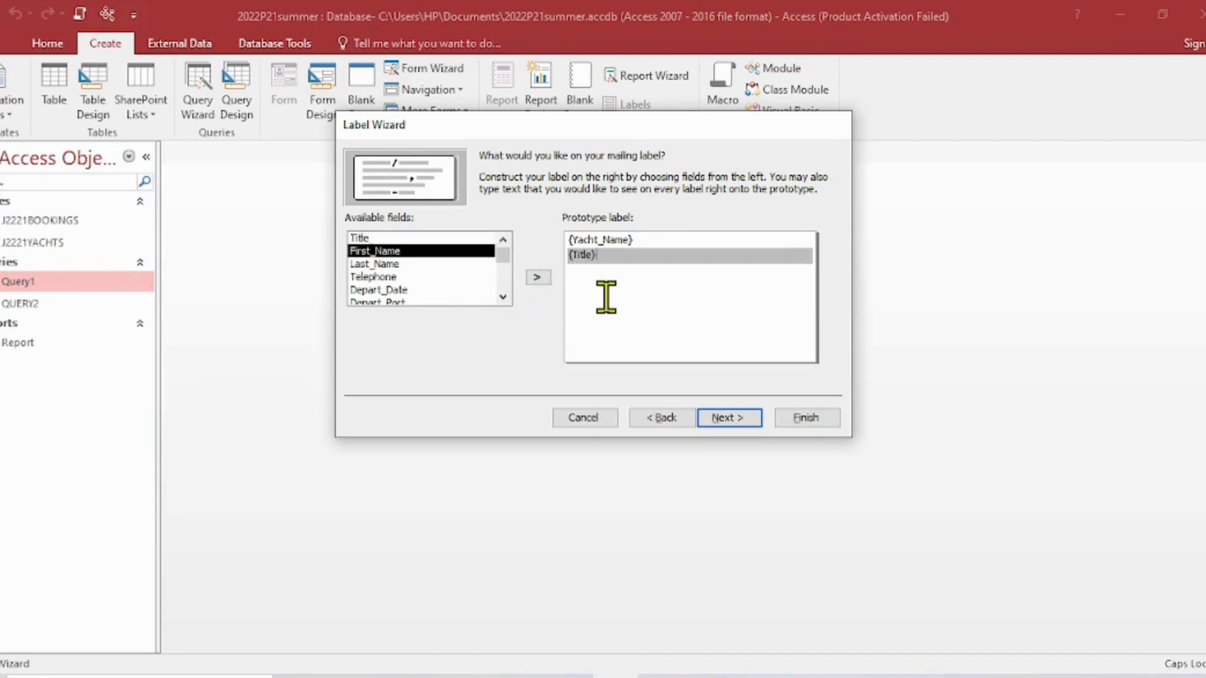
click(542, 281)
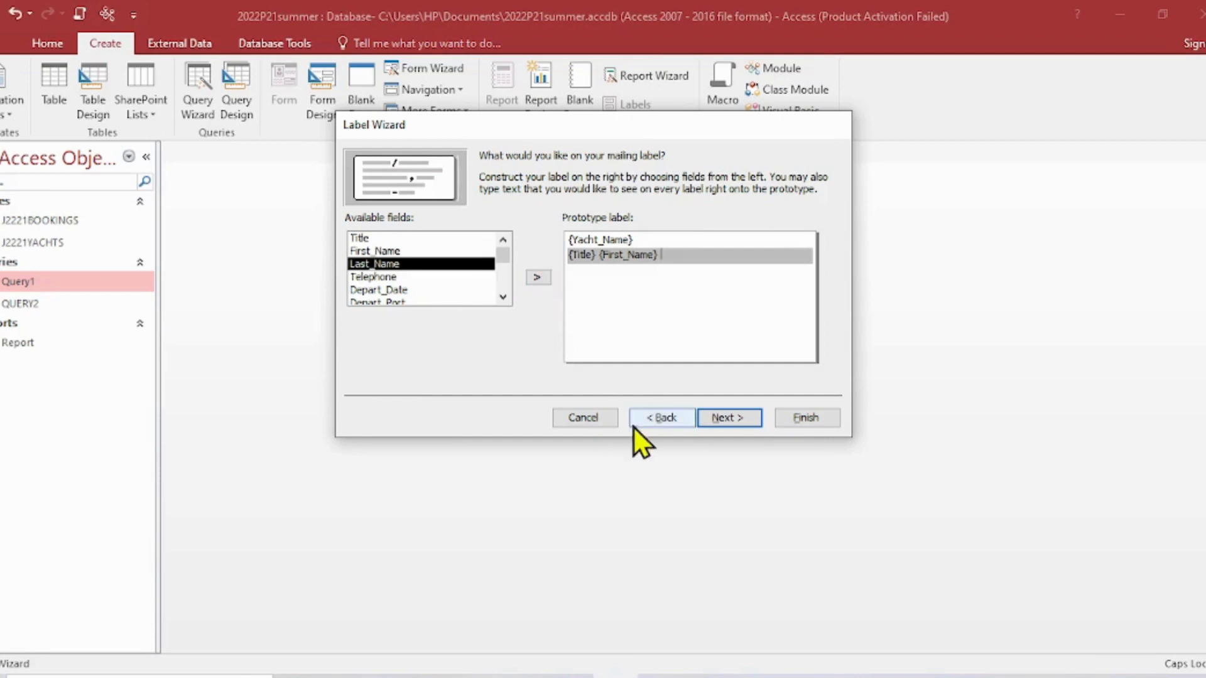
click(534, 280)
click(672, 316)
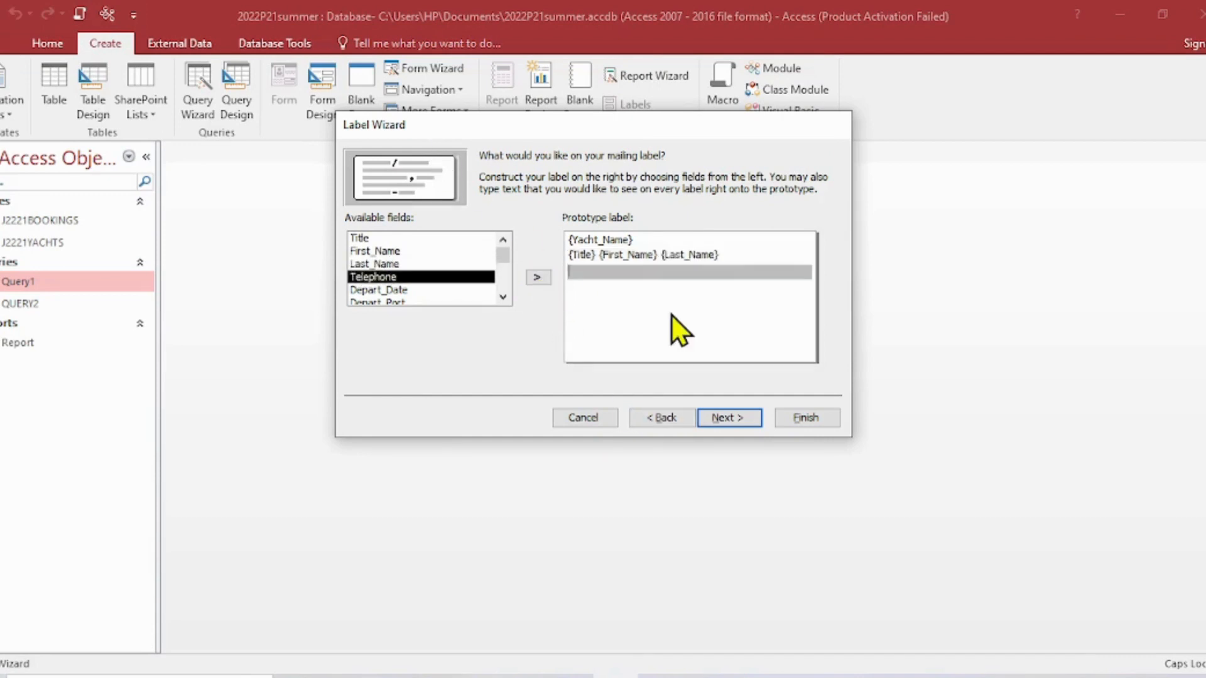
- Check the sample label's third line in the question paper PDF and look through the Label Wizard's available fields for Post_Code
click(393, 676)
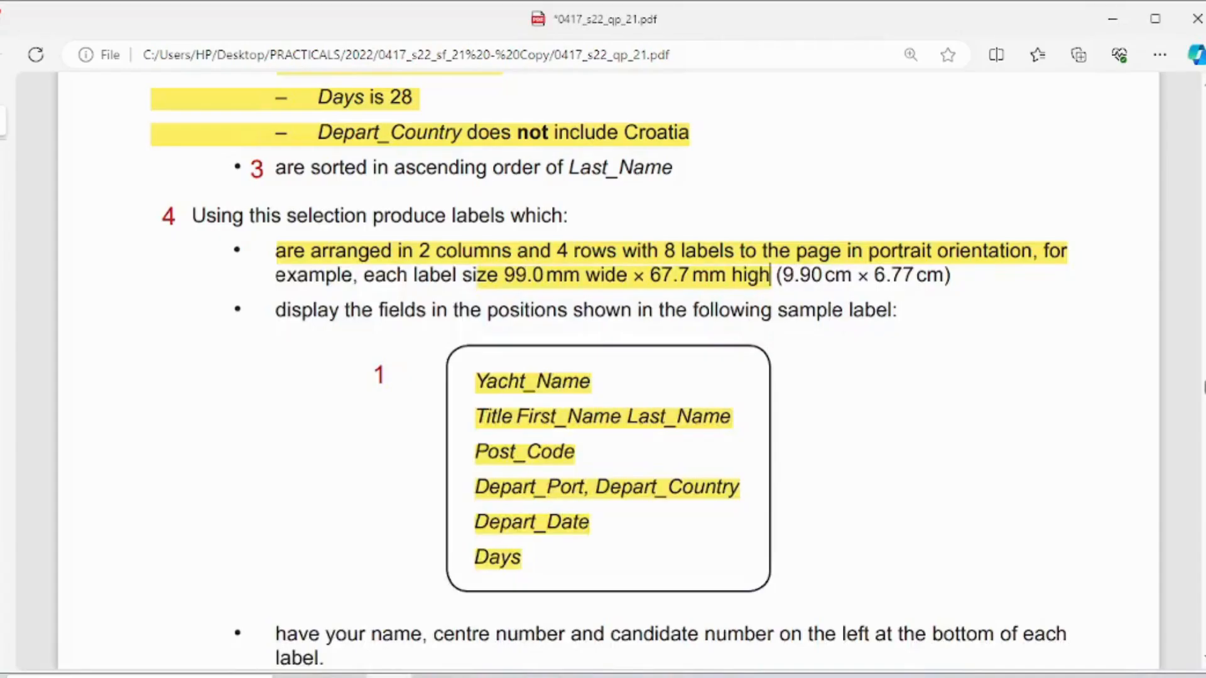
key(alt+Tab)
click(503, 298)
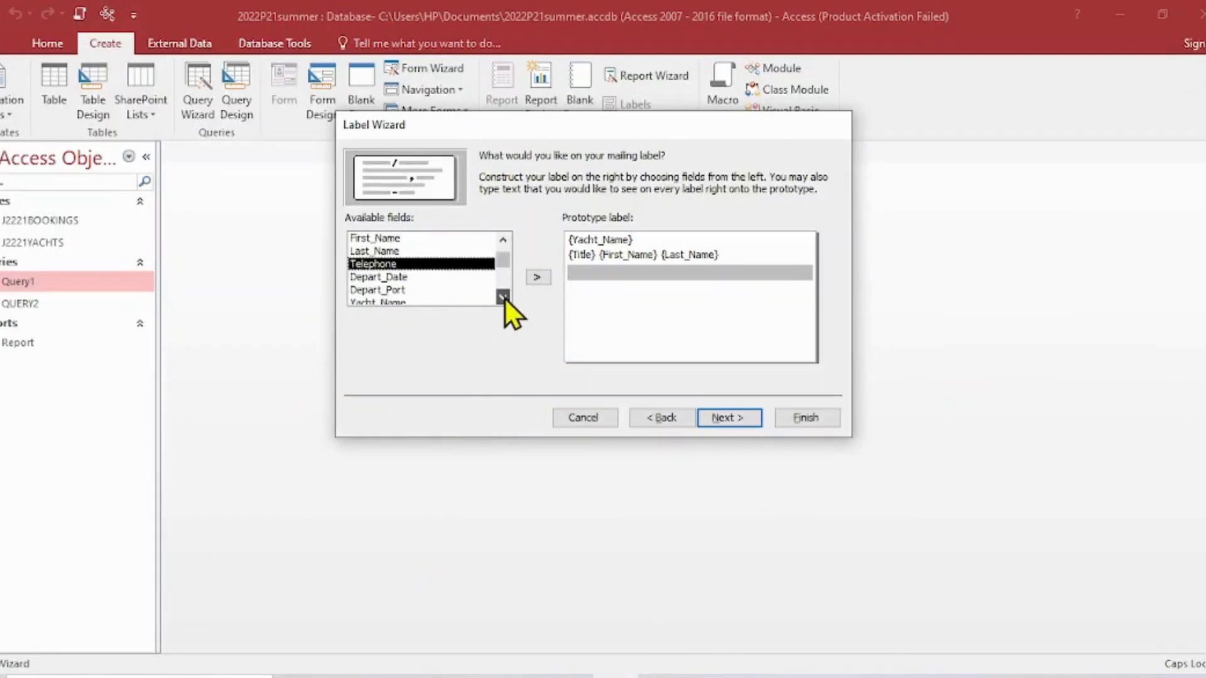
double_click(503, 298)
click(503, 297)
click(504, 297)
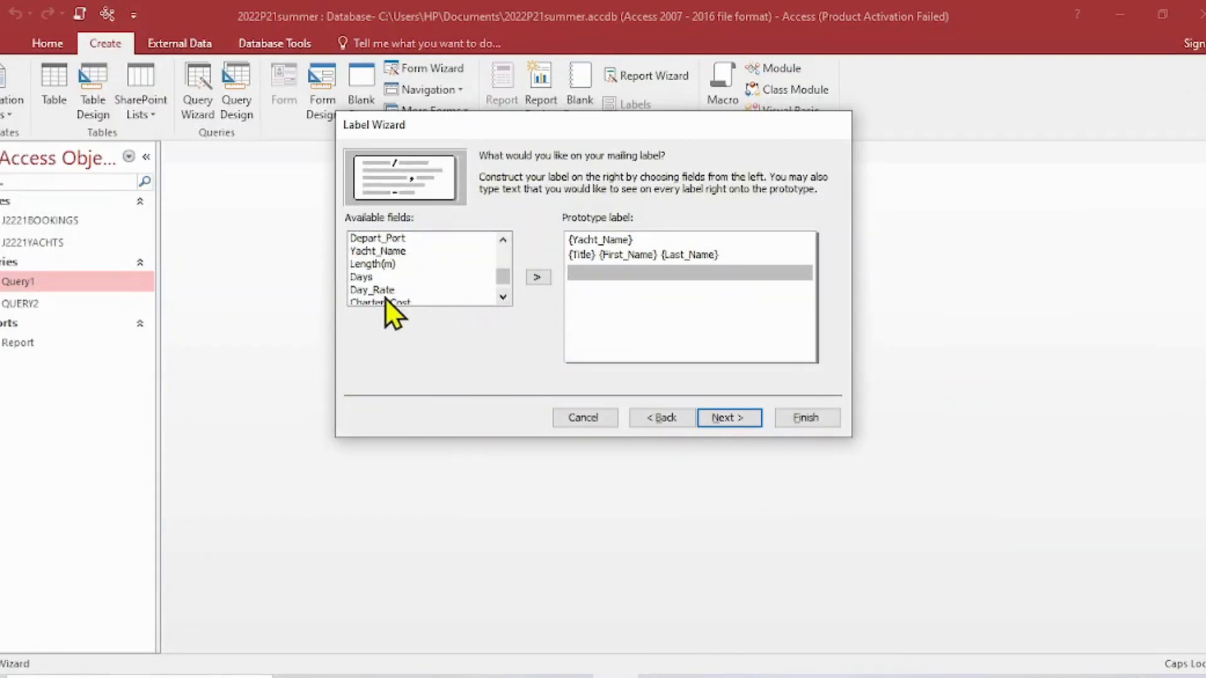
scroll(508, 278, down, 1)
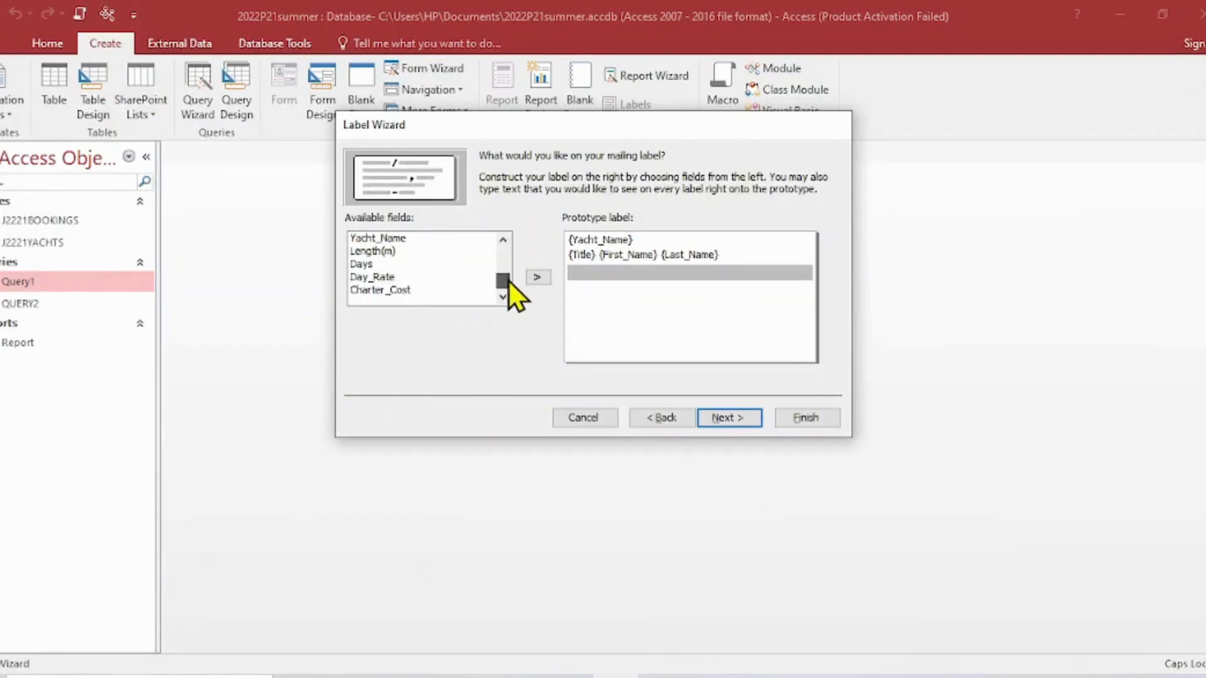
drag(509, 281, 511, 266)
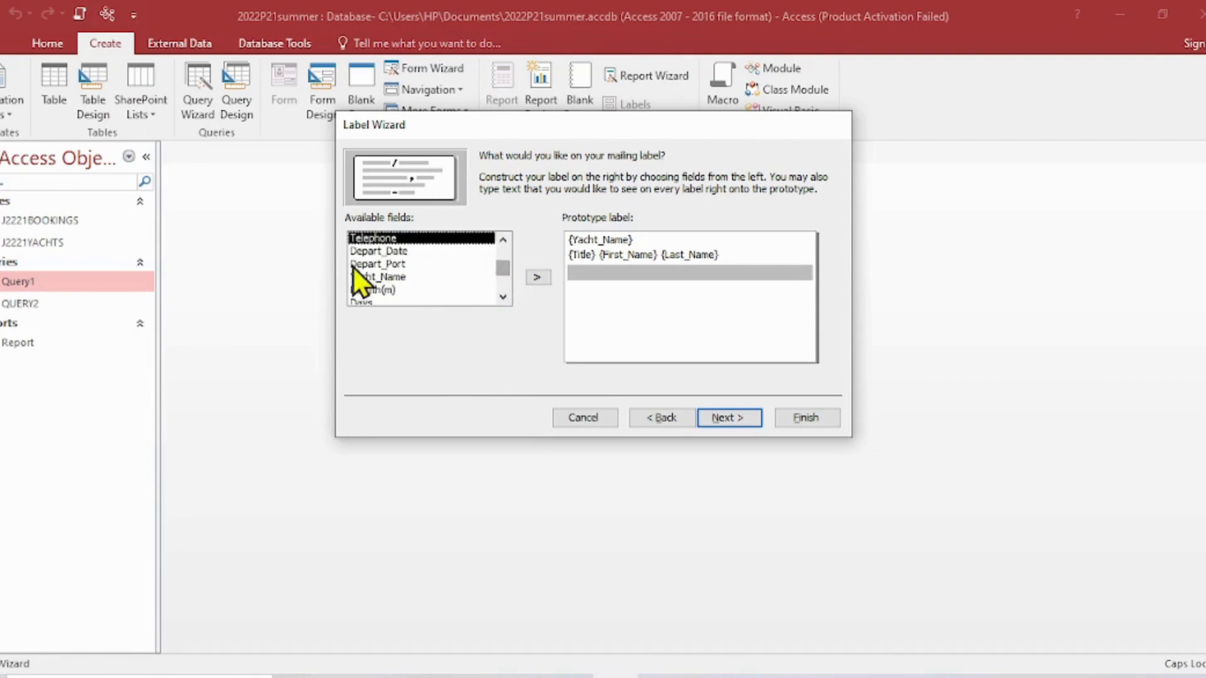
click(500, 240)
click(503, 240)
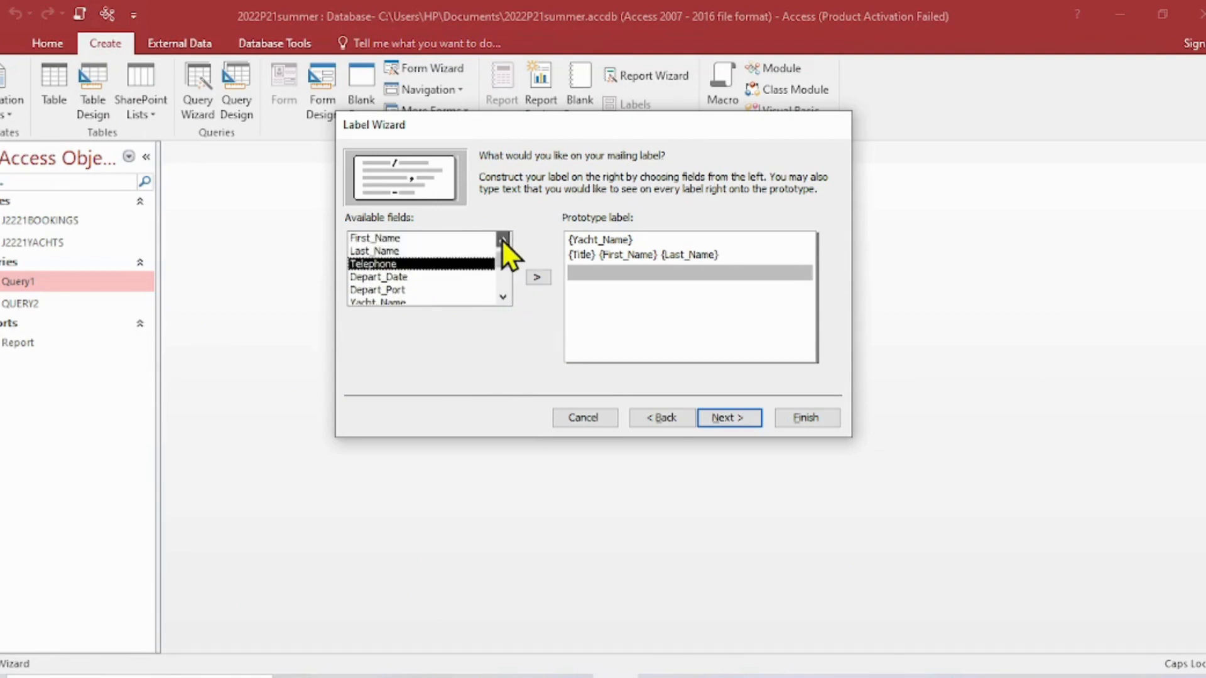
click(502, 240)
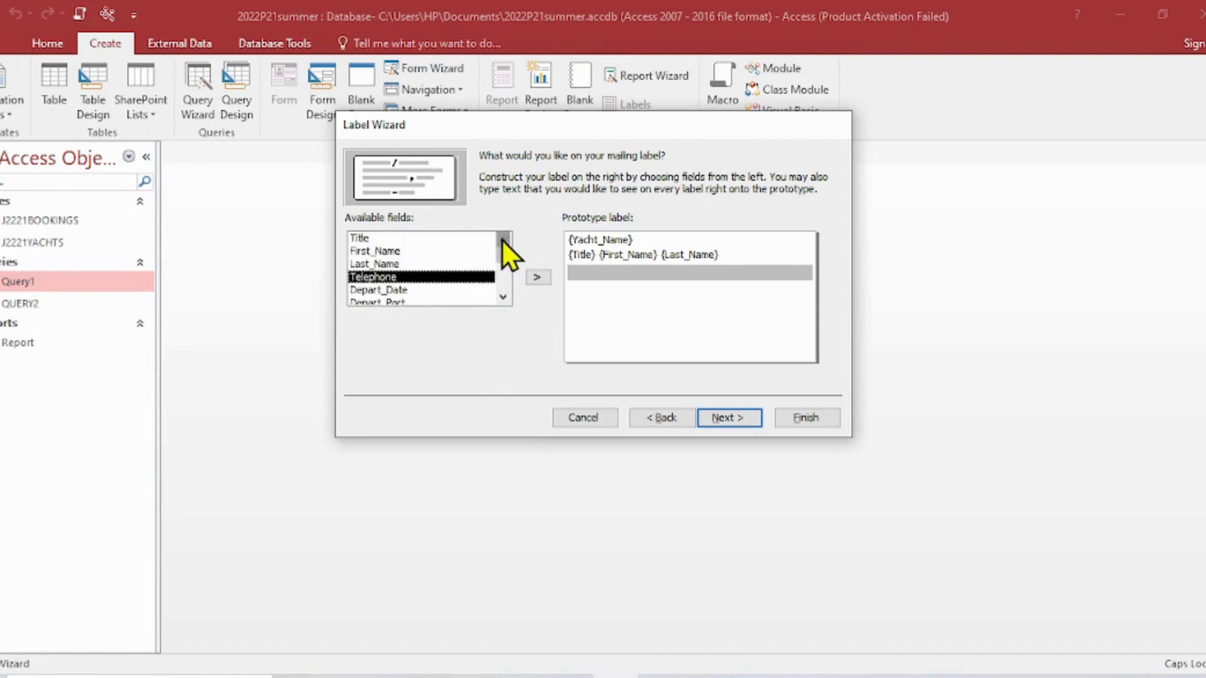
click(503, 297)
click(503, 297)
click(503, 297)
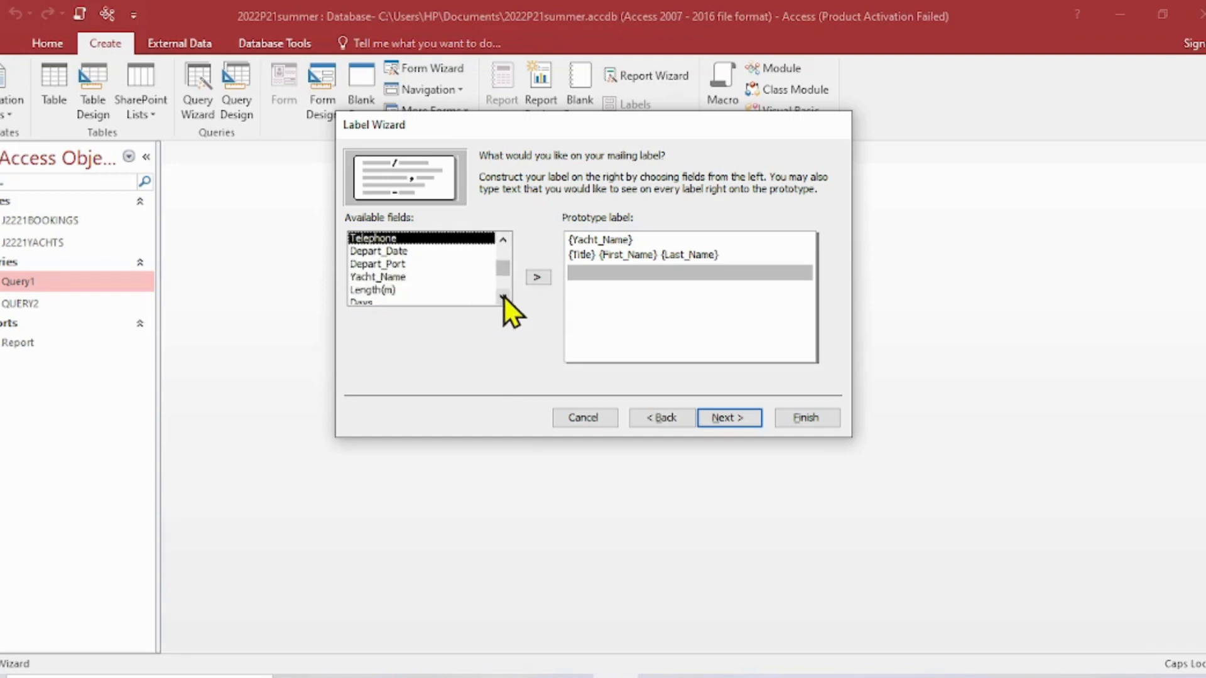
click(503, 296)
click(503, 297)
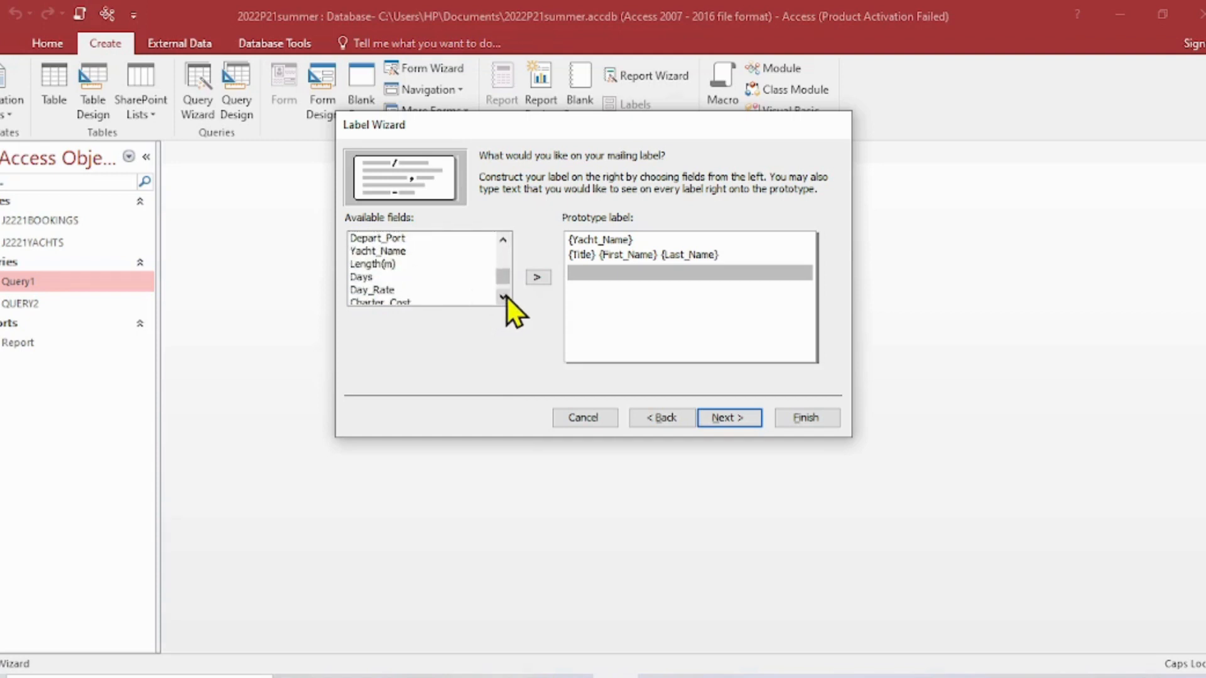
click(505, 296)
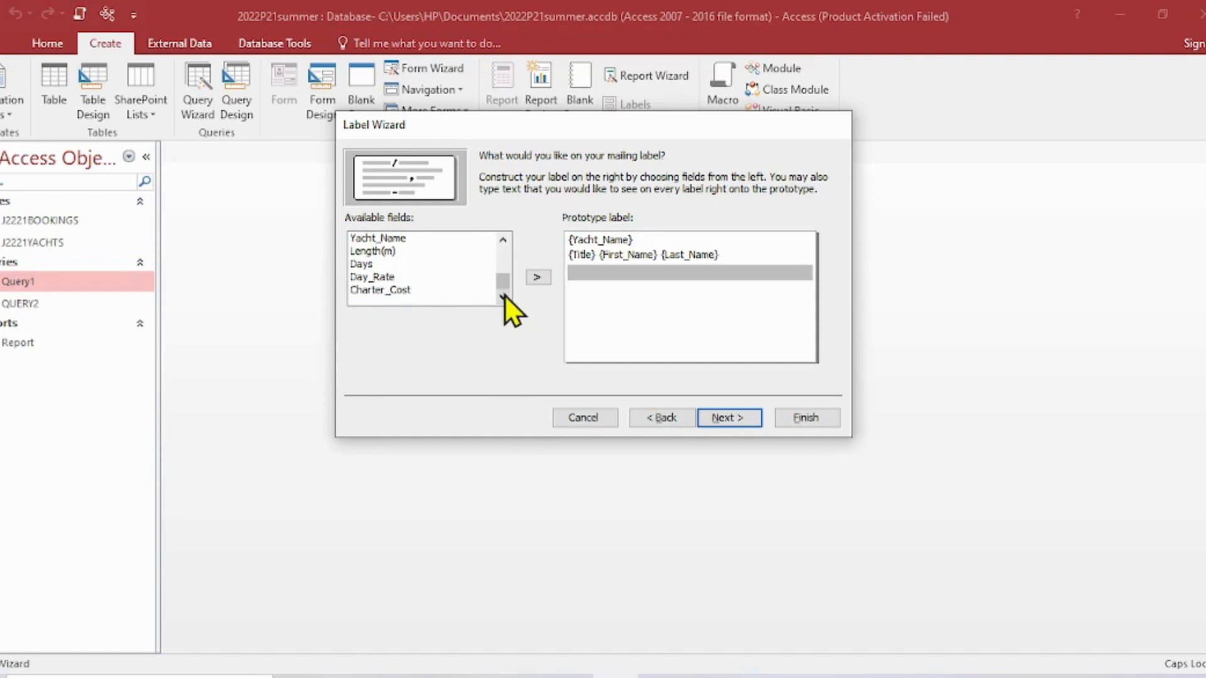
click(506, 242)
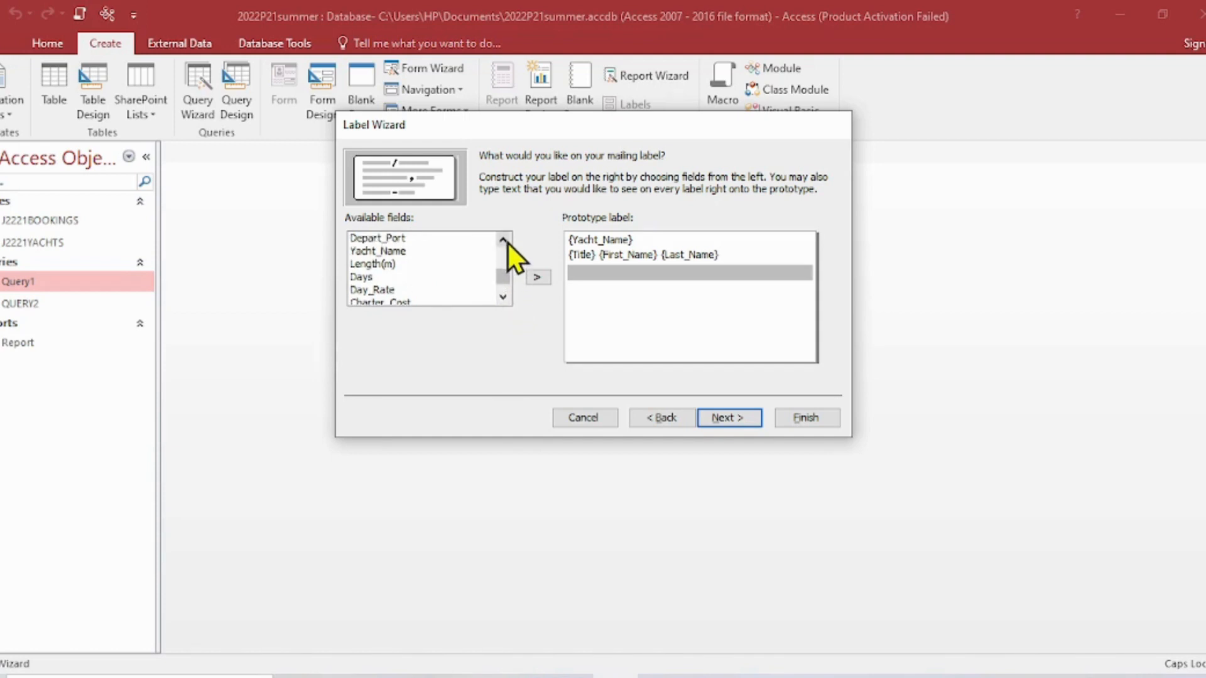
click(506, 242)
click(506, 242)
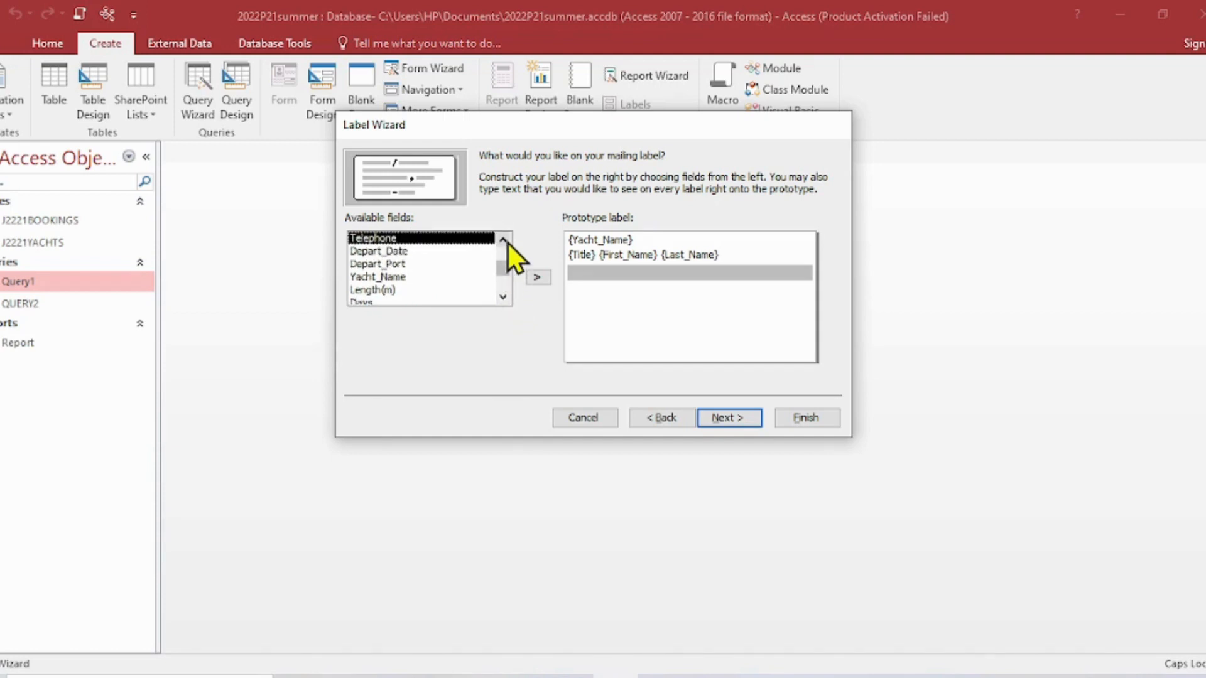
click(505, 242)
click(506, 242)
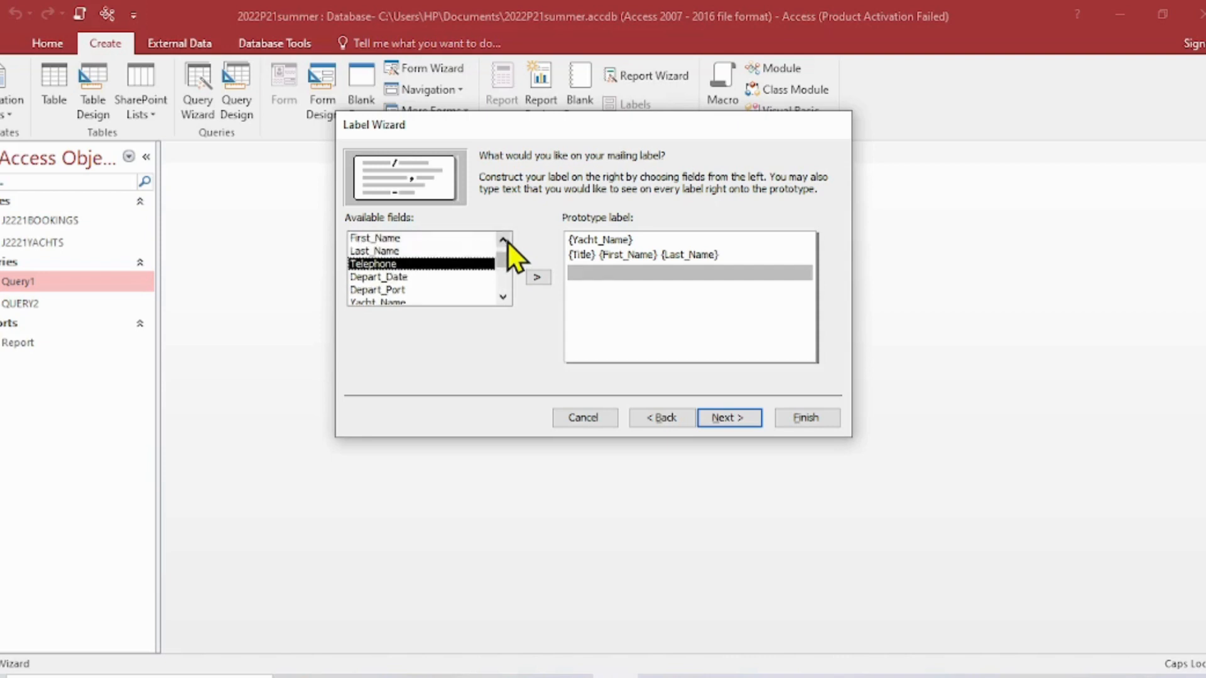
click(503, 296)
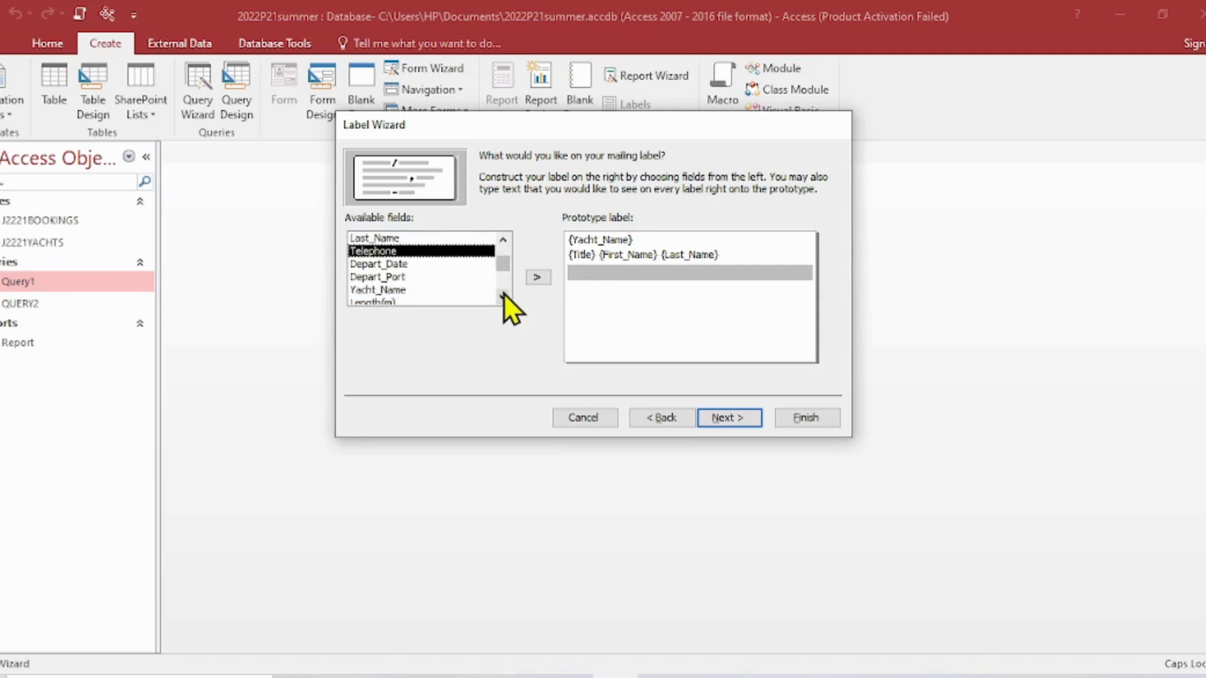
click(504, 295)
click(504, 295)
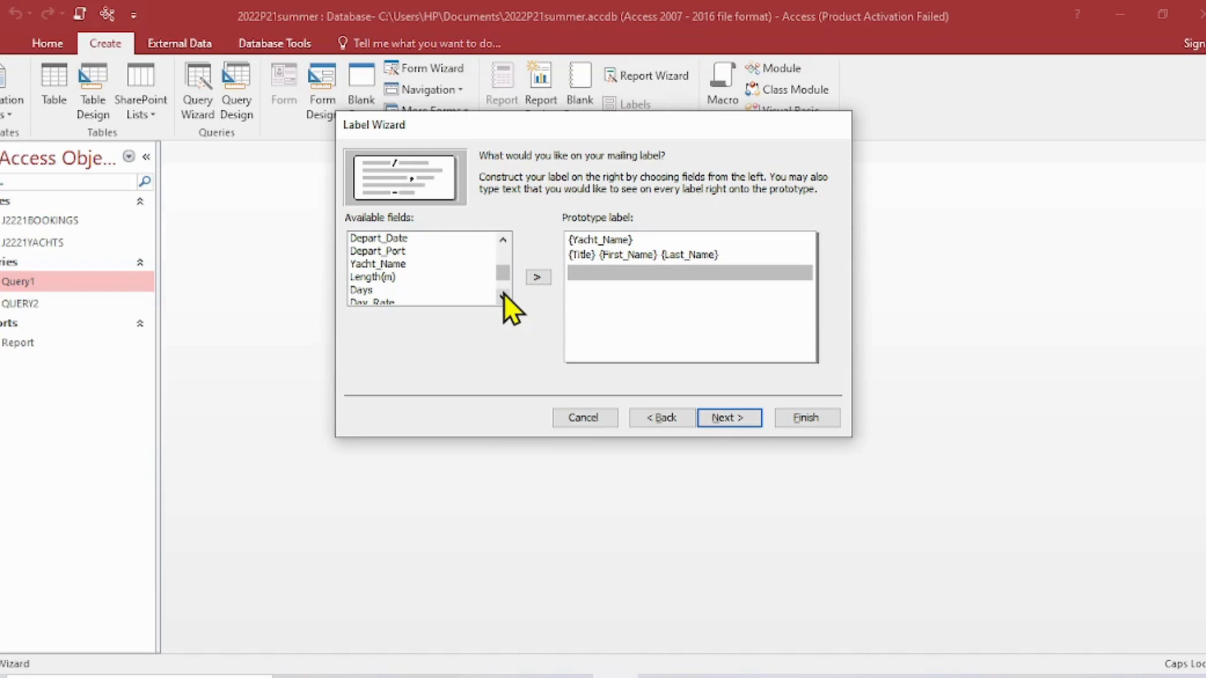
click(504, 295)
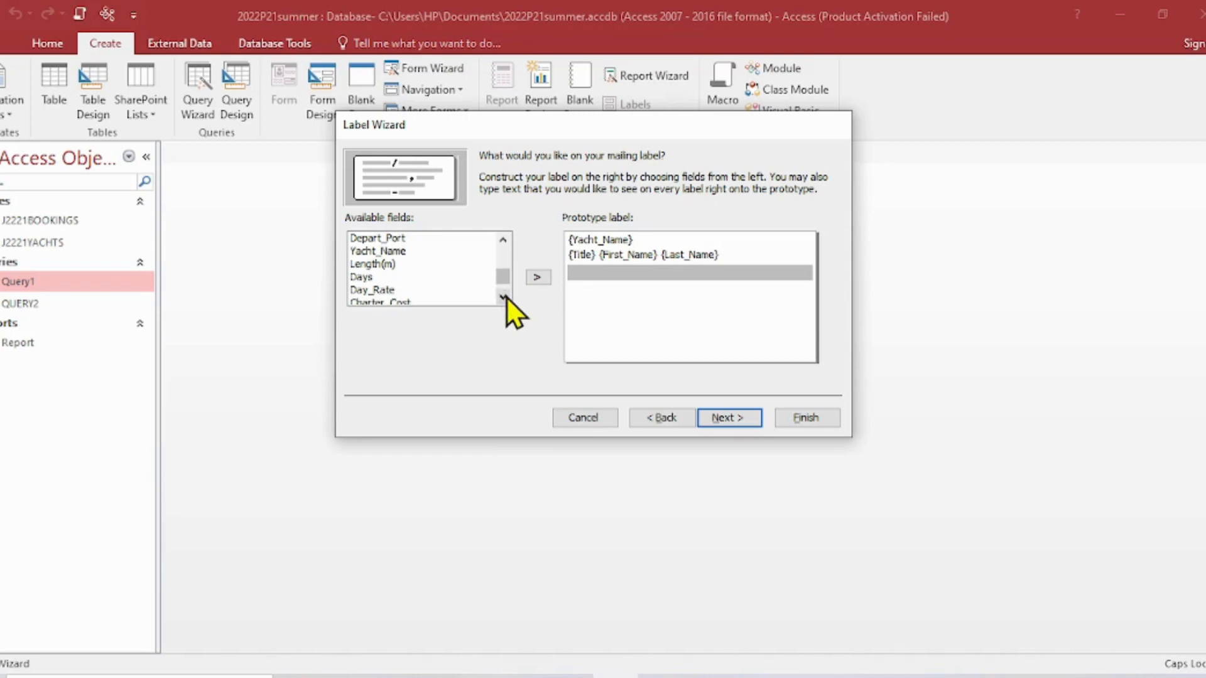
click(504, 296)
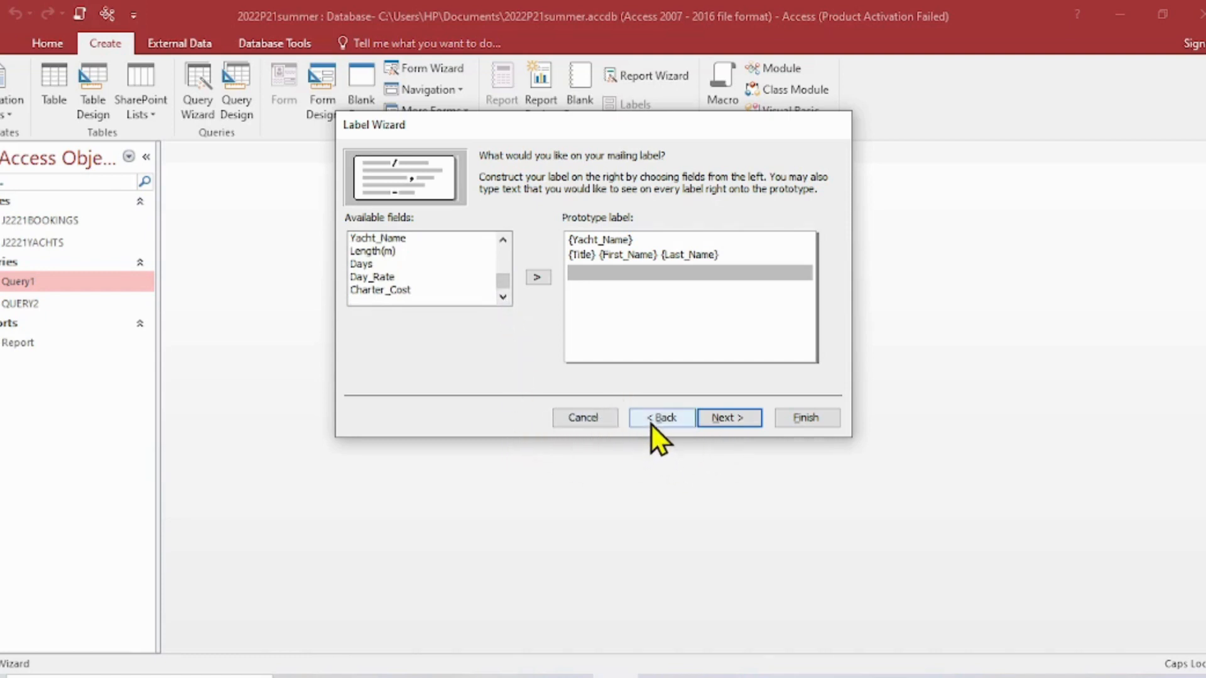
- Cancel the Label Wizard based on Query1, open QUERY2 and select its Post_Code column
click(578, 419)
double_click(24, 302)
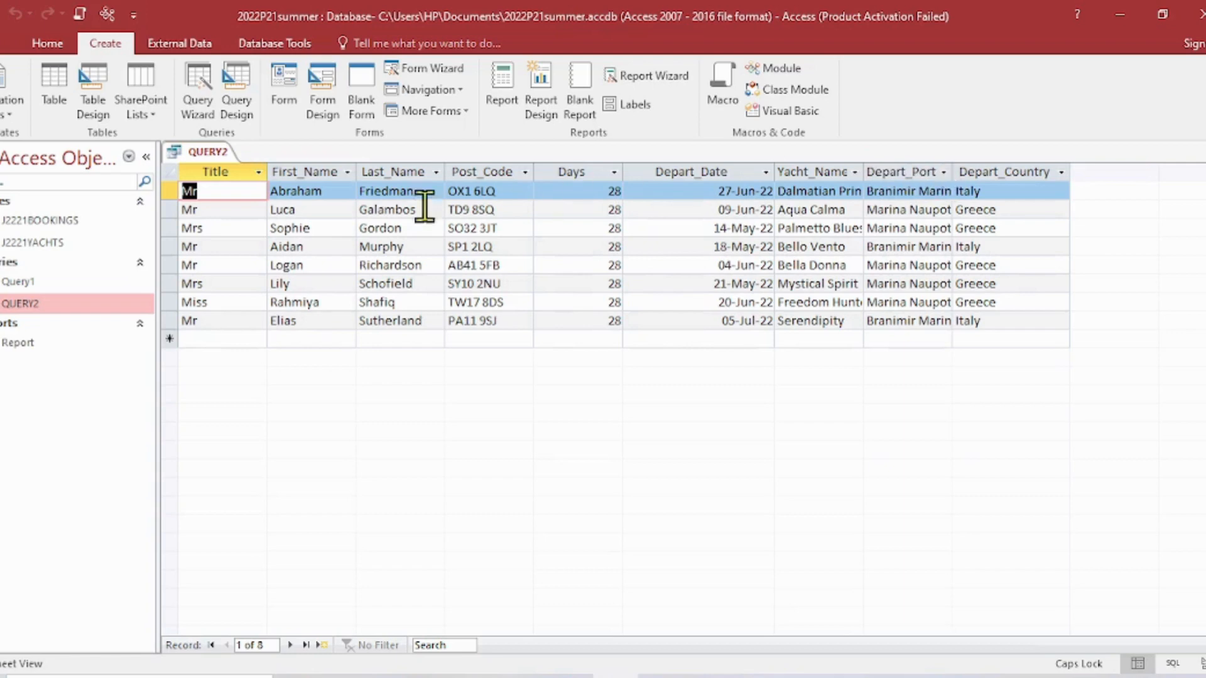
click(494, 170)
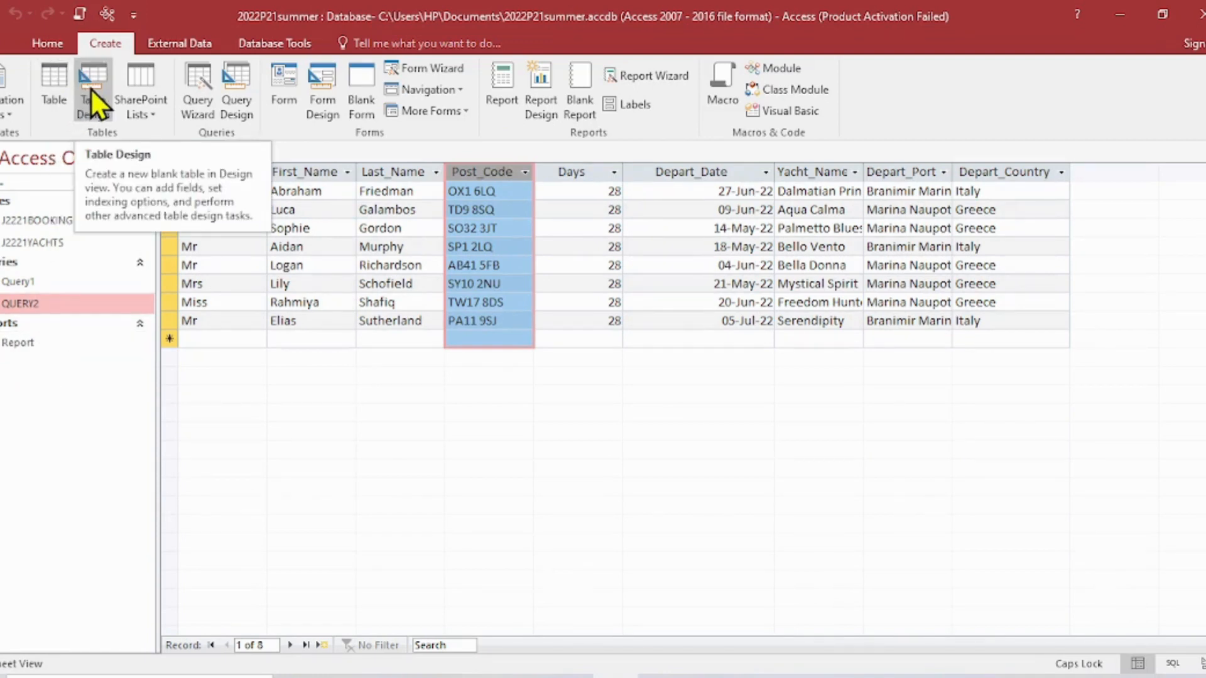
- Start new labels from QUERY2, keeping metric sheet-feed Avery J8365, 99.0 x 67.7 mm, and Arial 10 light text
click(618, 106)
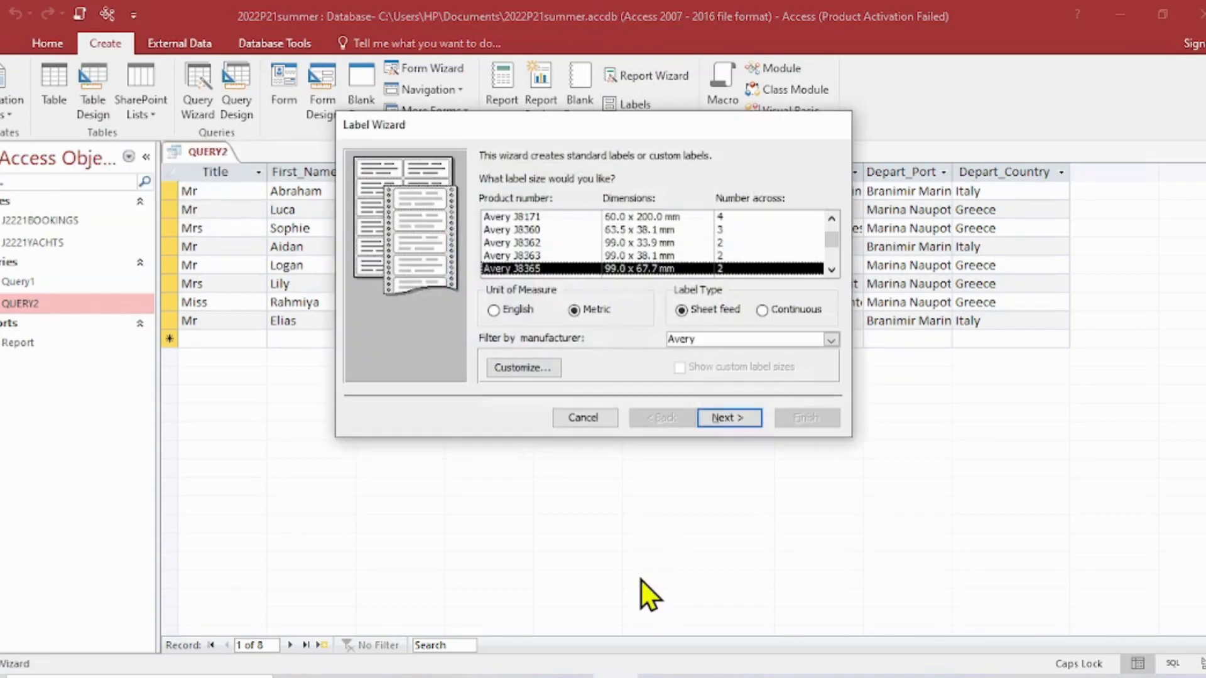
click(726, 420)
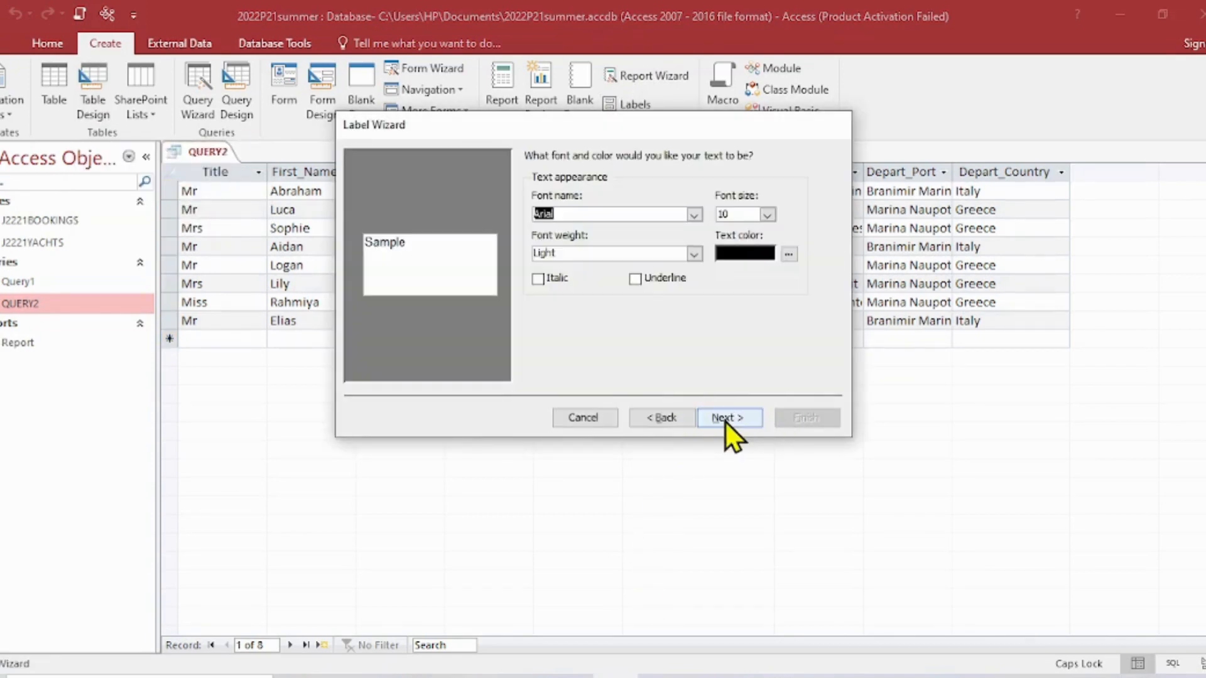
click(726, 420)
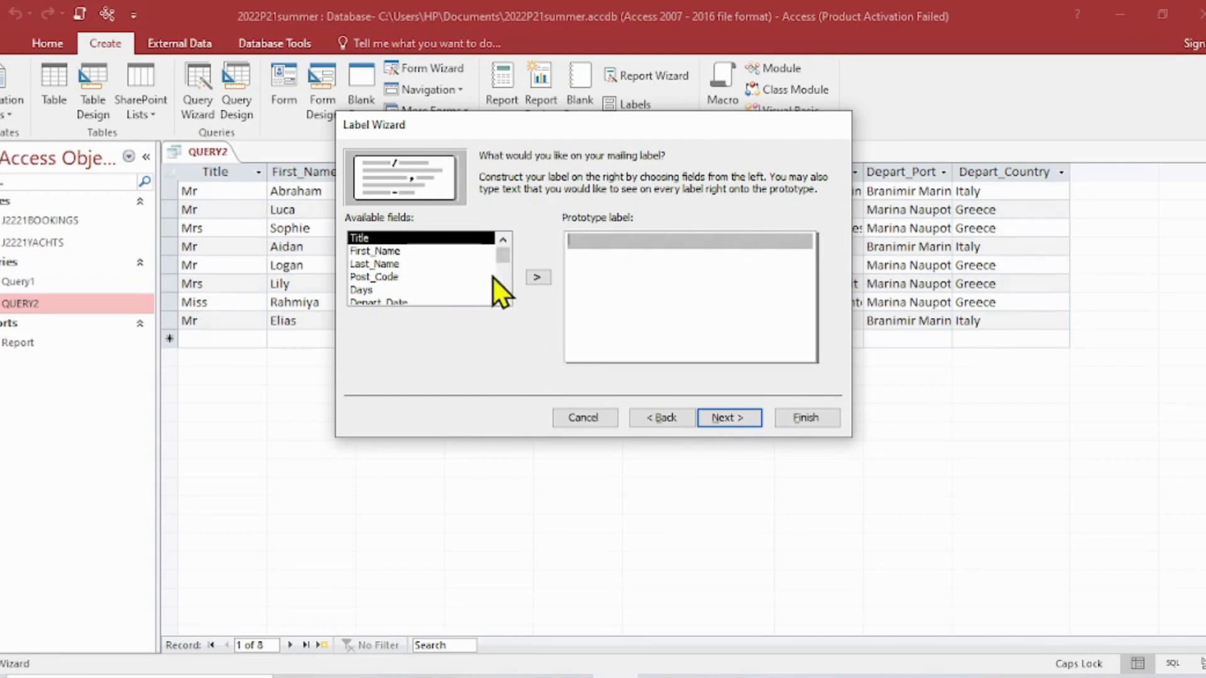
- Put the Yacht_Name field on the prototype label's first line and start the second line
click(503, 298)
click(504, 298)
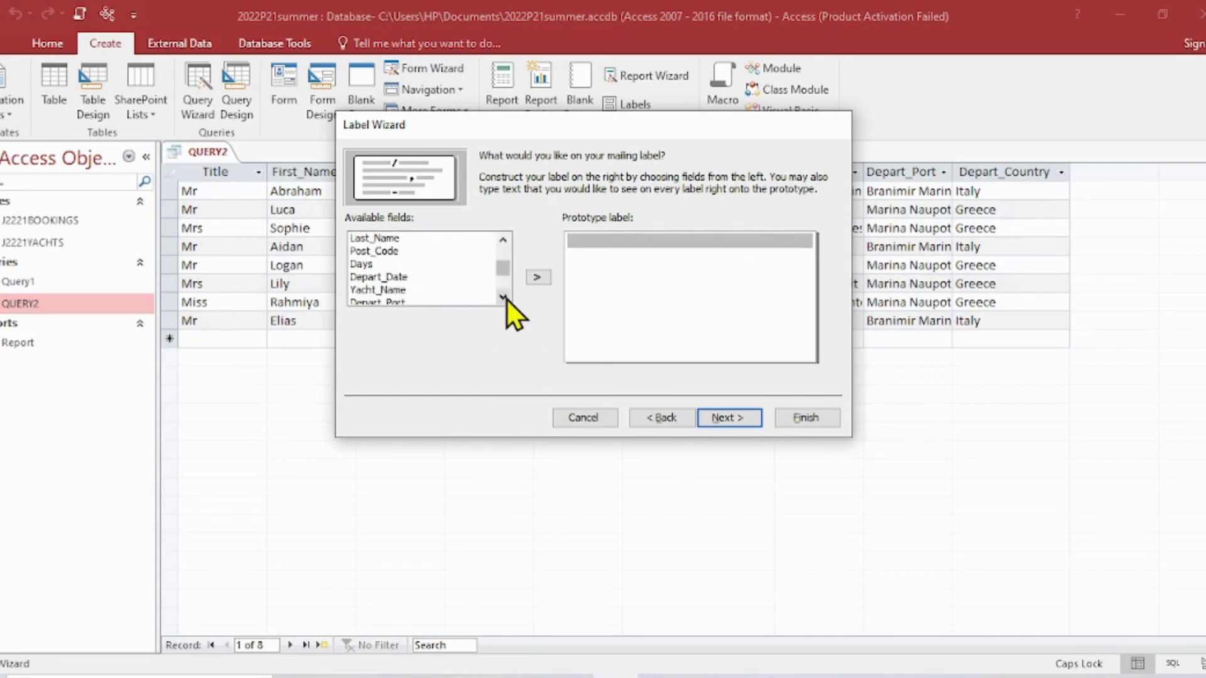
click(473, 290)
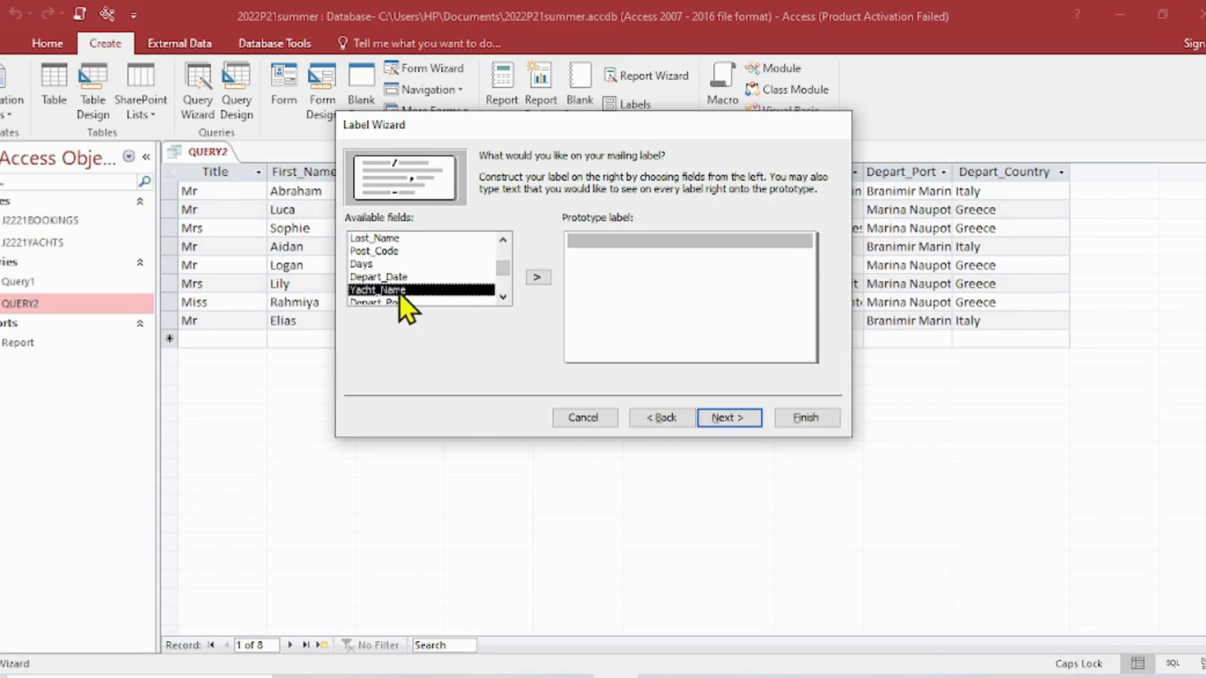
click(536, 276)
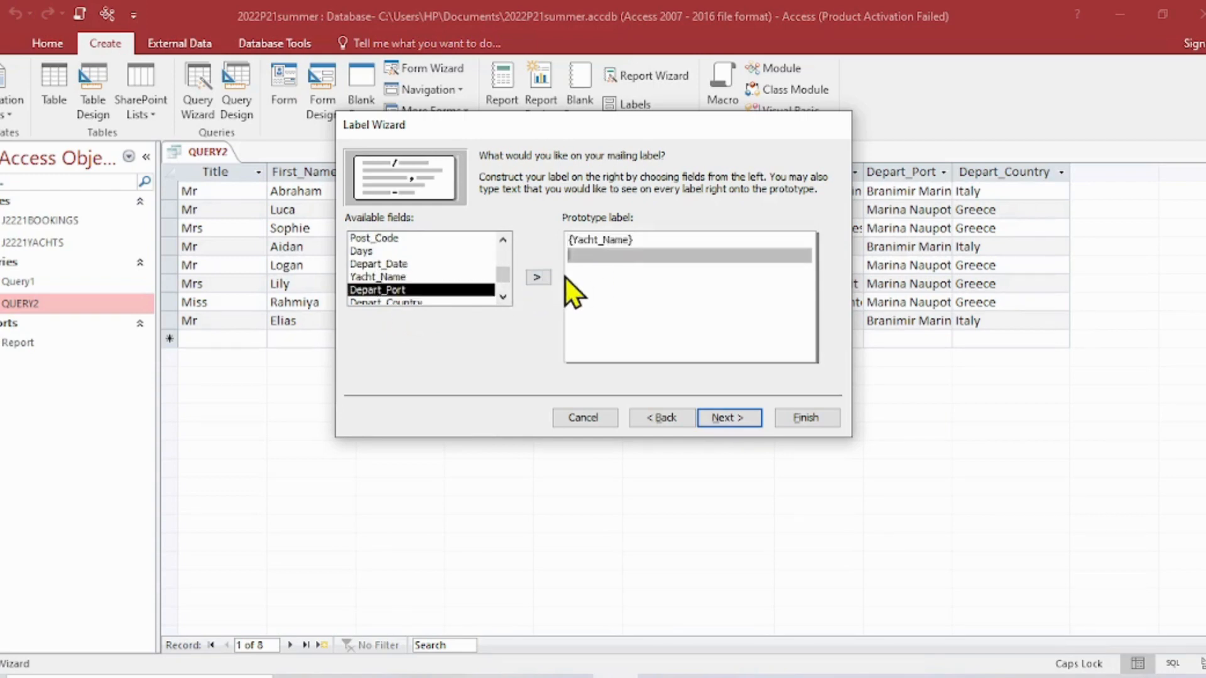
- Add Title, First_Name and Last_Name, separated by spaces, to the prototype label's second line and Post_Code to the third, and start a fourth line
drag(504, 274, 505, 252)
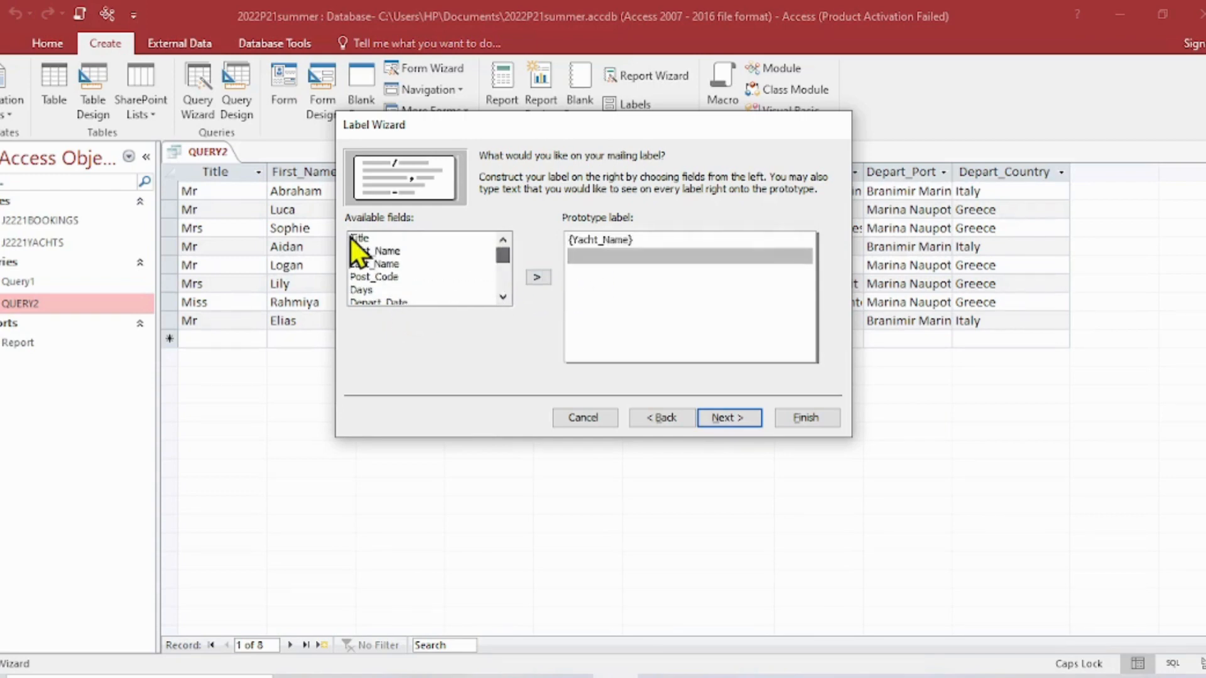
click(359, 241)
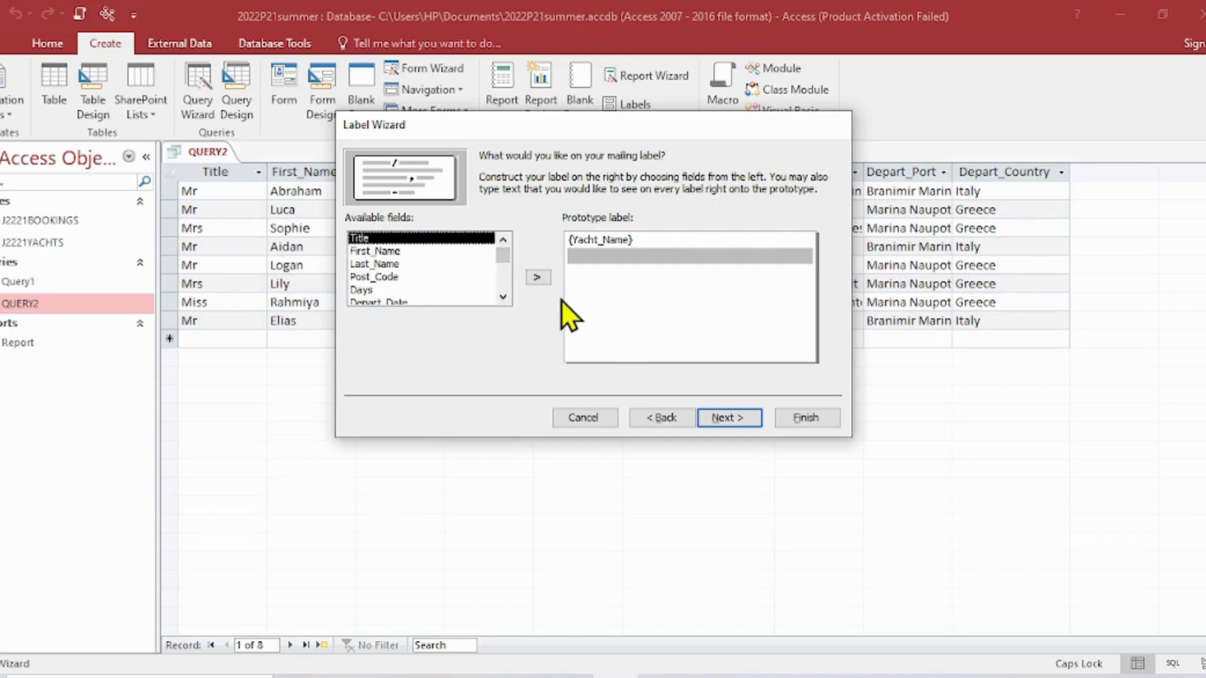
click(539, 279)
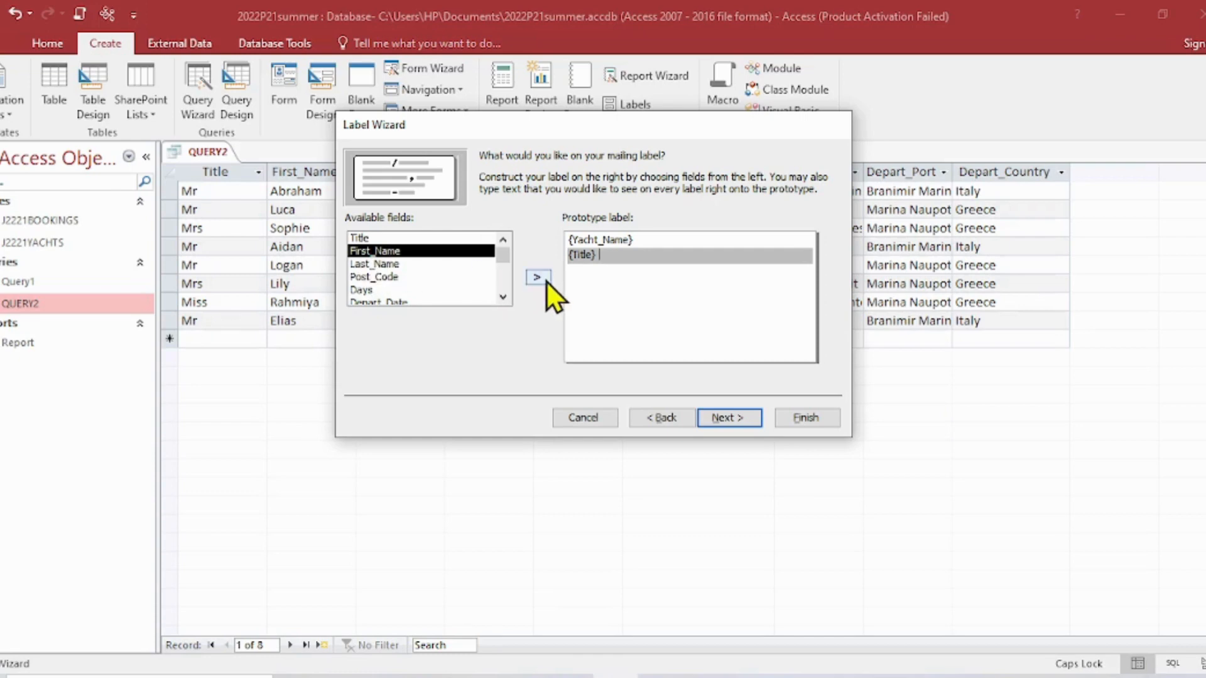
click(548, 281)
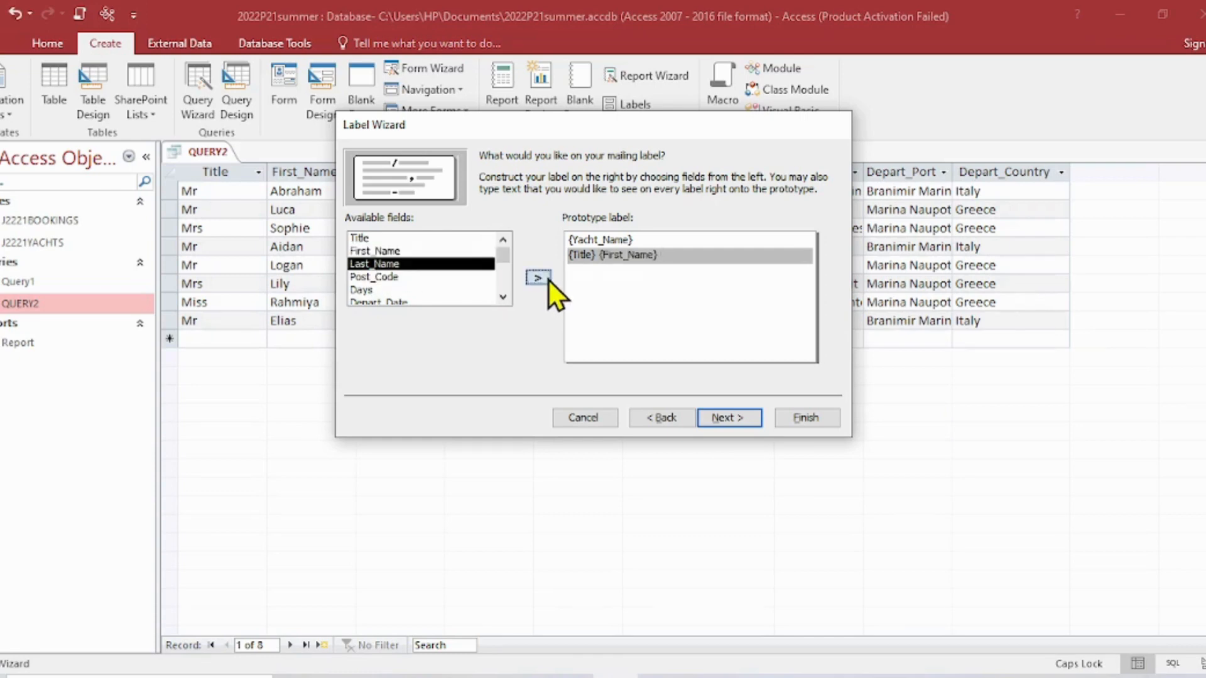
click(549, 281)
key(Return)
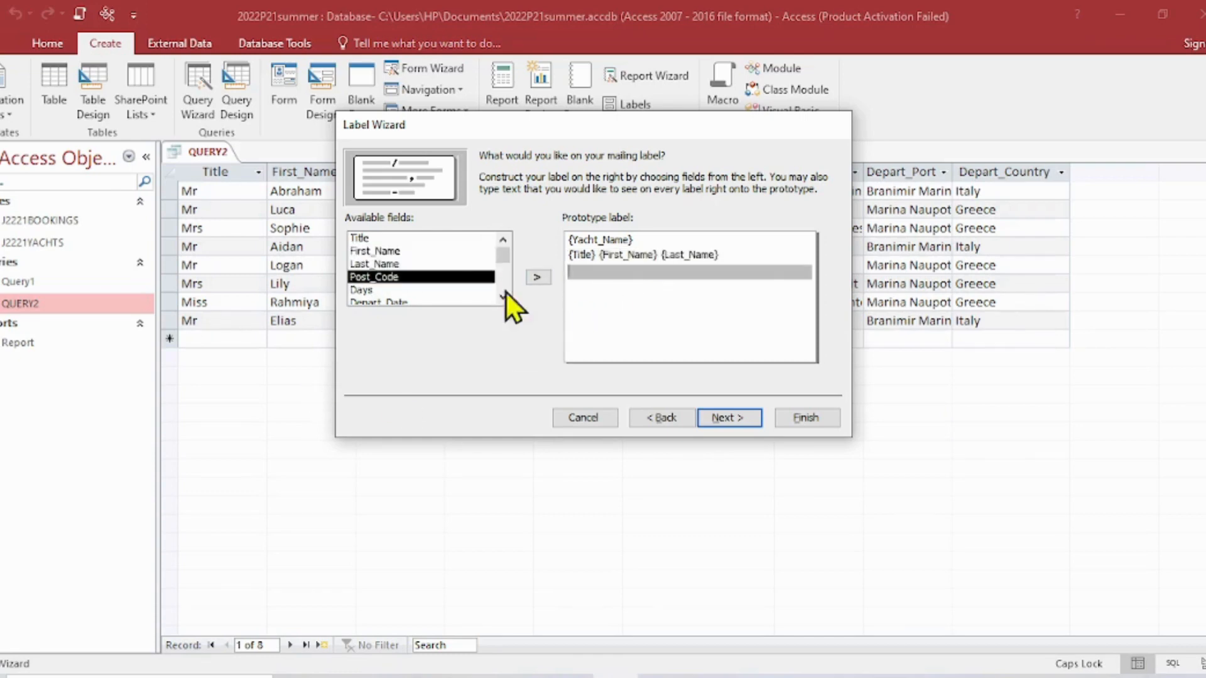
click(547, 280)
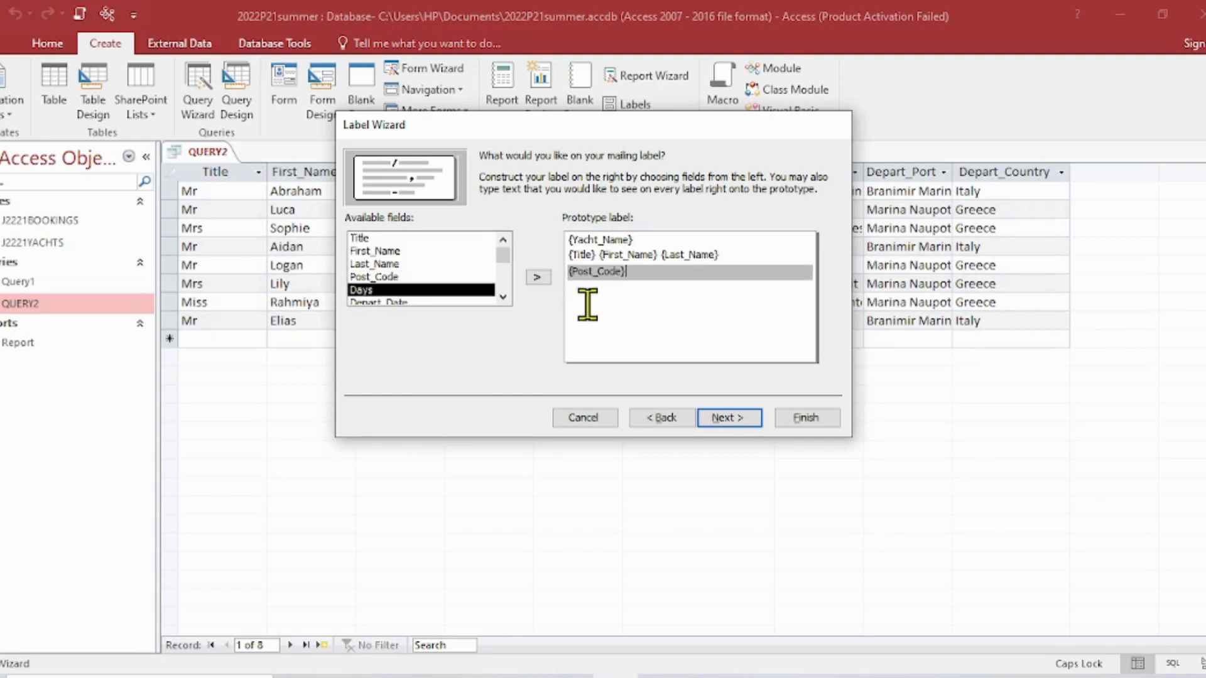
key(Return)
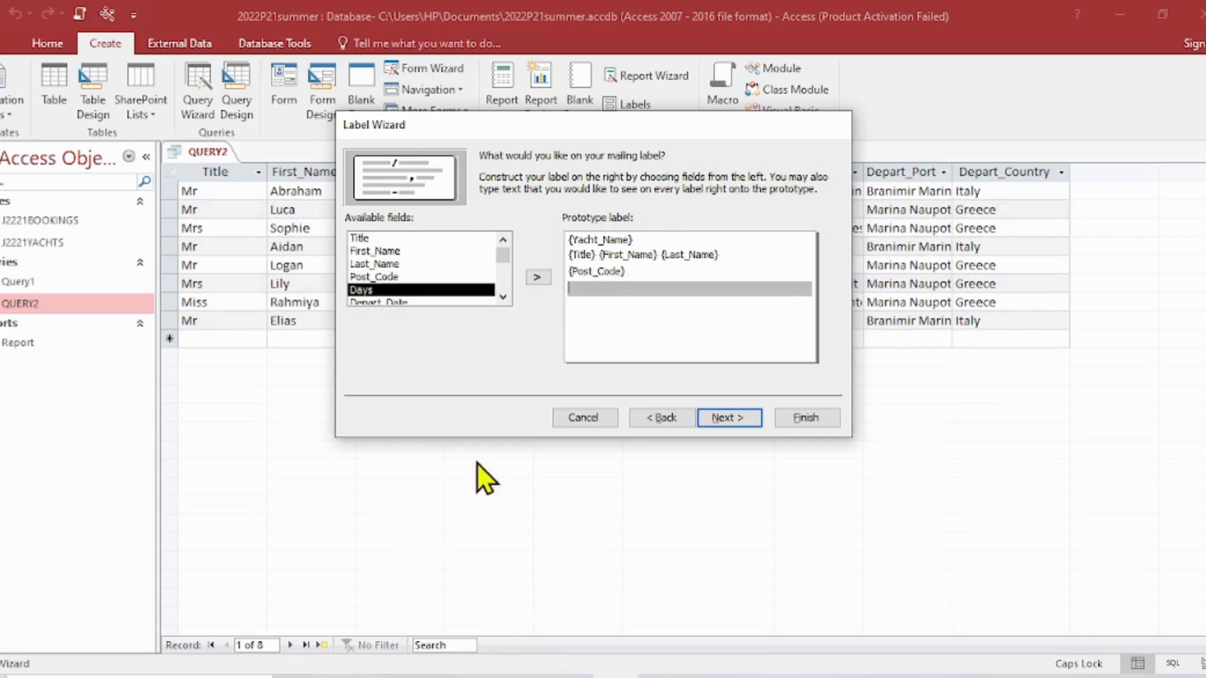
- Following the question paper's sample label, add Depart_Port and Depart_Country with a gap between them to the prototype's fourth line, and start a fifth line
click(390, 677)
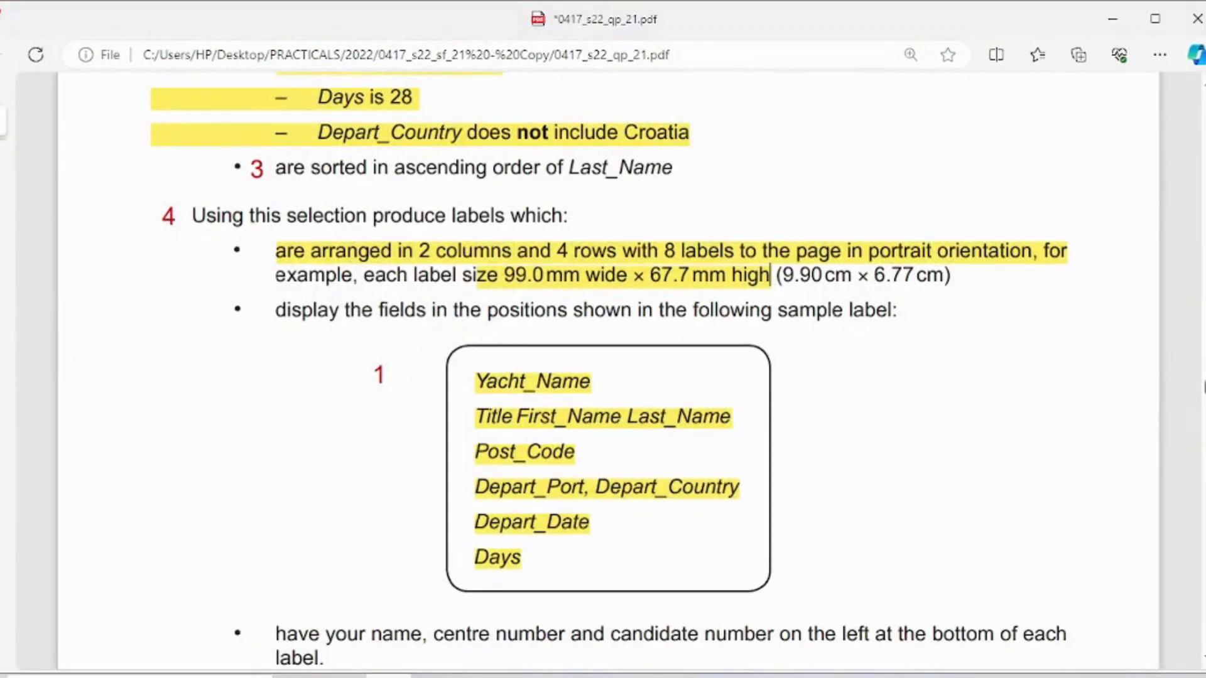
click(389, 677)
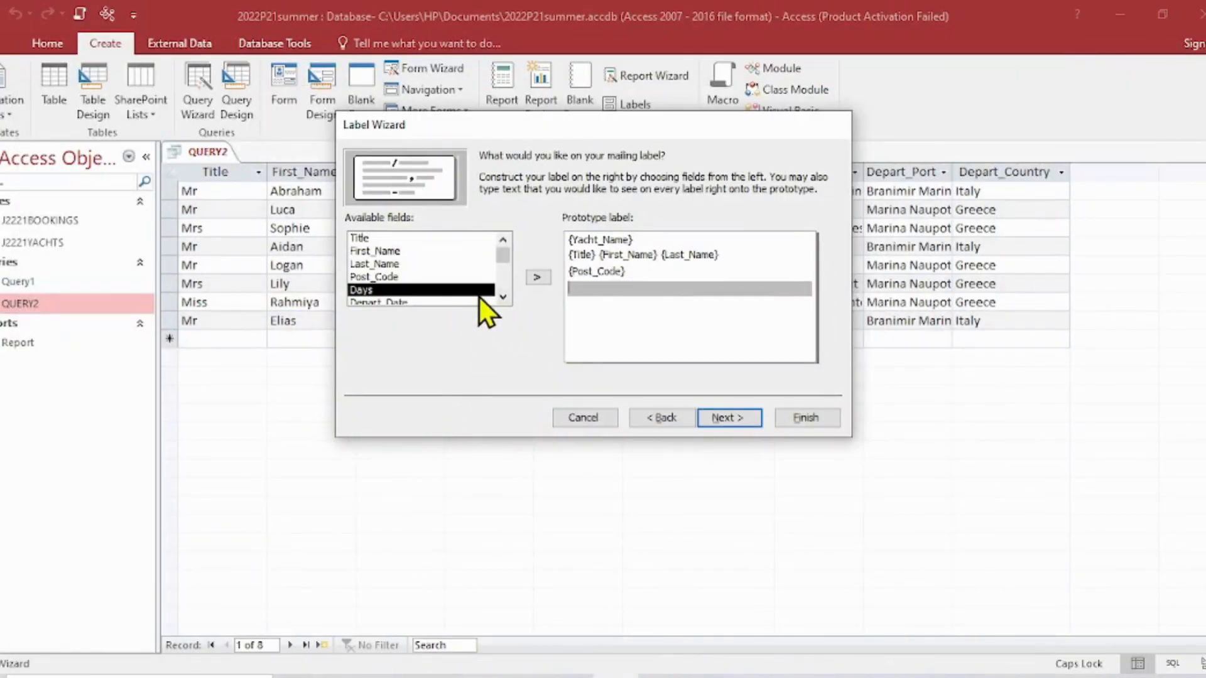
click(501, 297)
click(501, 298)
click(501, 297)
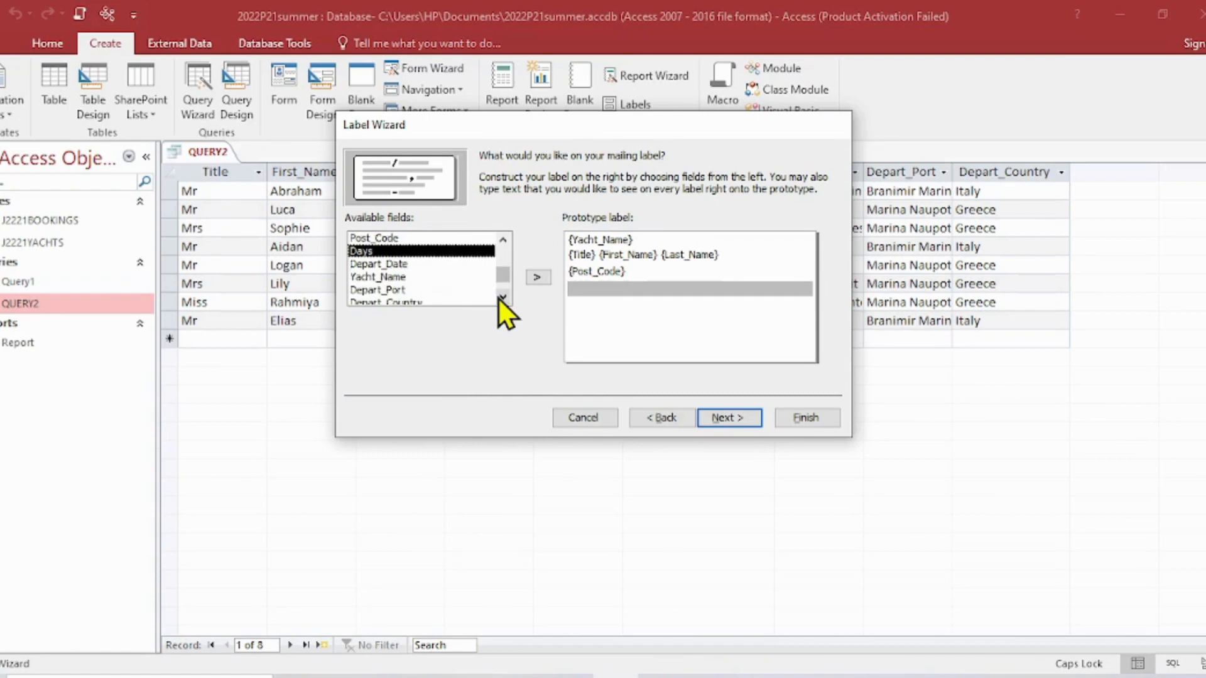
click(405, 291)
click(538, 278)
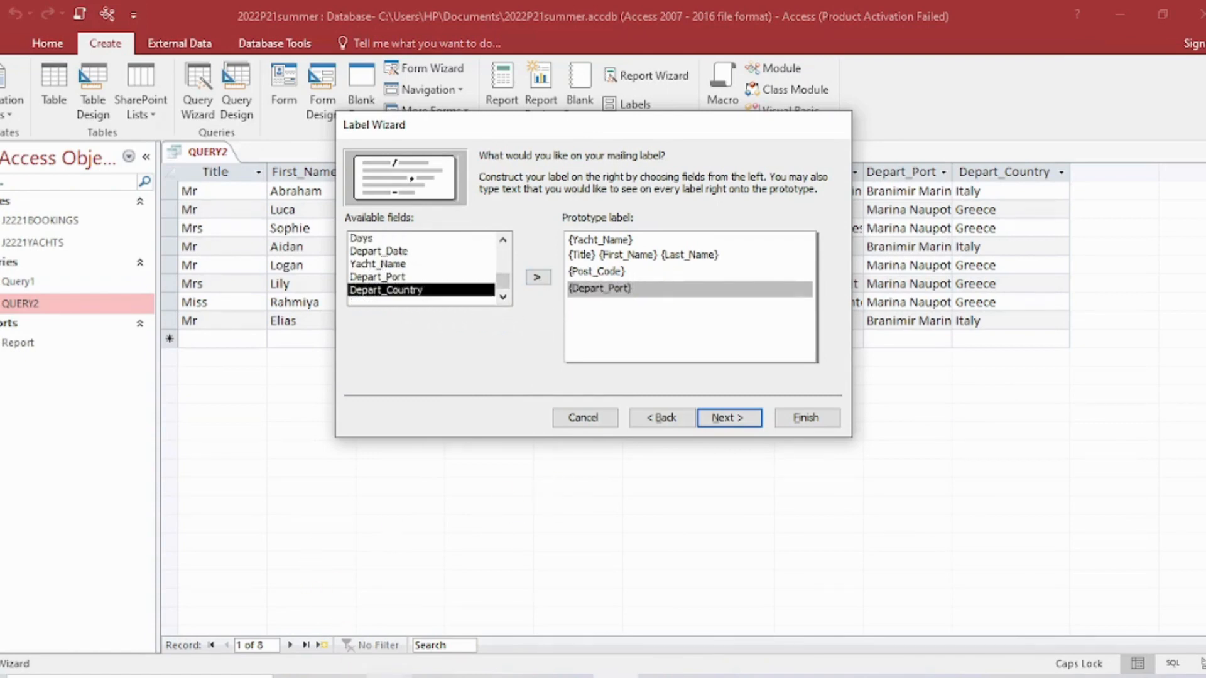
click(388, 677)
click(388, 677)
click(537, 279)
key(Return)
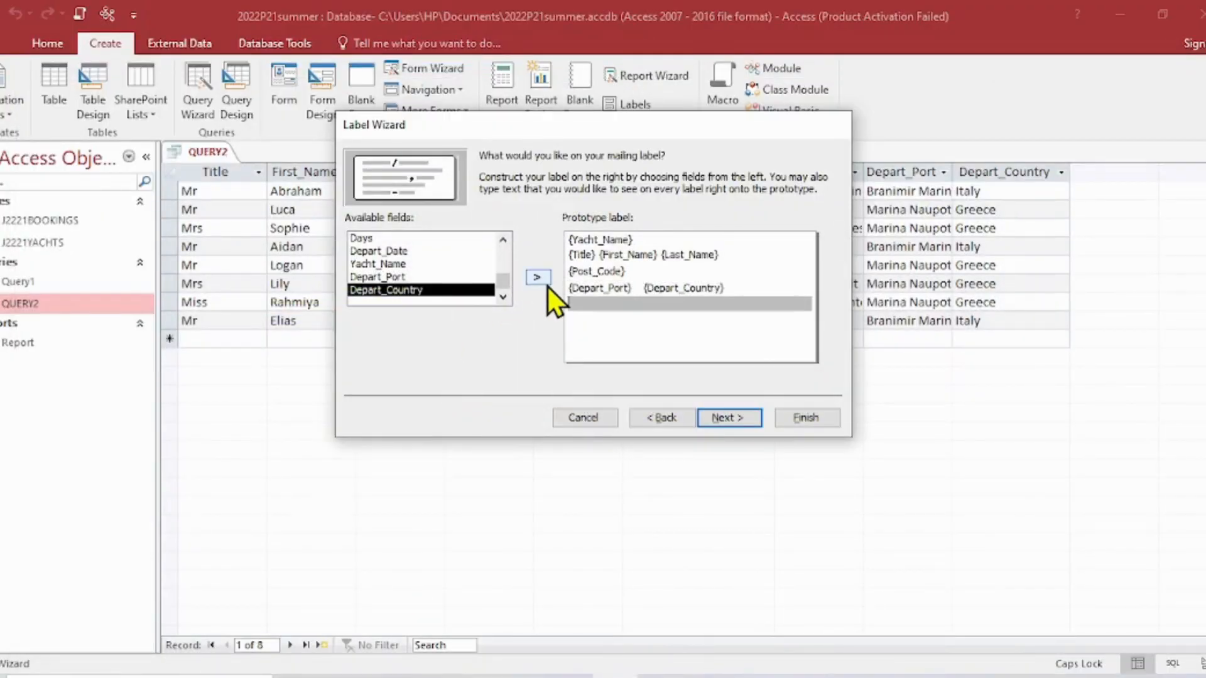
- Check the order on the sample label and add Depart_Date to the prototype label's fifth line and Days to the sixth
click(389, 676)
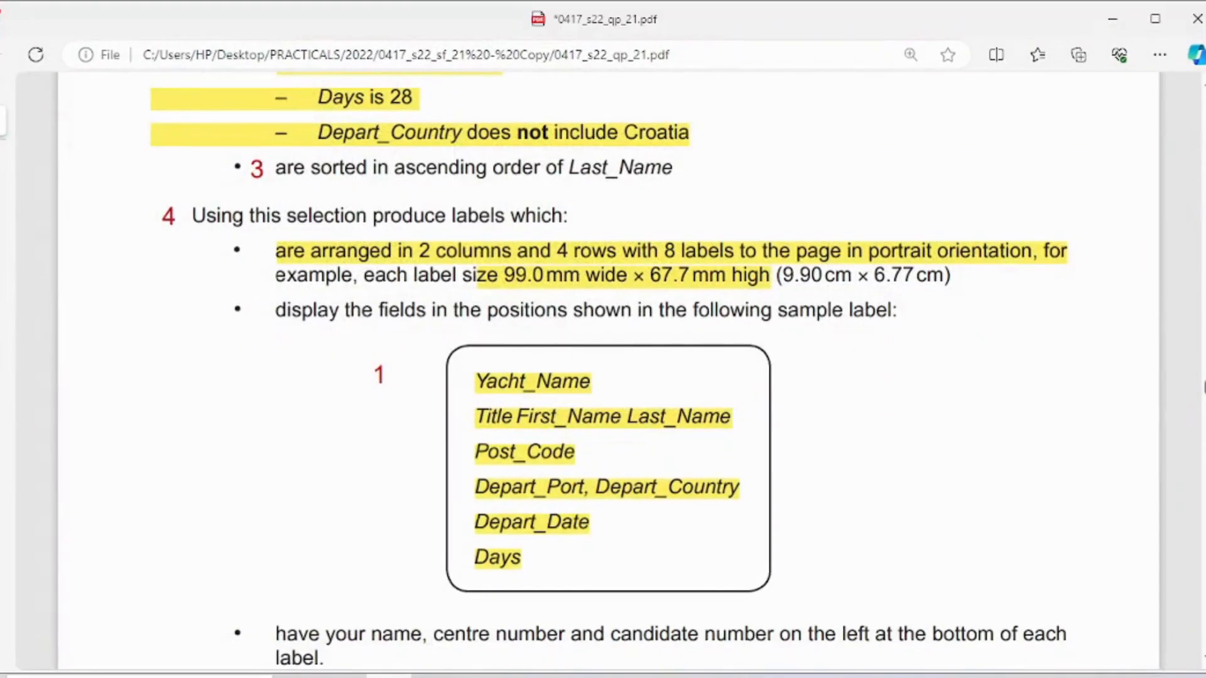
click(390, 675)
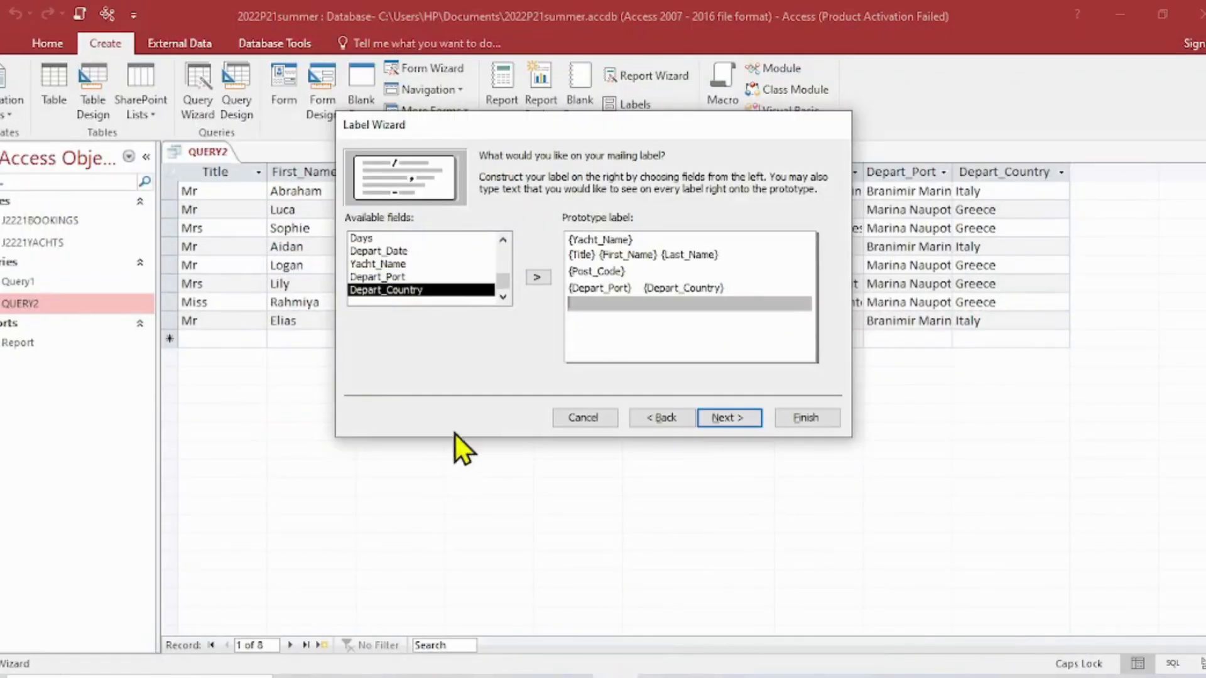
click(398, 251)
click(536, 279)
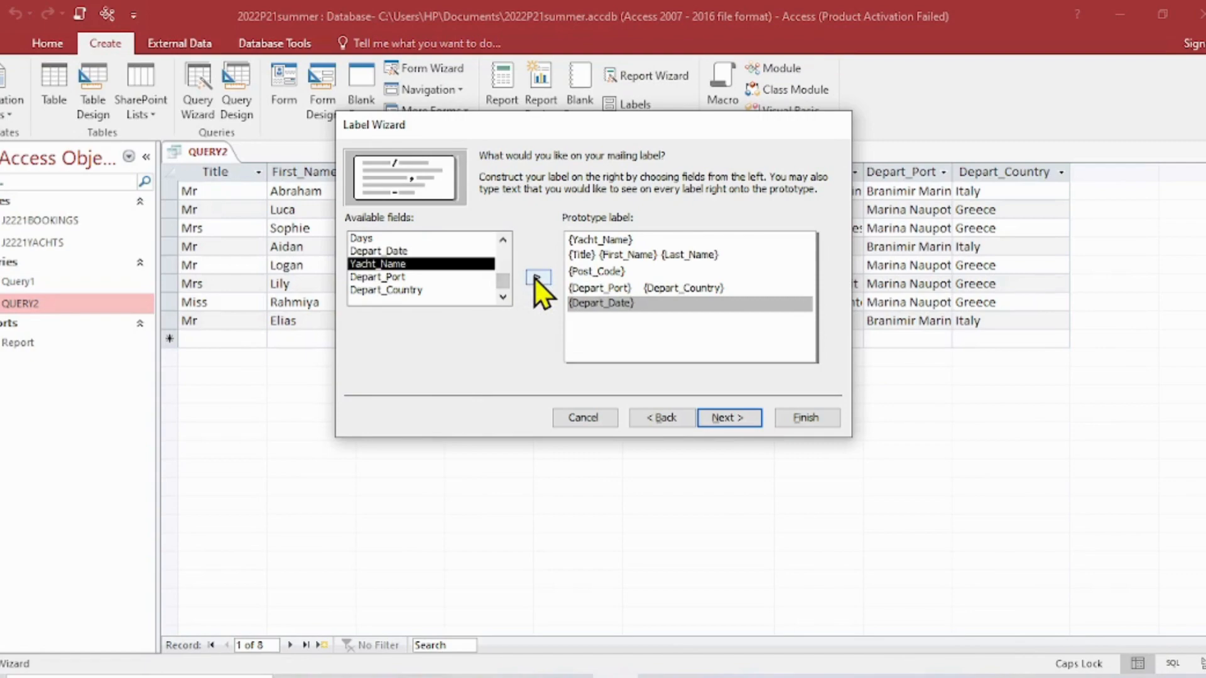
key(Return)
click(390, 677)
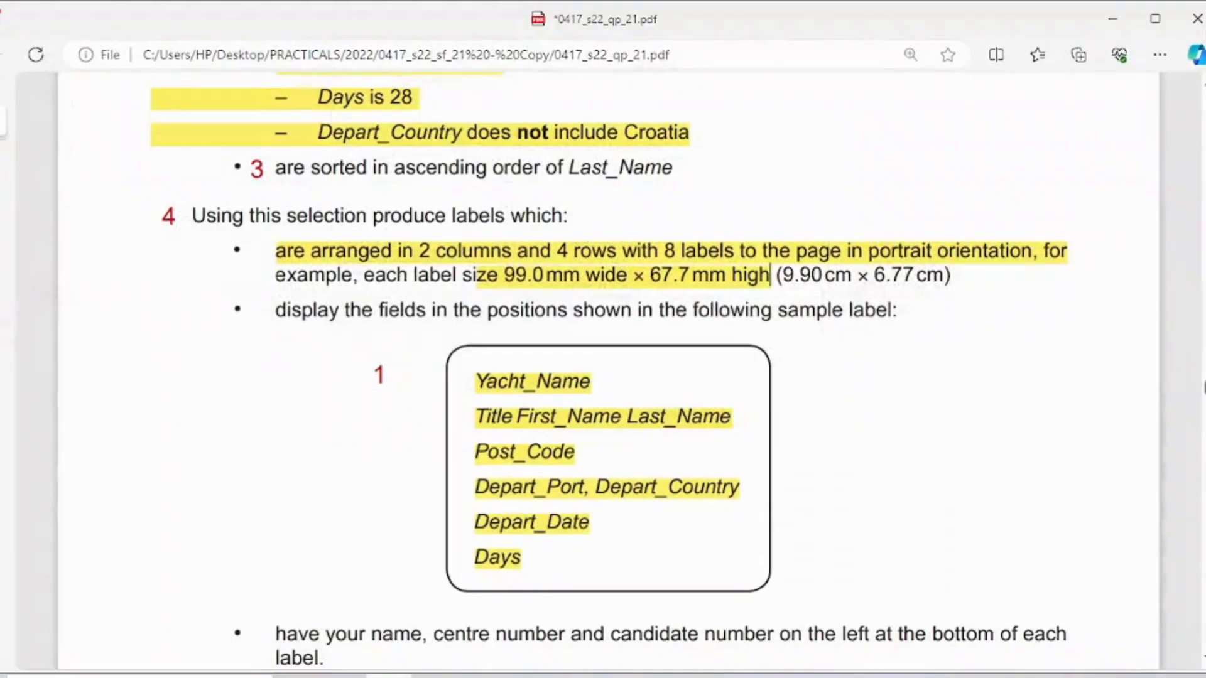
click(389, 677)
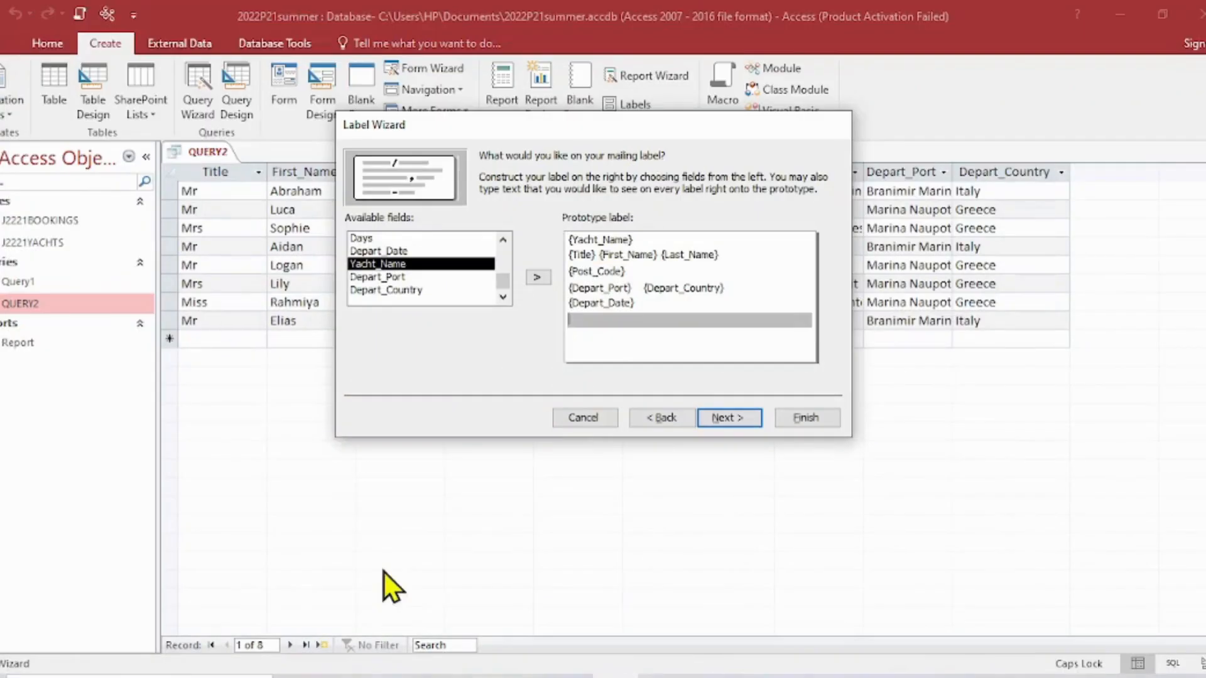
click(368, 238)
click(547, 277)
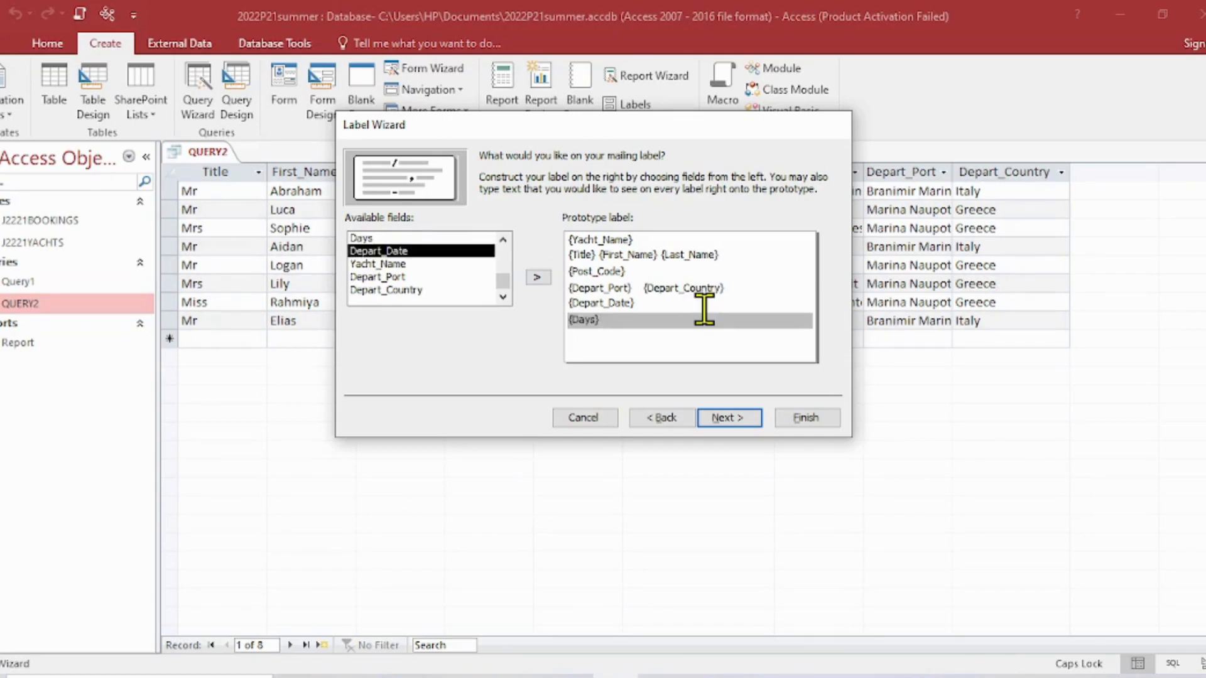
- Enter the candidate's name, centre number and candidate number, separated by spaces, on the prototype label's seventh line
key(Return)
text(SH)
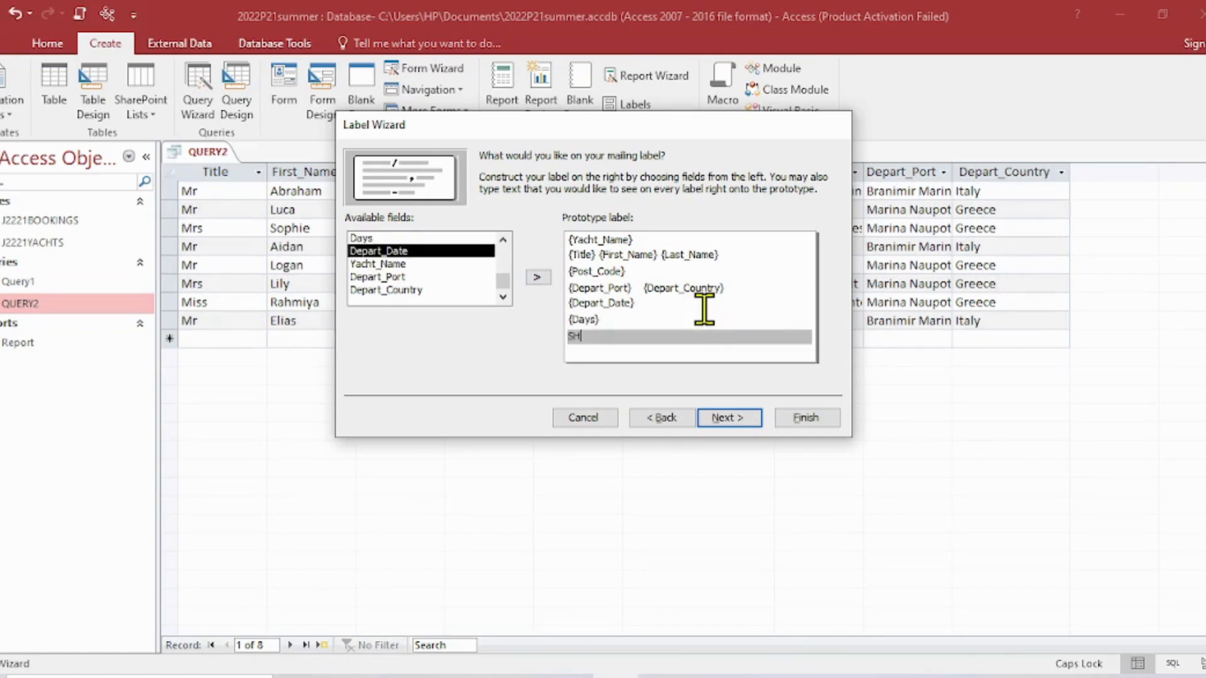
text(AILJA CEN123 SHAI 123)
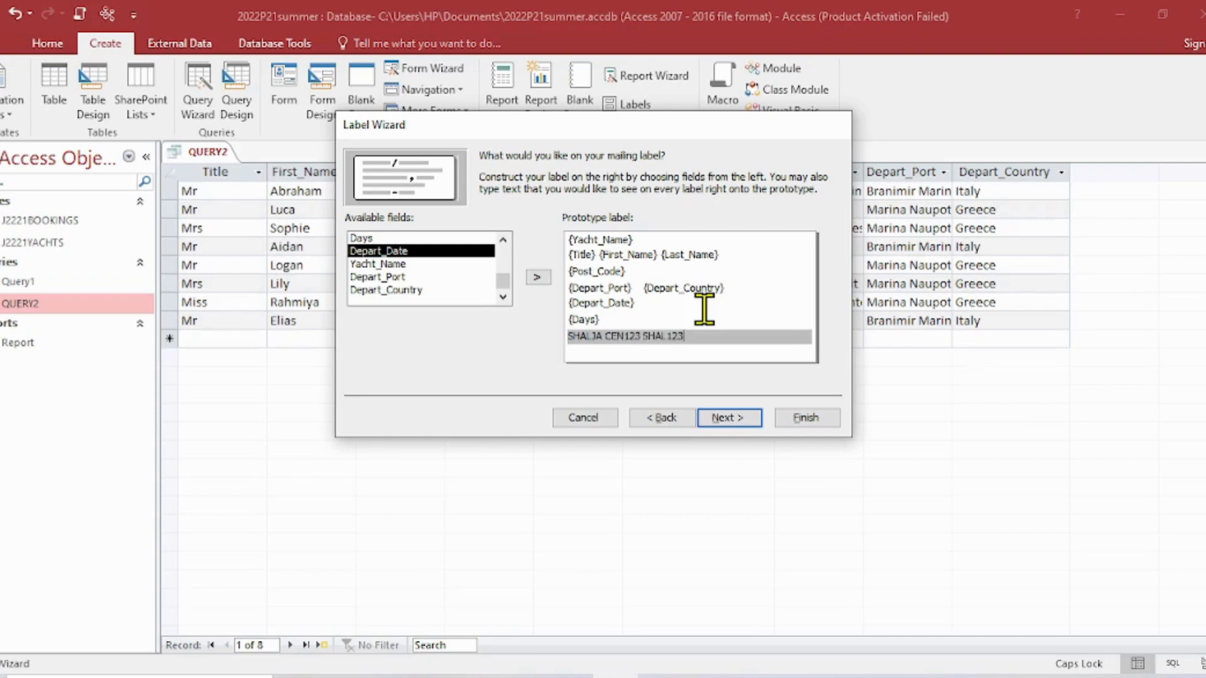
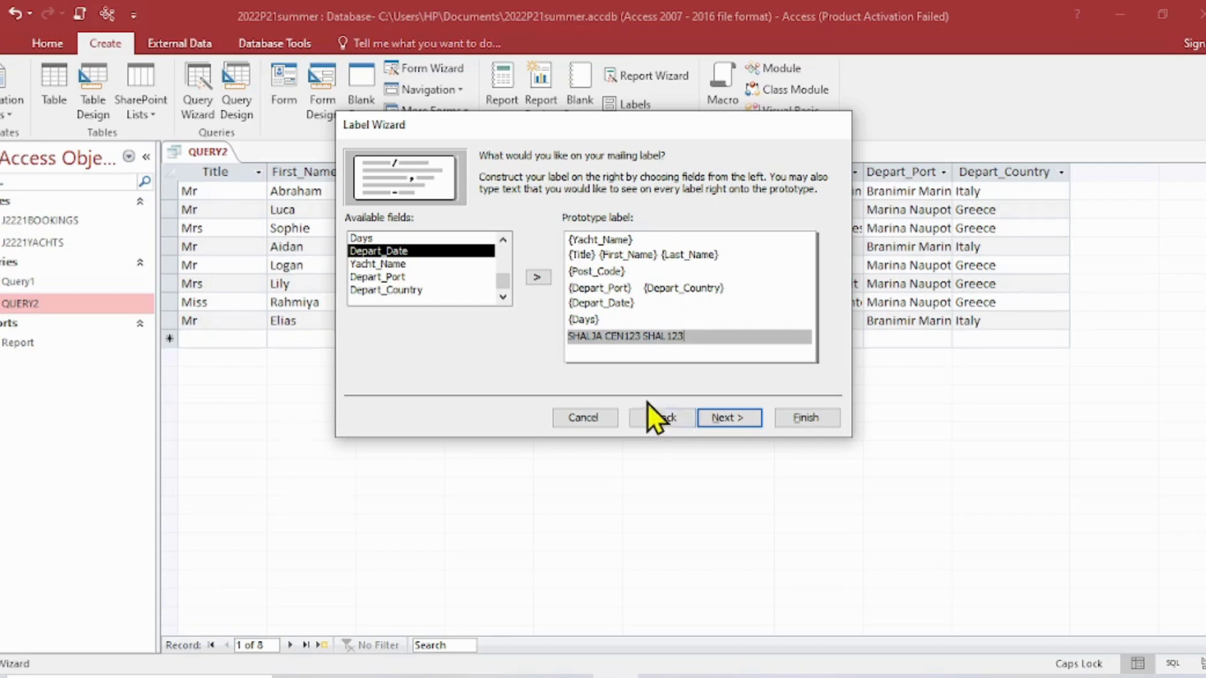
- Check the label instructions on the question paper, leave the labels unsorted, and finish the wizard with Modify the label design
click(726, 419)
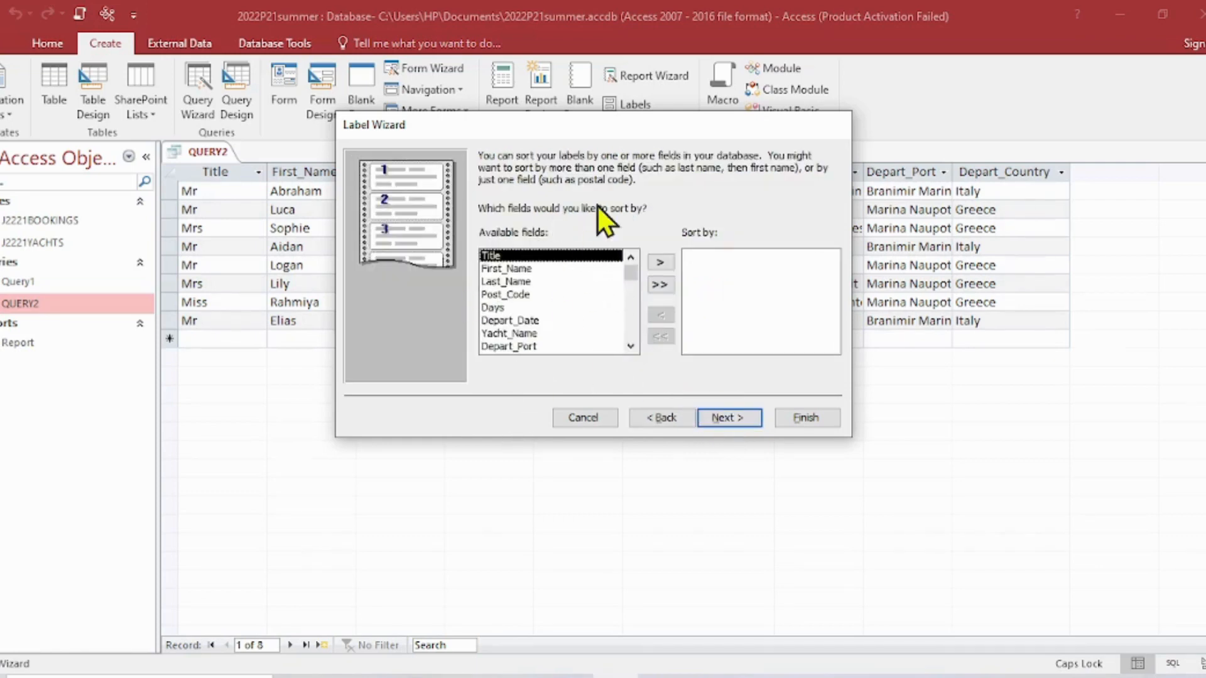
click(393, 676)
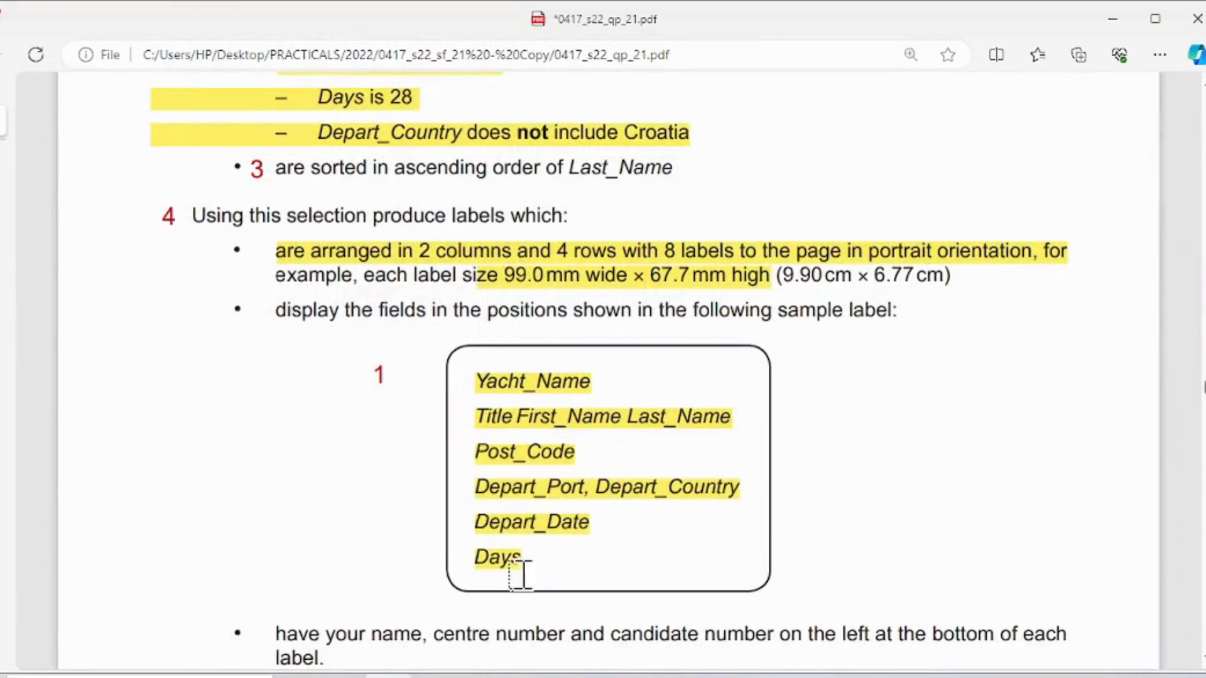
scroll(520, 571, down, 4)
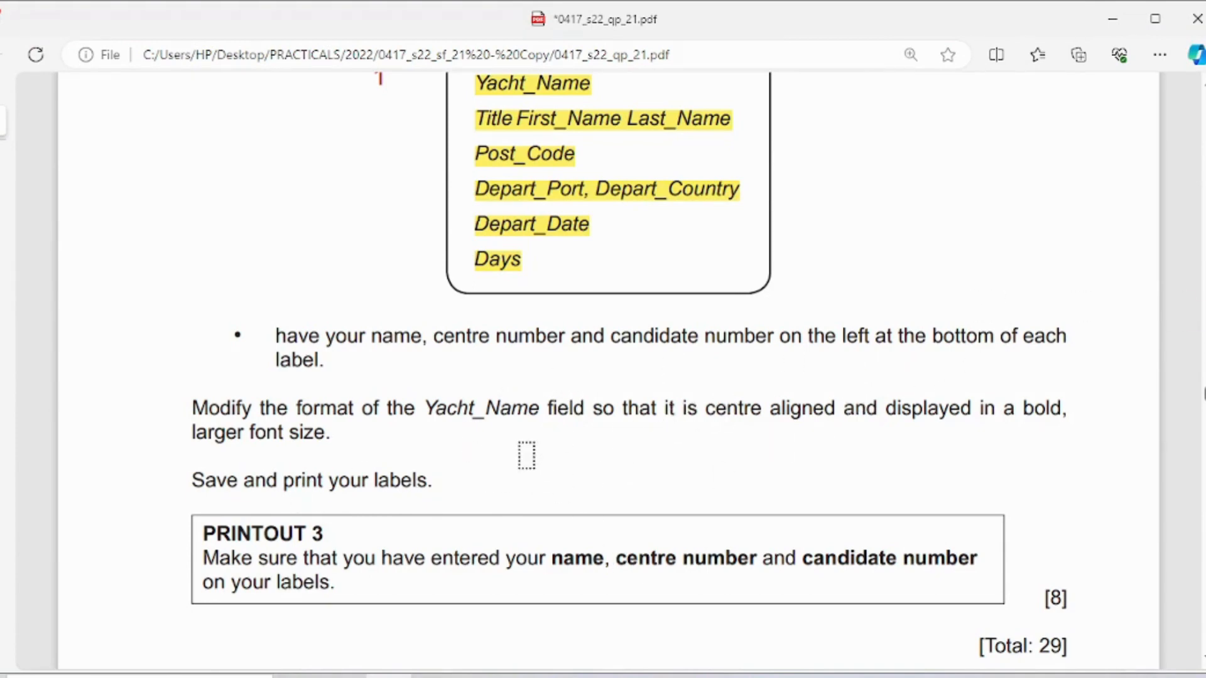
scroll(885, 352, up, 5)
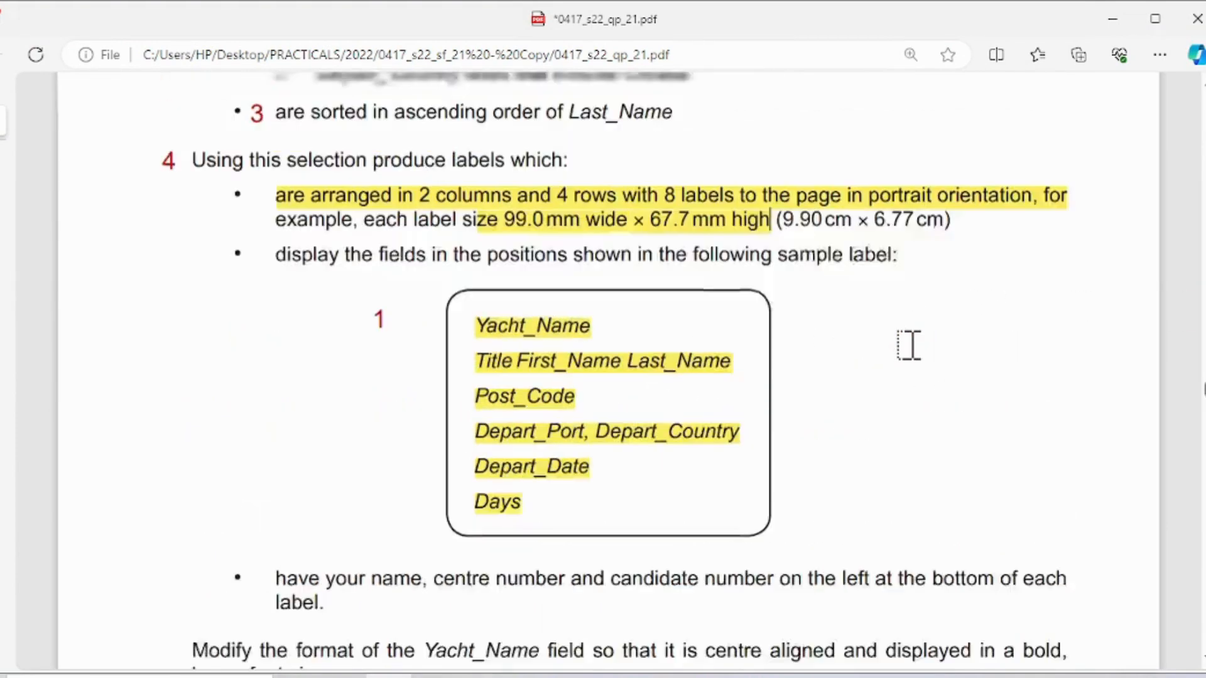
key(alt+Tab)
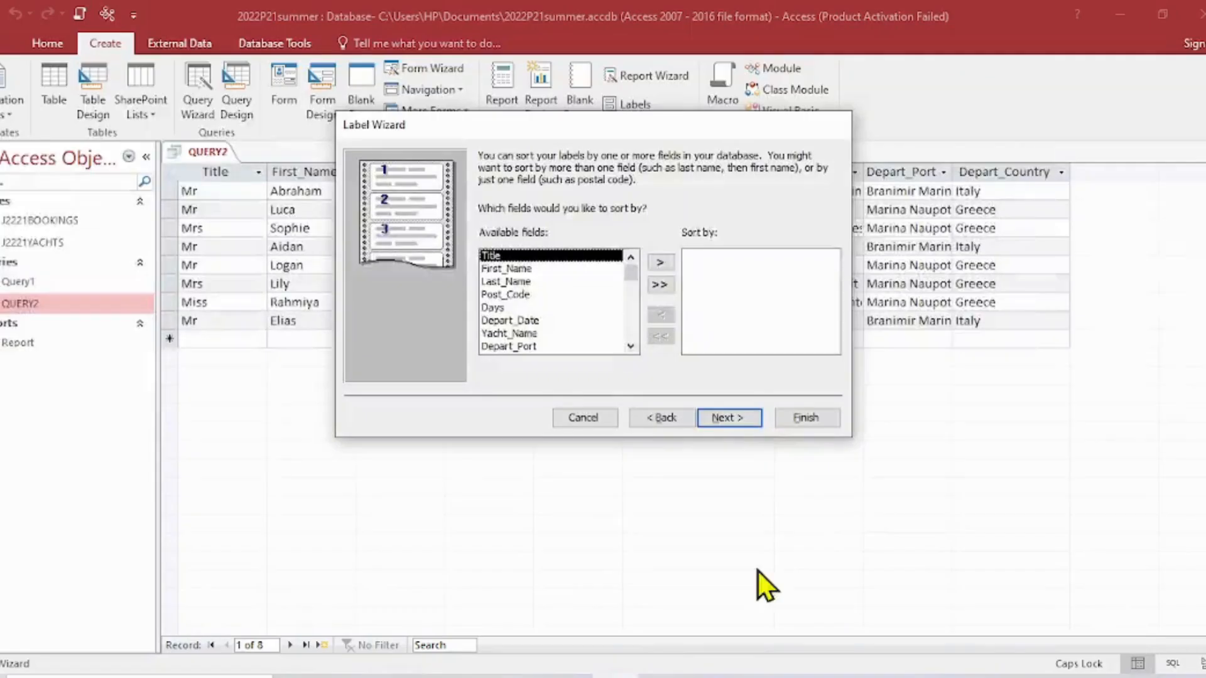
click(734, 419)
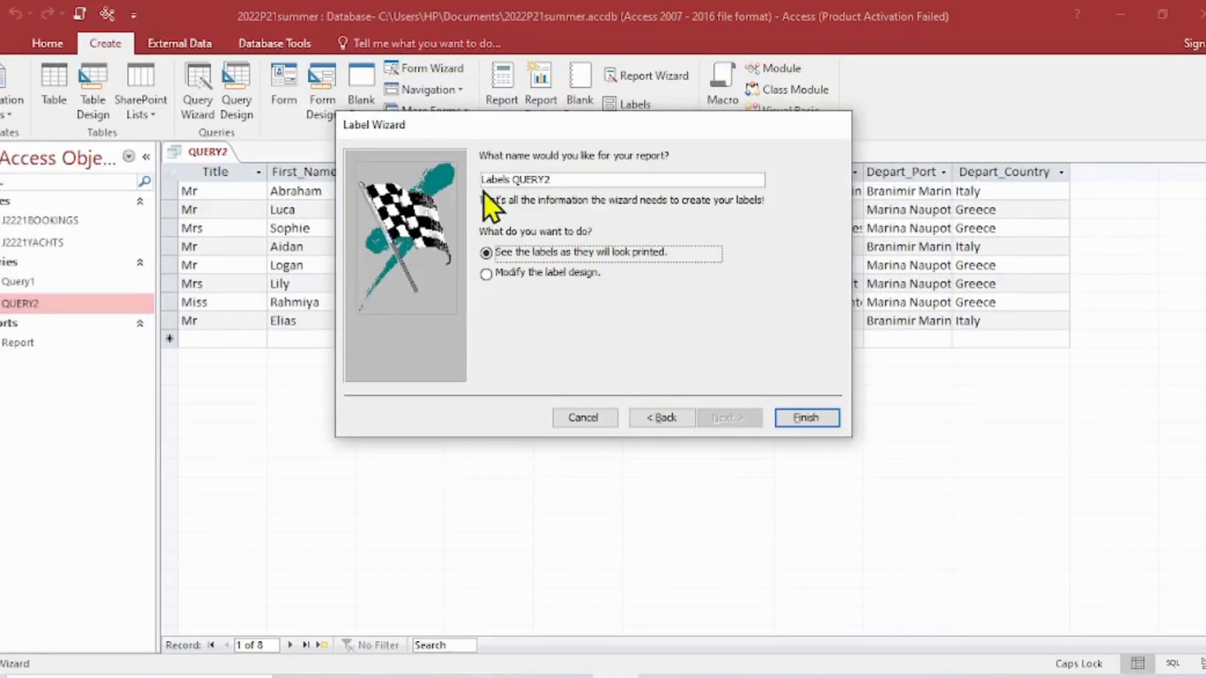
click(494, 271)
click(796, 415)
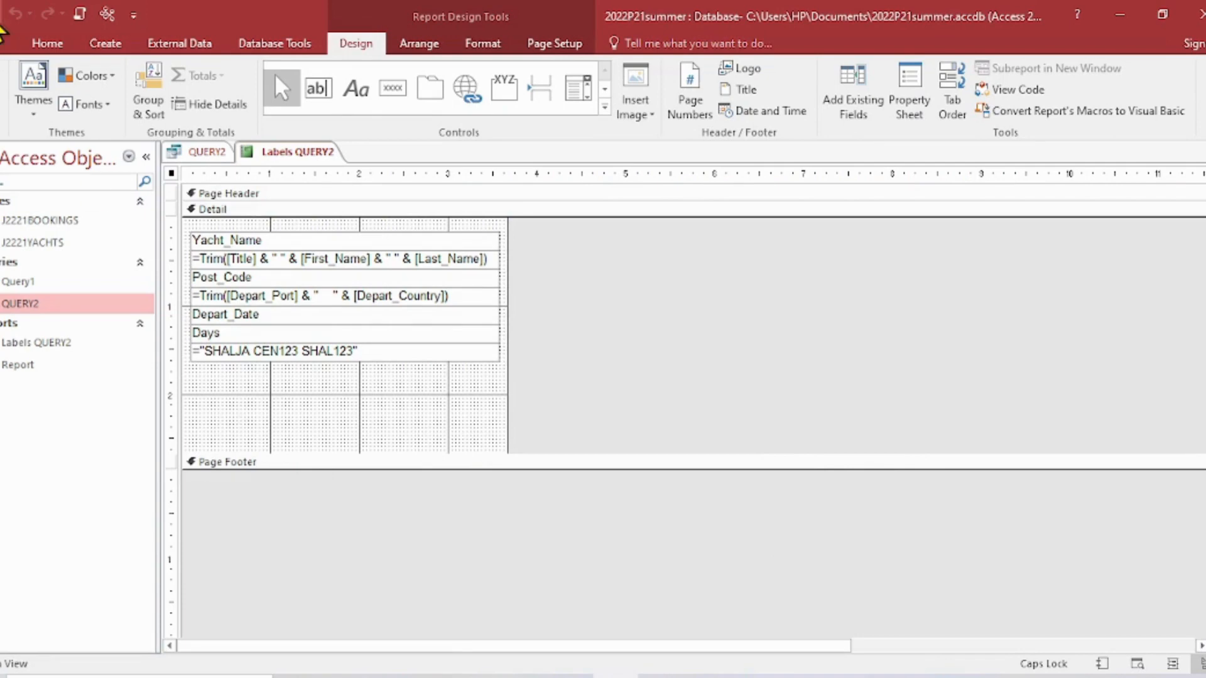
- Examine the Labels QUERY2 label layout across the whole page in Print Preview and return to Design View
click(5, 135)
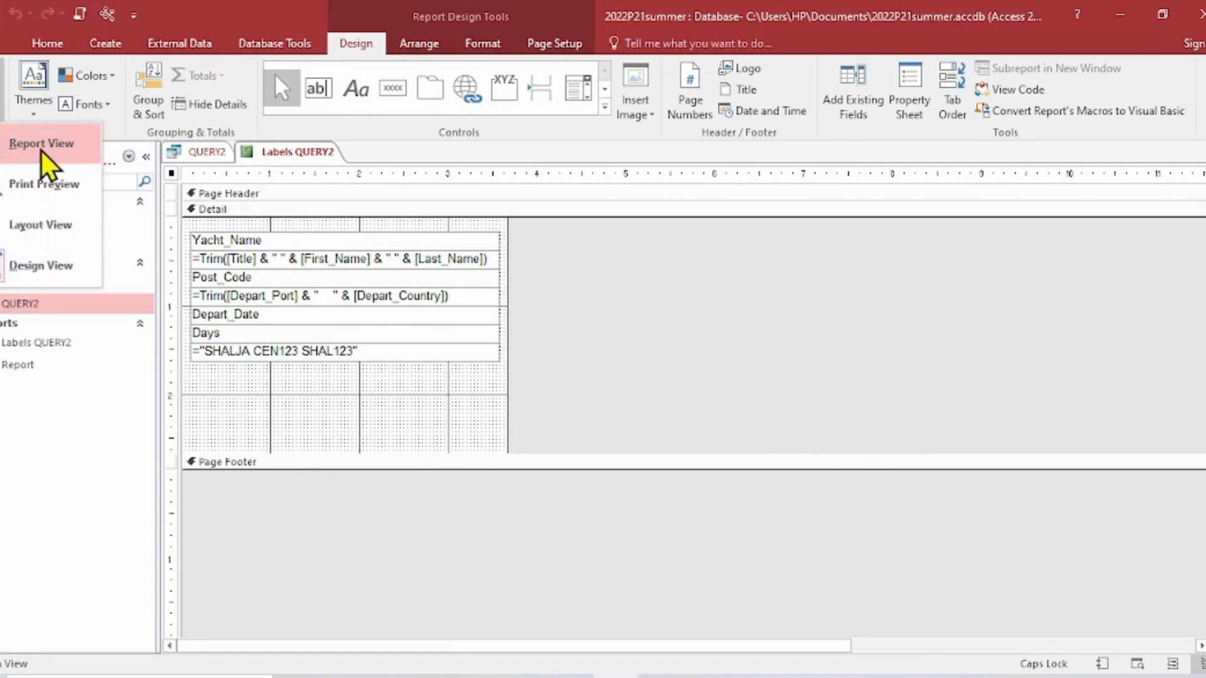
click(47, 196)
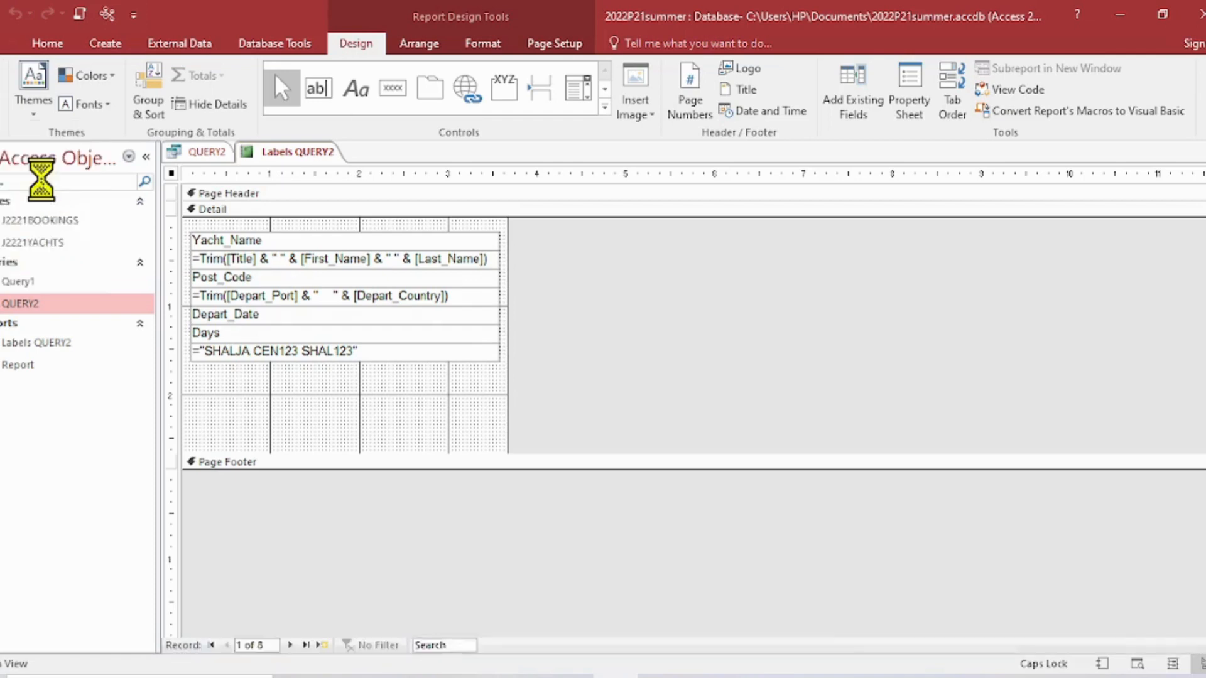
scroll(880, 399, down, 5)
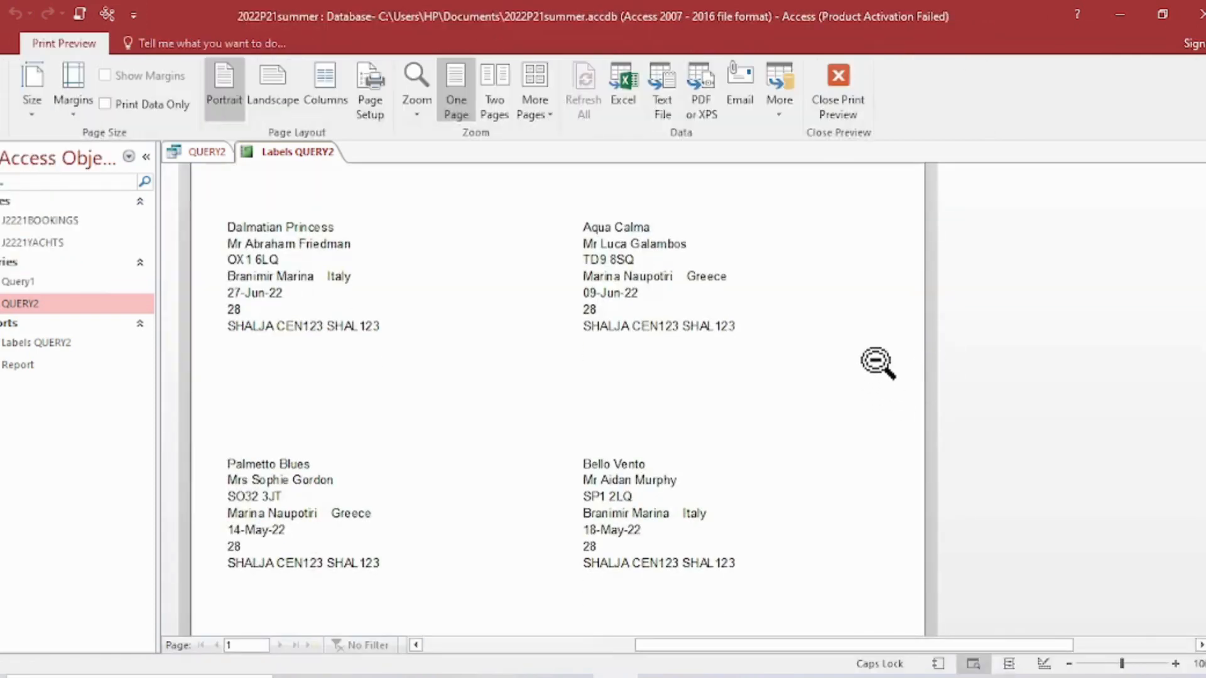
scroll(558, 399, down, 8)
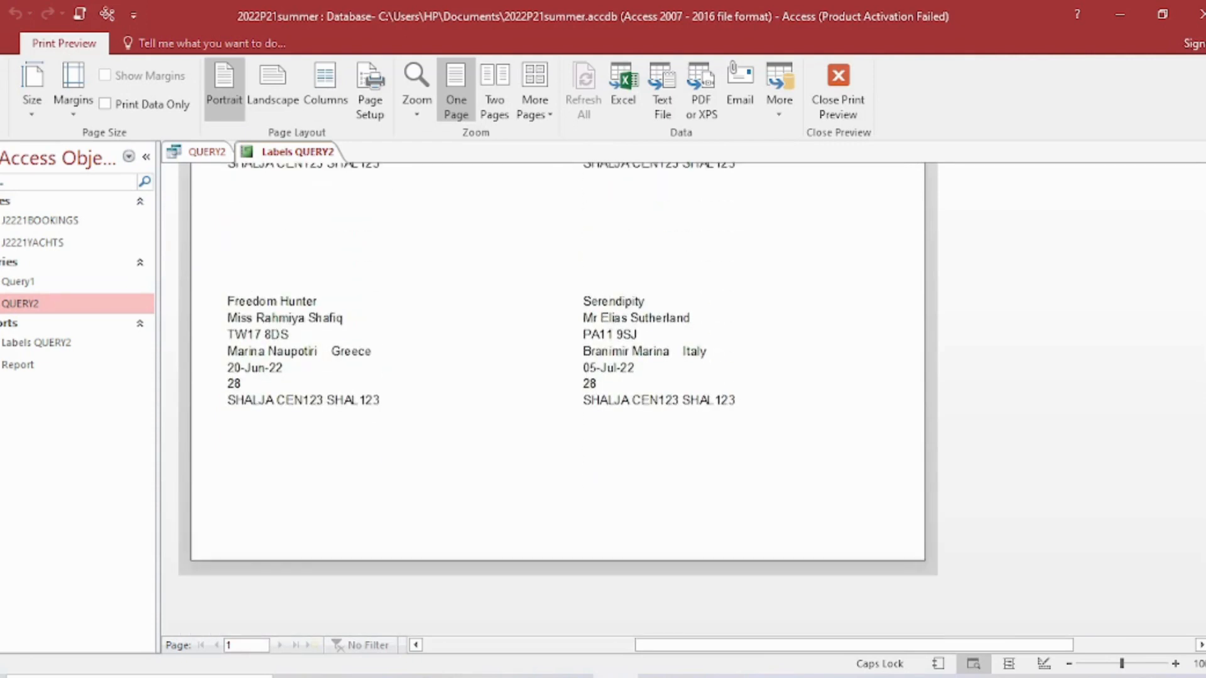
scroll(558, 399, up, 13)
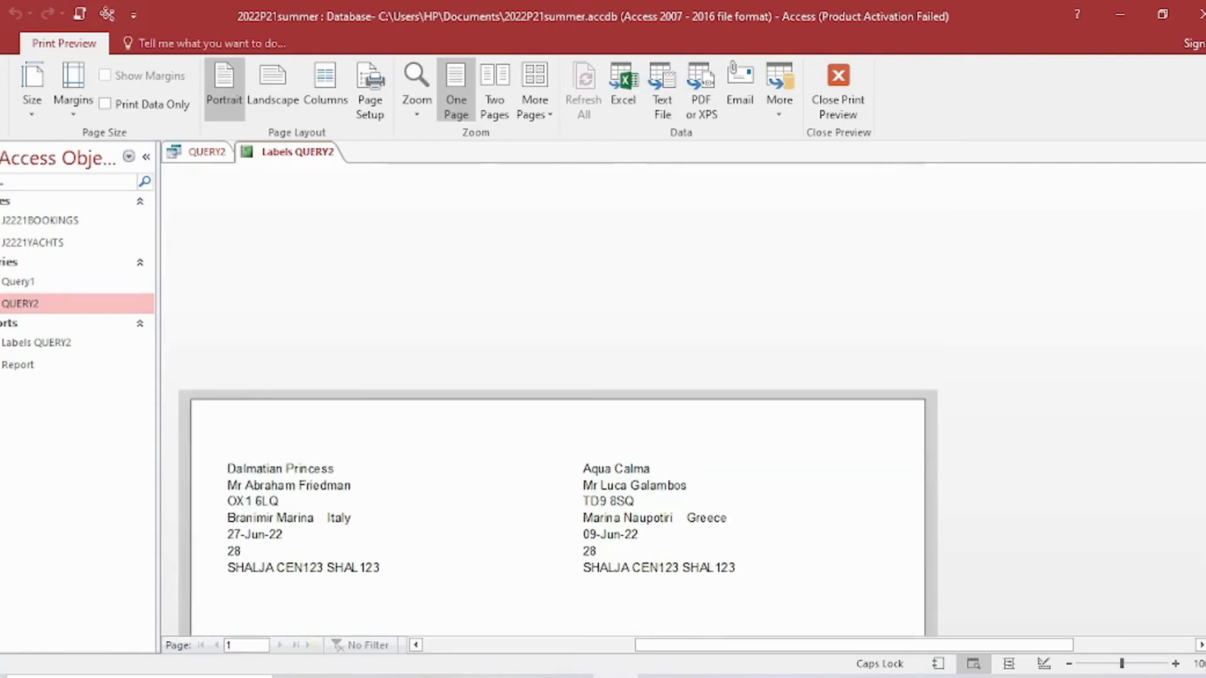
scroll(558, 452, down, 2)
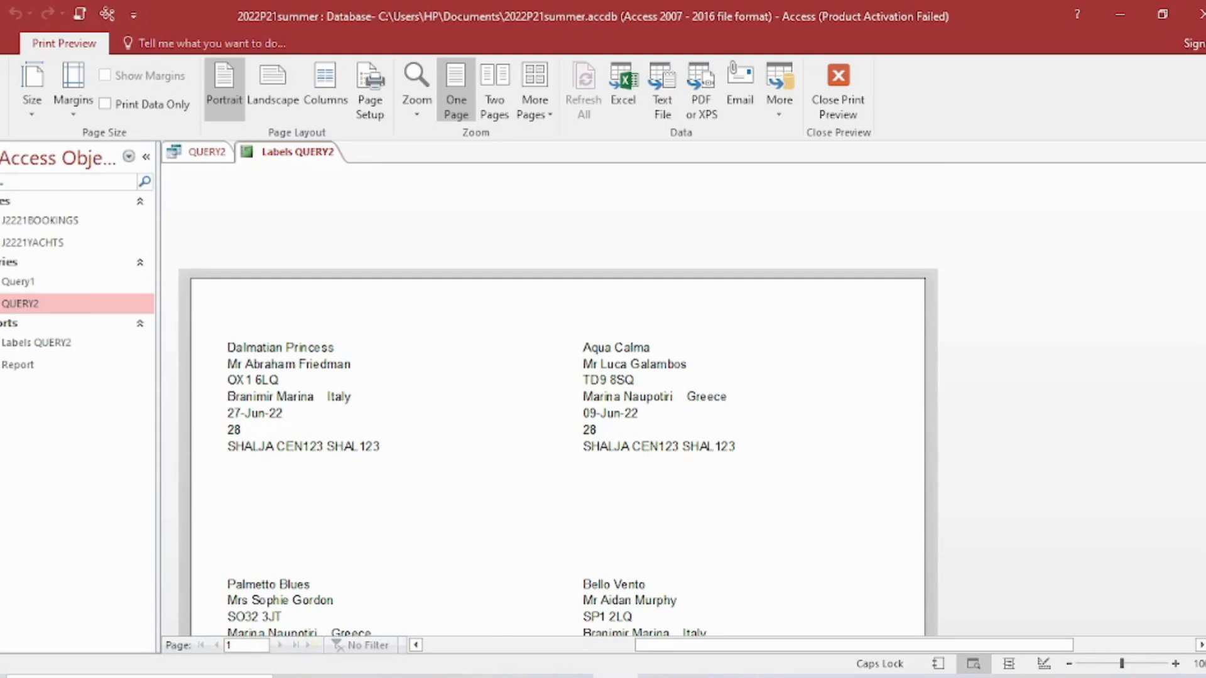
scroll(557, 452, down, 2)
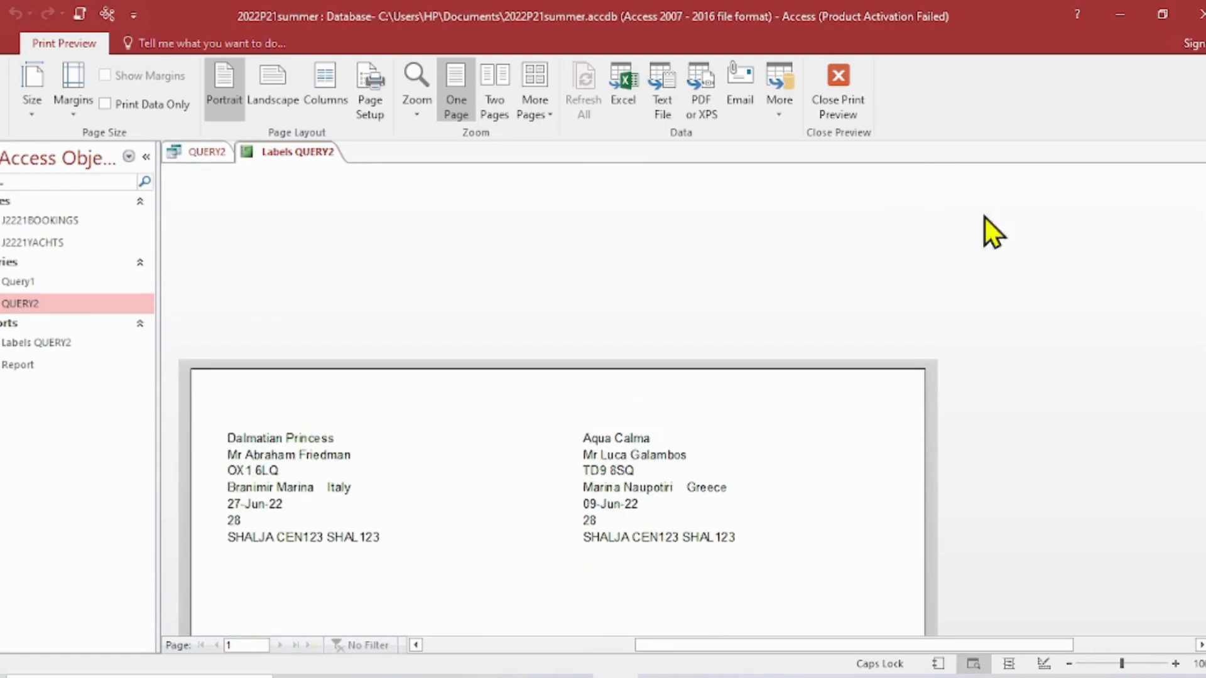
click(836, 85)
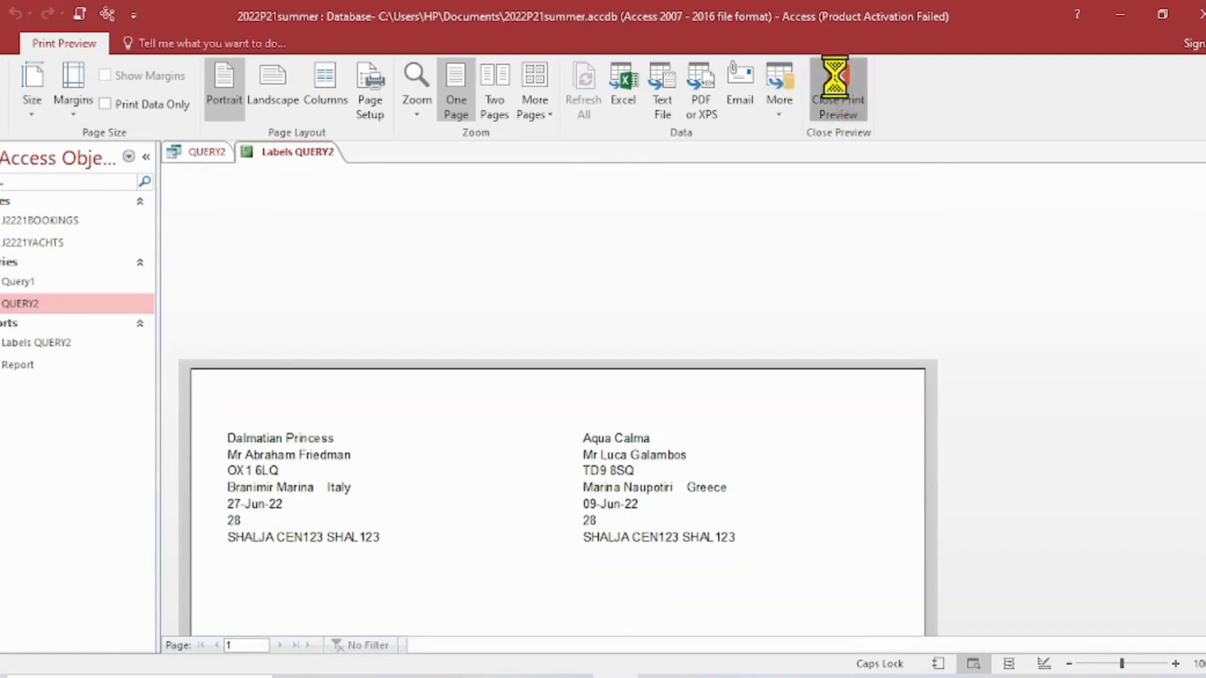
click(2, 108)
click(27, 253)
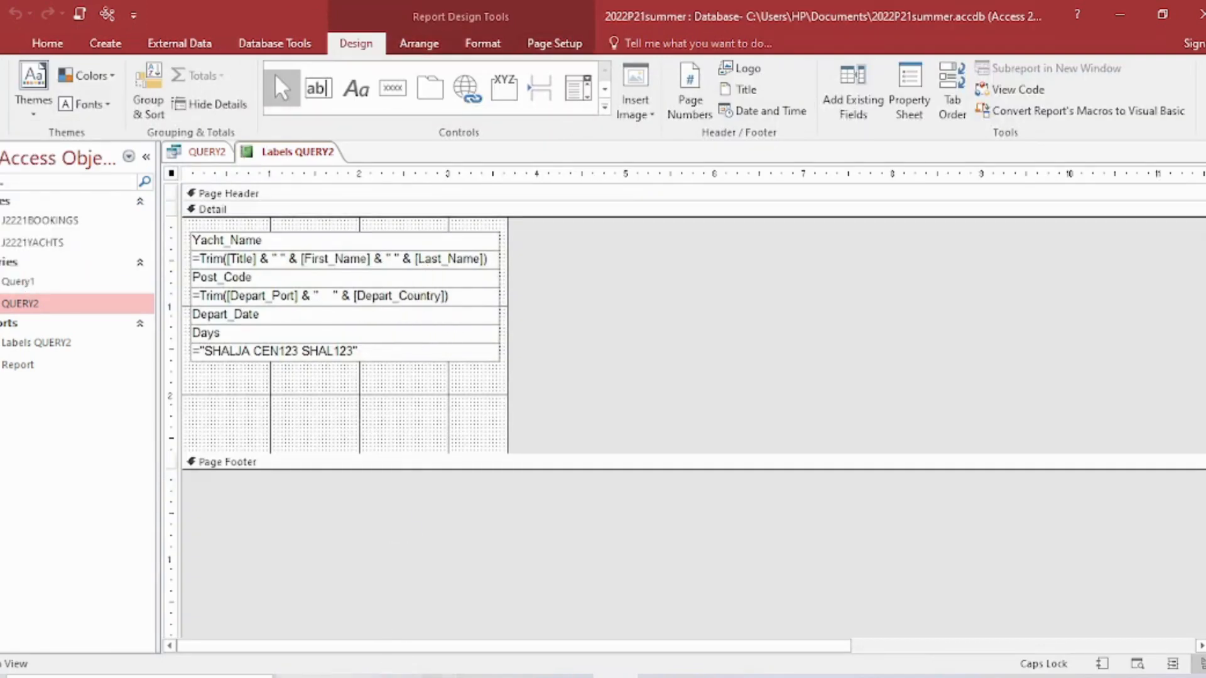
- On the question paper, highlight the instructions on candidate details at the label bottom and the Yacht_Name formatting
key(alt+Tab)
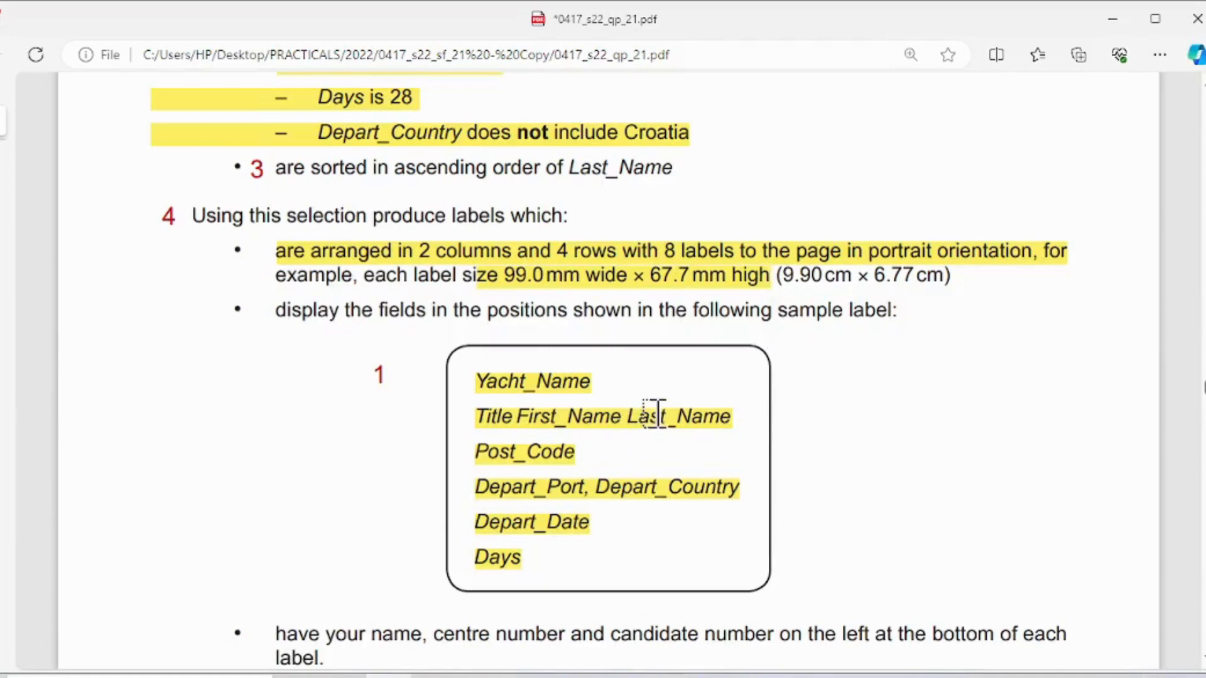
scroll(644, 418, down, 2)
drag(278, 487, 322, 509)
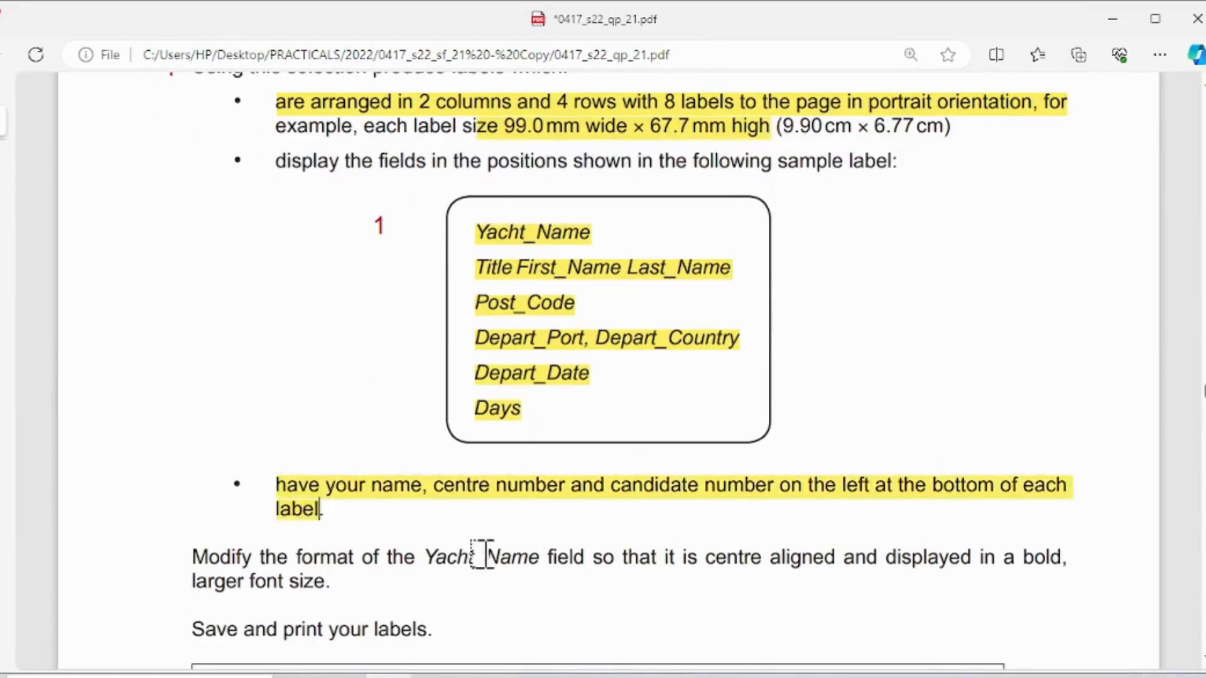
scroll(381, 470, down, 2)
drag(191, 409, 940, 409)
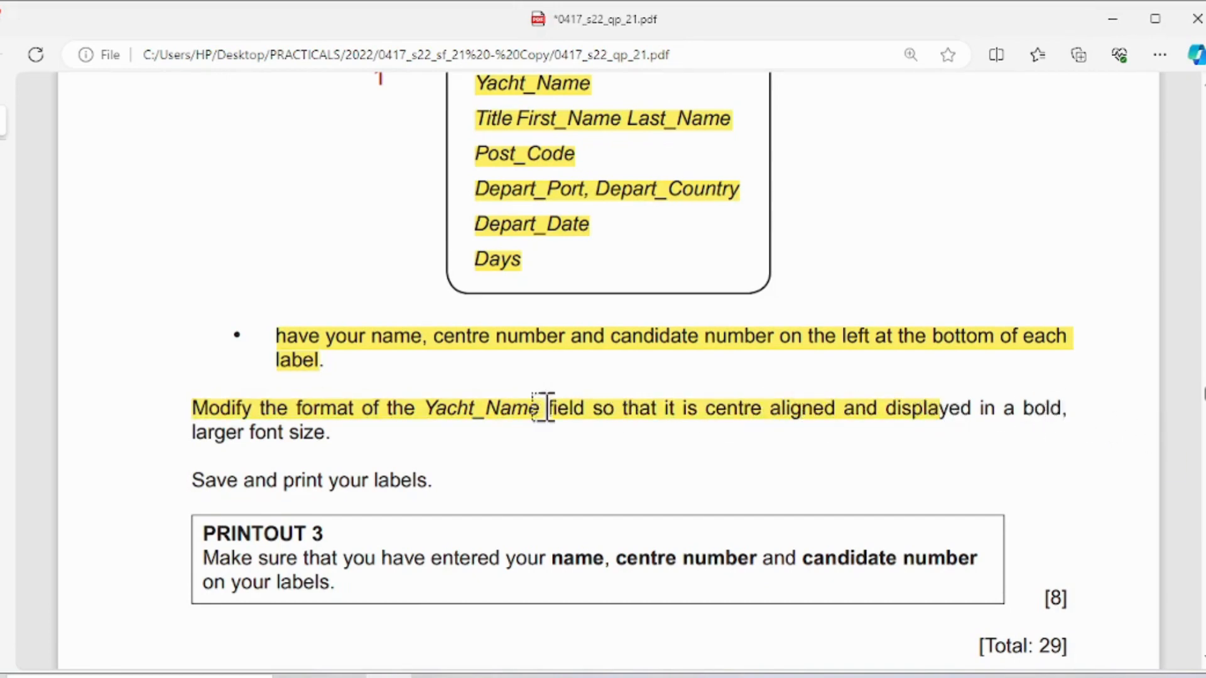
drag(195, 433, 330, 433)
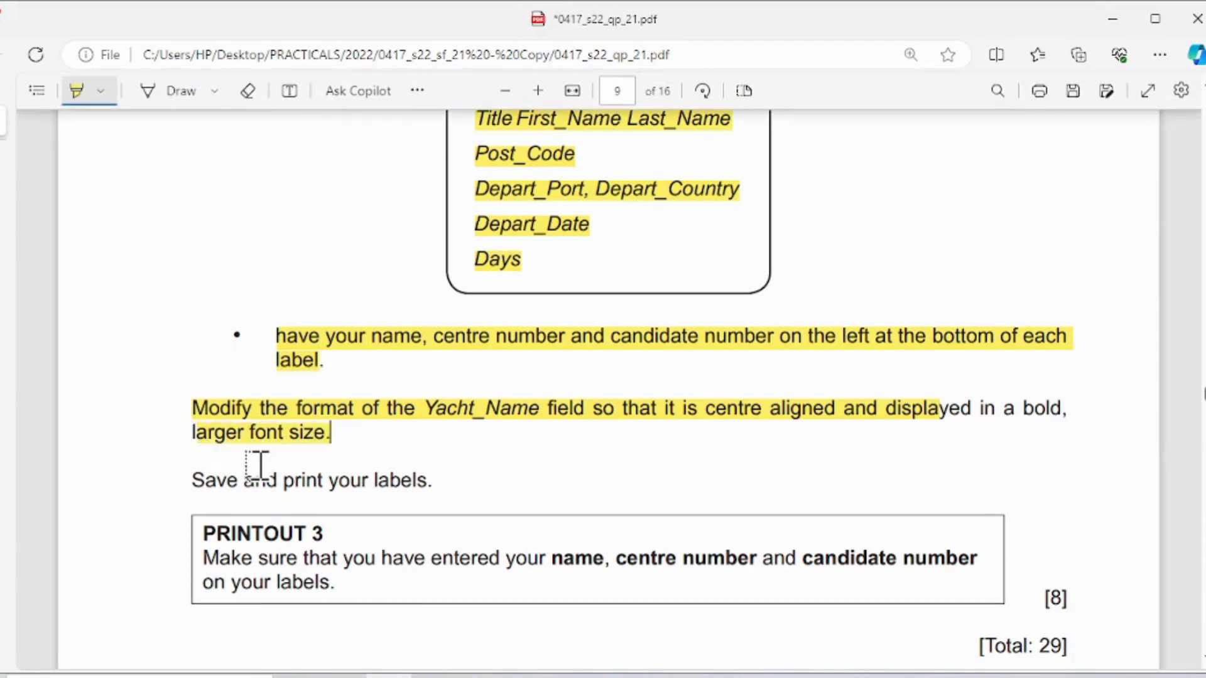
- Highlight "Save and print your labels", the PRINTOUT 3 note, and "left at the bottom of" on the question paper
drag(189, 483, 434, 482)
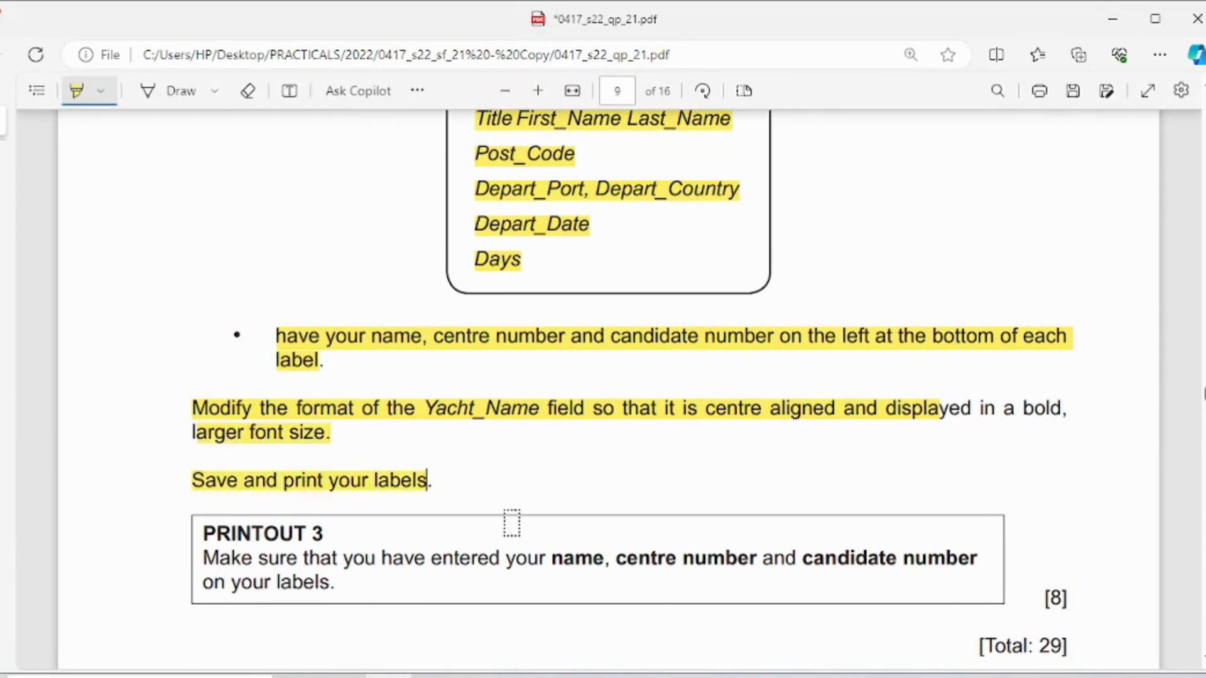
scroll(490, 502, down, 2)
drag(189, 407, 331, 433)
scroll(450, 461, up, 2)
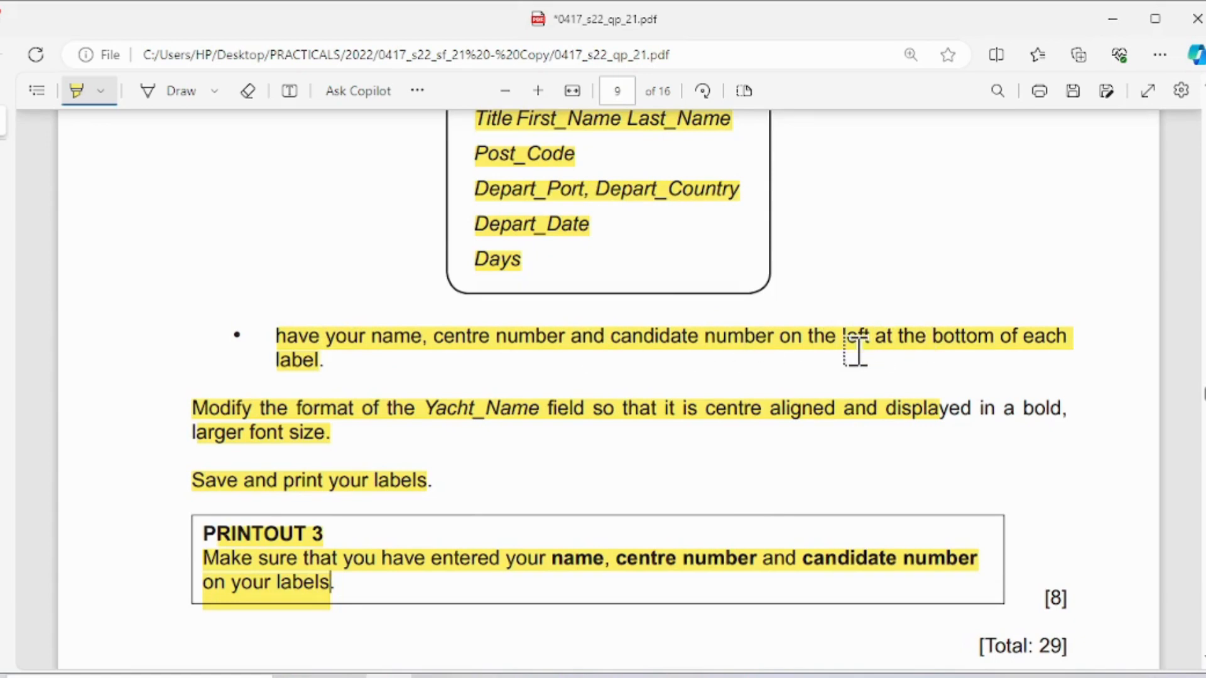
drag(842, 333, 1013, 332)
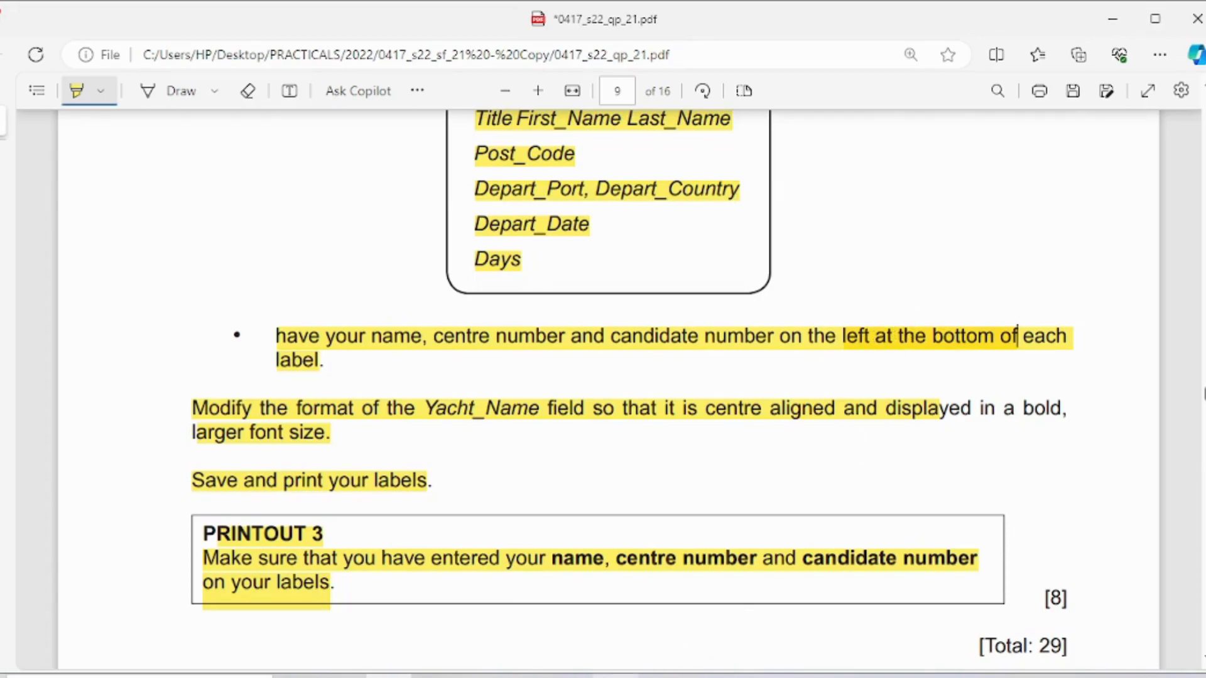
- Back in Access, move the candidate details box slightly below Days and shift all boxes beneath Yacht_Name down to leave a gap
click(616, 676)
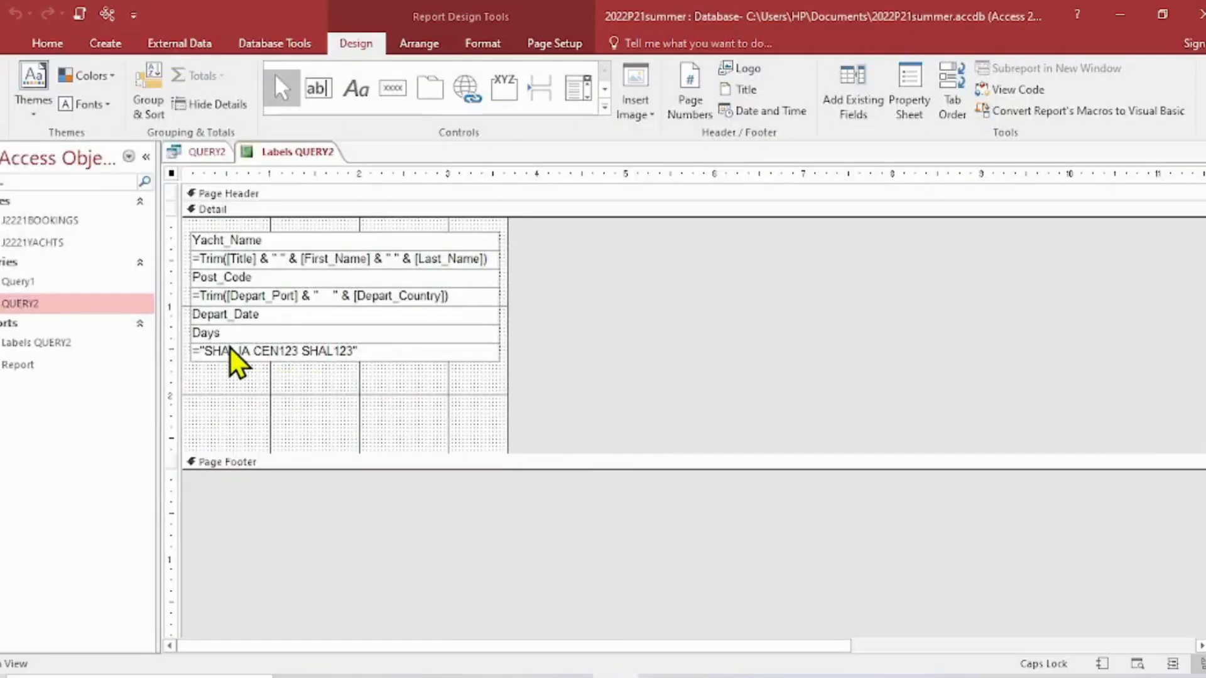
drag(230, 347, 241, 363)
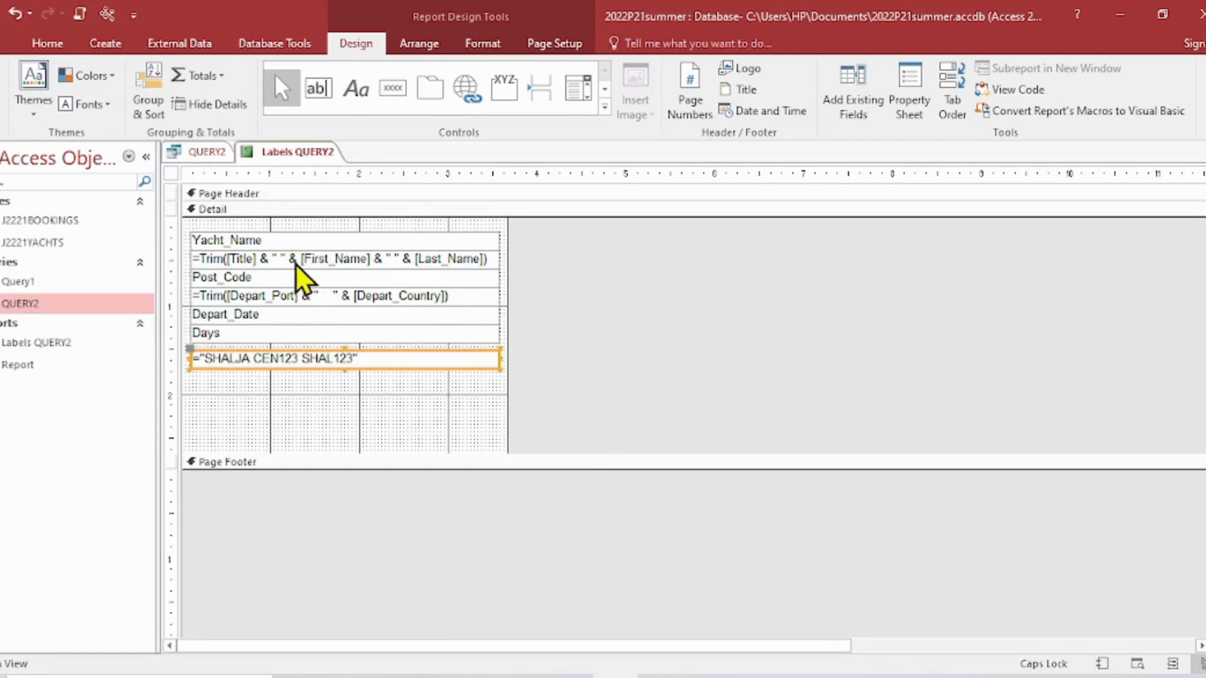
drag(311, 391, 311, 284)
- Increase the height of the Yacht_Name box and set its font size to 18
click(339, 248)
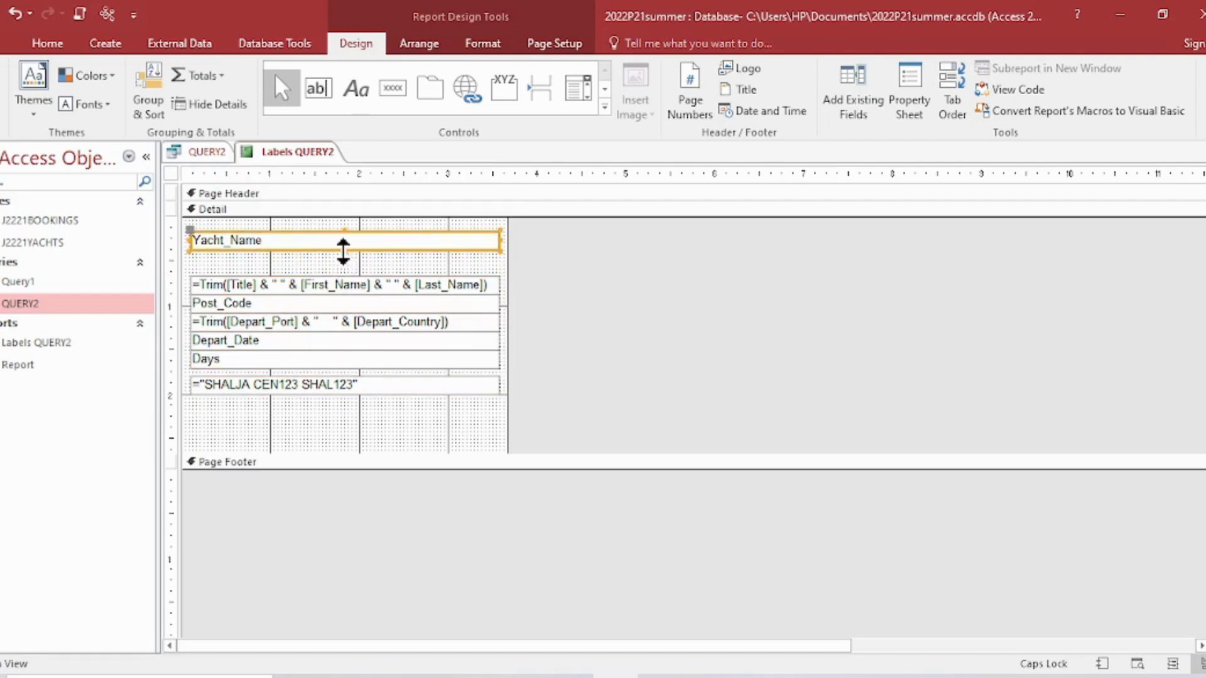
drag(342, 252, 342, 262)
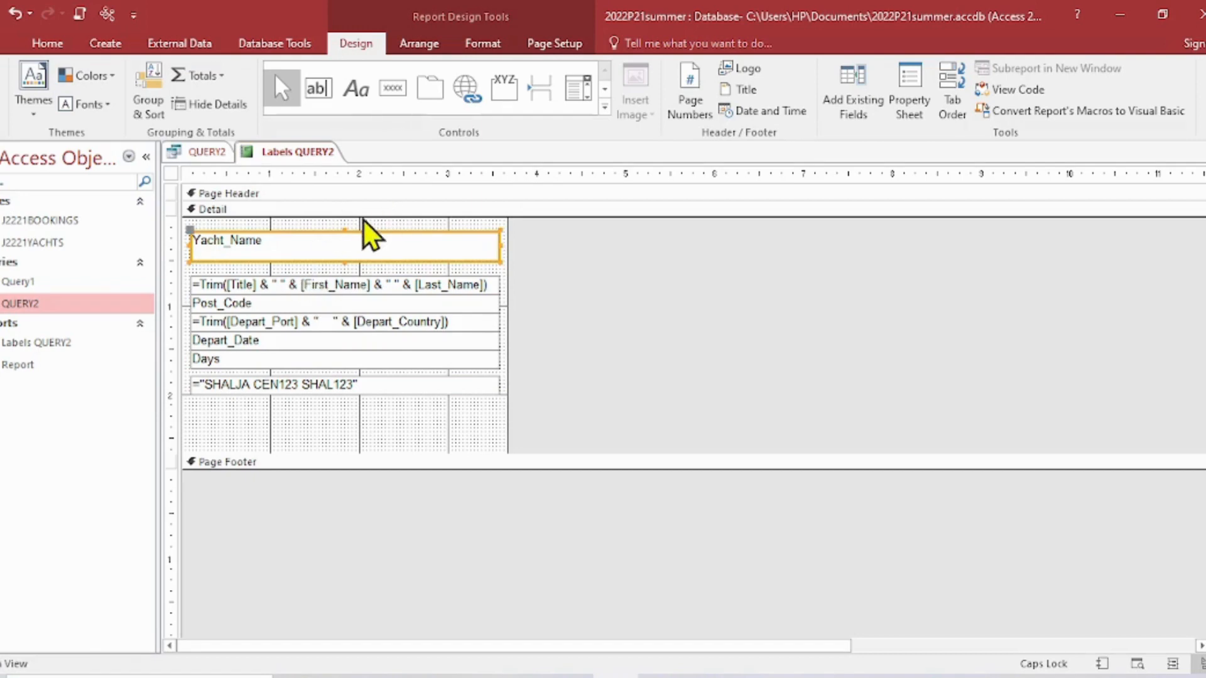
click(50, 44)
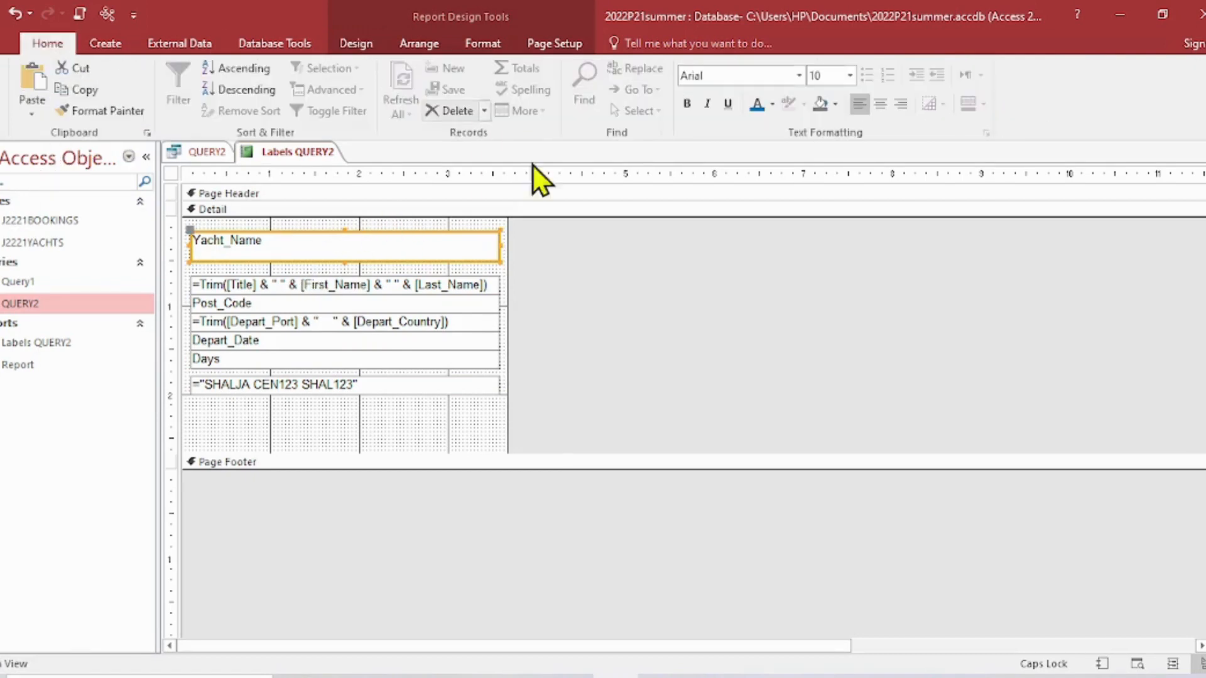
click(850, 77)
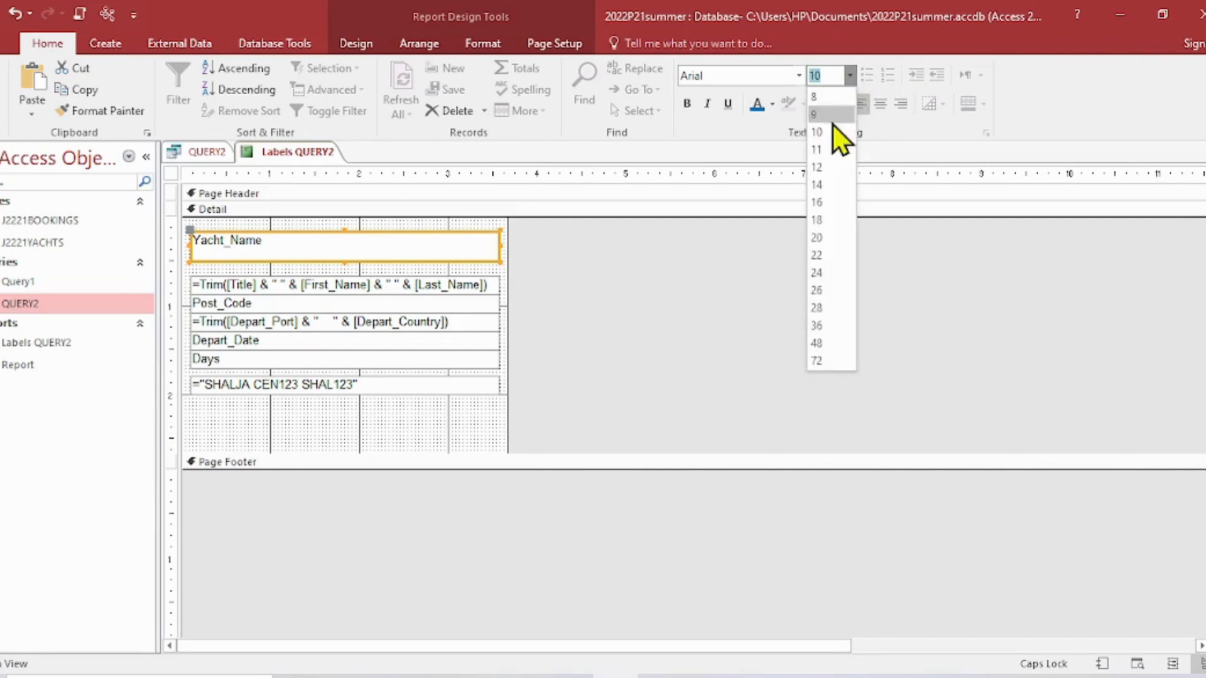
click(817, 219)
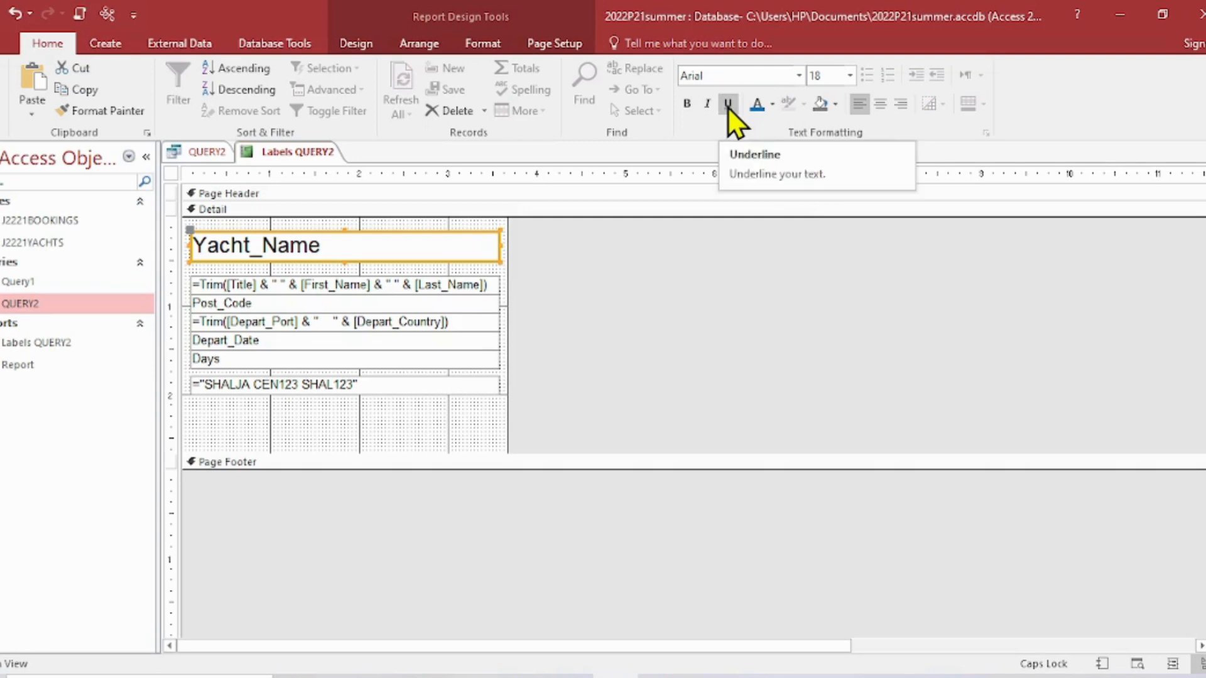
- Centre the Yacht_Name text and make it red and bold
click(880, 104)
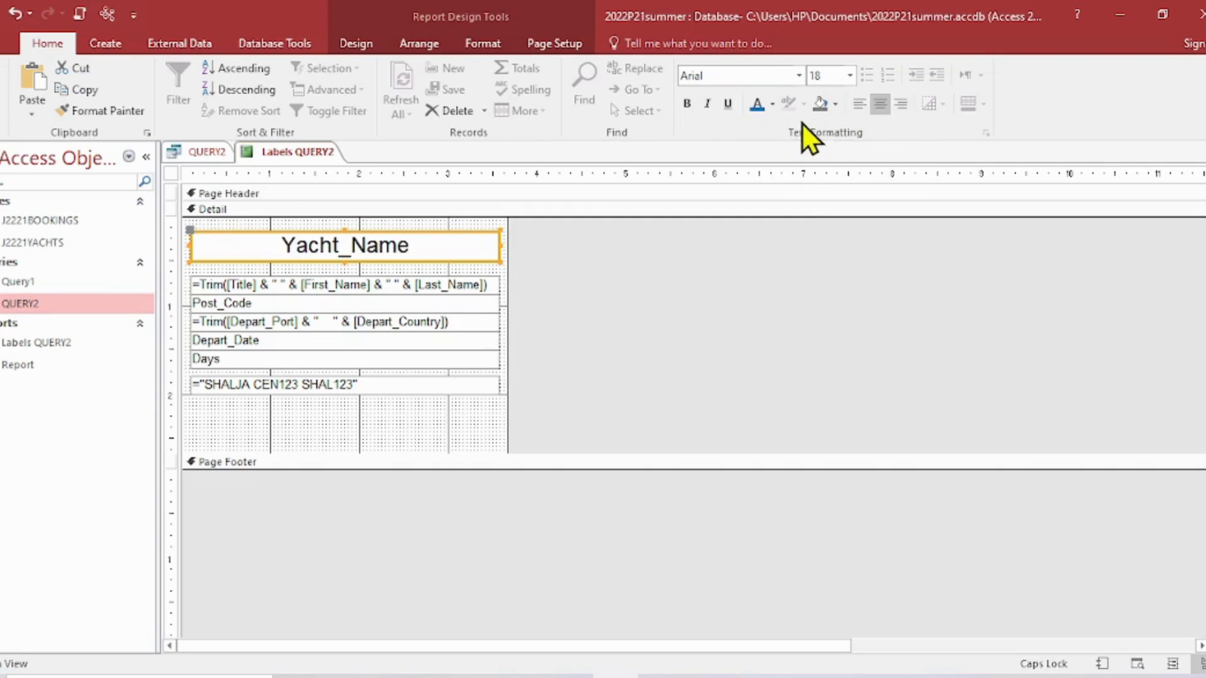
click(772, 104)
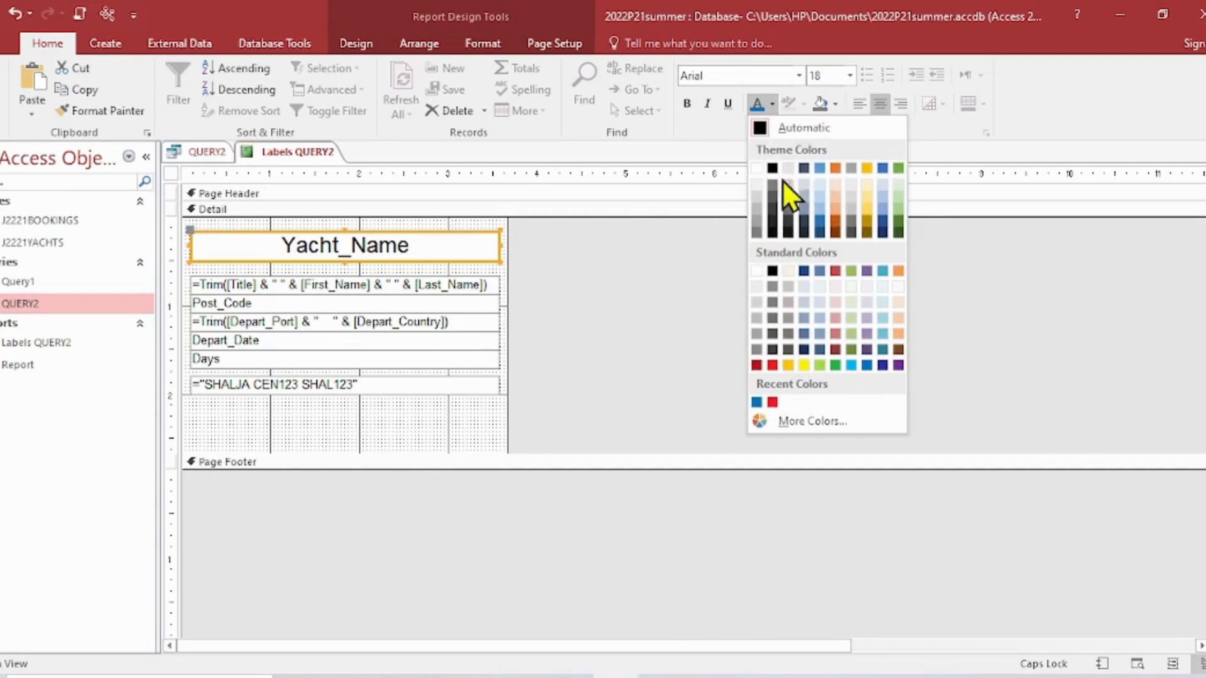
click(772, 402)
click(687, 104)
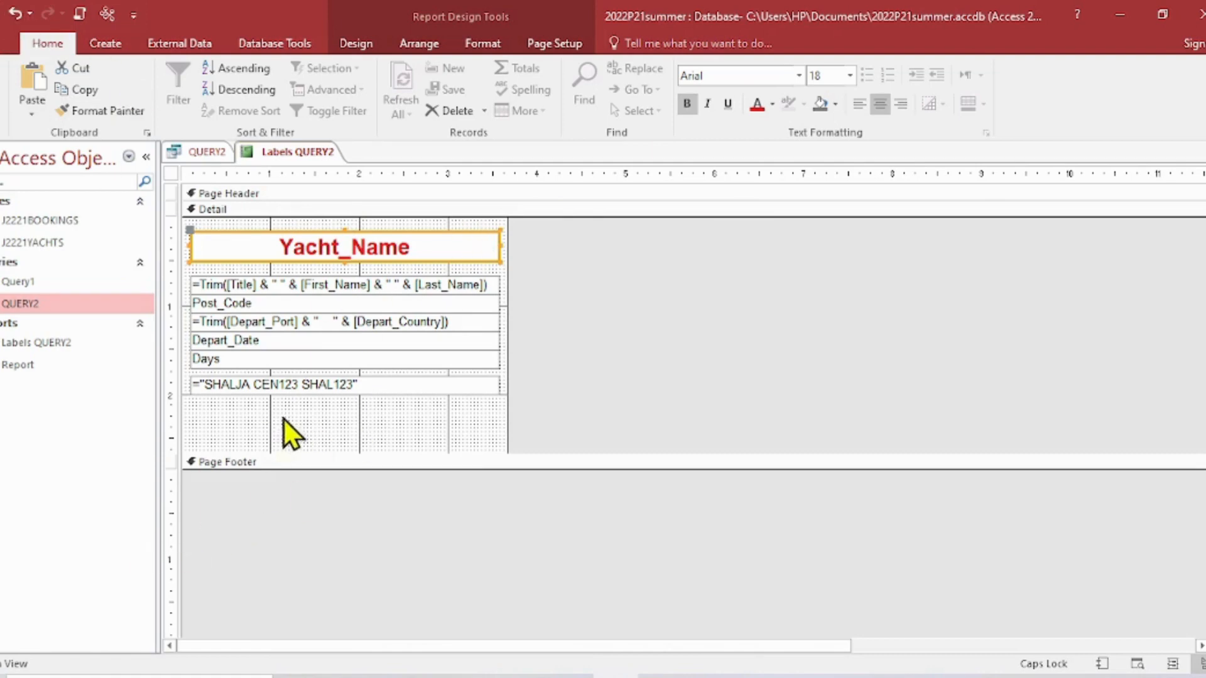
- Make the candidate details text beneath Days blue and bold
click(376, 388)
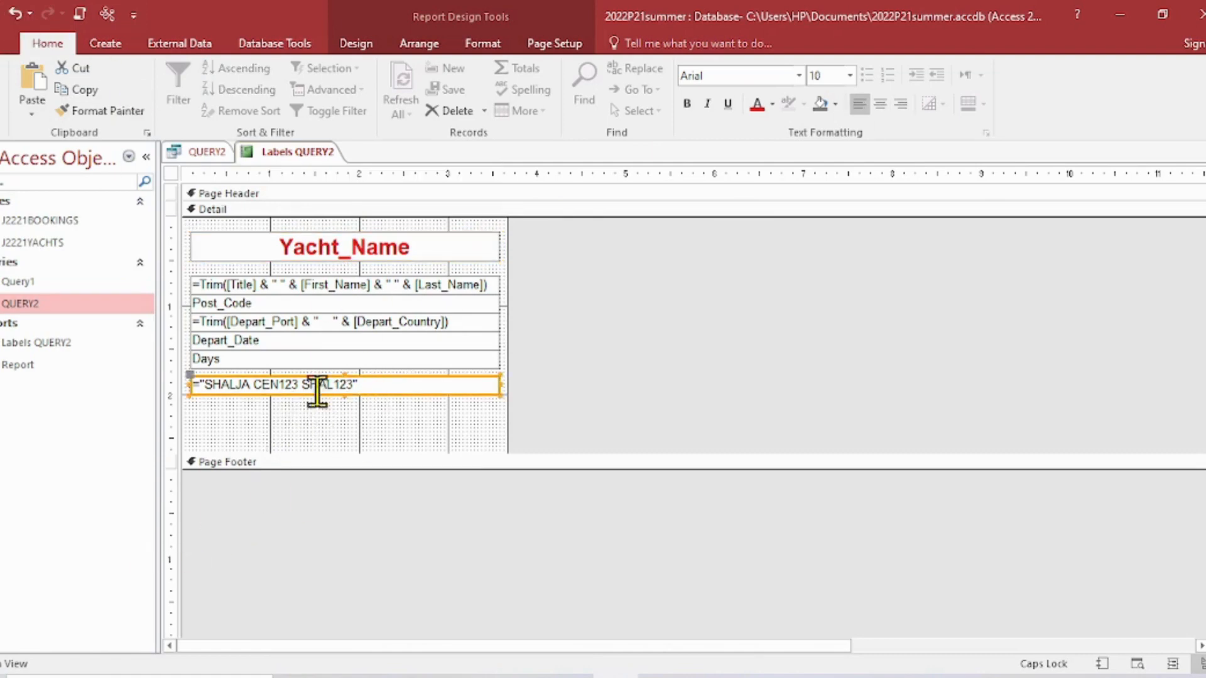
click(772, 104)
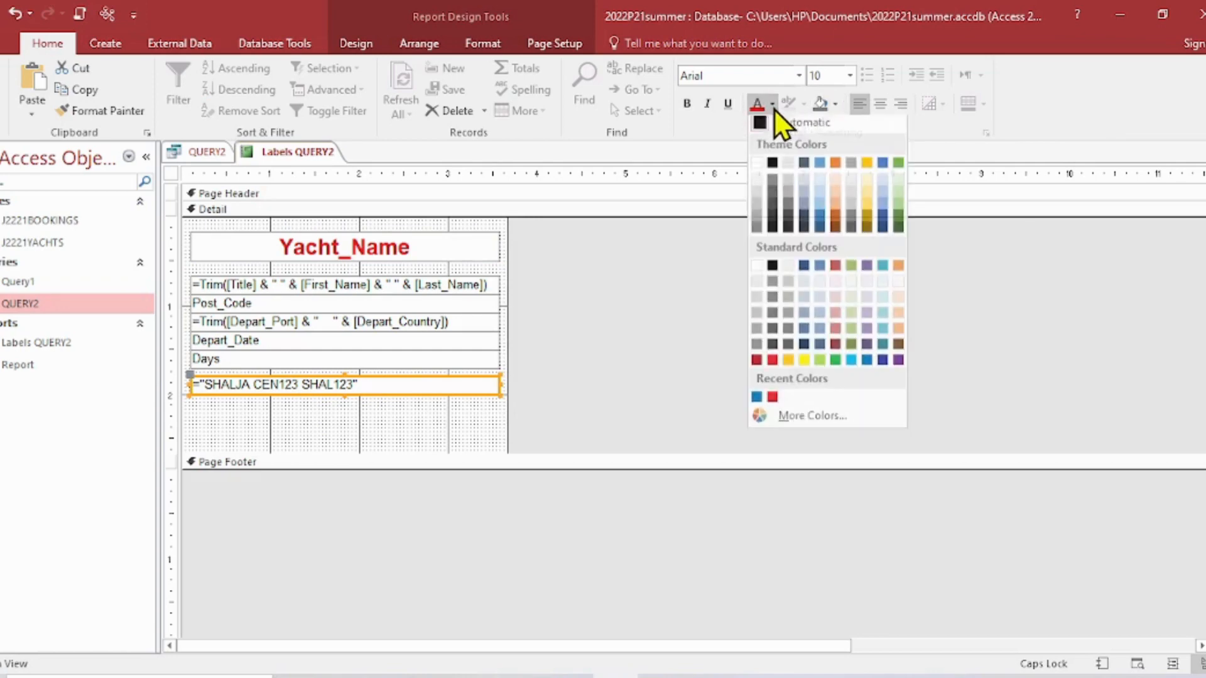
click(757, 403)
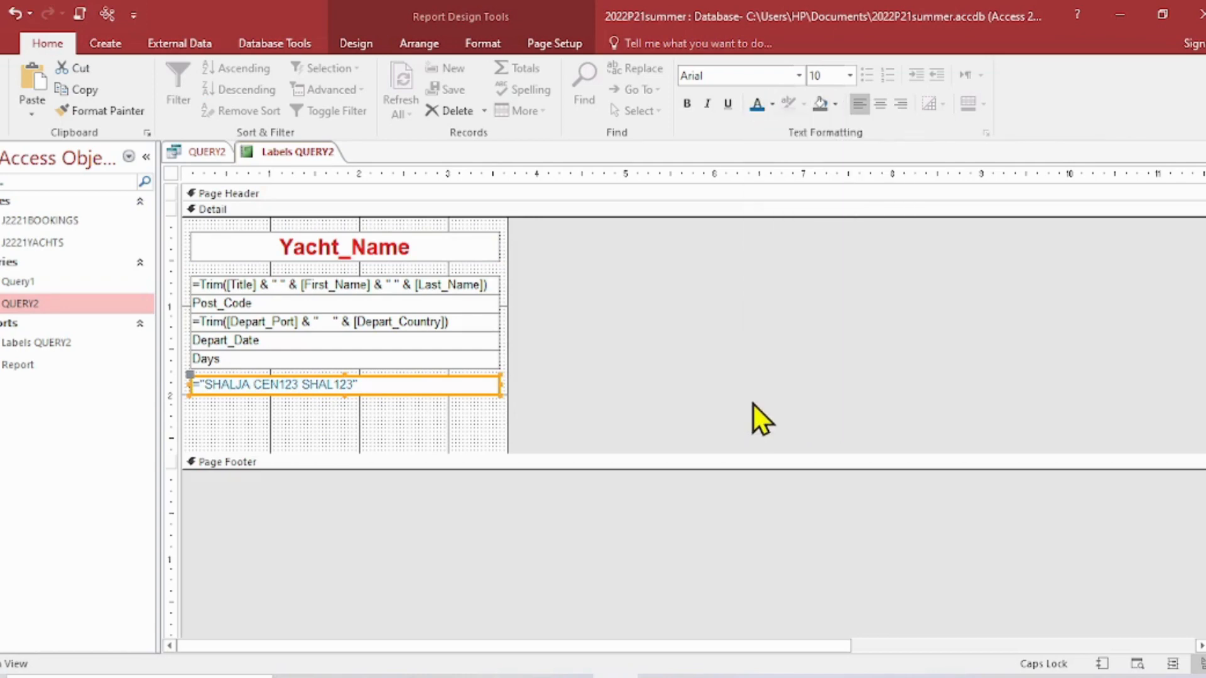
click(687, 103)
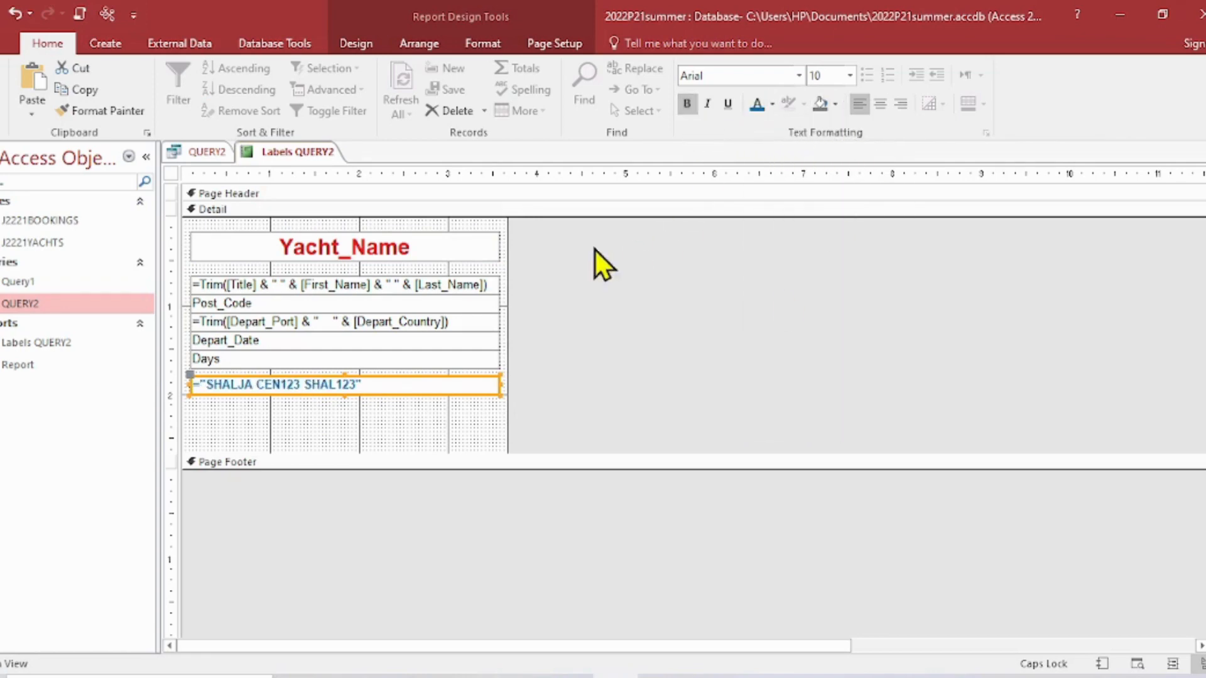
- Check the formatted labels from first to last row in Print Preview and return to Design View
click(4, 107)
click(28, 186)
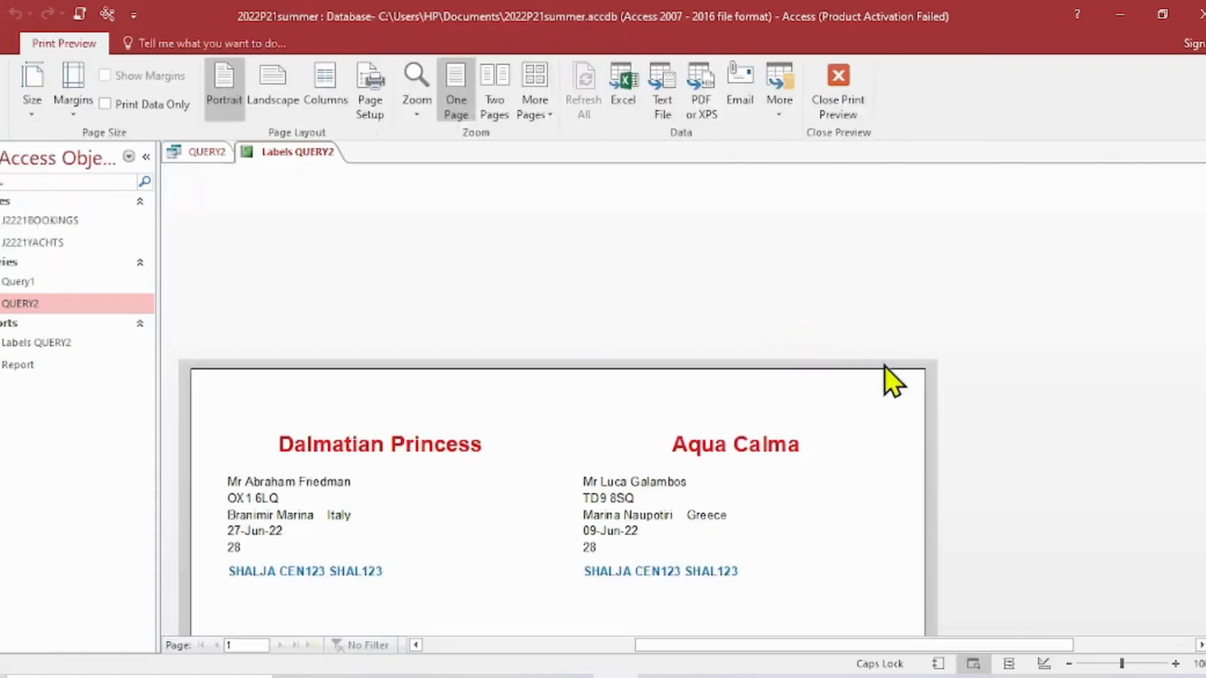
scroll(936, 363, down, 2)
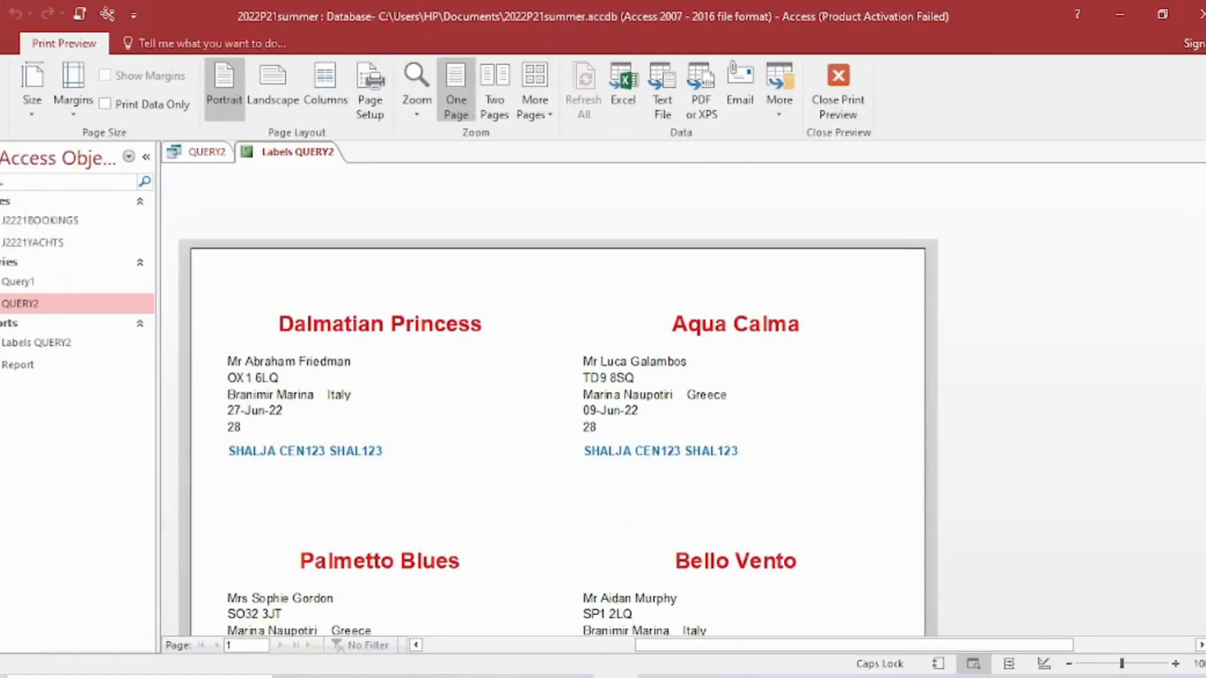
scroll(1187, 440, down, 10)
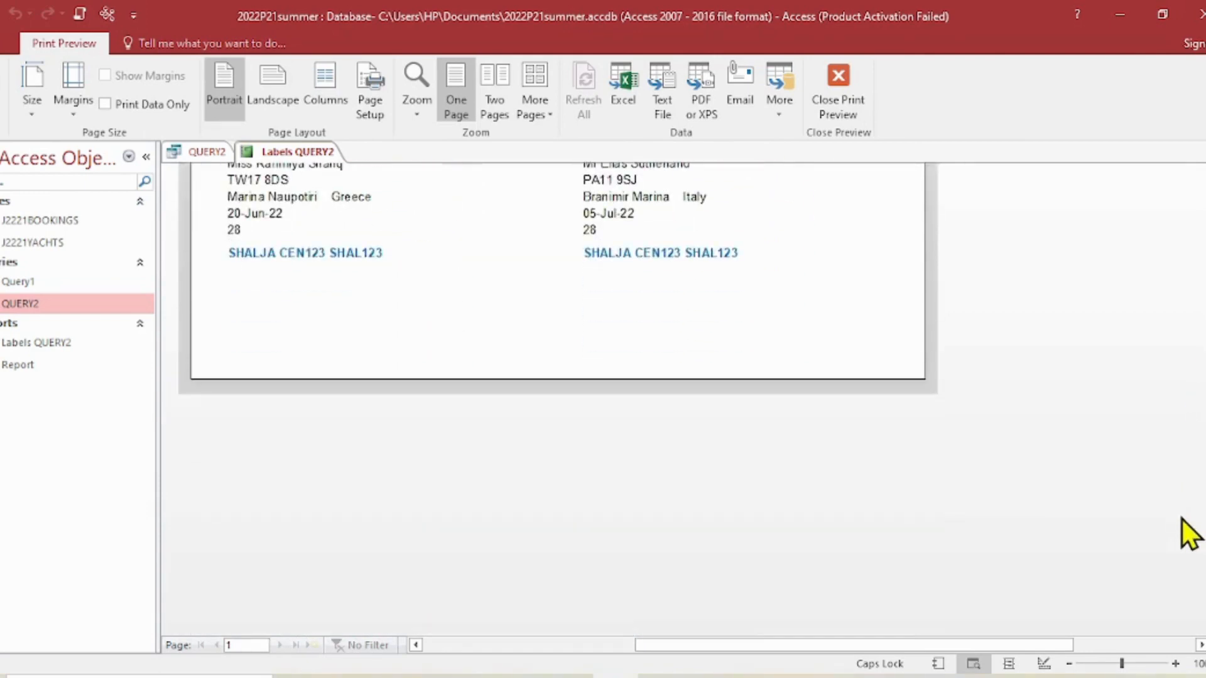
scroll(1200, 478, up, 8)
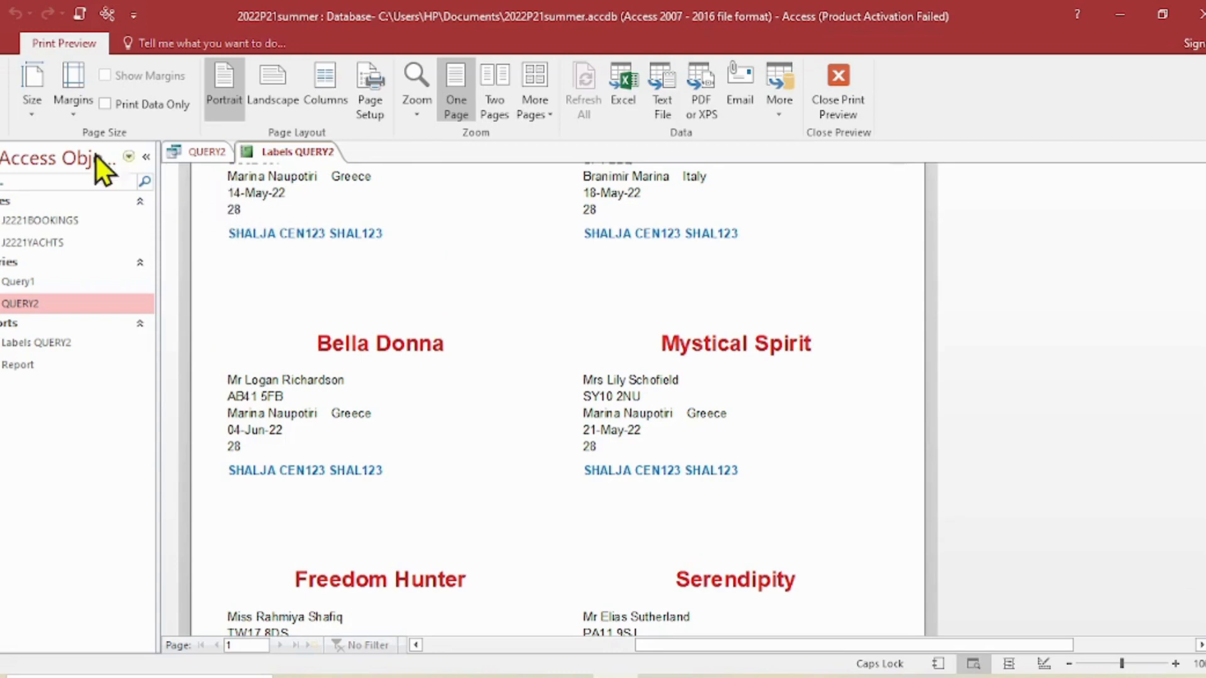
click(830, 93)
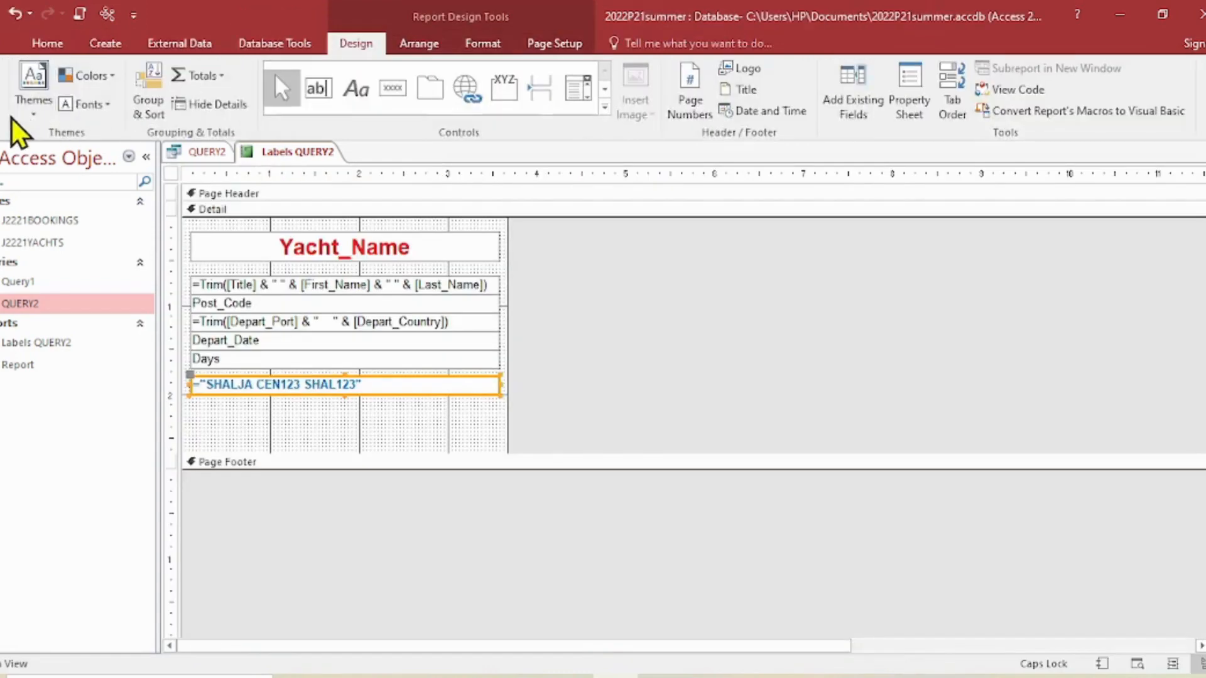
- Indent the left edges of all boxes beneath Yacht_Name slightly, including the candidate details, keeping them aligned with each other
click(245, 286)
drag(354, 400, 357, 282)
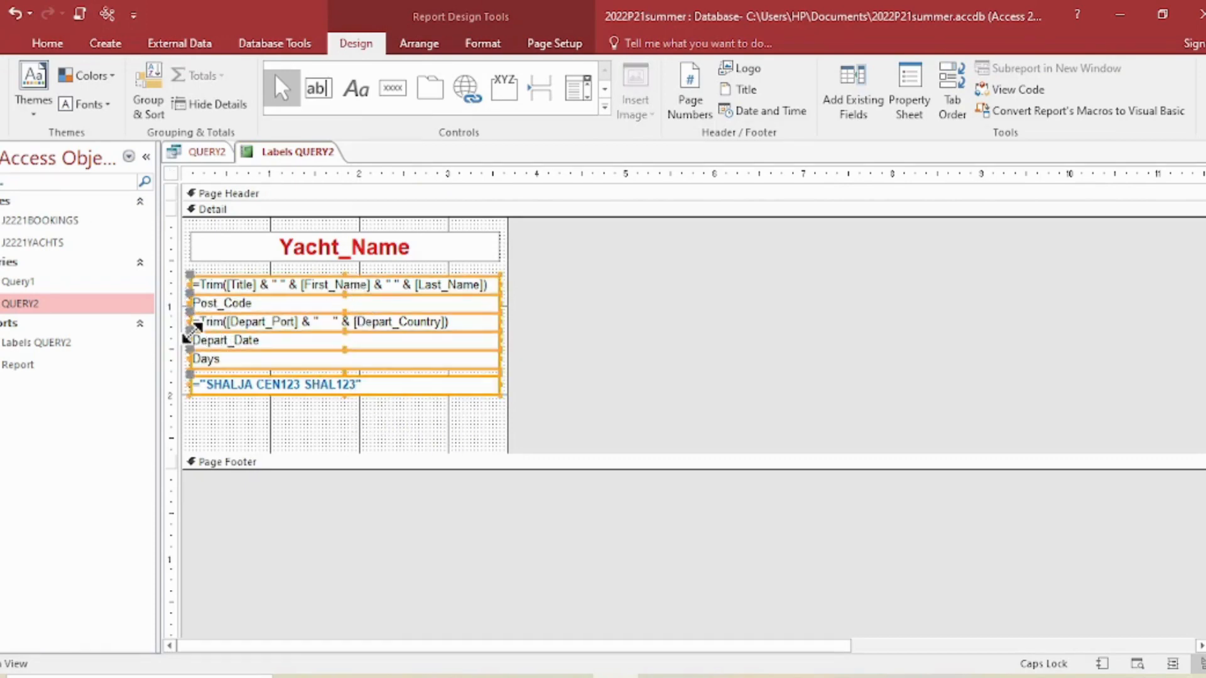
drag(188, 321, 202, 324)
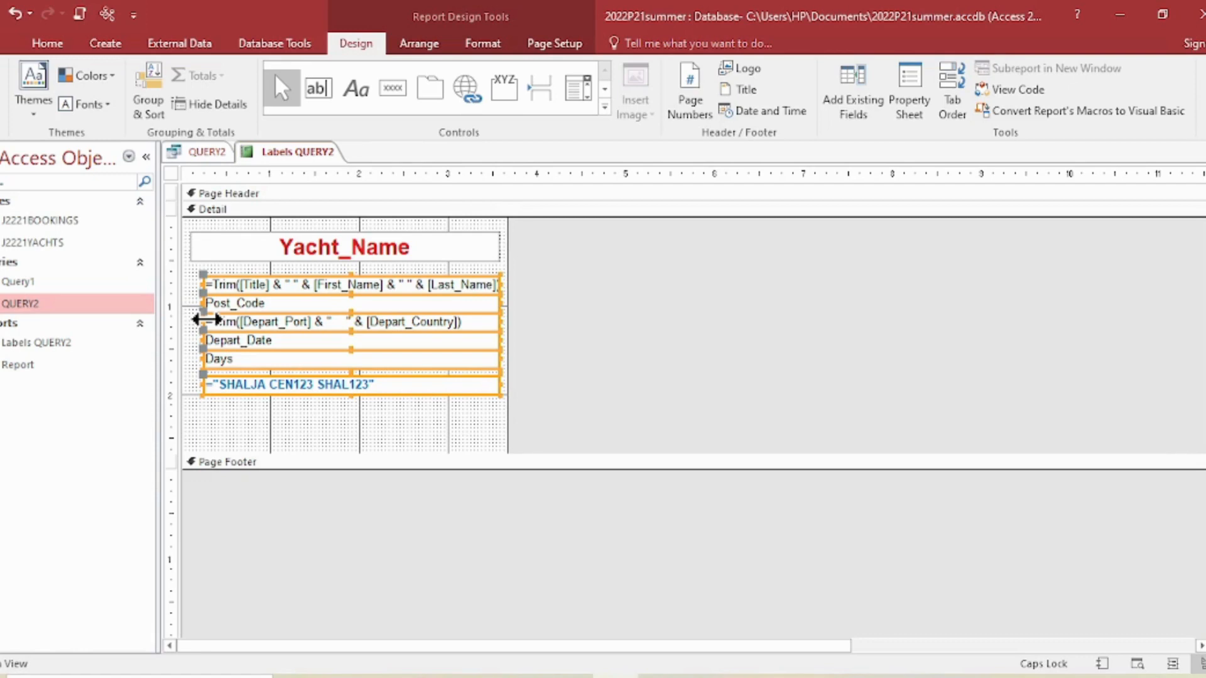
drag(206, 320, 208, 320)
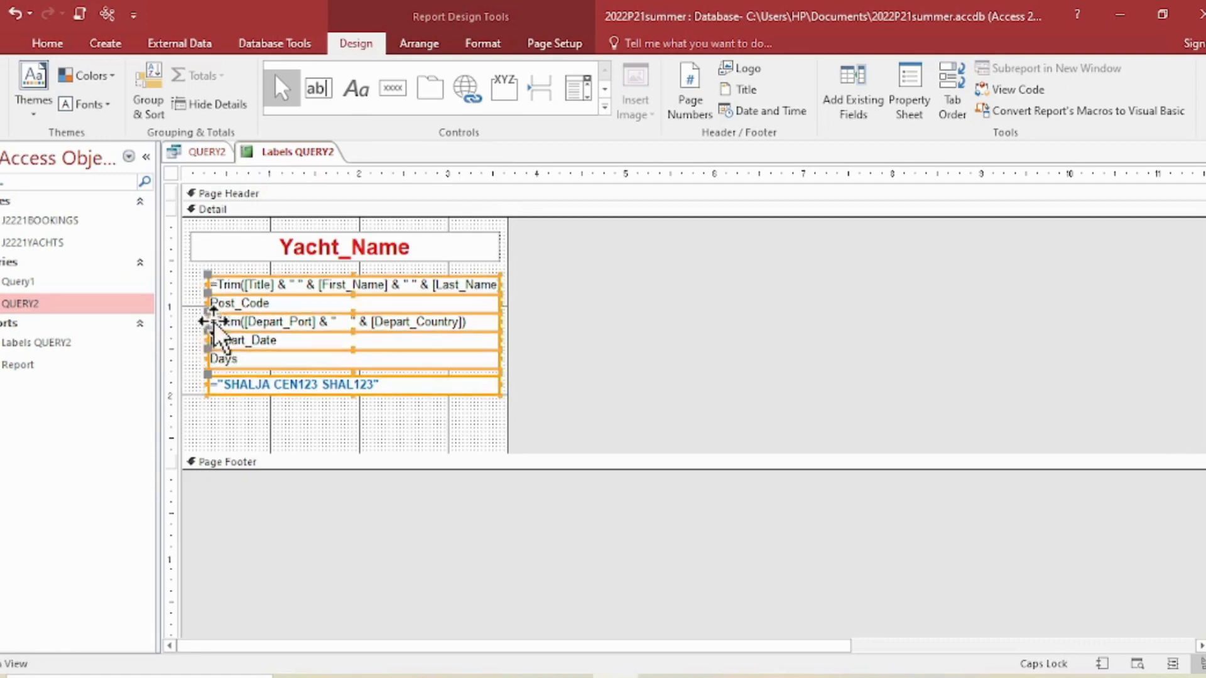
click(291, 417)
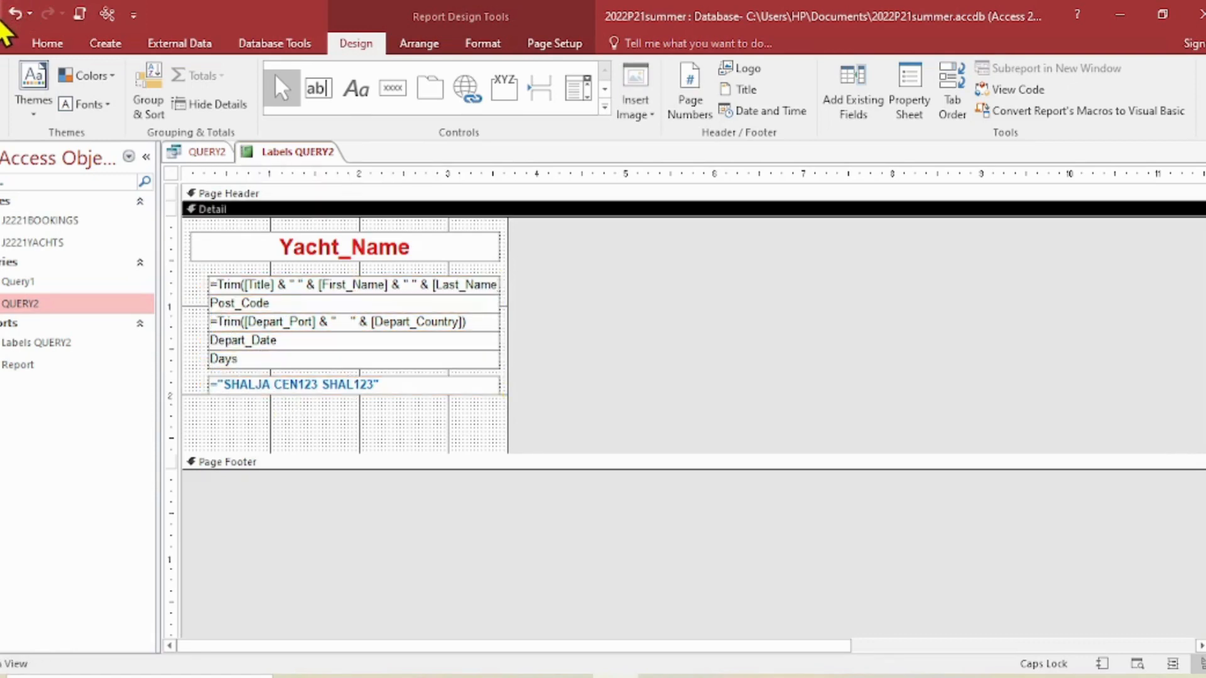
- Check the spacing and alignment of the indented label text across the whole page in Print Preview
click(3, 109)
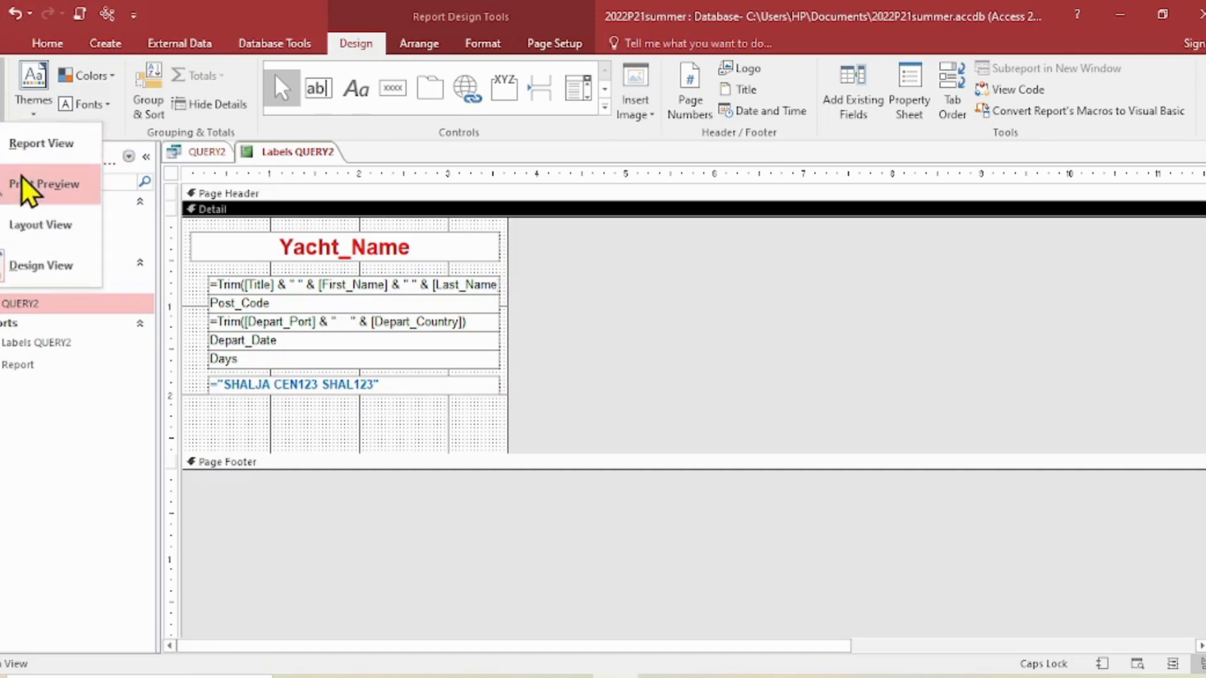
click(27, 182)
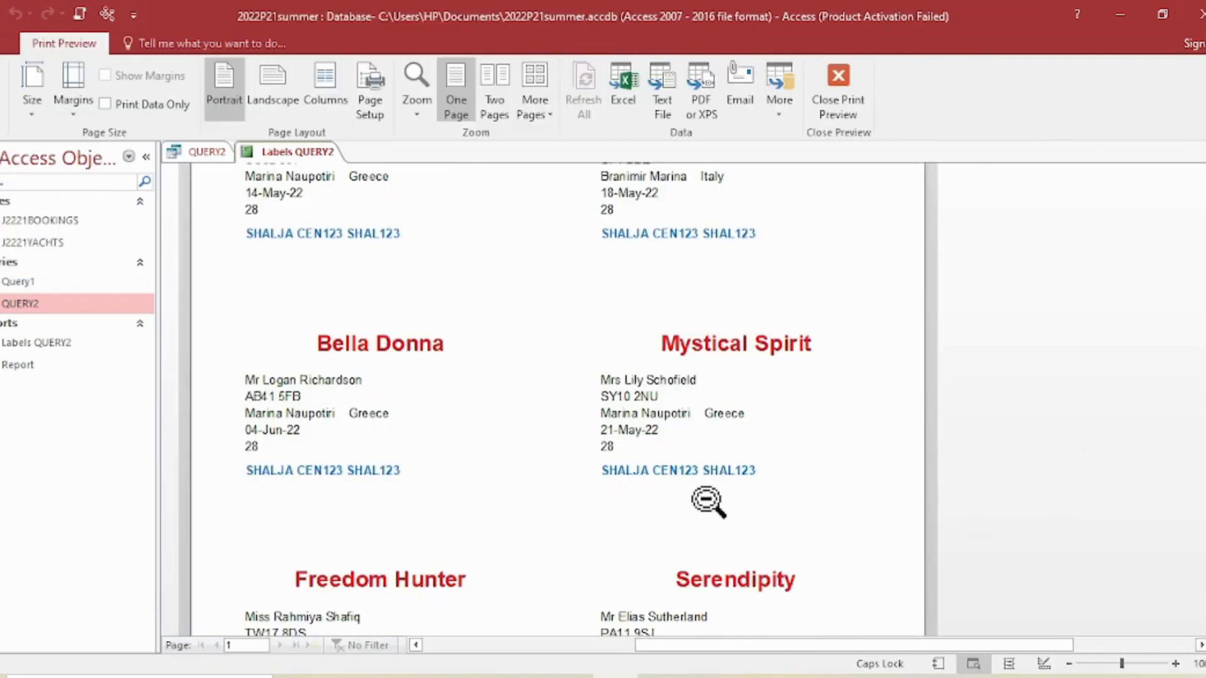
scroll(710, 502, up, 2)
scroll(716, 496, up, 5)
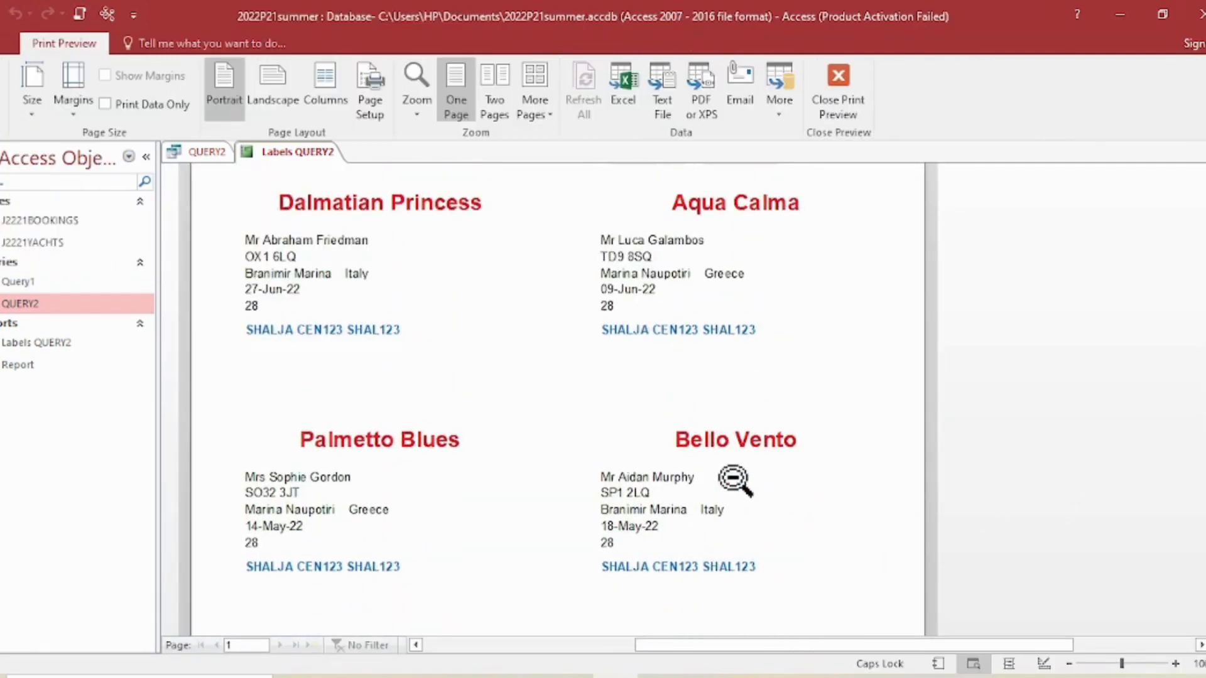
scroll(747, 466, down, 7)
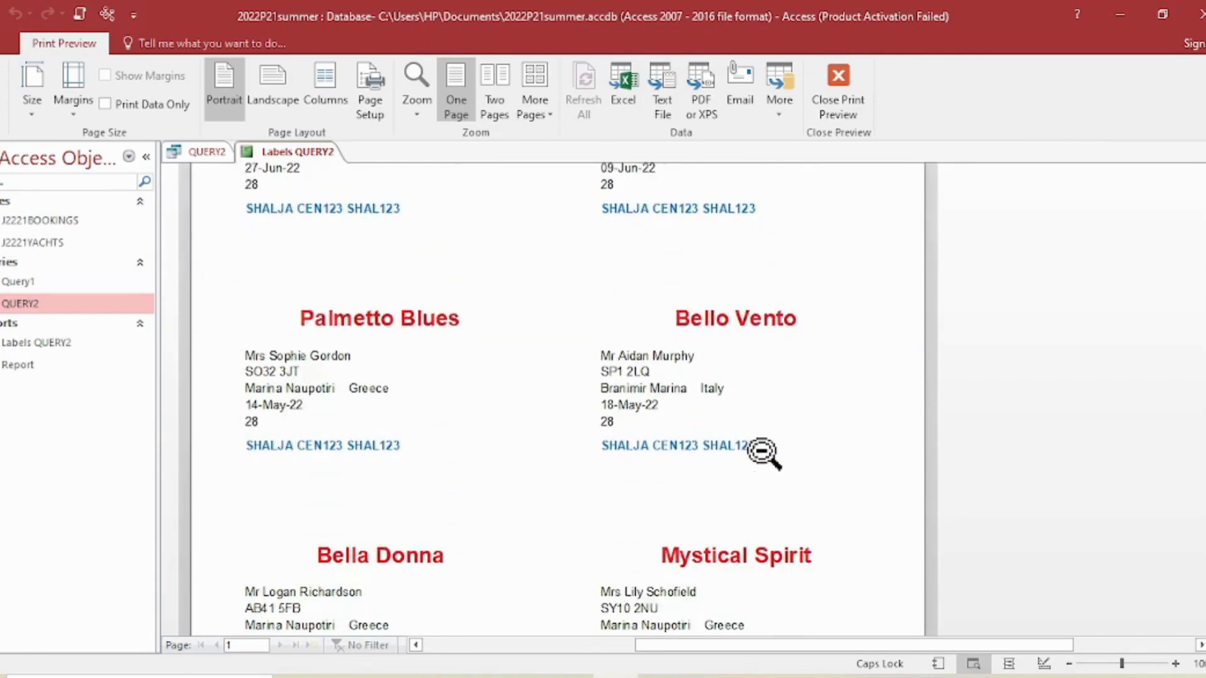
scroll(780, 449, down, 6)
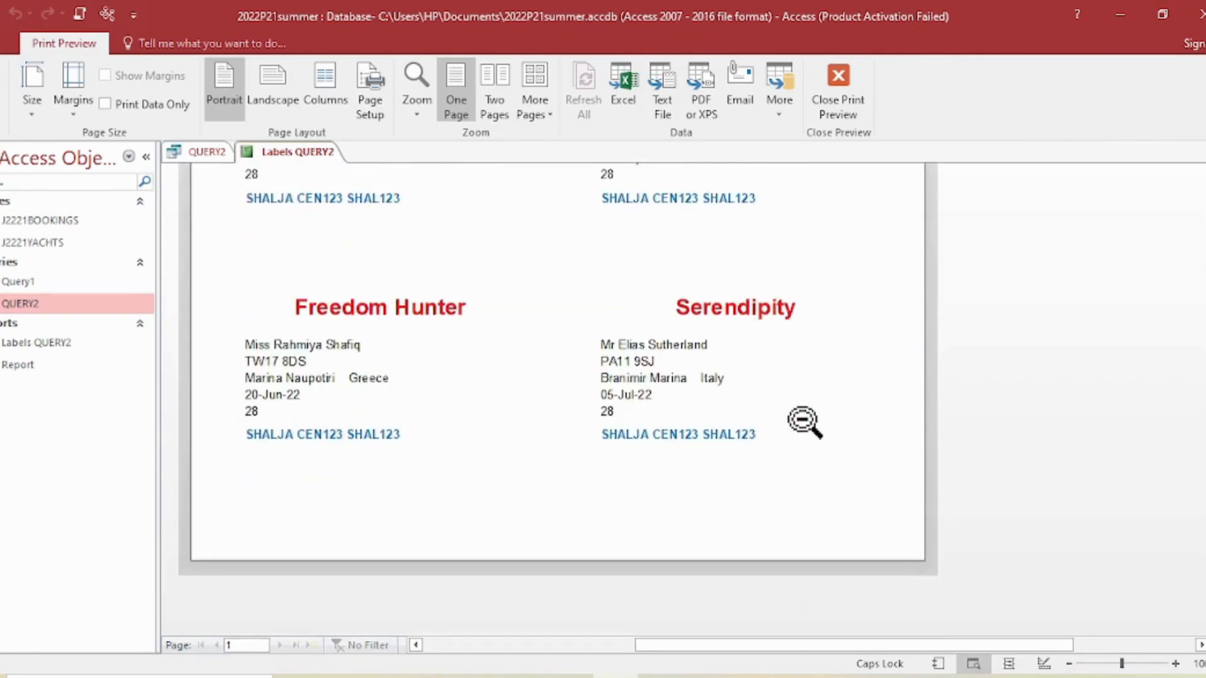
scroll(801, 422, up, 4)
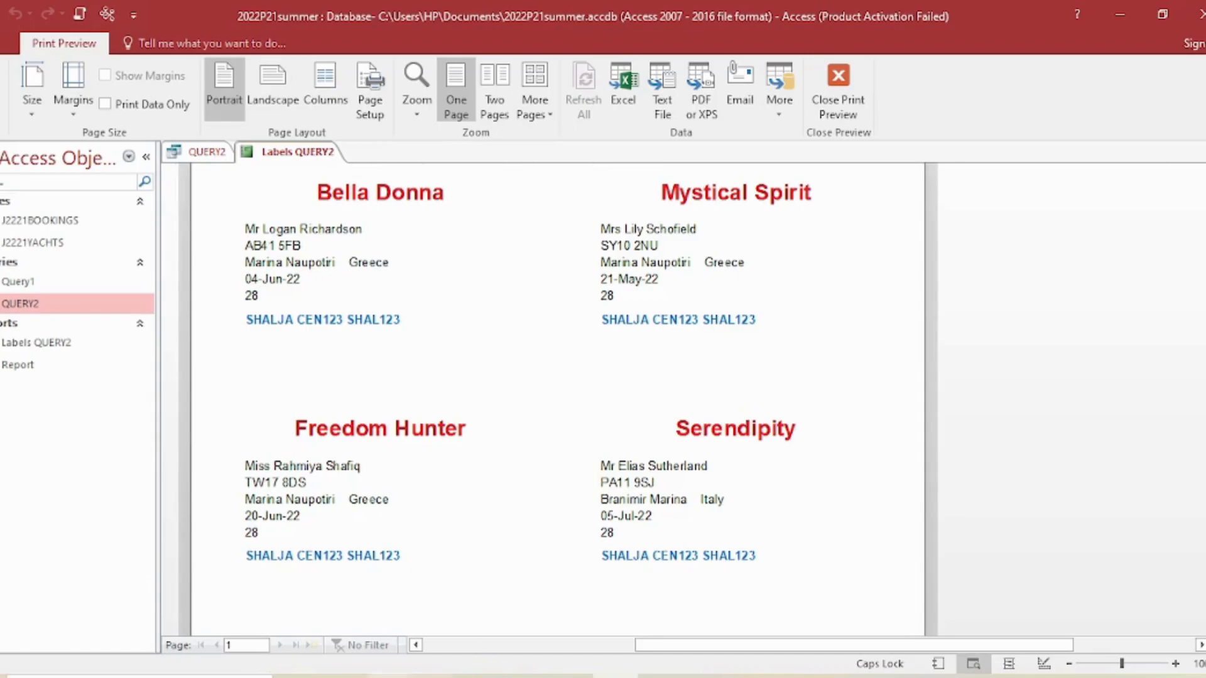
- Switch to the question paper PDF and go to Task 4 – Mail Merge, question 18
click(389, 676)
scroll(597, 468, down, 10)
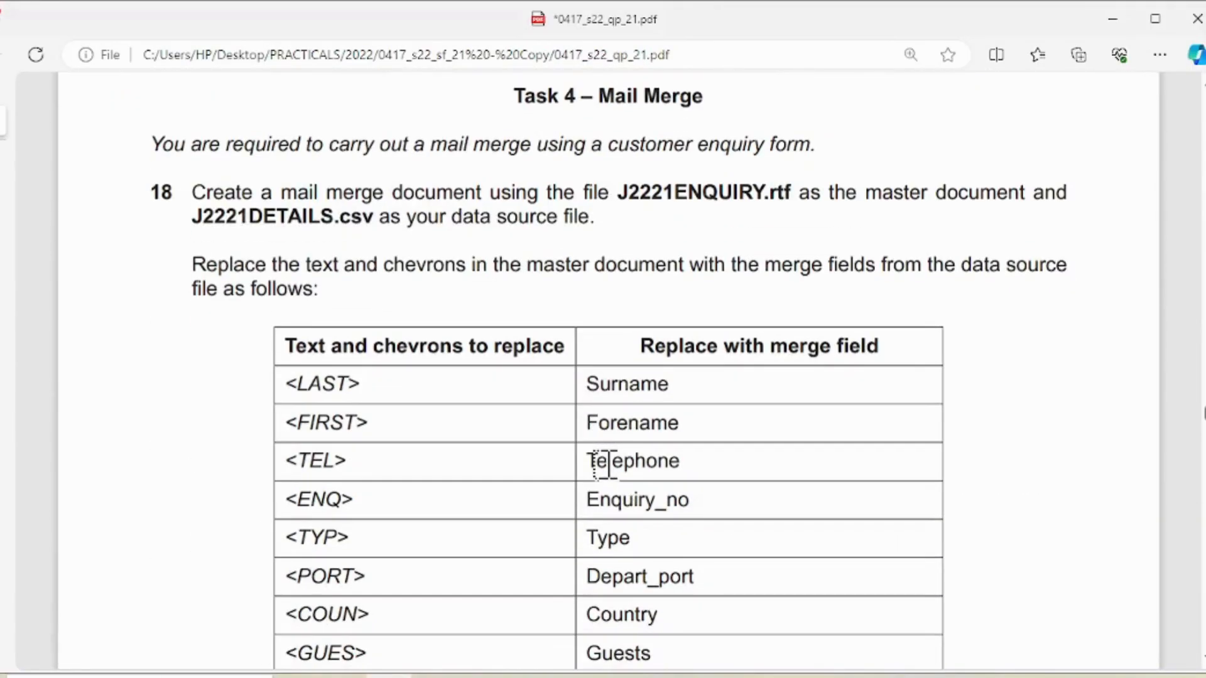